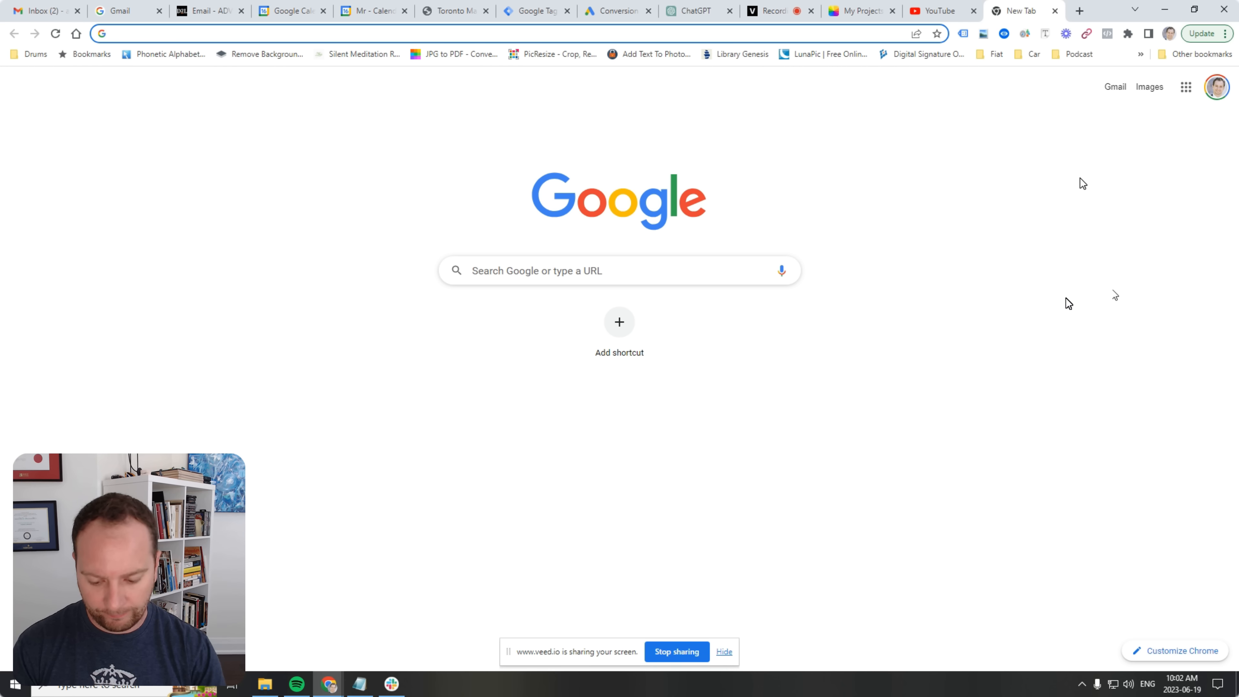
Go to leasidemusicschool.com, look over the Blog page's posts, and open a new blank tab.
text(leasi)
key(Return)
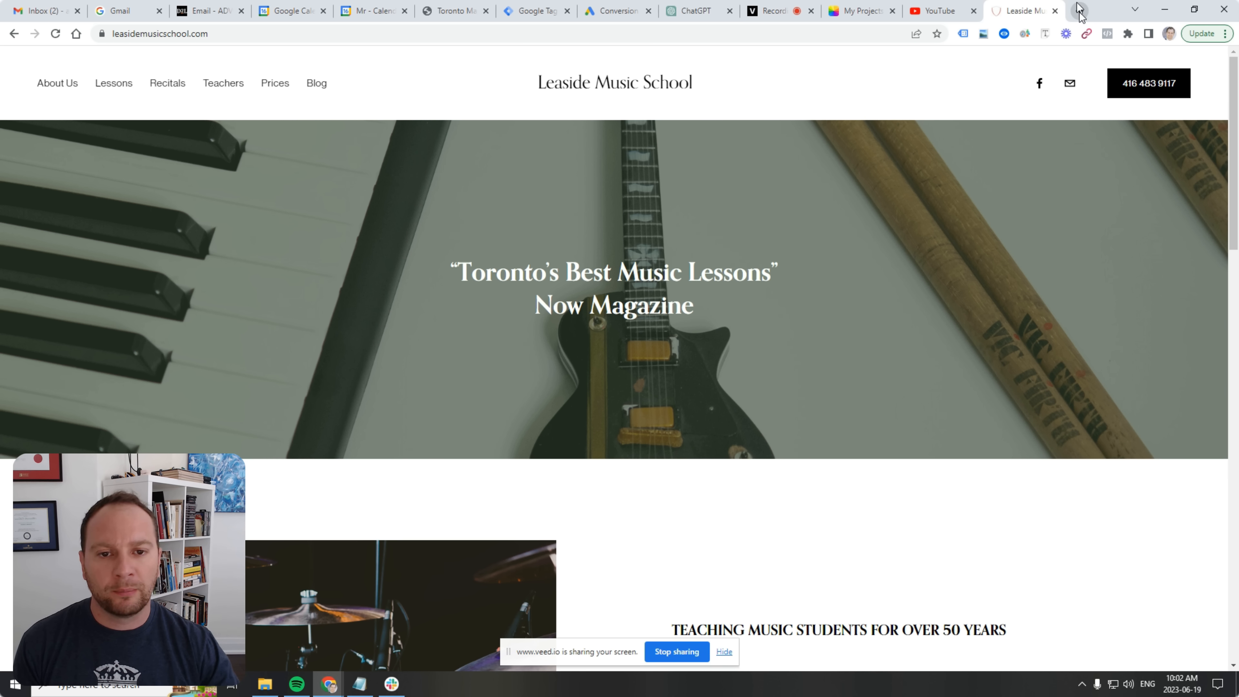
click(318, 85)
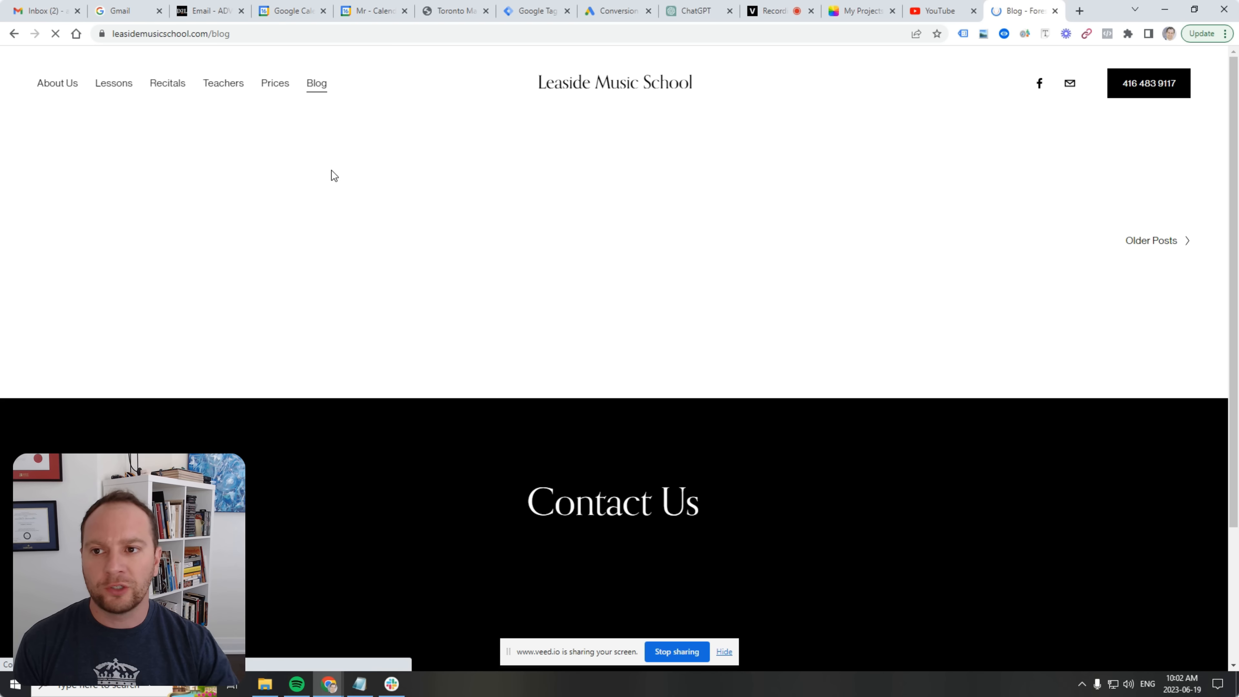
scroll(368, 212, down, 10)
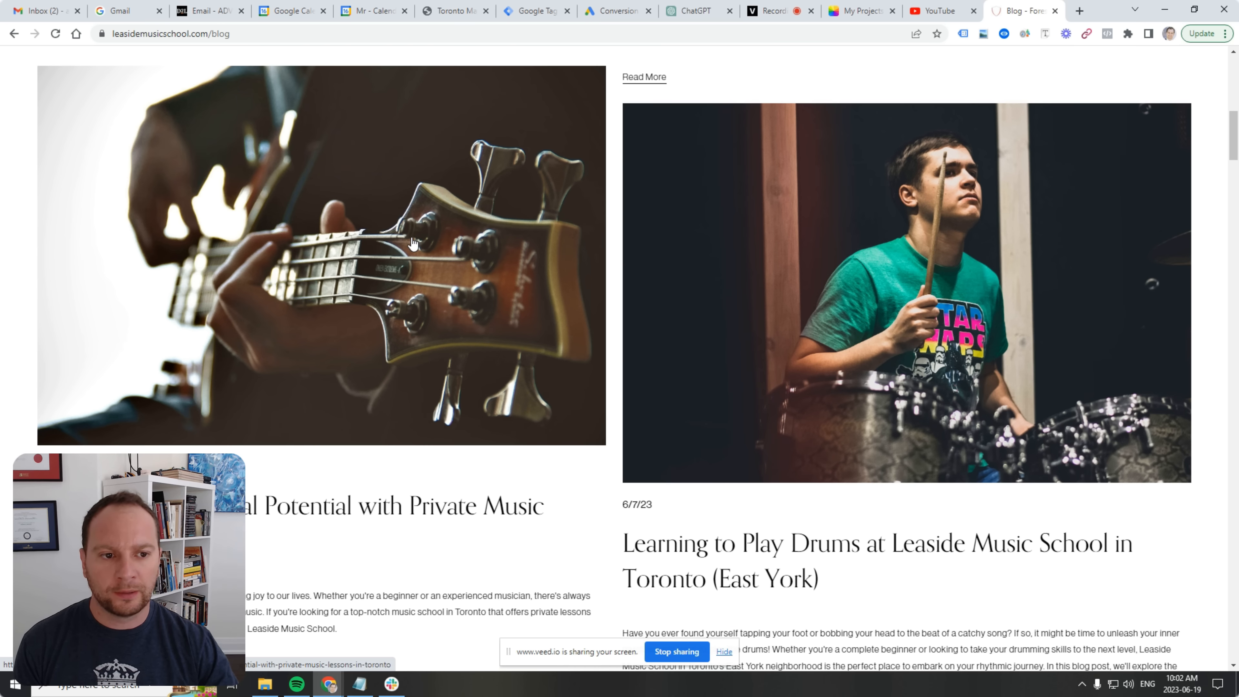
scroll(799, 156, up, 10)
click(1079, 11)
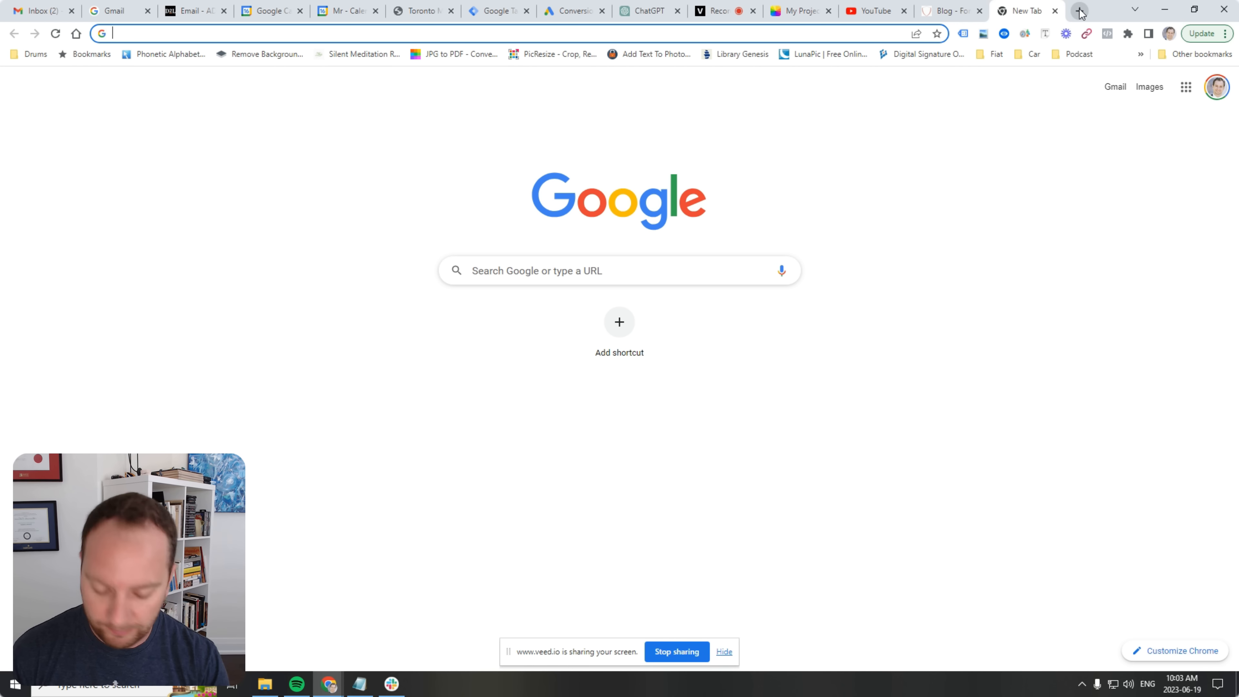
Search Google for 'piano lessons near me' and look over the sponsored ads and local results.
text(piano lesso)
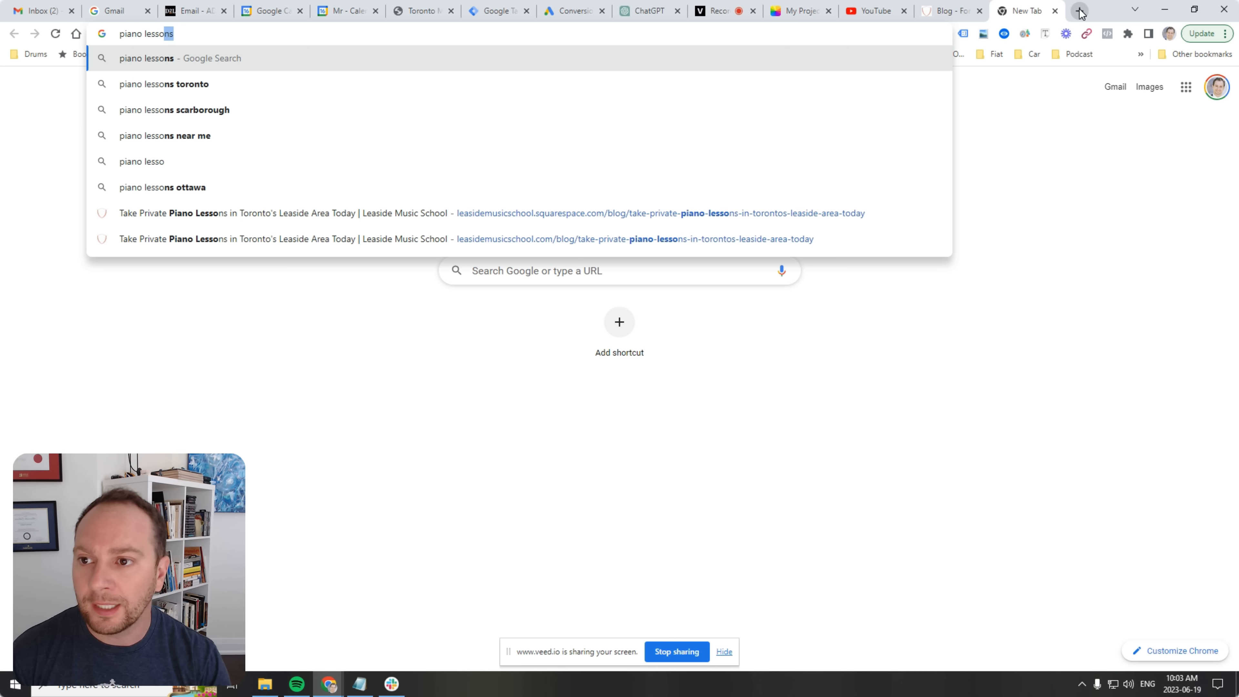
text(ns)
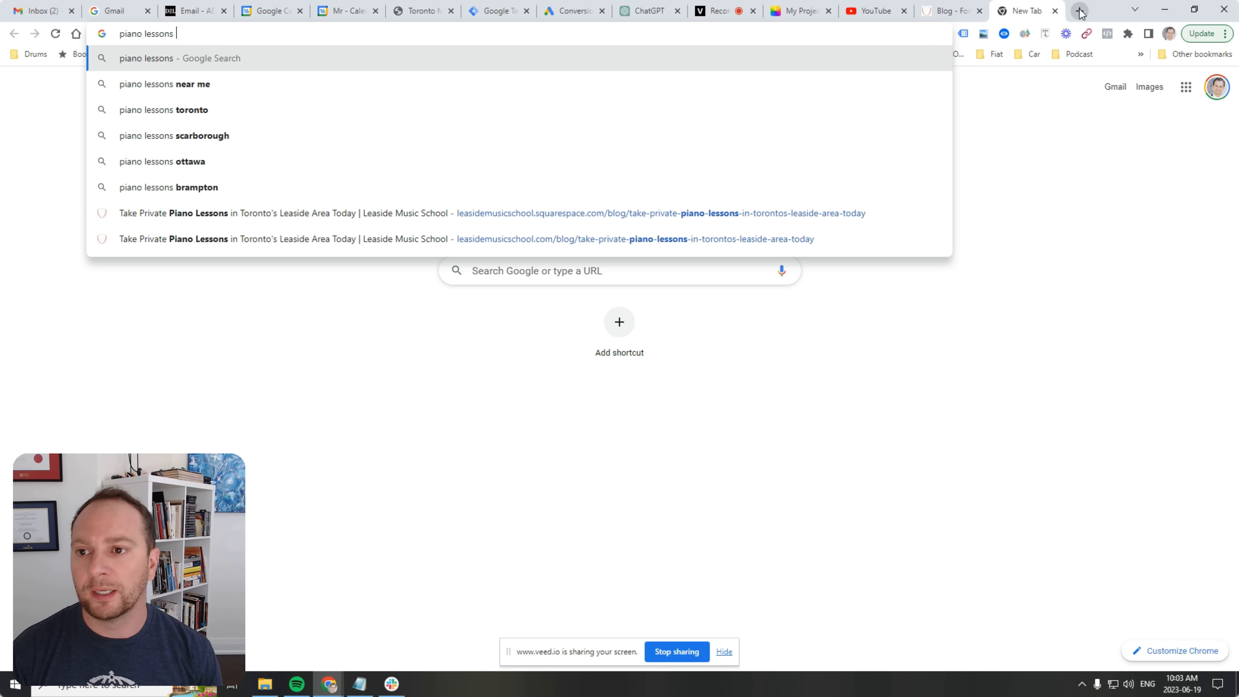
key(Down)
key(Return)
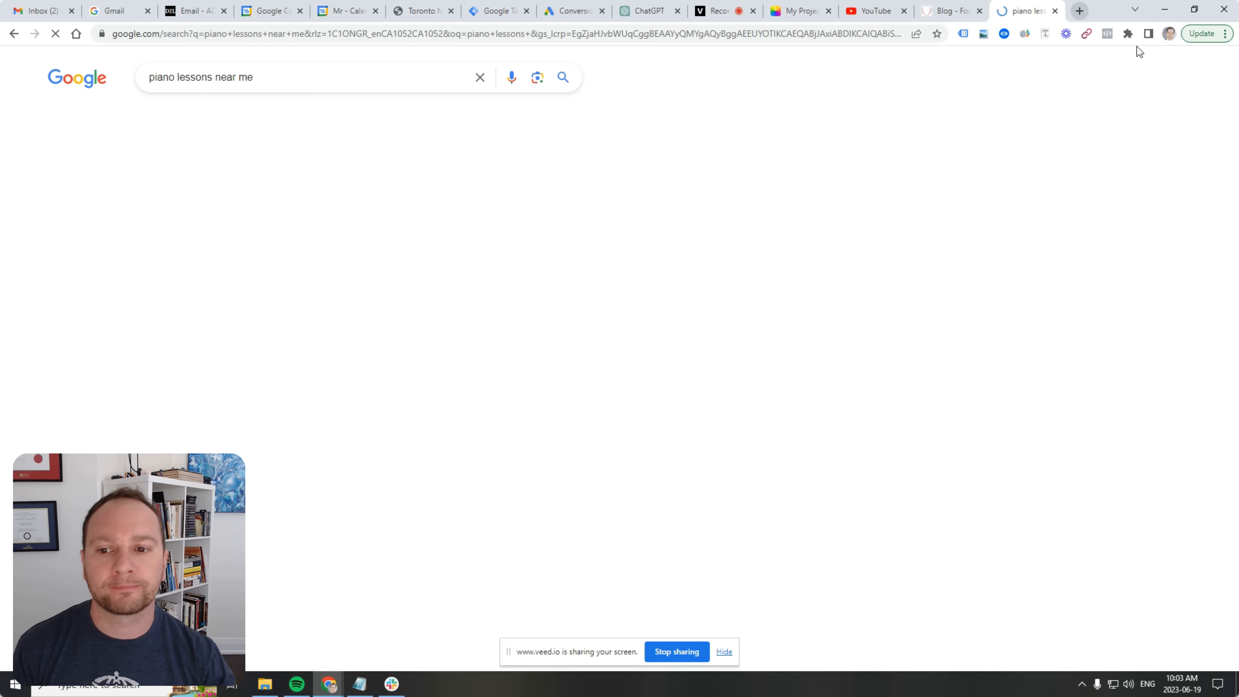
scroll(588, 288, down, 3)
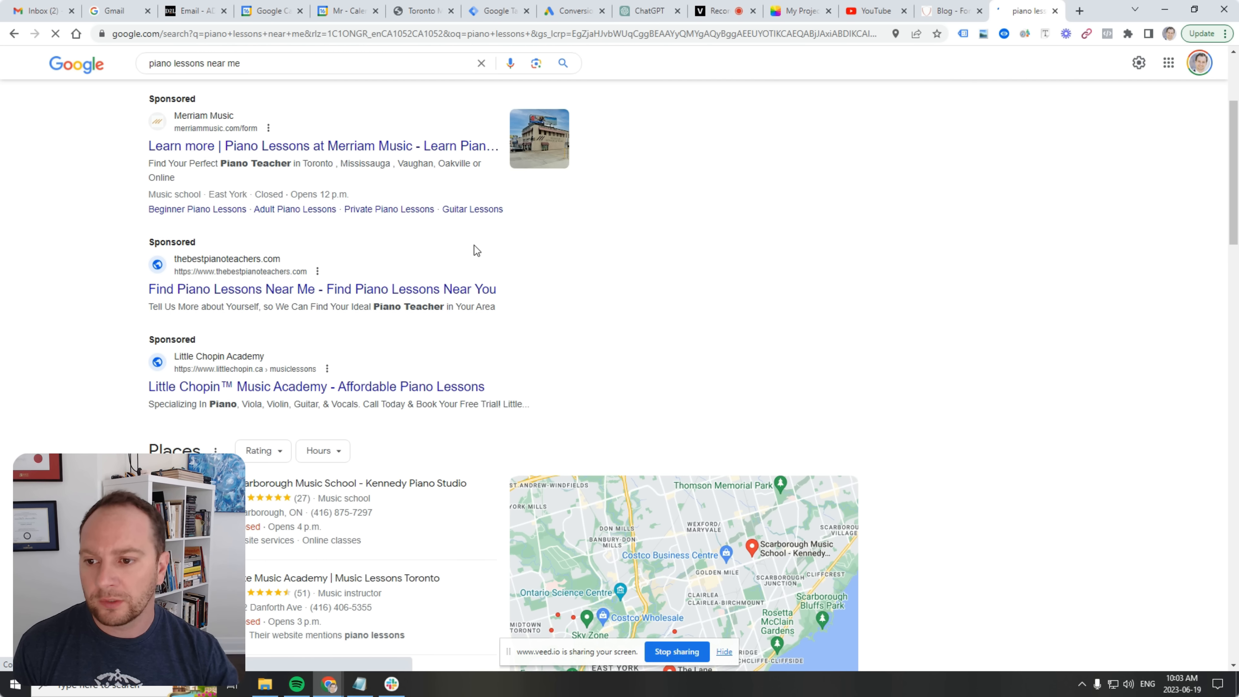
scroll(473, 249, up, 3)
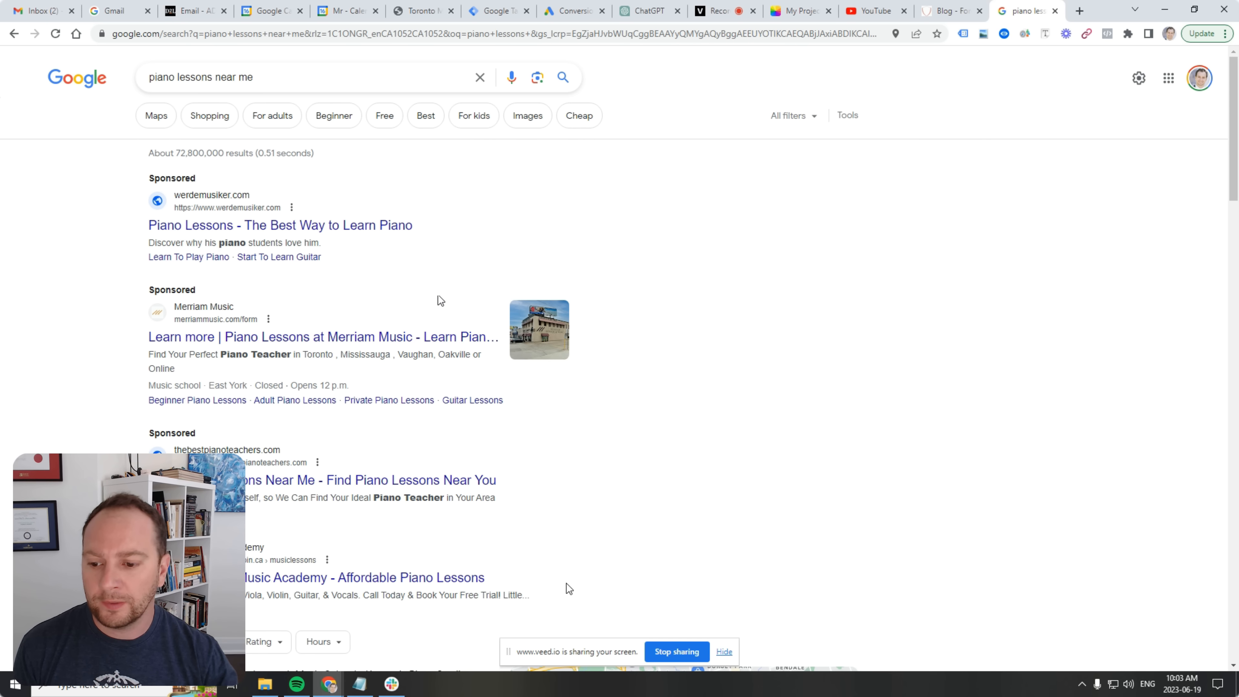
scroll(439, 296, down, 2)
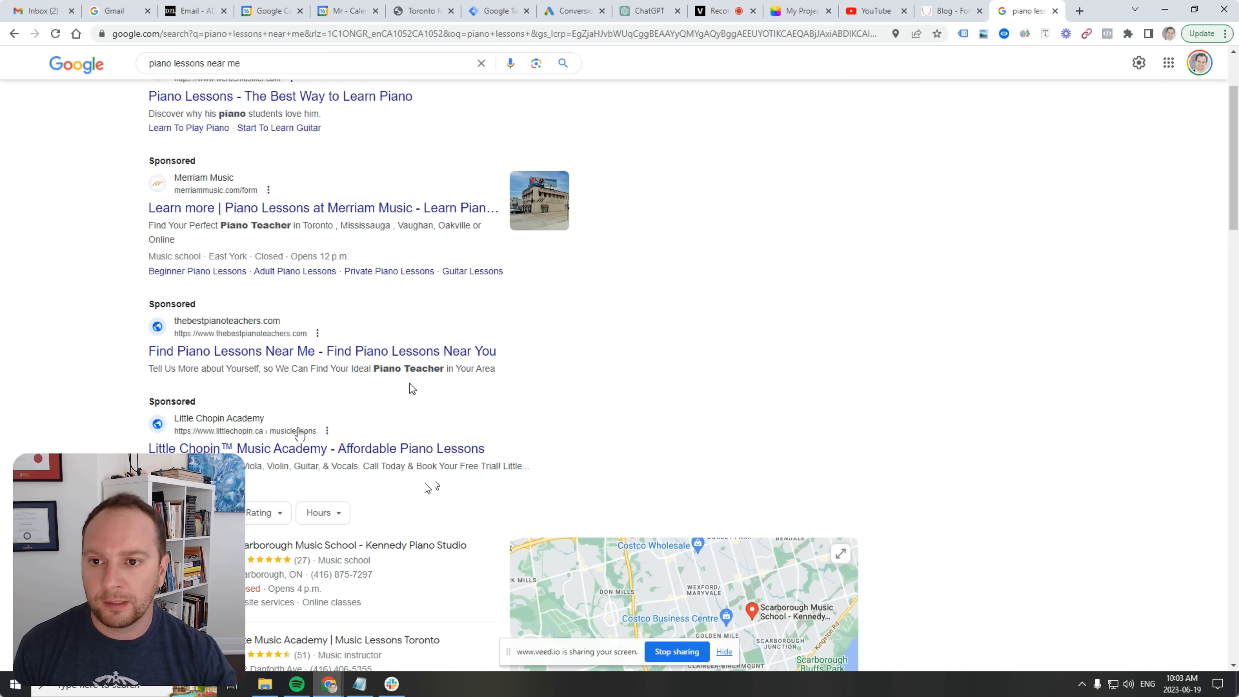
scroll(409, 384, up, 2)
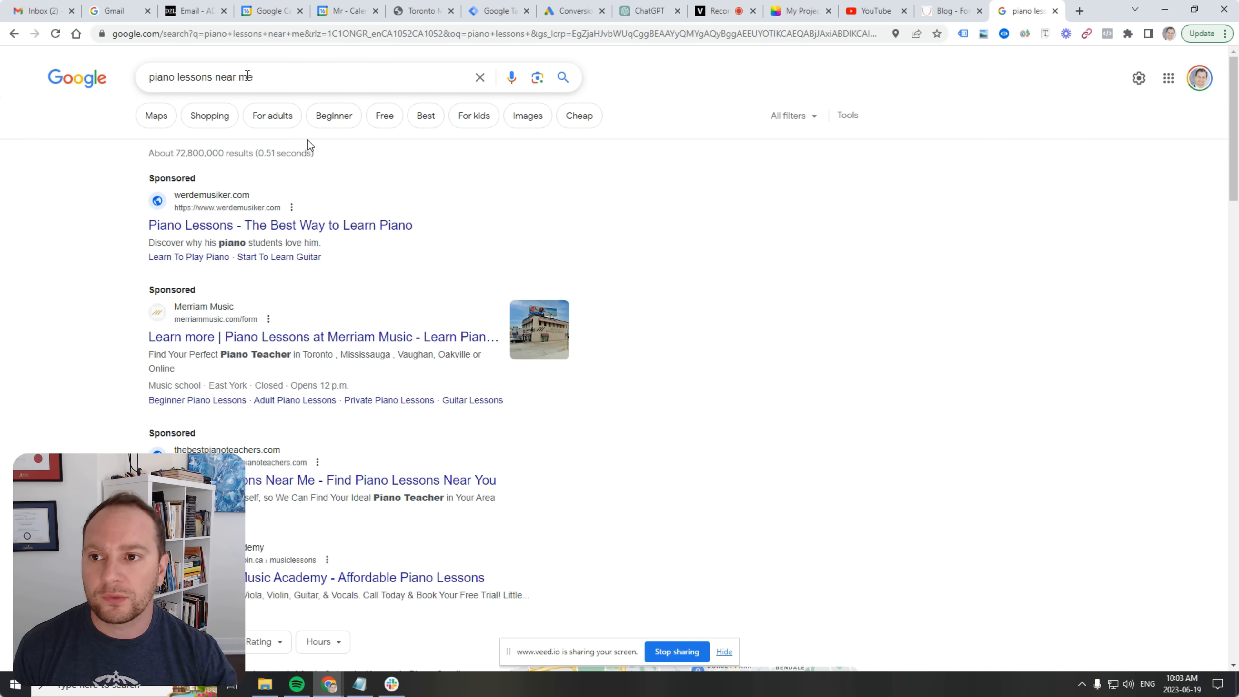
triple_click(264, 77)
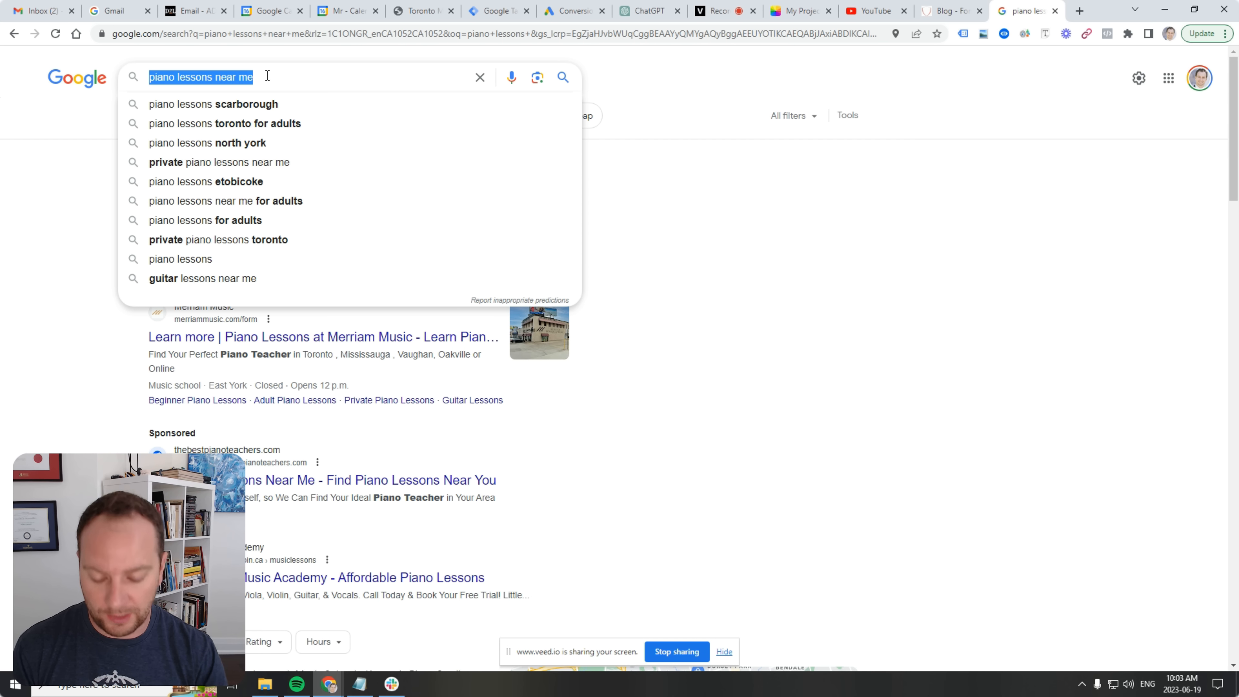
Replace the search query with 'music lessons' and run the search.
key(Right)
key(shift+Left)
key(shift+Left)
key(shift+Left)
key(shift+Left)
key(shift+Left)
key(shift+Left)
key(shift+Left)
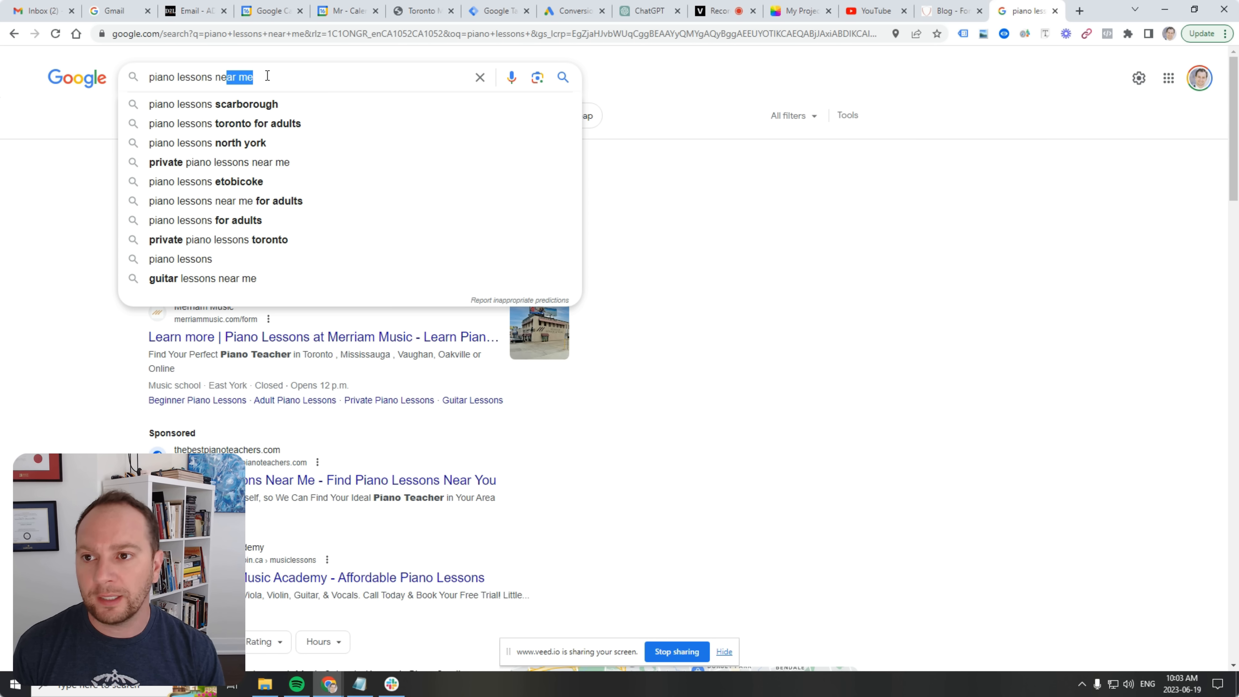
key(shift+Left)
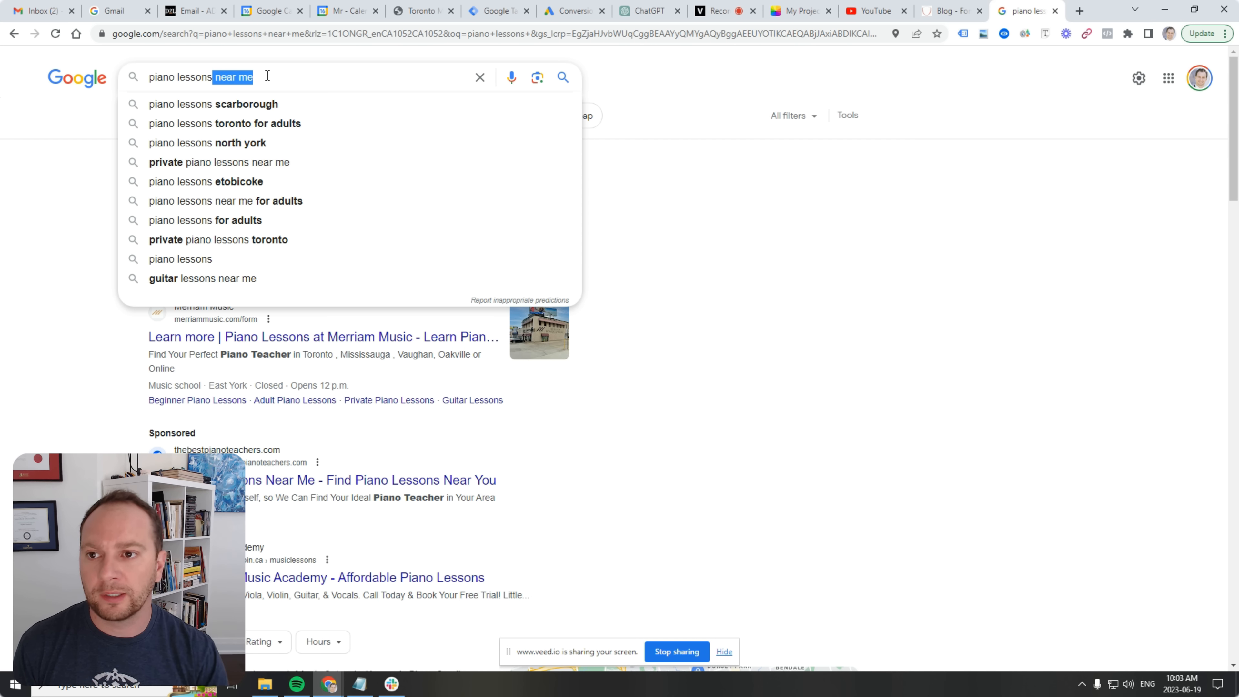
key(Up)
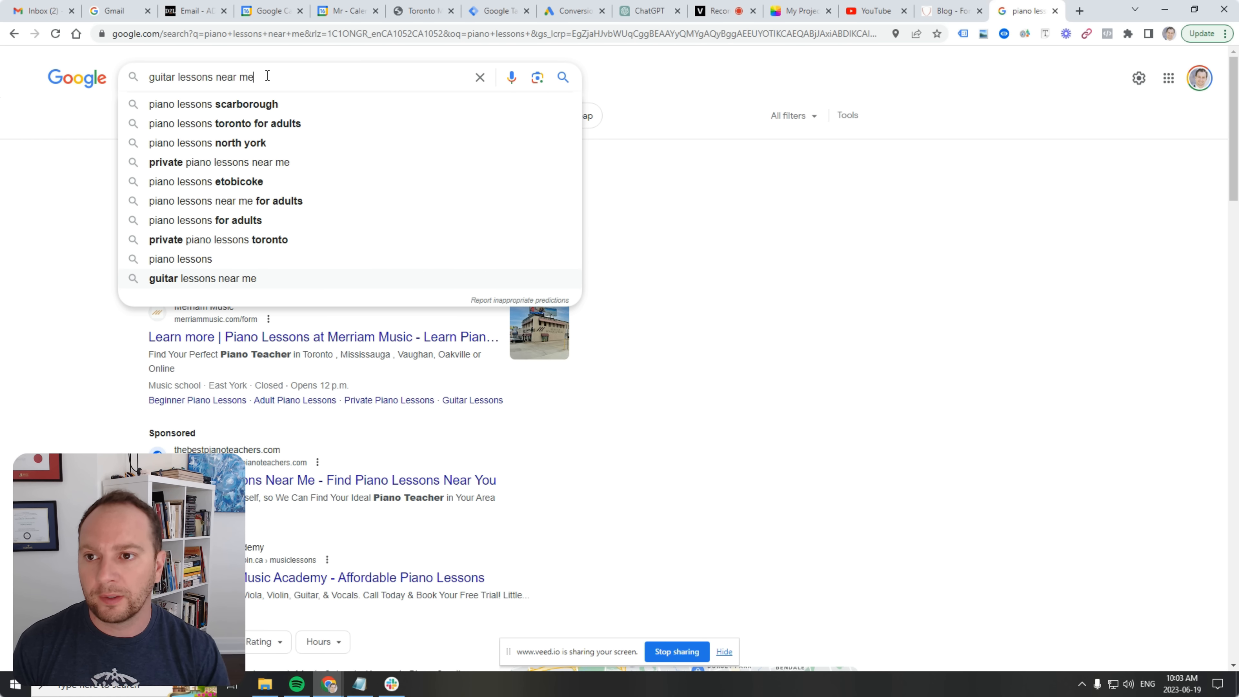
key(ctrl+a)
key(BackSpace)
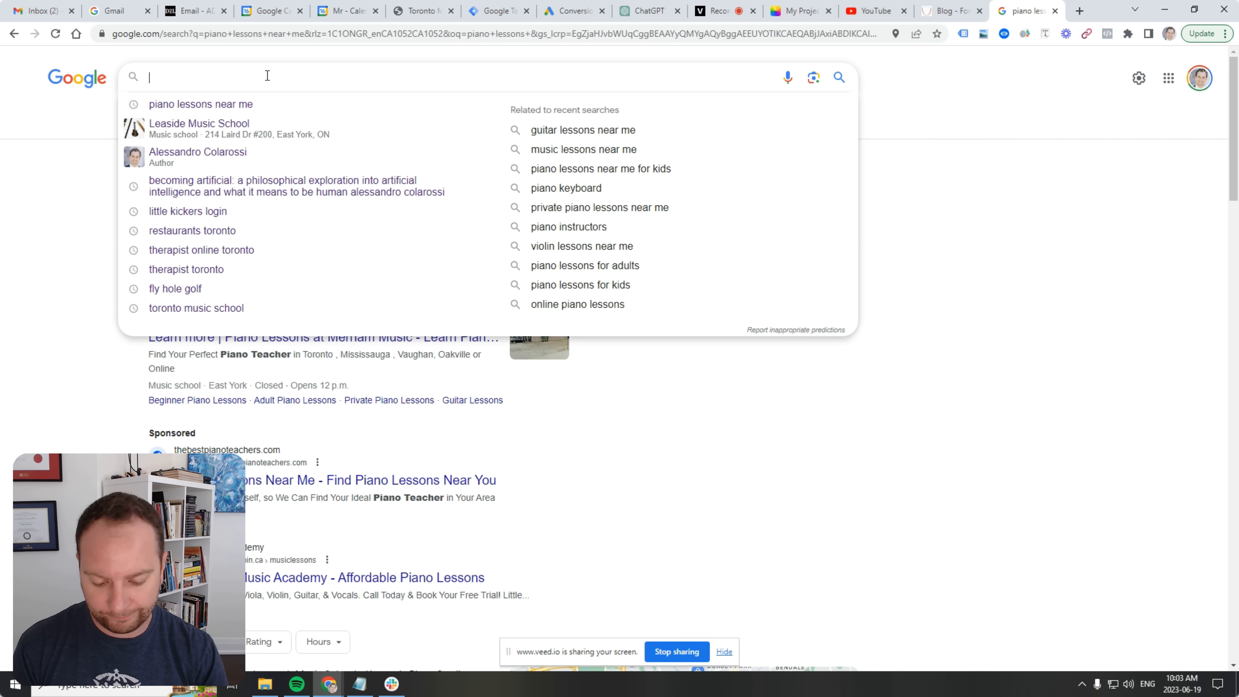
text(music lesso)
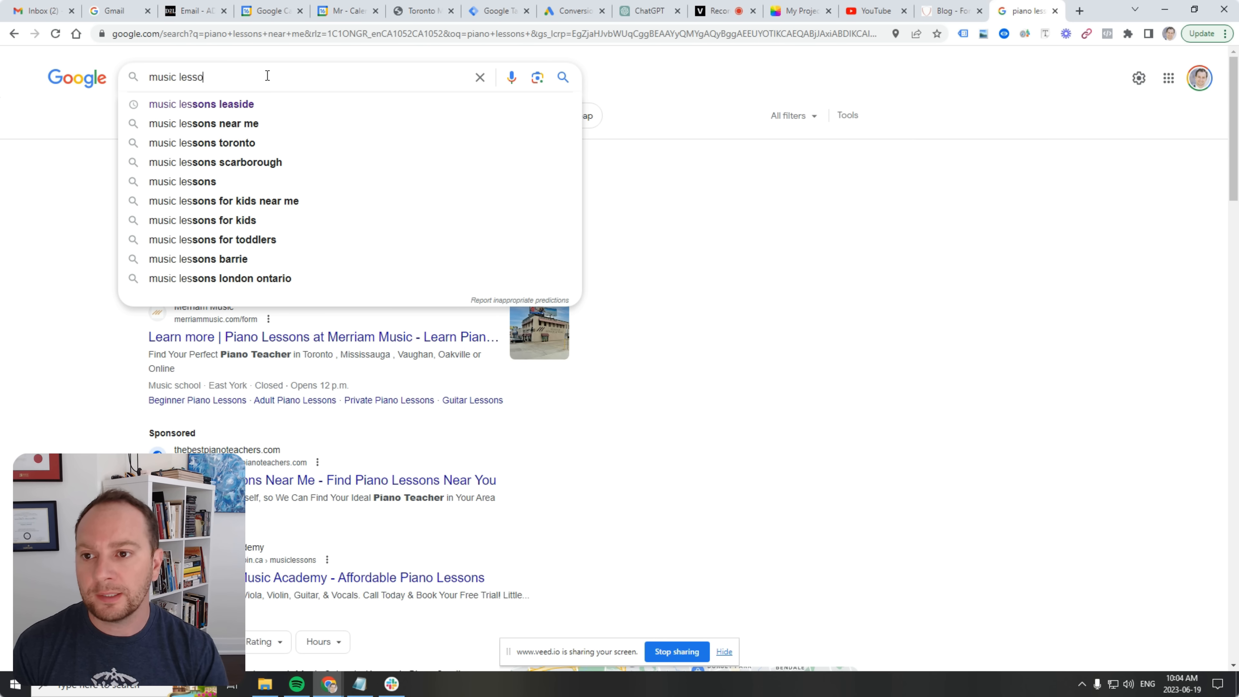
text(ns)
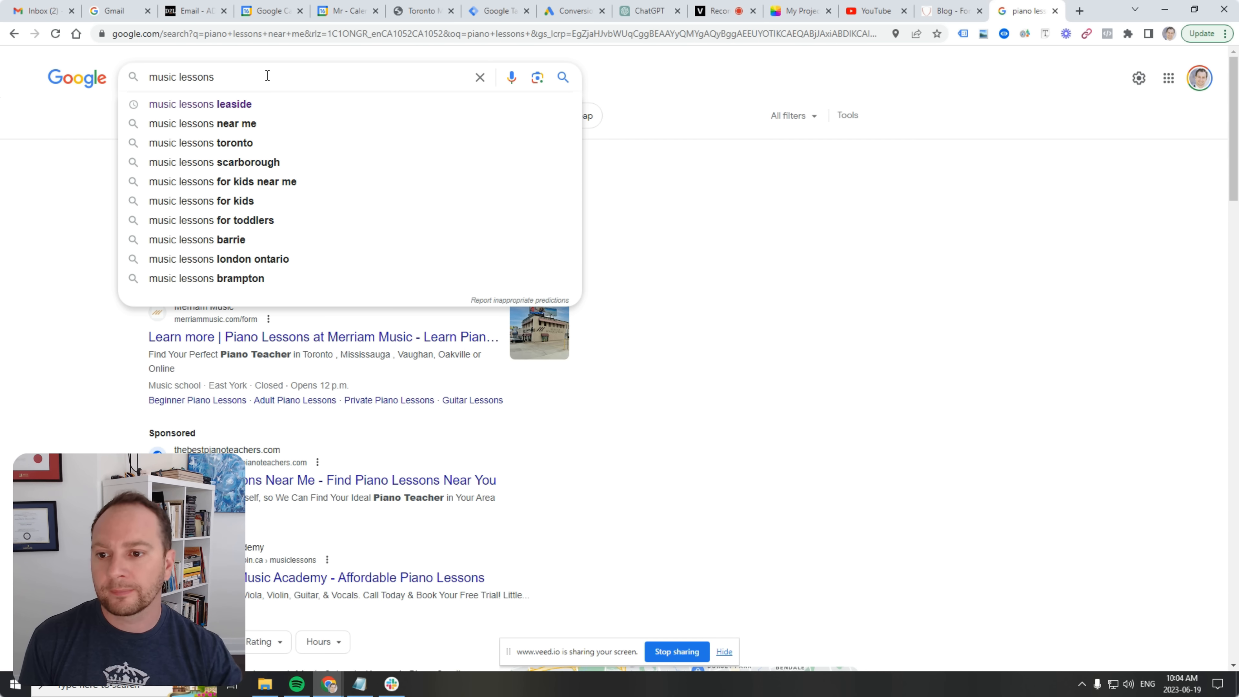
key(Return)
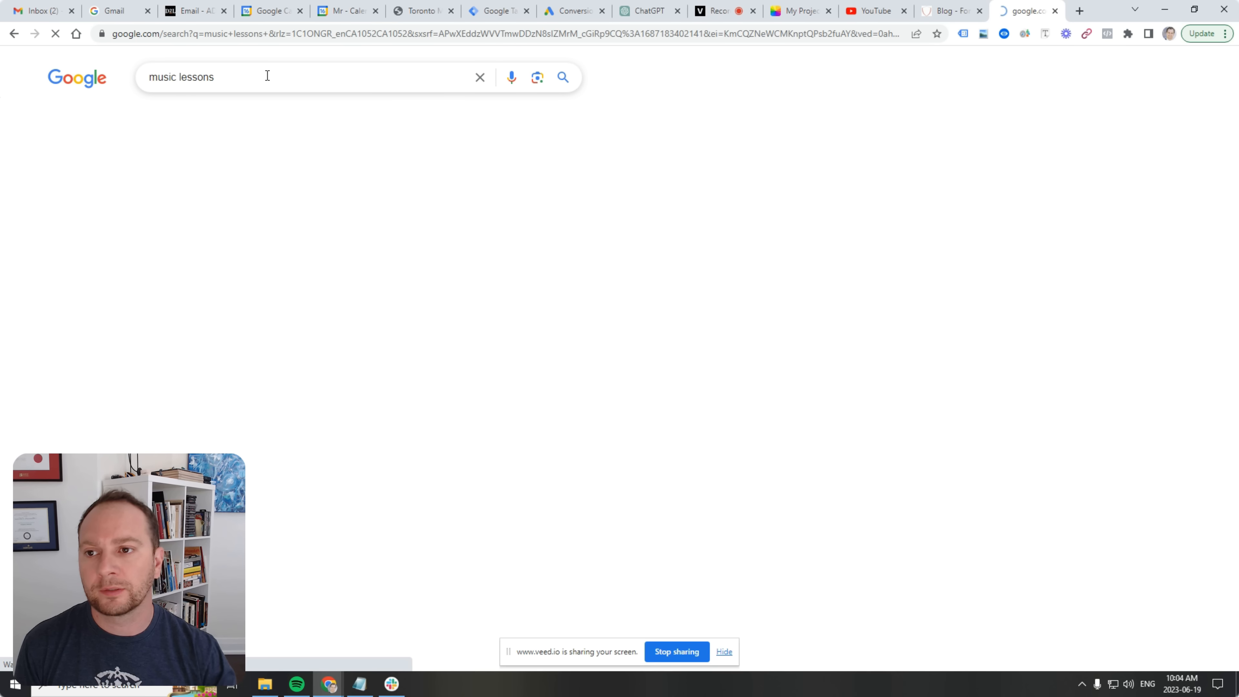
Read the People also ask answer about 30-minute lessons, then collapse it.
scroll(366, 198, down, 1)
scroll(369, 196, down, 15)
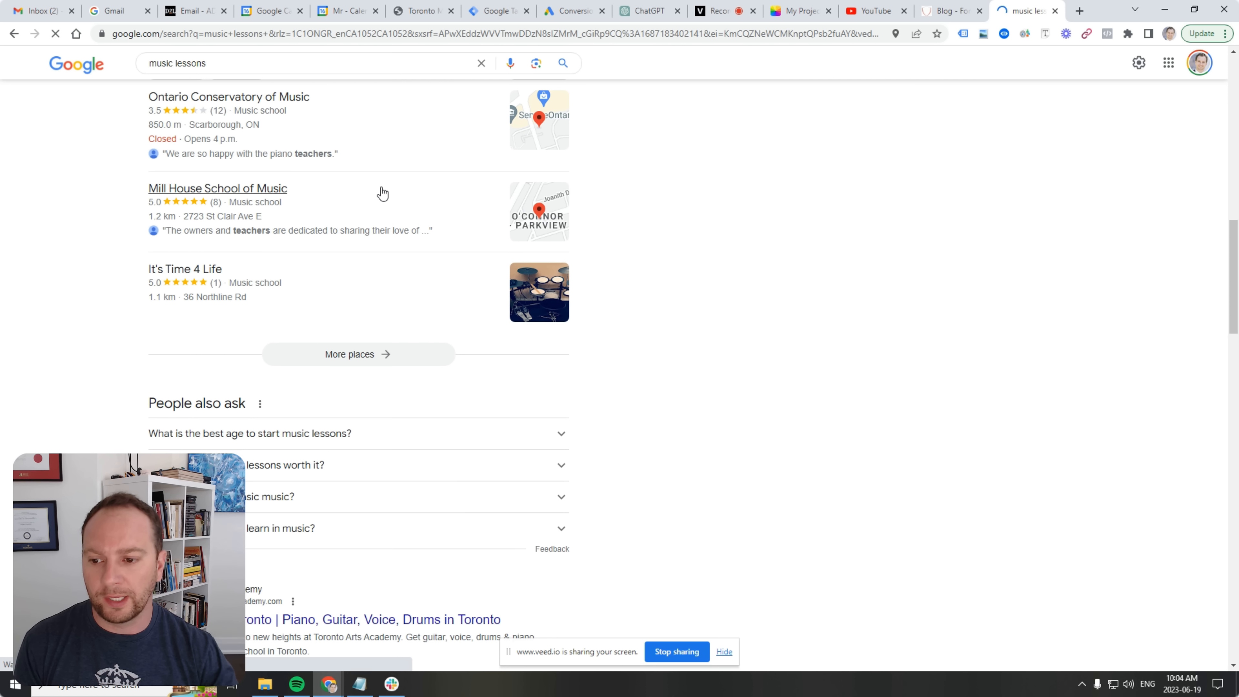
scroll(280, 299, down, 1)
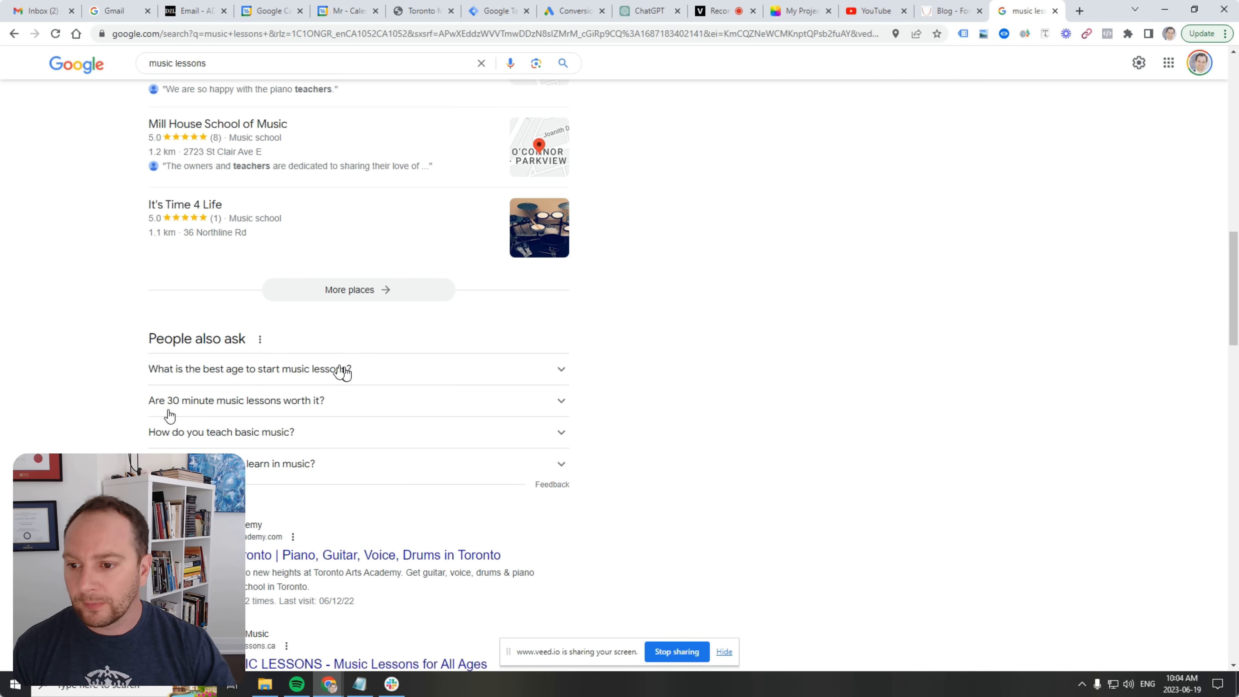
click(264, 404)
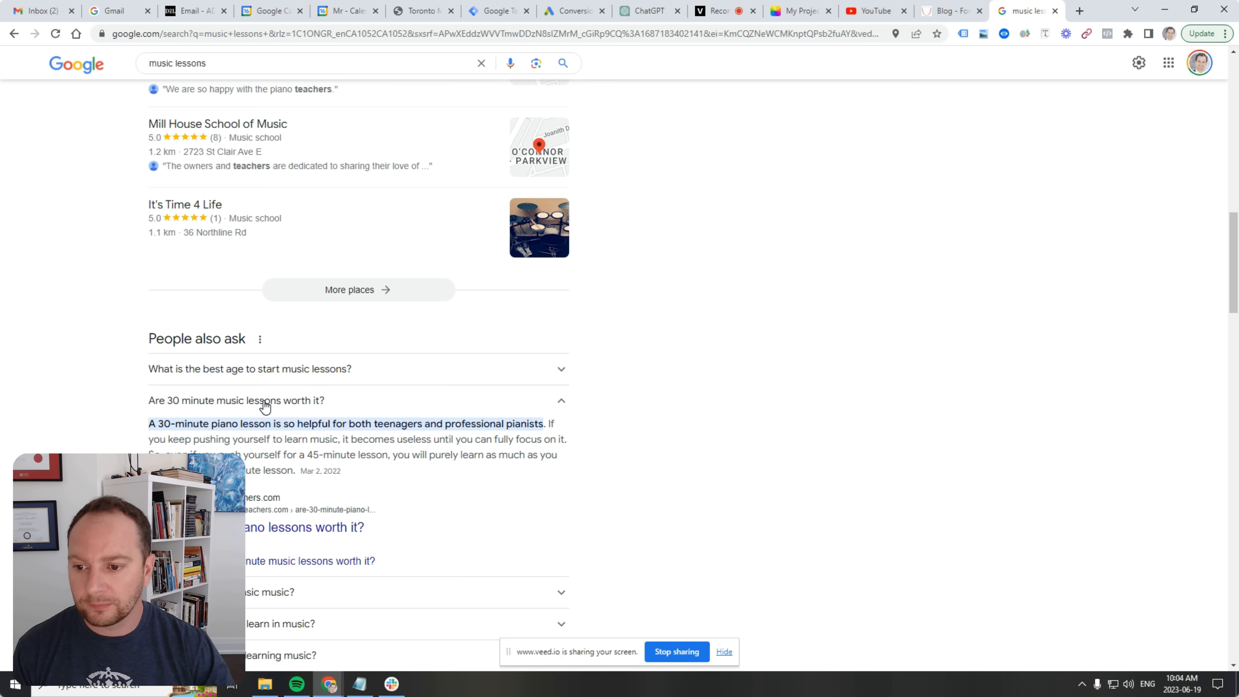
click(264, 404)
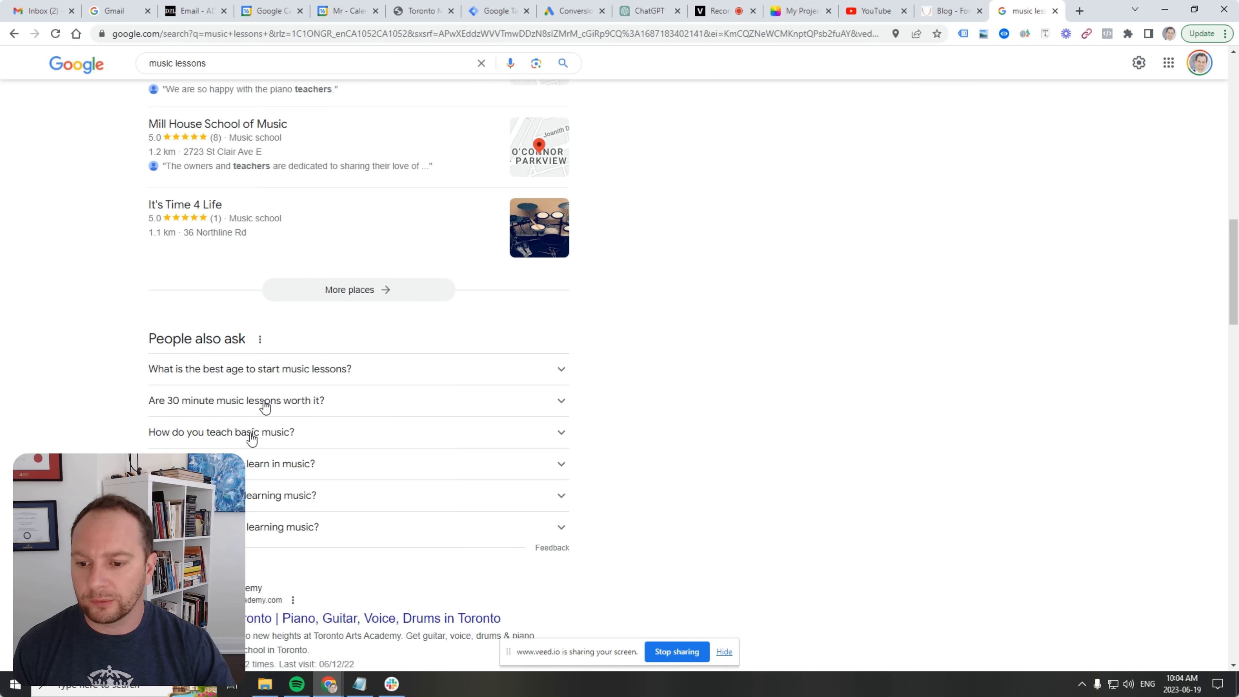
scroll(208, 450, down, 1)
scroll(208, 450, down, 10)
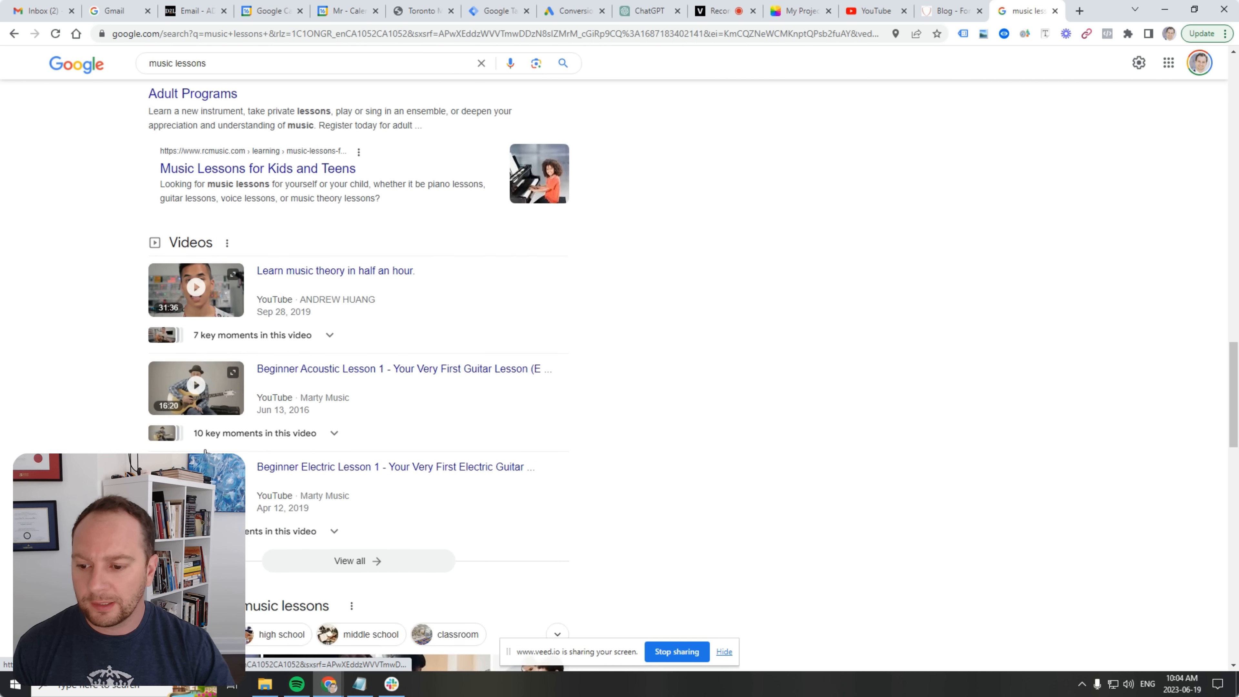
scroll(205, 451, up, 4)
scroll(205, 451, up, 8)
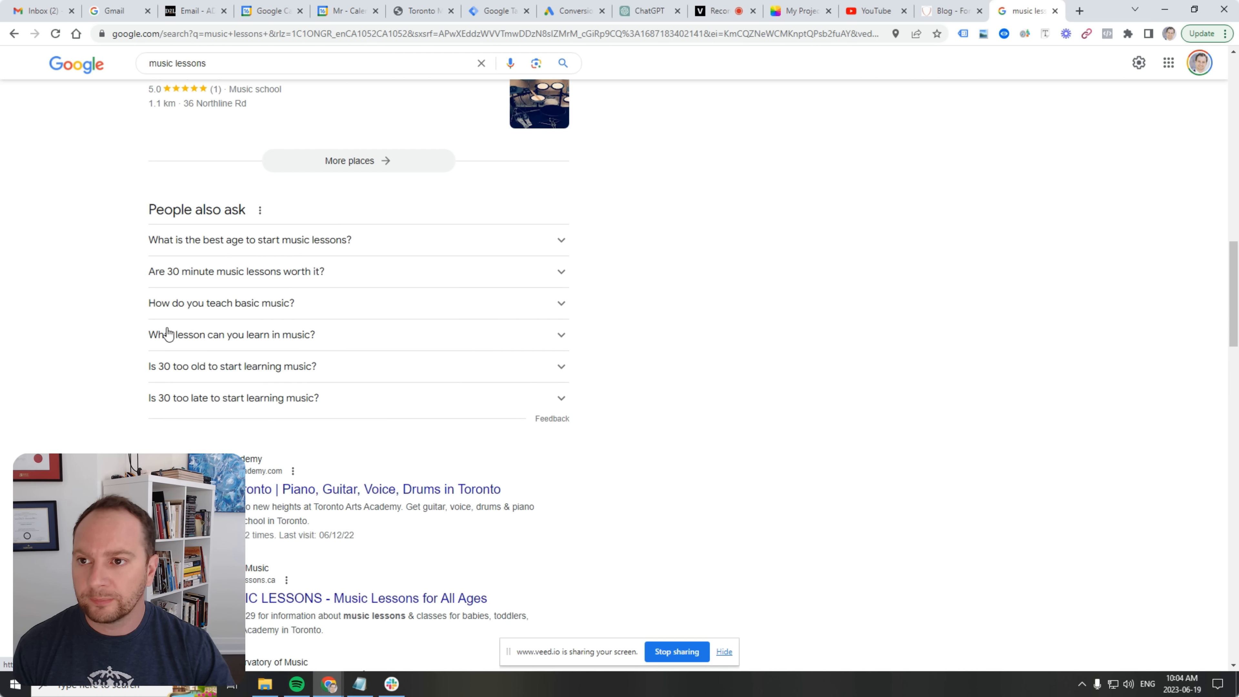
click(223, 66)
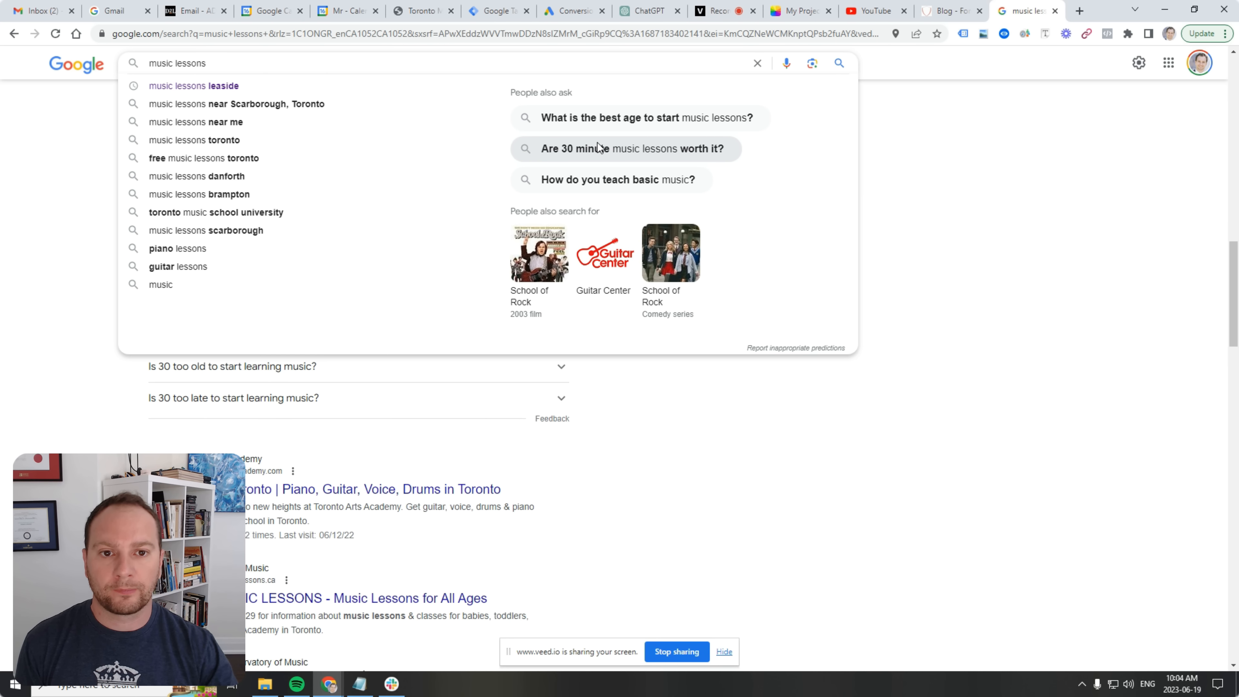
Search 'What is the best age to start music lessons?' and copy the question text.
click(561, 120)
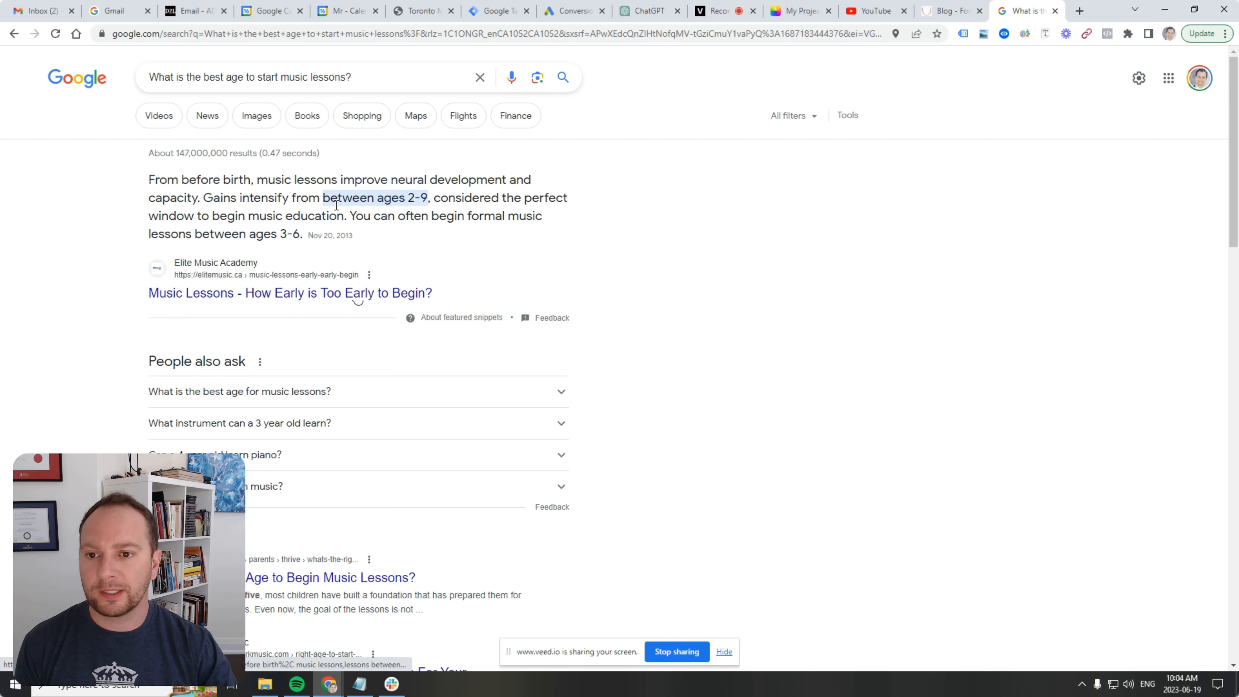
click(281, 76)
triple_click(281, 77)
right_click(281, 76)
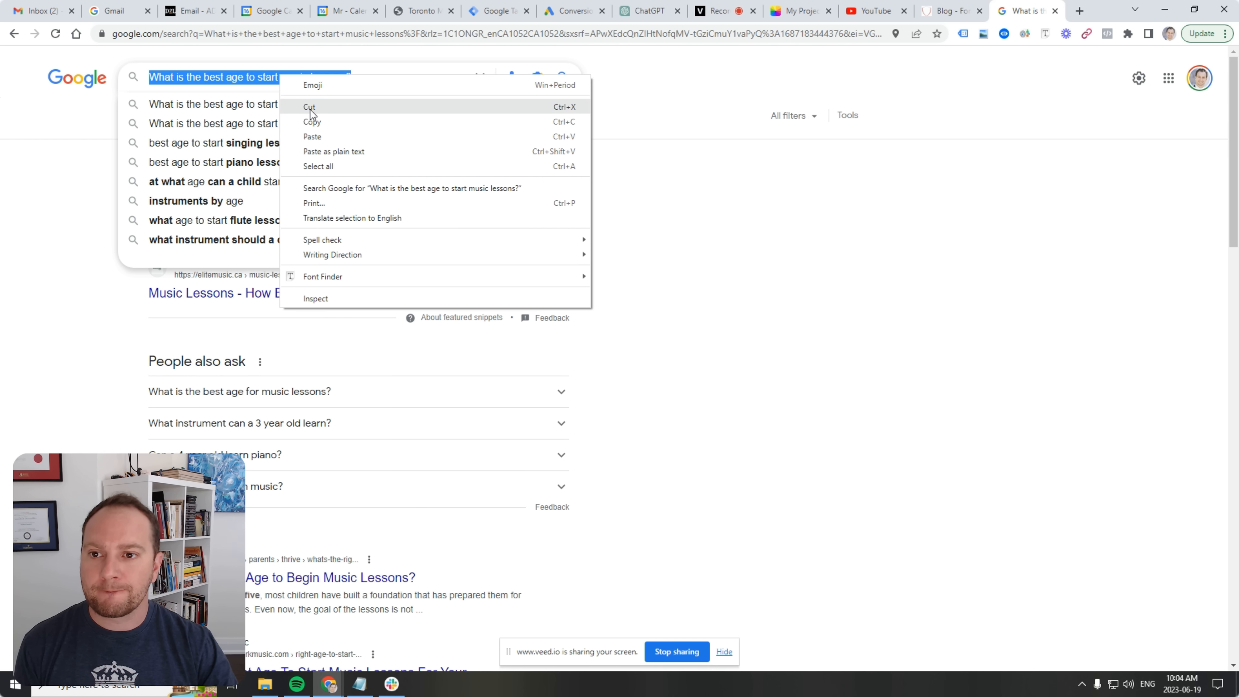
click(312, 123)
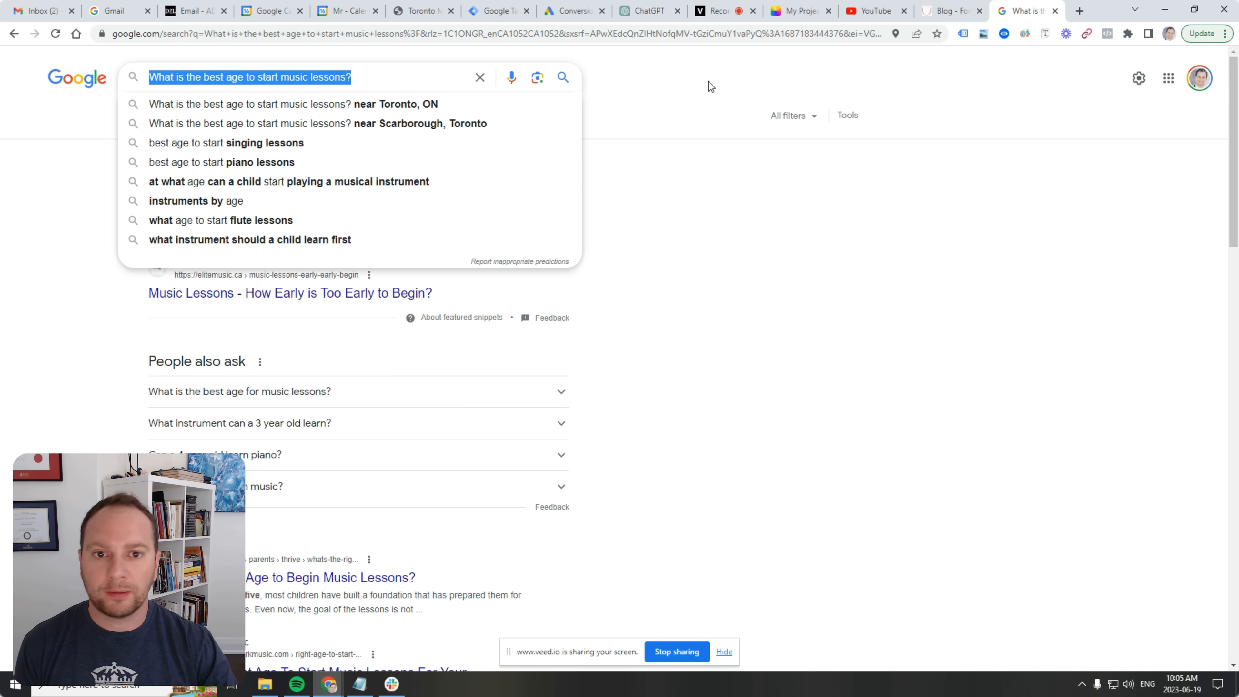
click(663, 85)
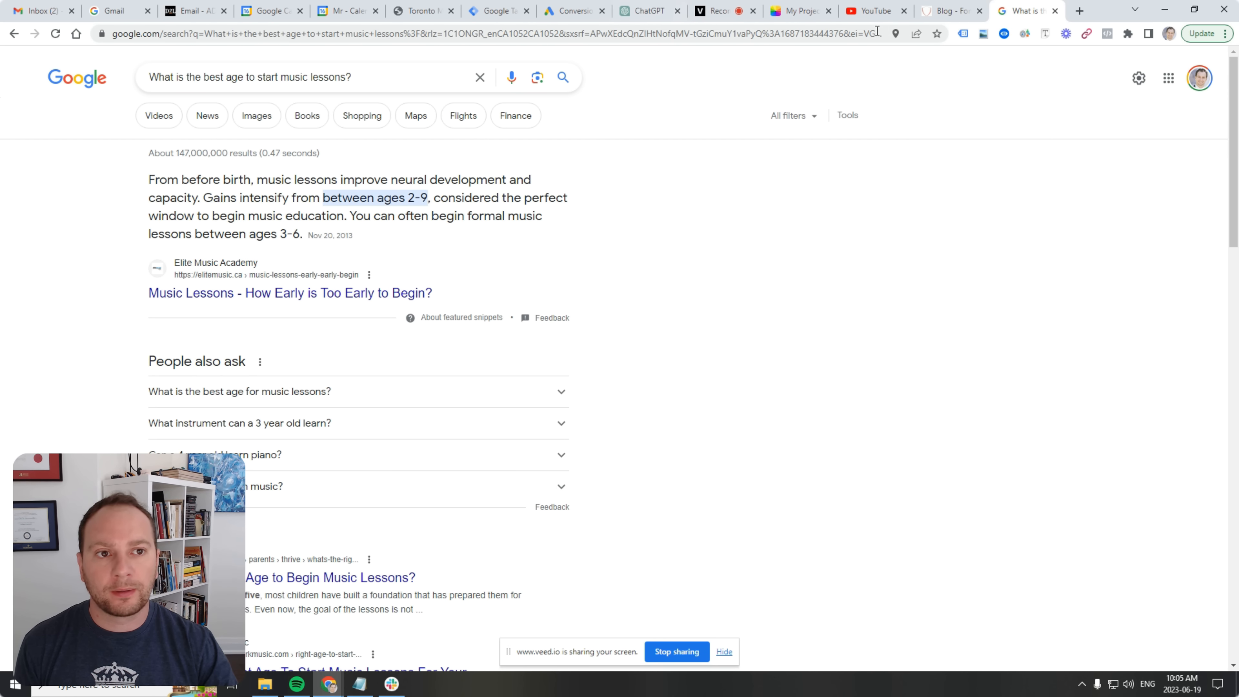
mouse_move(947, 16)
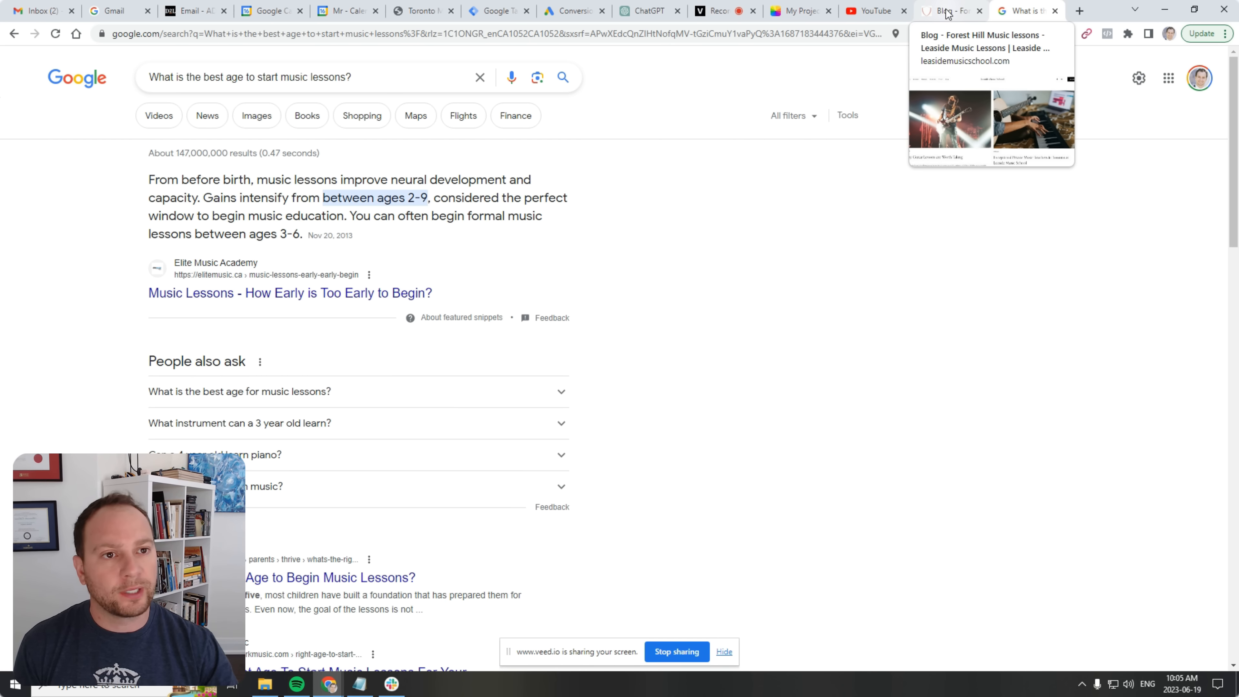
Open the 'Why Guitar Lessons are Worth Taking' post from the school's blog list.
click(946, 15)
scroll(473, 215, down, 10)
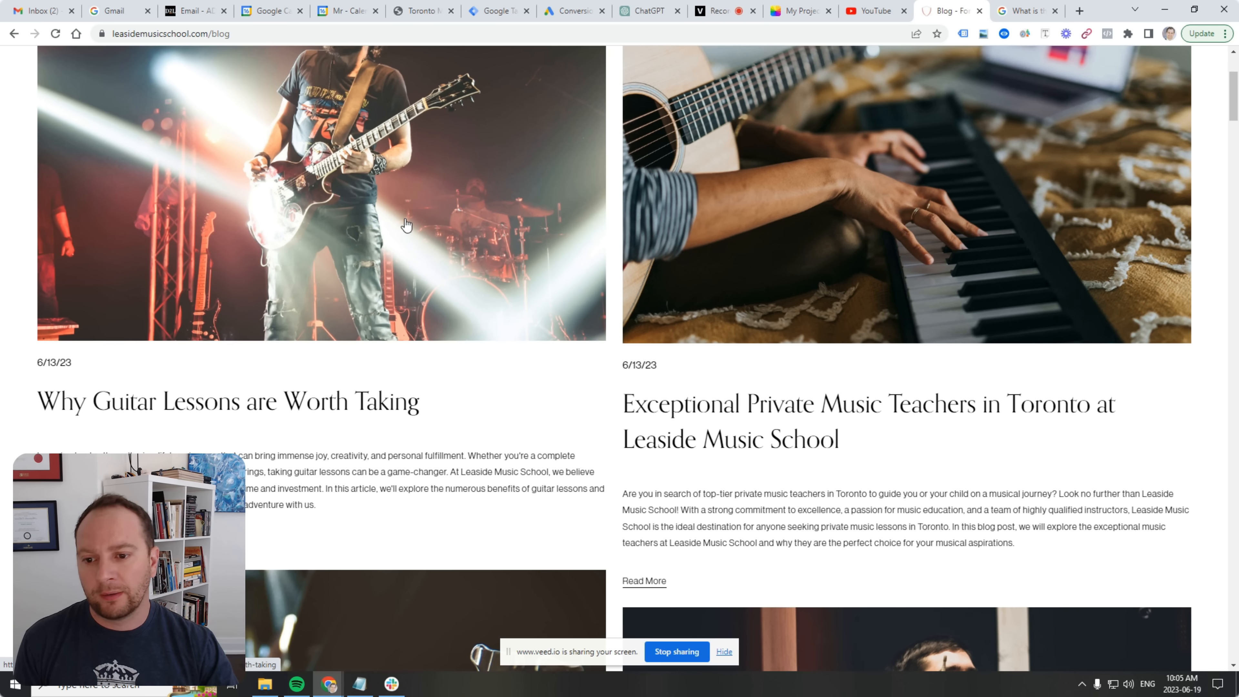
scroll(366, 218, up, 12)
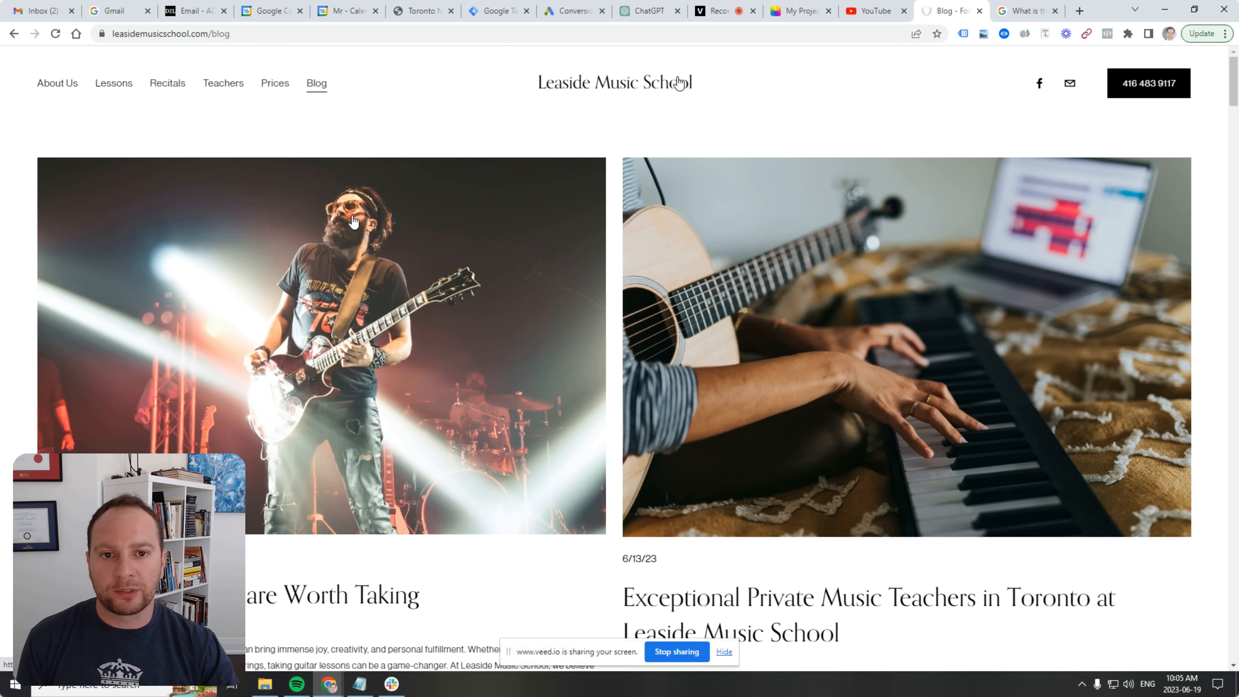
scroll(503, 282, down, 4)
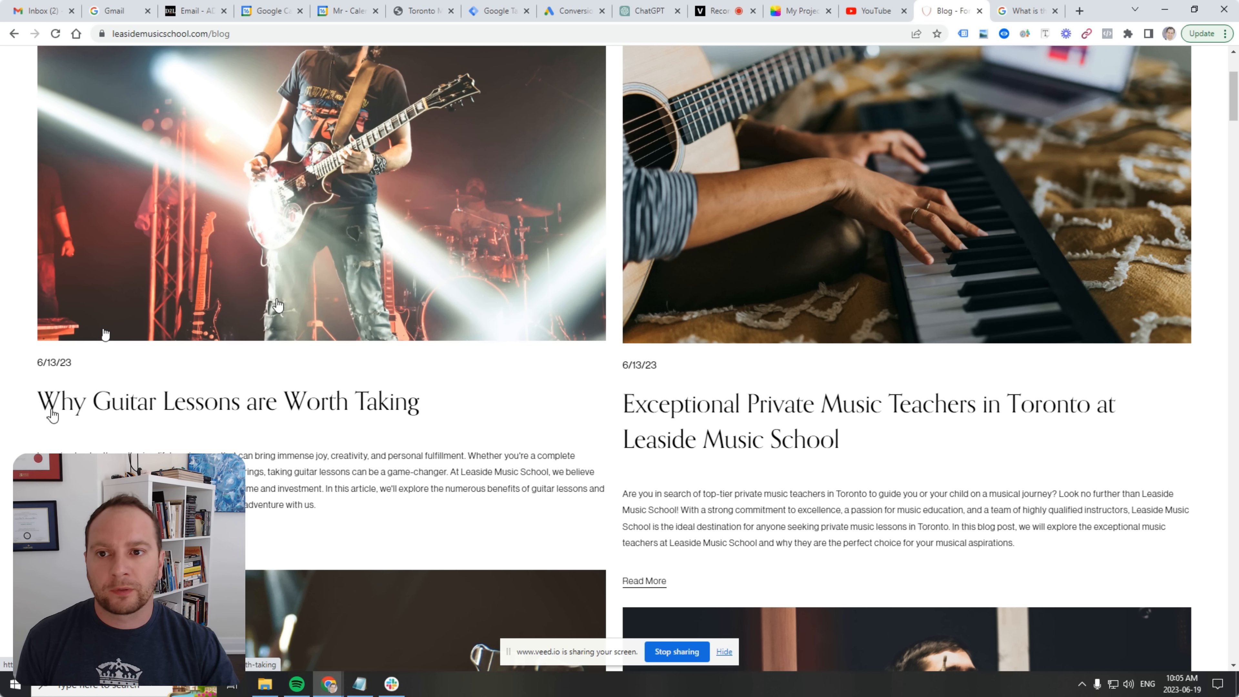
scroll(52, 415, up, 3)
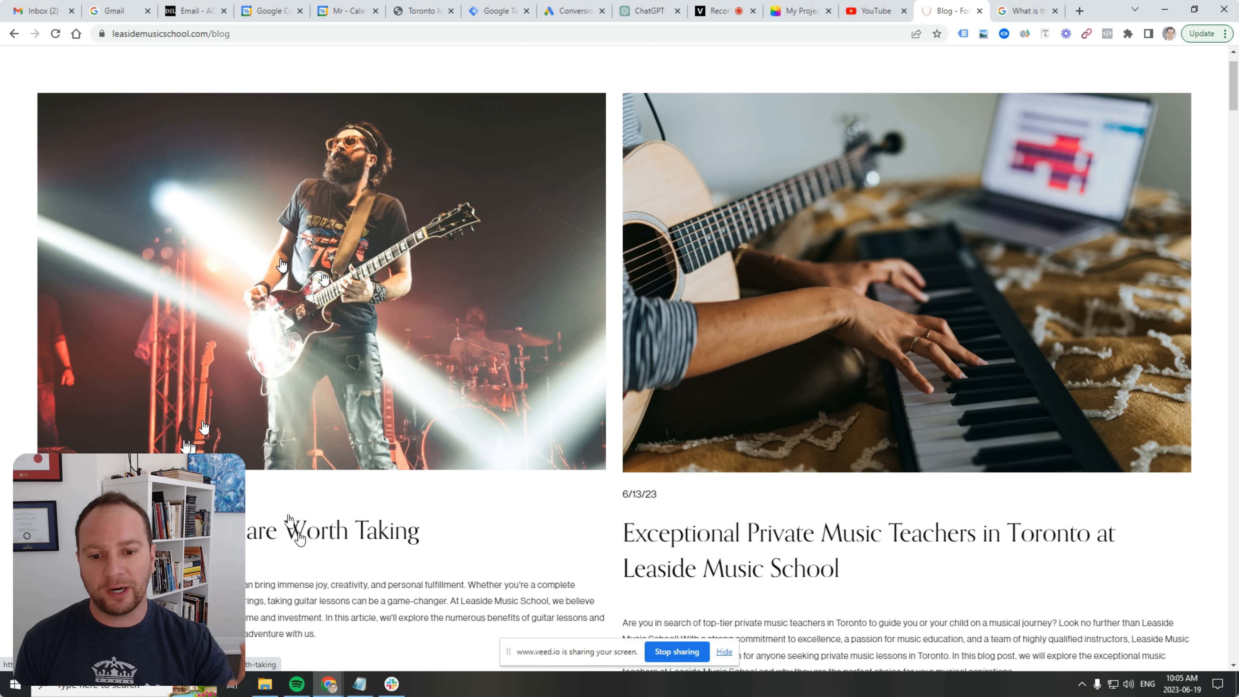
click(391, 301)
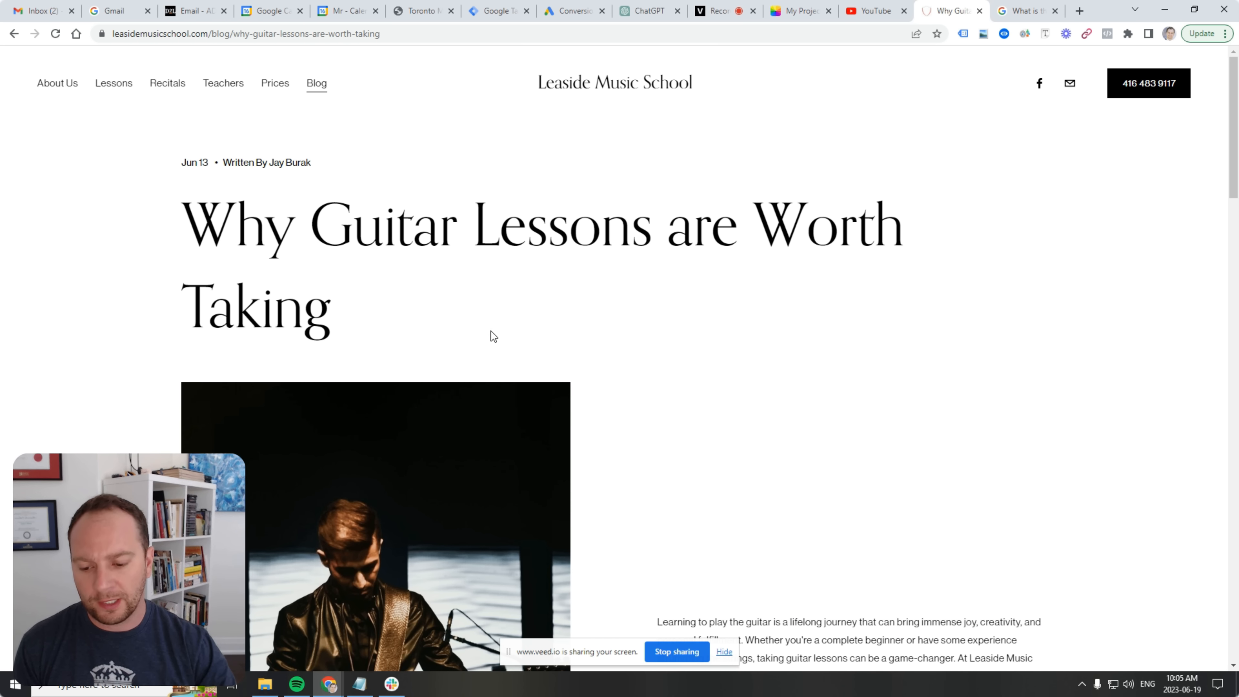
Read through the 'Why Guitar Lessons are Worth Taking' article.
scroll(653, 393, down, 6)
scroll(659, 393, down, 1)
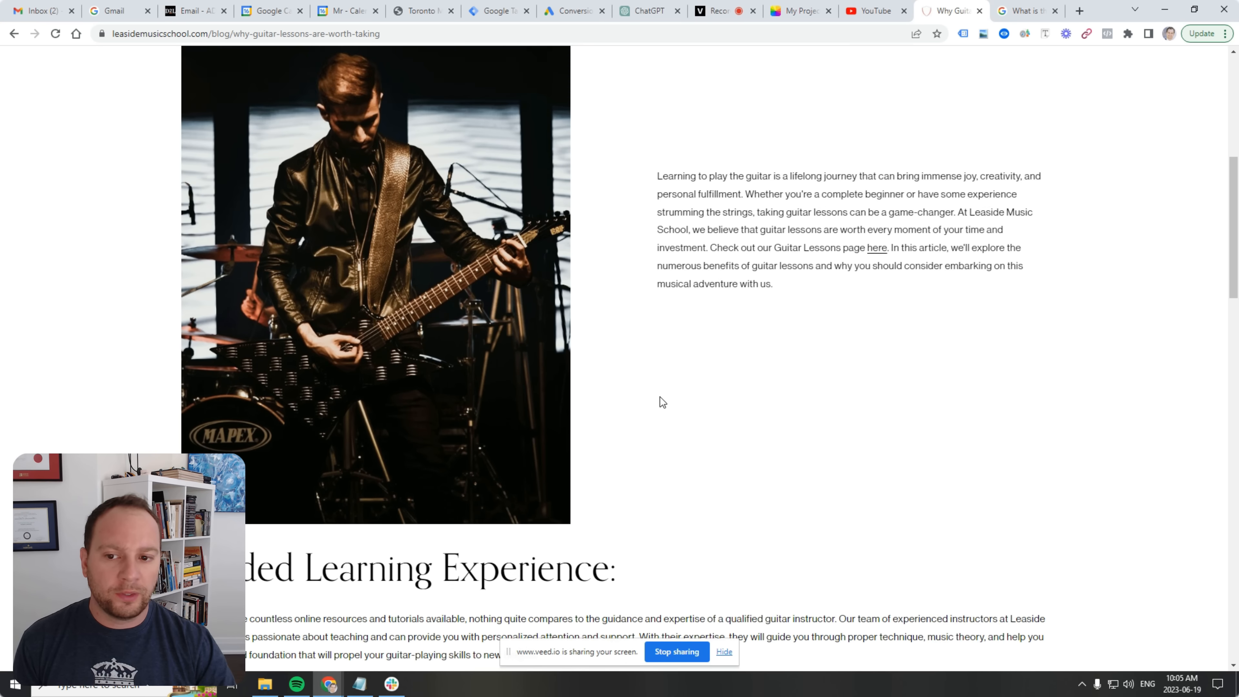
scroll(664, 366, up, 10)
scroll(670, 321, down, 3)
scroll(675, 333, down, 9)
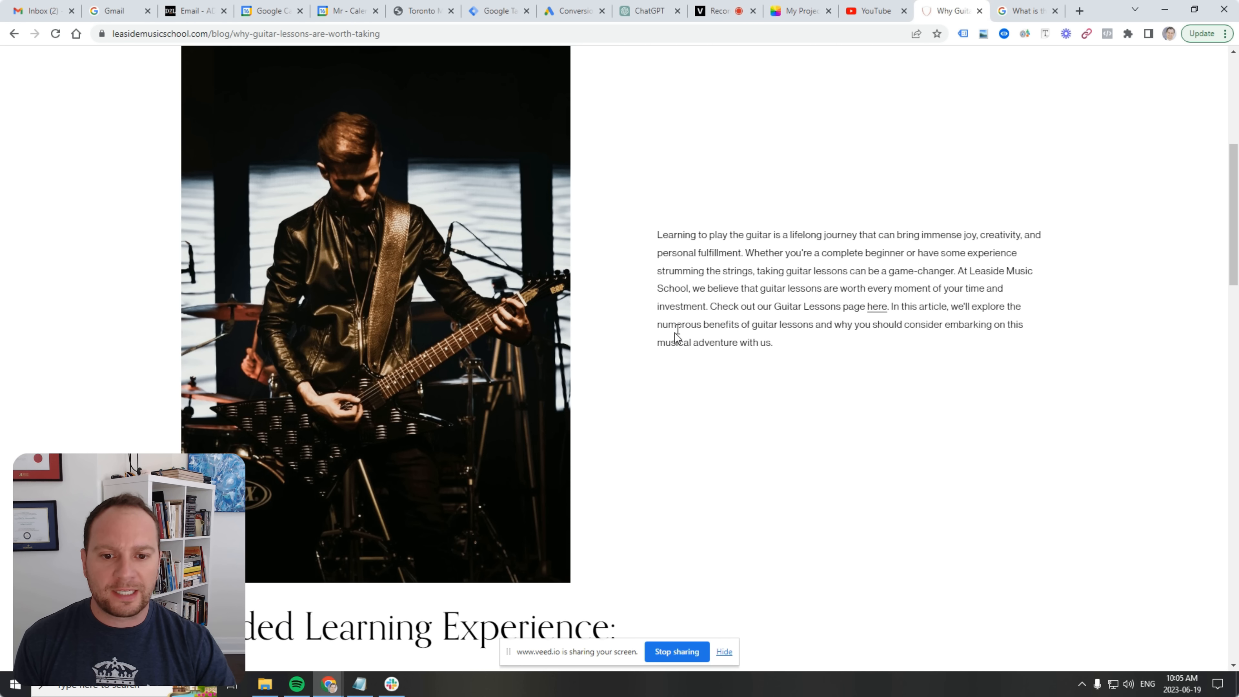
scroll(674, 333, down, 8)
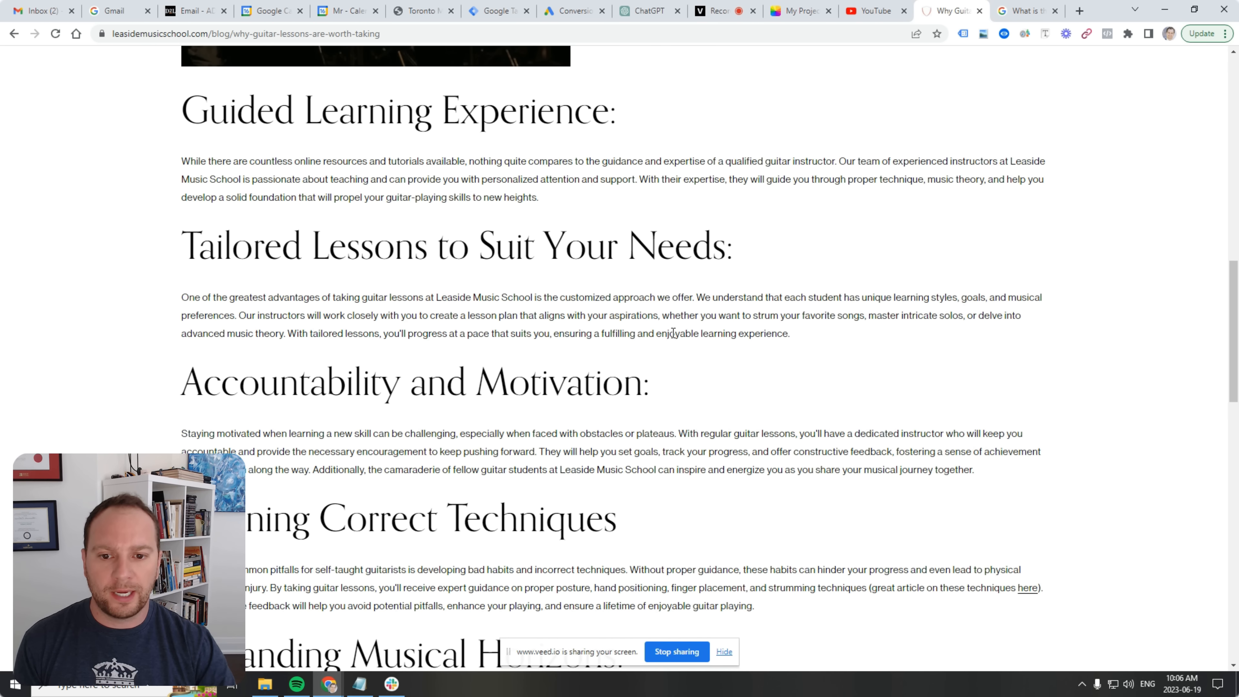
scroll(679, 328, up, 3)
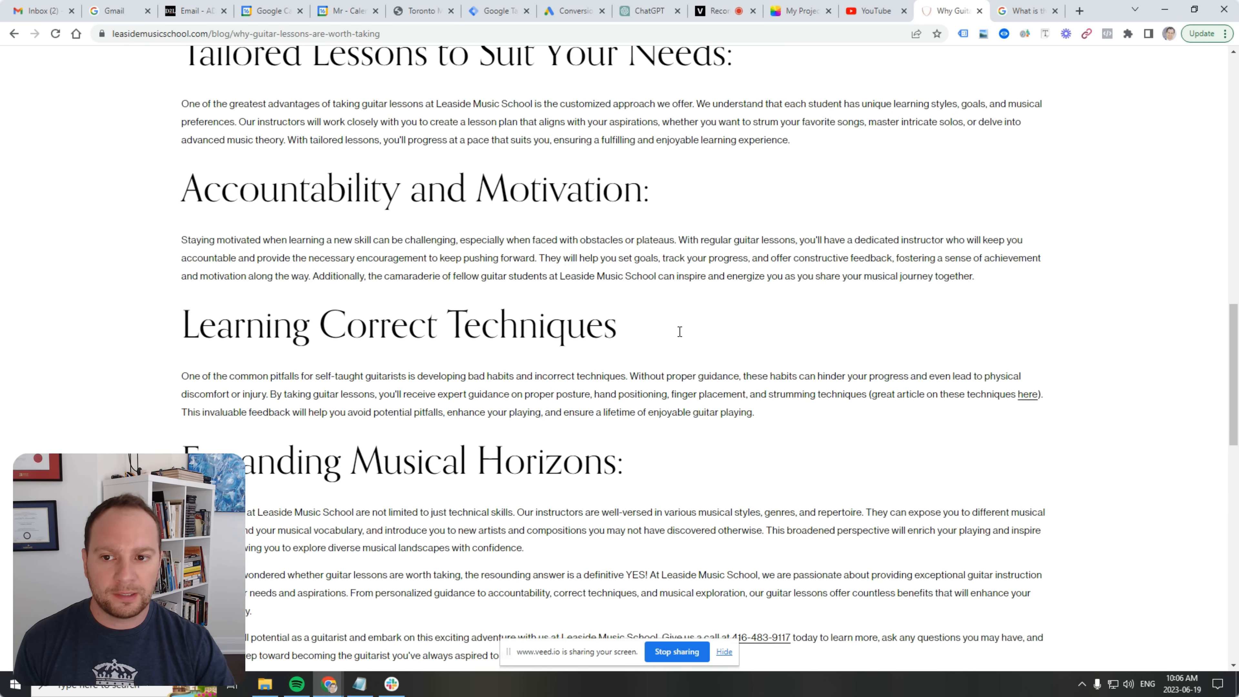
scroll(679, 329, down, 3)
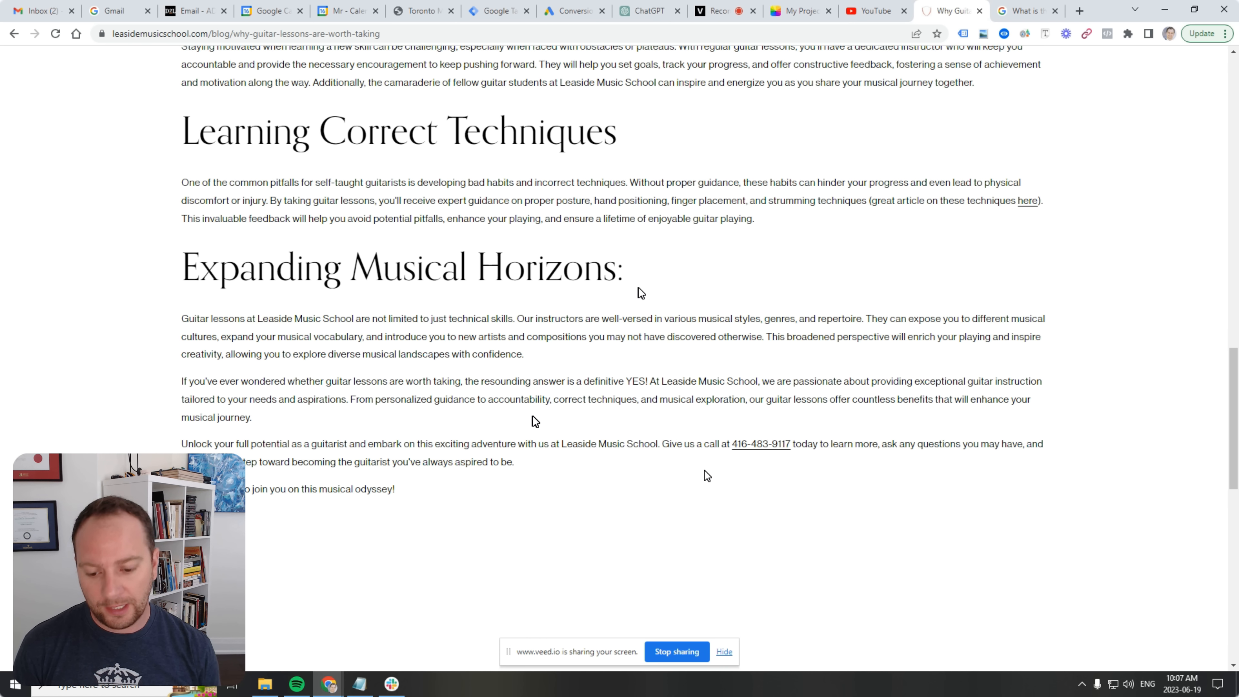
scroll(640, 293, up, 15)
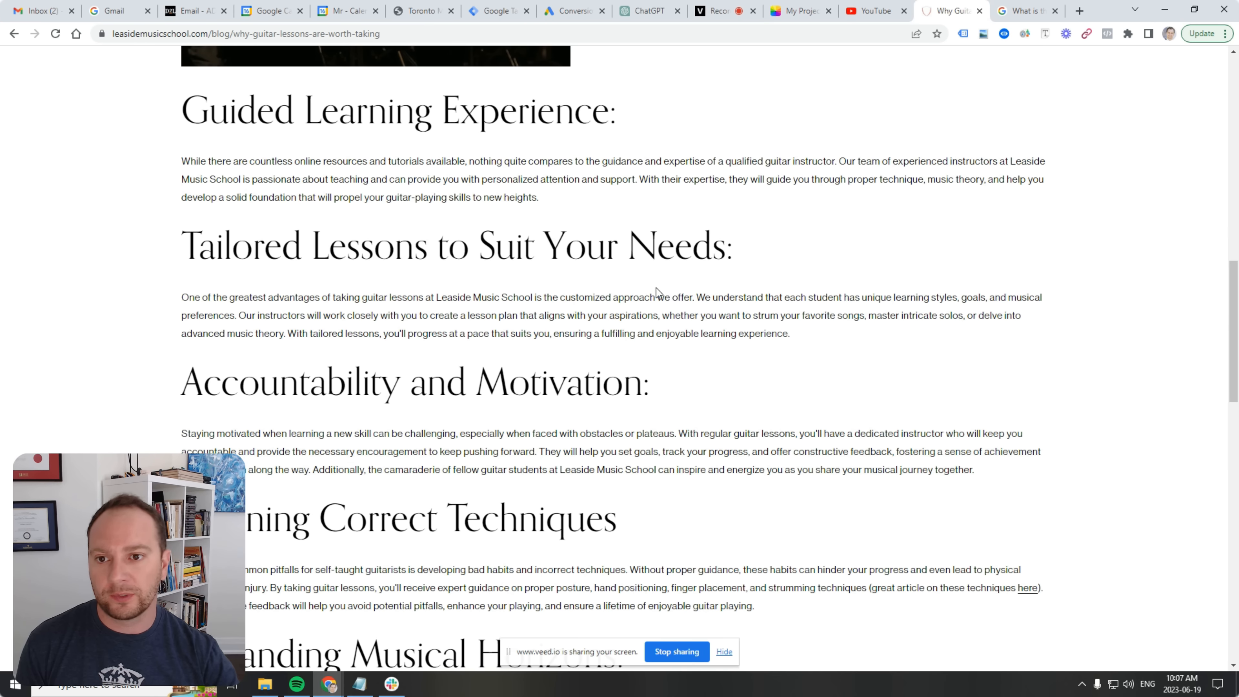
scroll(397, 322, down, 5)
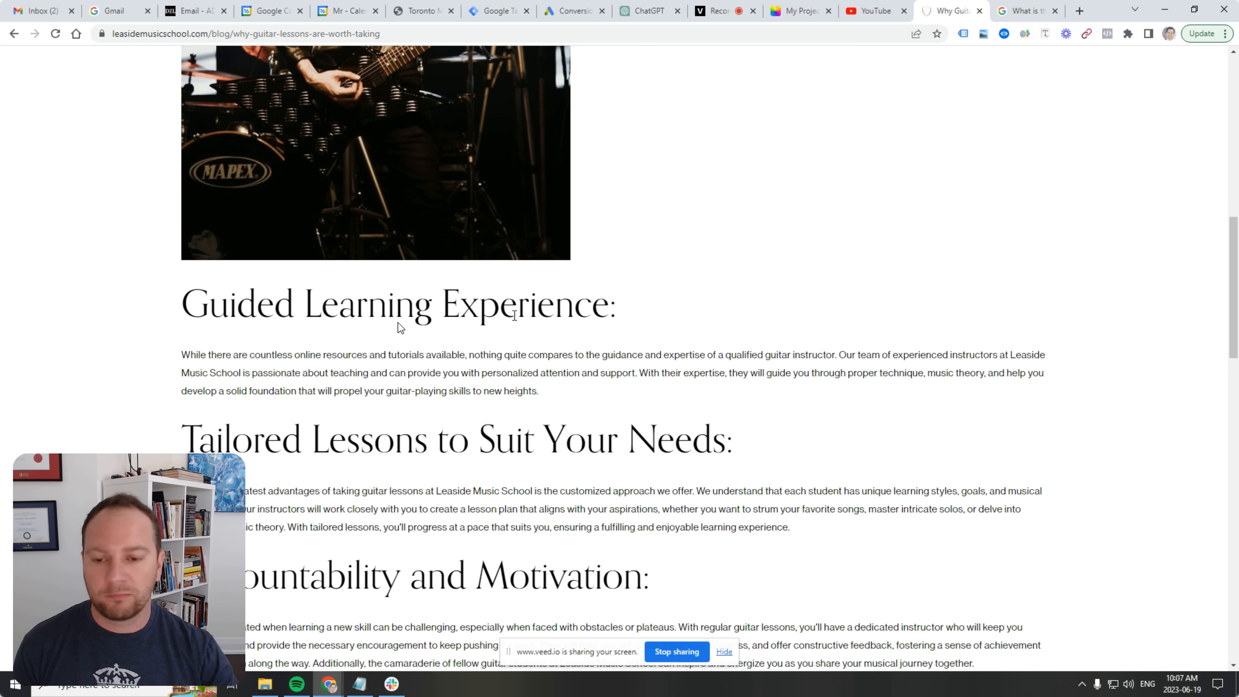
scroll(613, 286, down, 1)
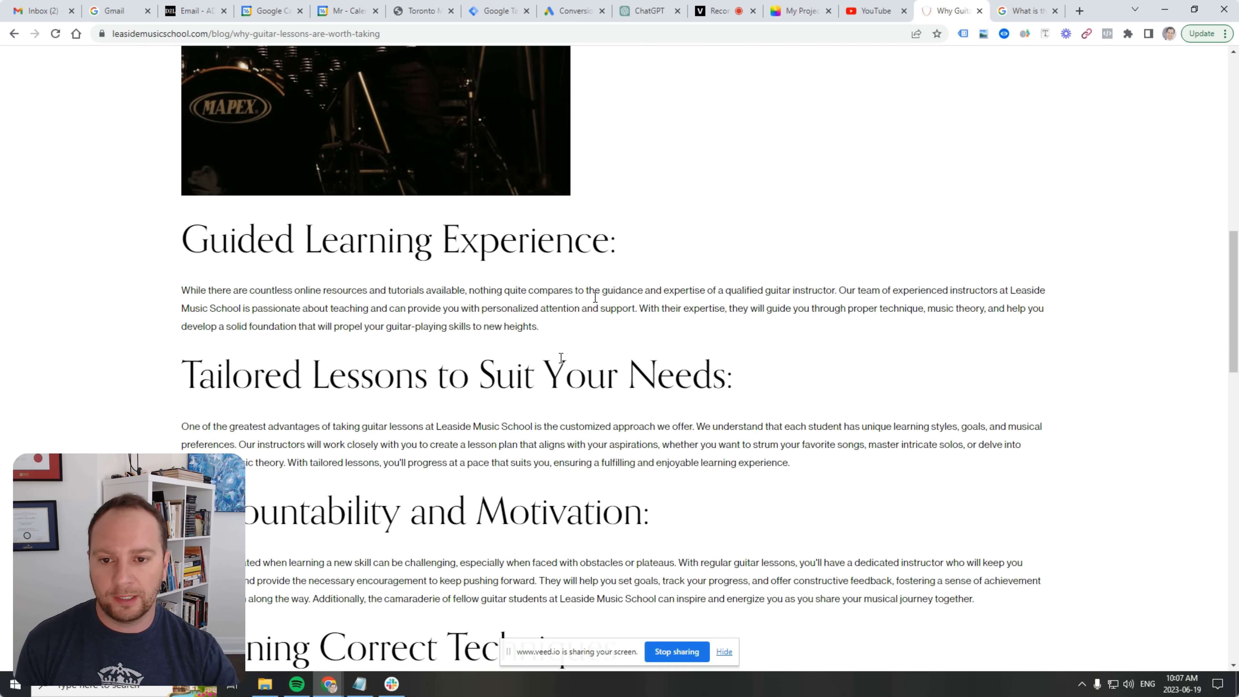
scroll(569, 365, up, 5)
scroll(570, 365, up, 8)
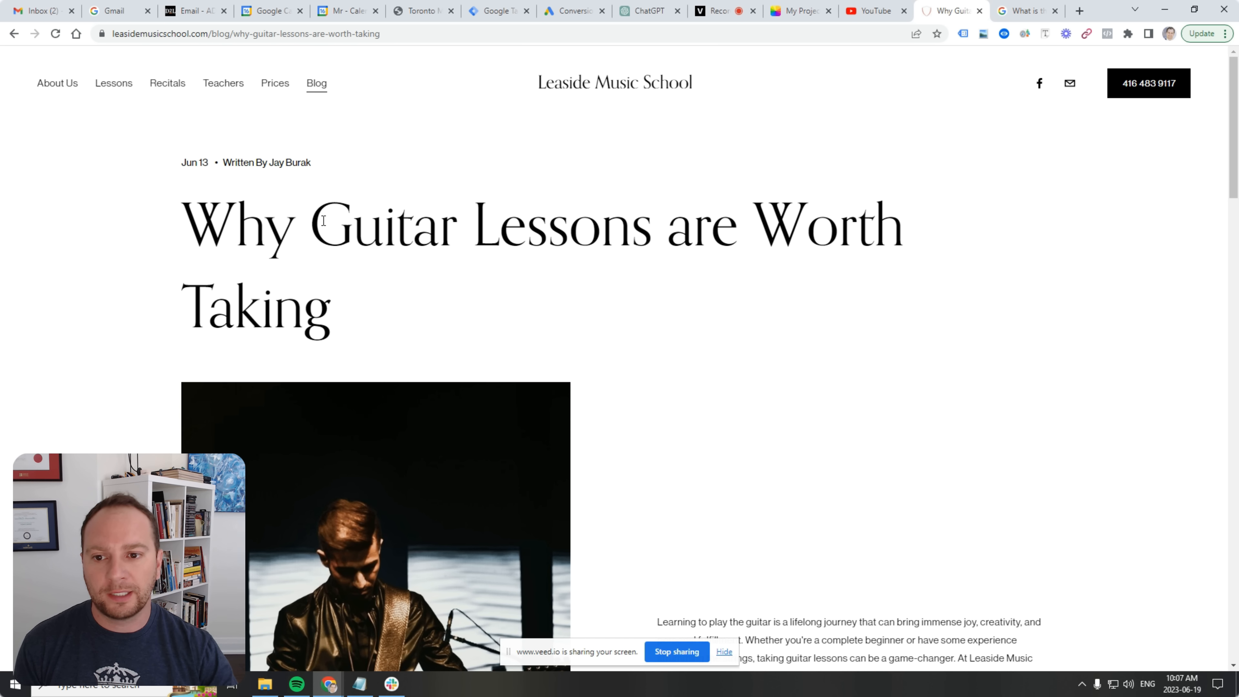
Select and deselect the article title, then return to the Google best-age results.
drag(311, 224, 653, 225)
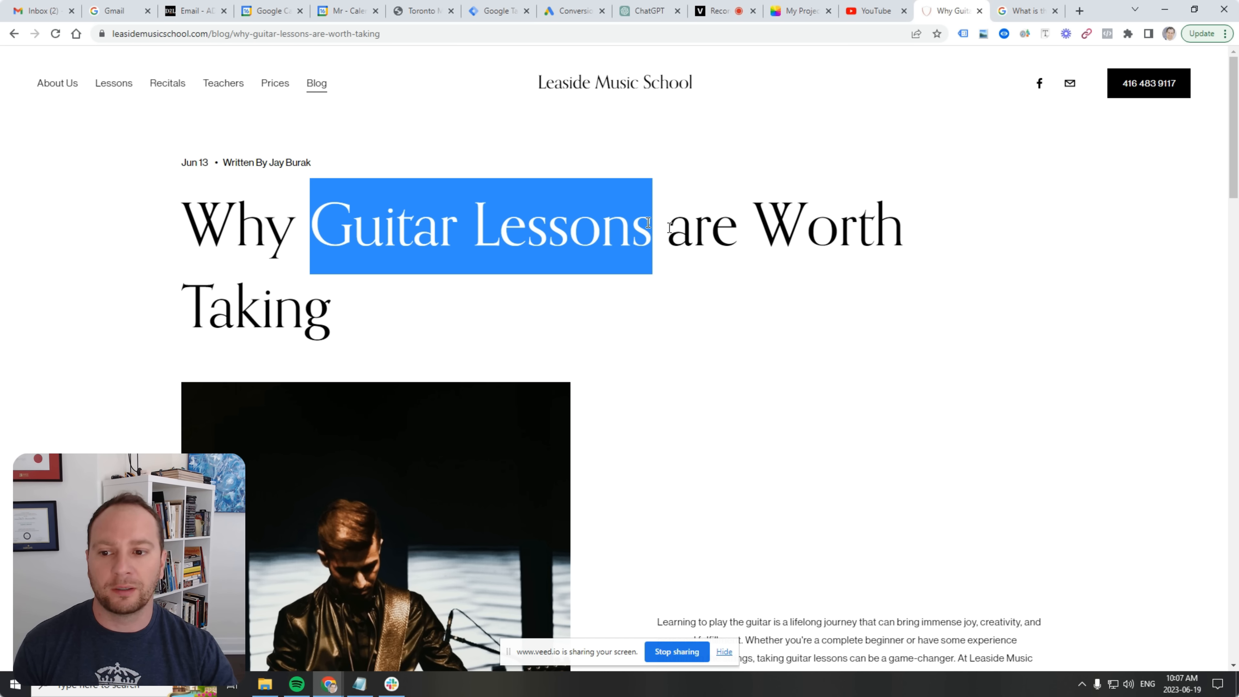
scroll(667, 338, down, 5)
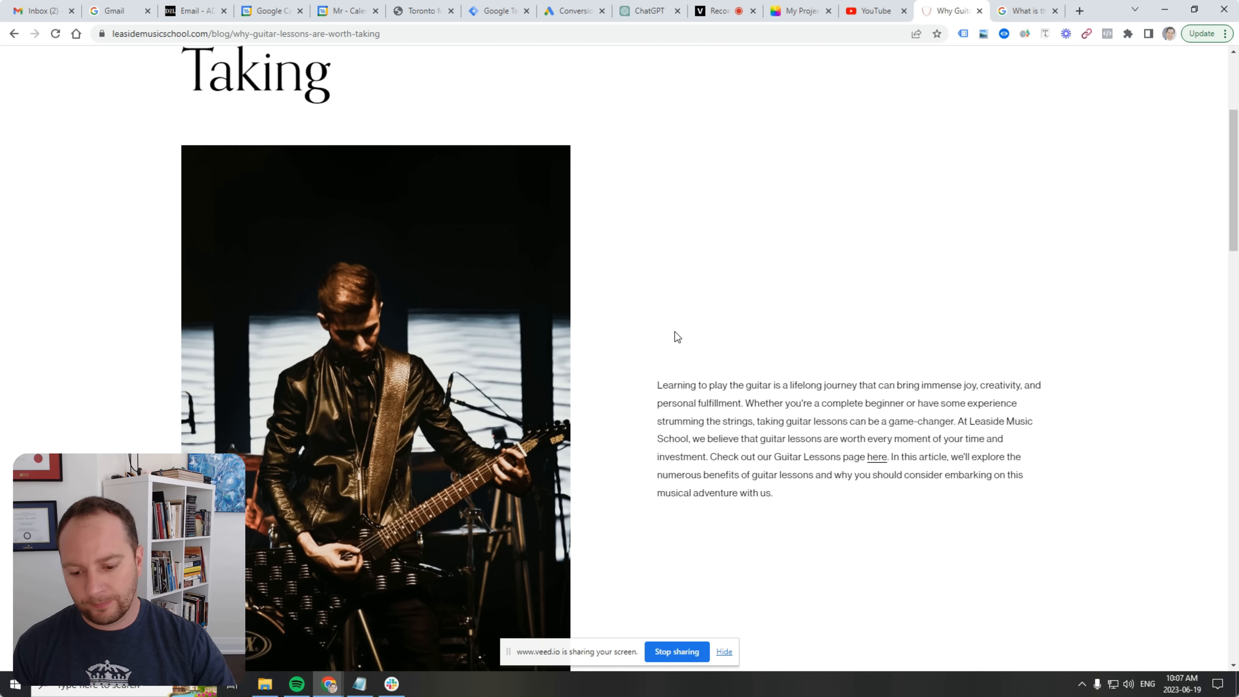
scroll(676, 334, down, 5)
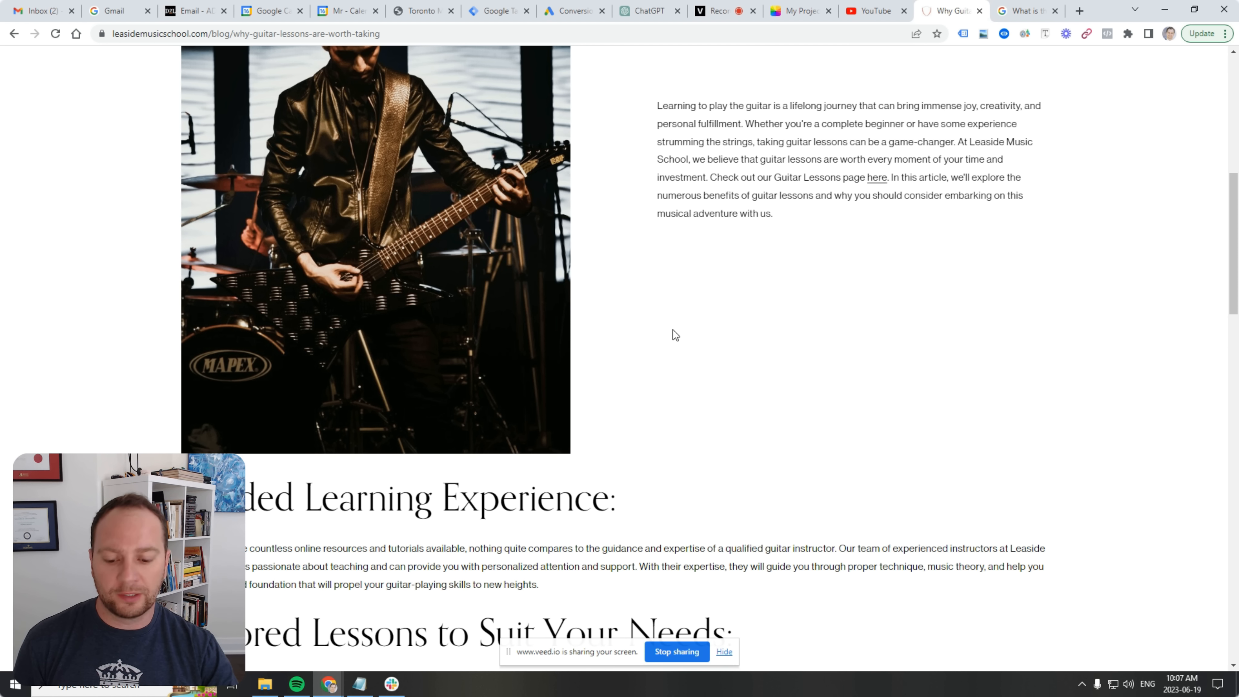
scroll(717, 334, up, 10)
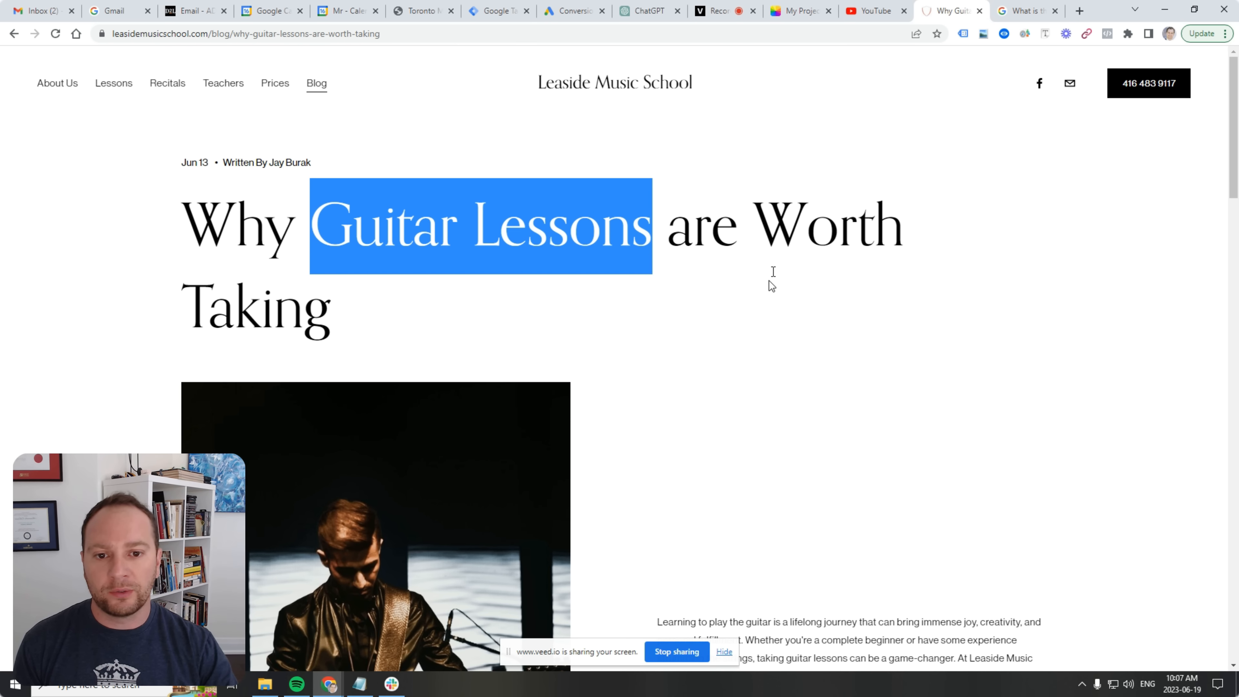
click(773, 271)
triple_click(344, 273)
click(341, 265)
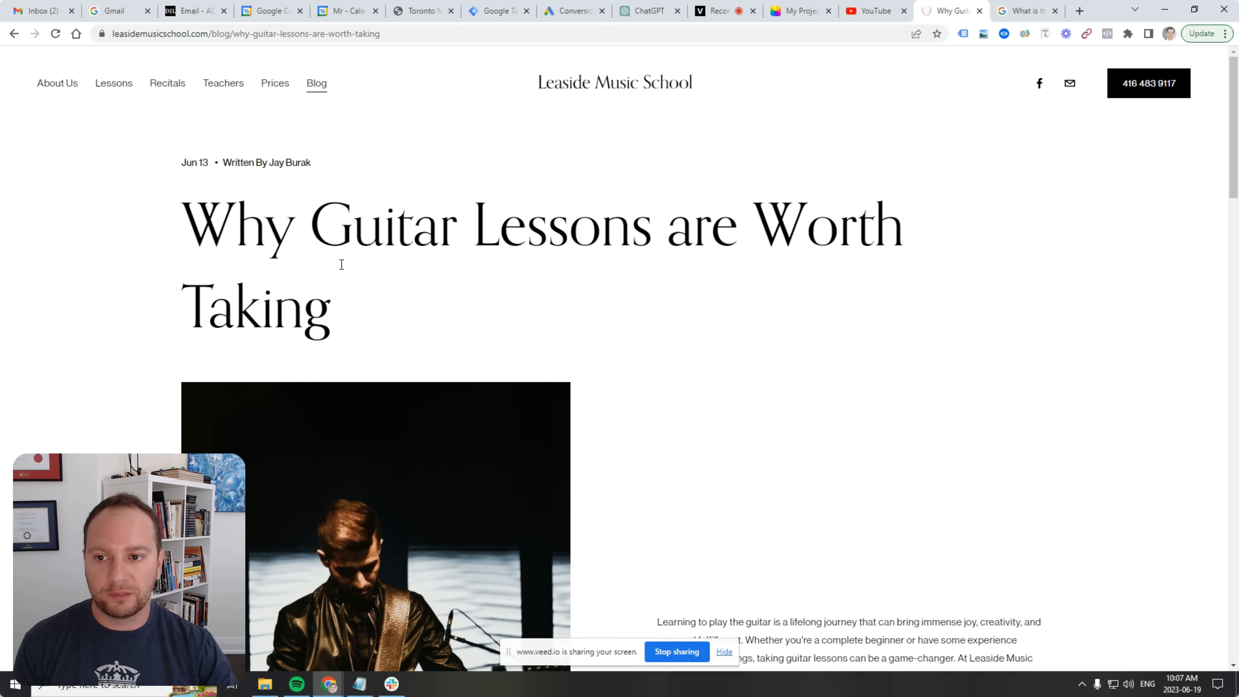
scroll(342, 264, down, 15)
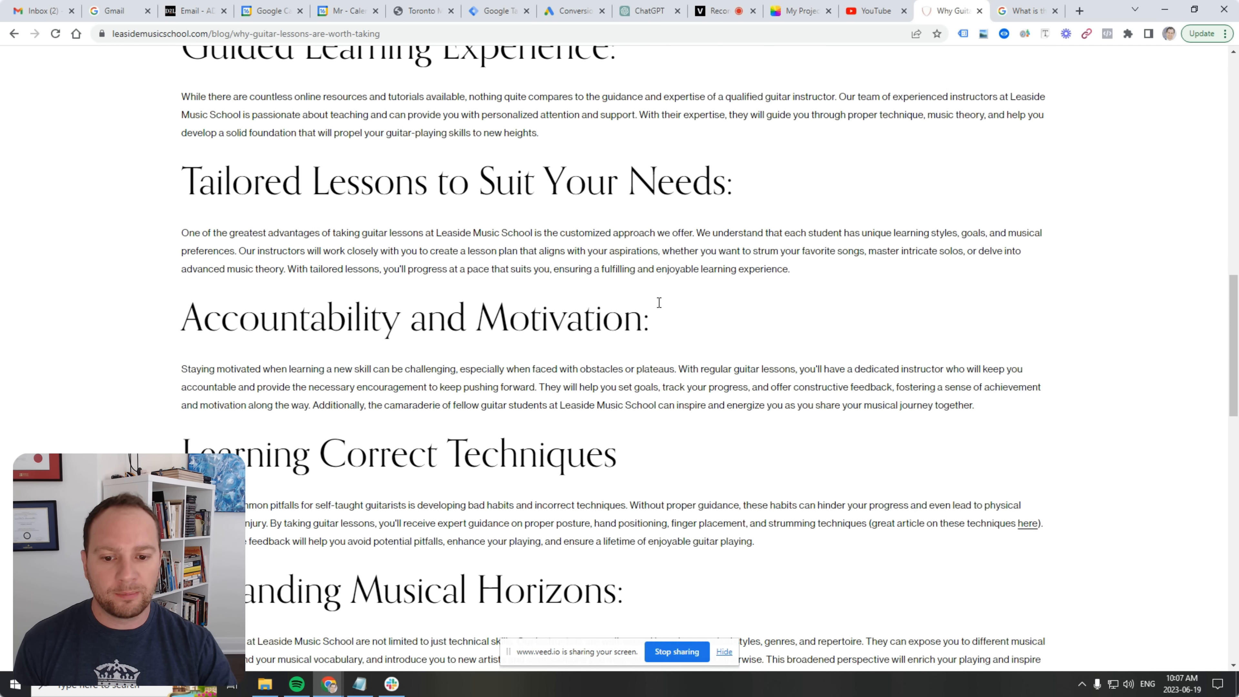
scroll(659, 303, down, 7)
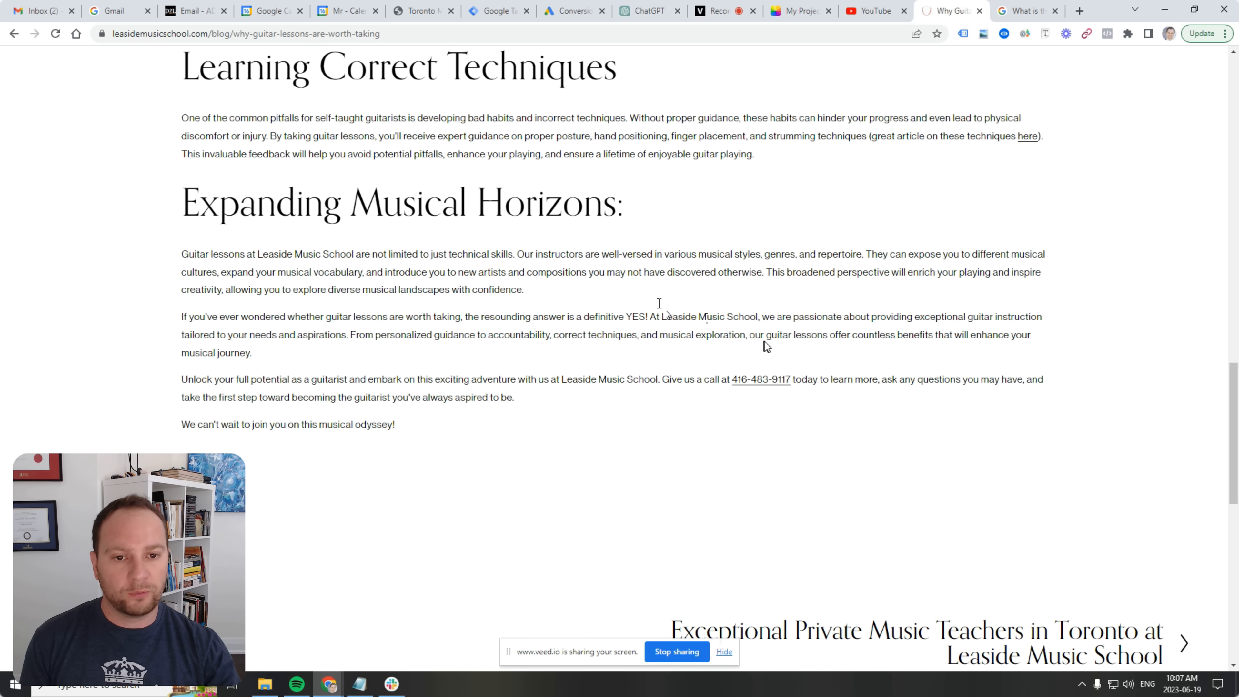
scroll(766, 344, up, 15)
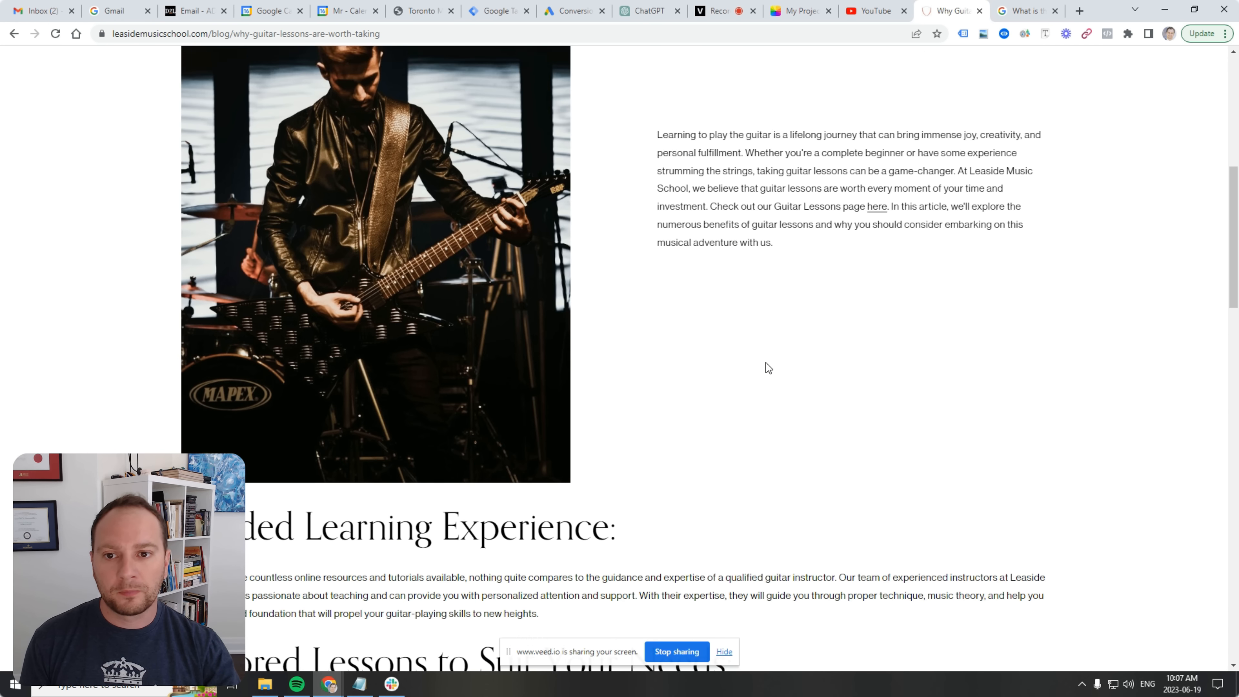
scroll(765, 363, up, 10)
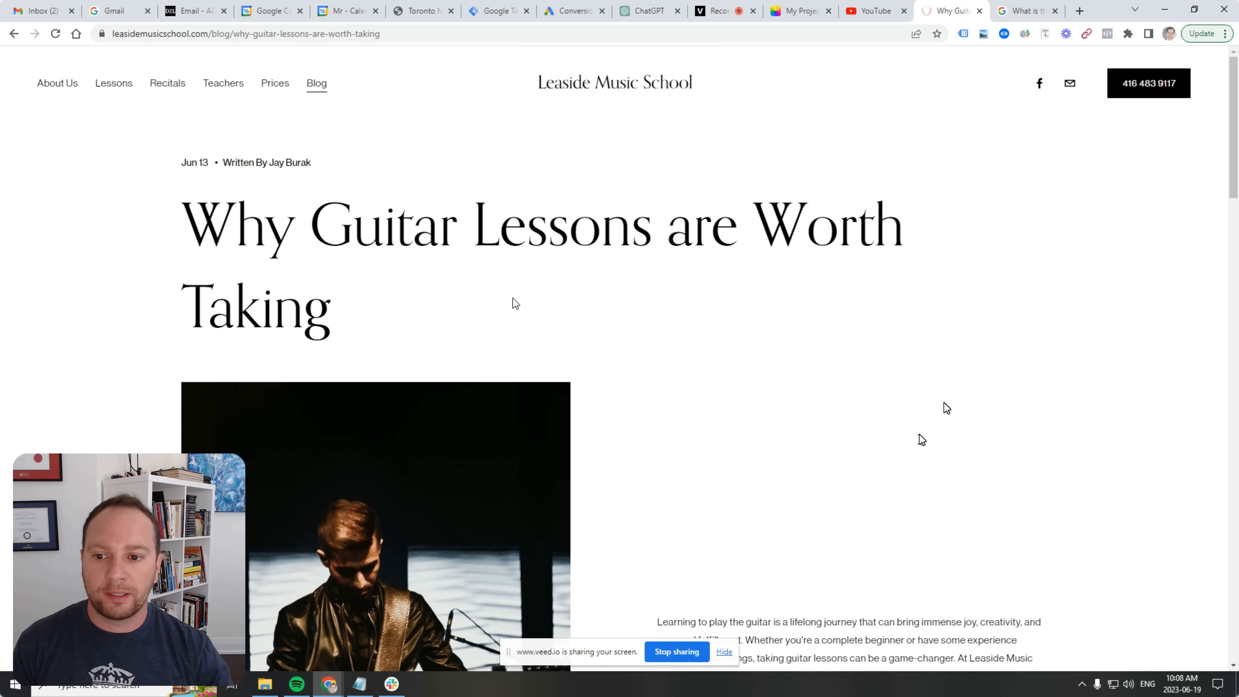
scroll(700, 539, down, 12)
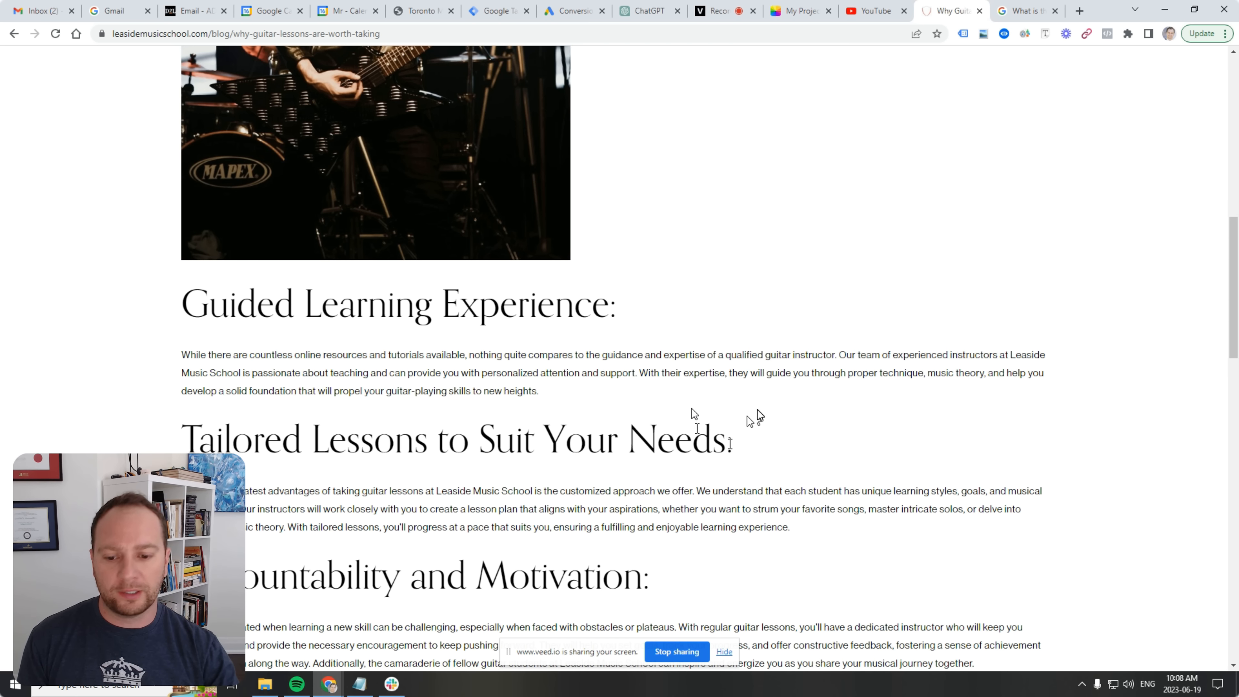
scroll(764, 429, up, 6)
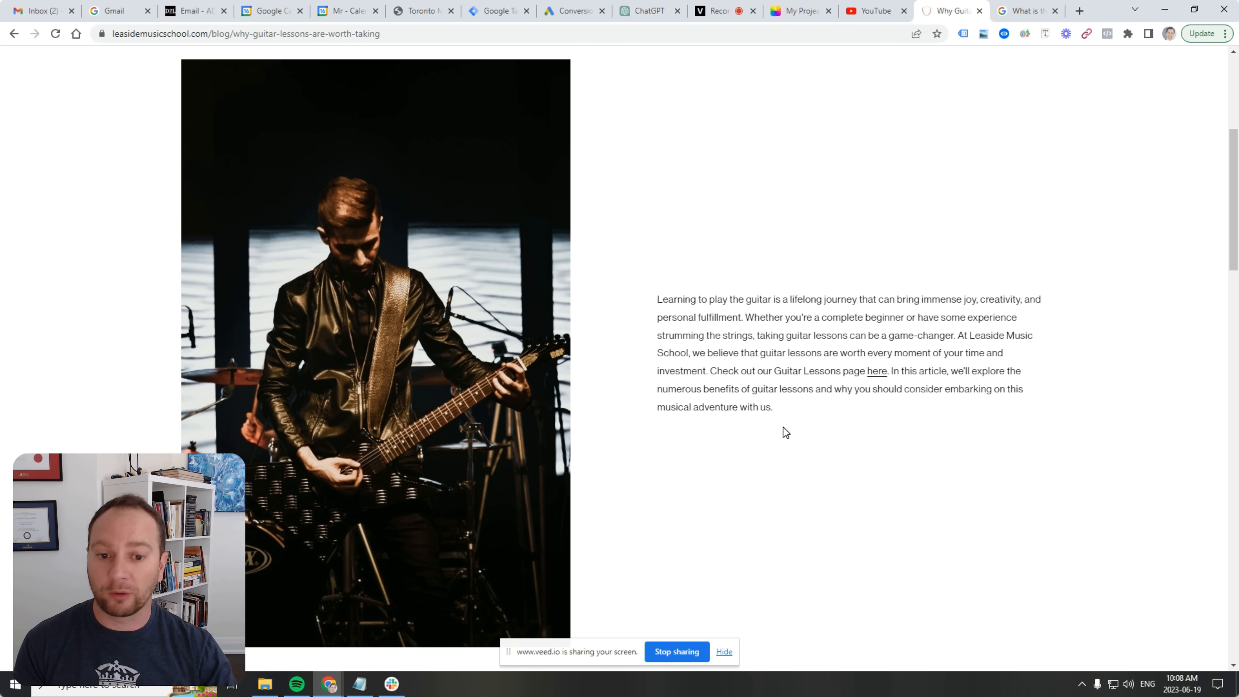
scroll(794, 407, up, 2)
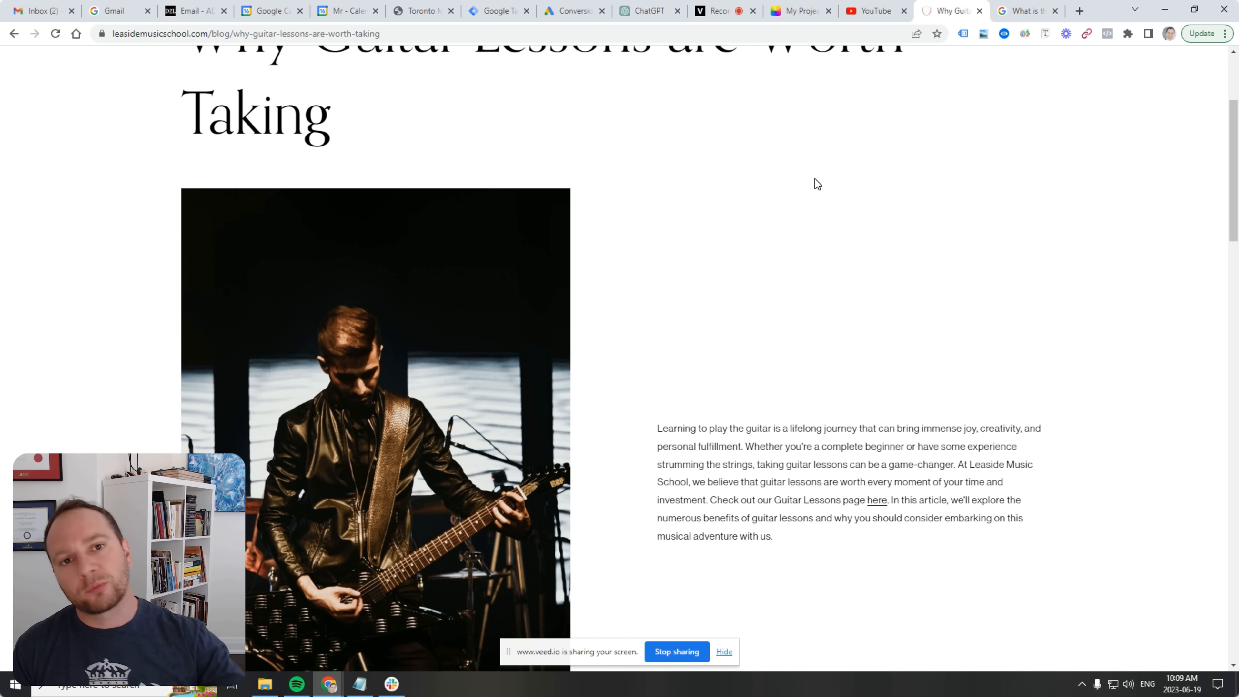
click(1024, 11)
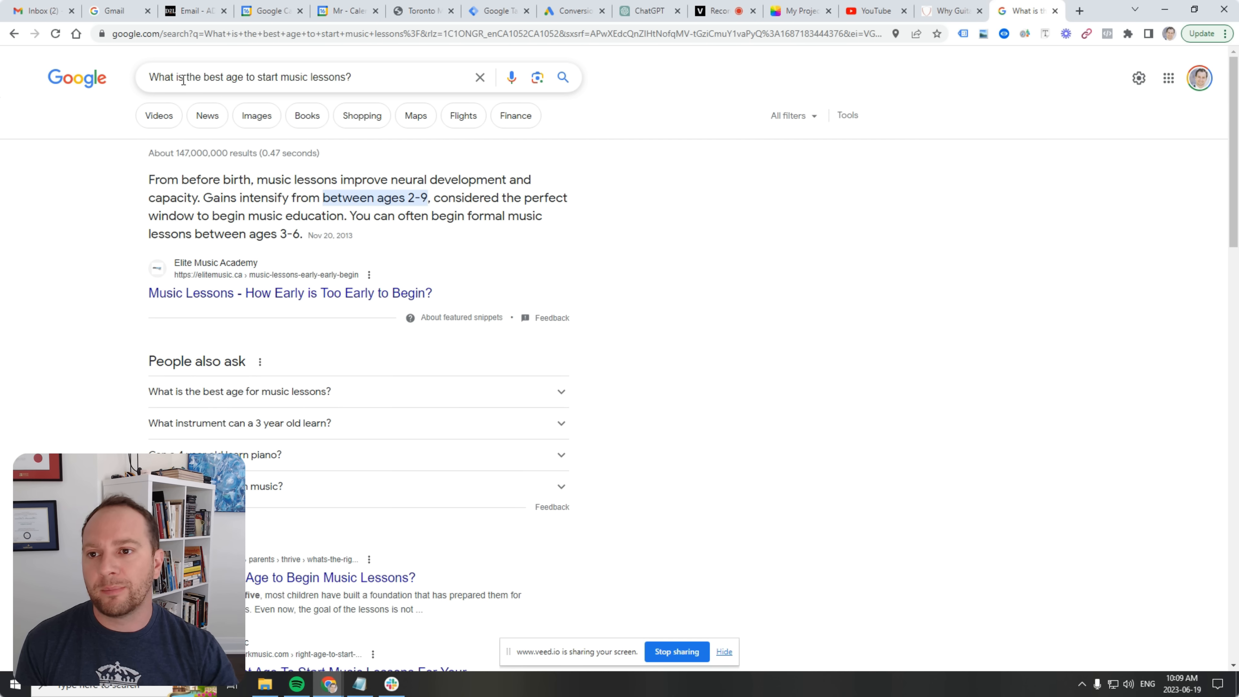
double_click(341, 73)
triple_click(342, 75)
click(352, 77)
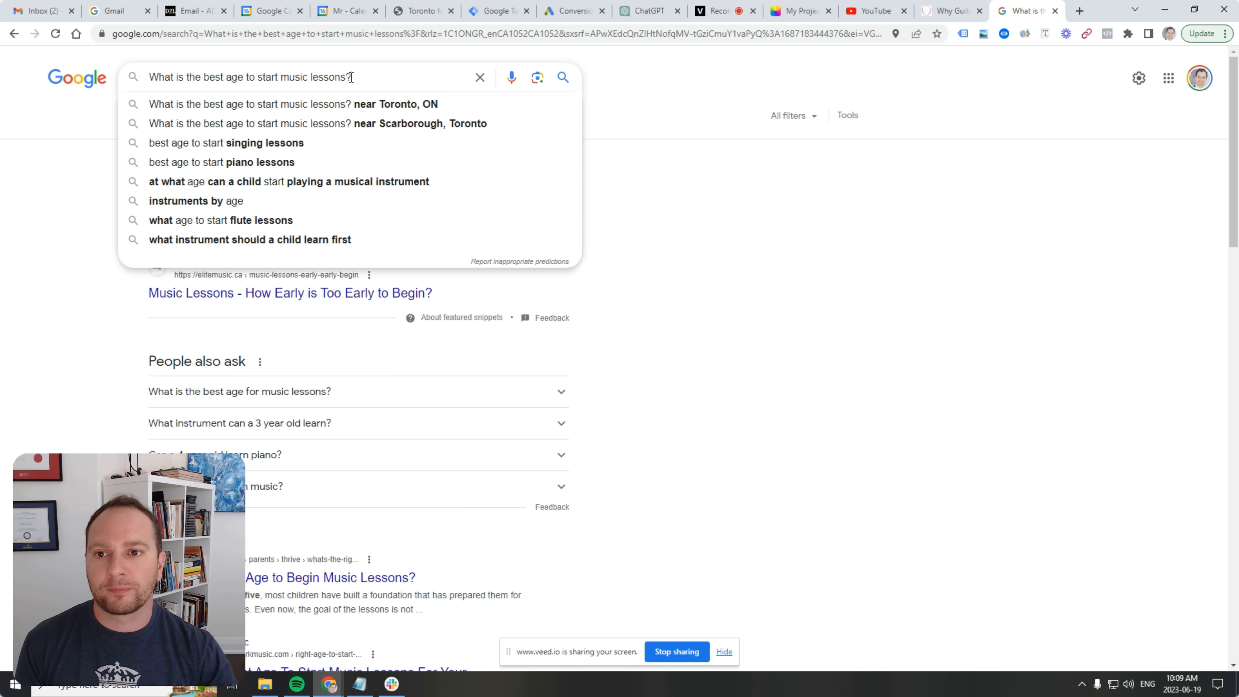
click(770, 234)
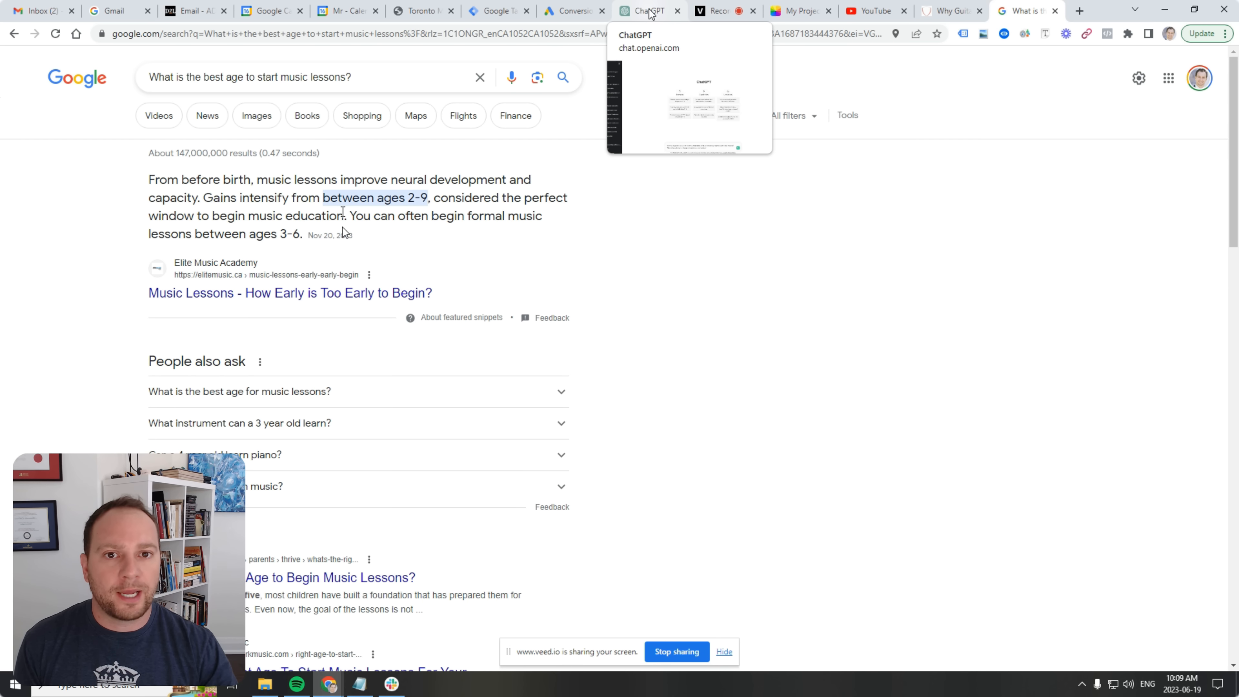
Log back into ChatGPT with Continue with Google and the chosen Google account.
click(630, 18)
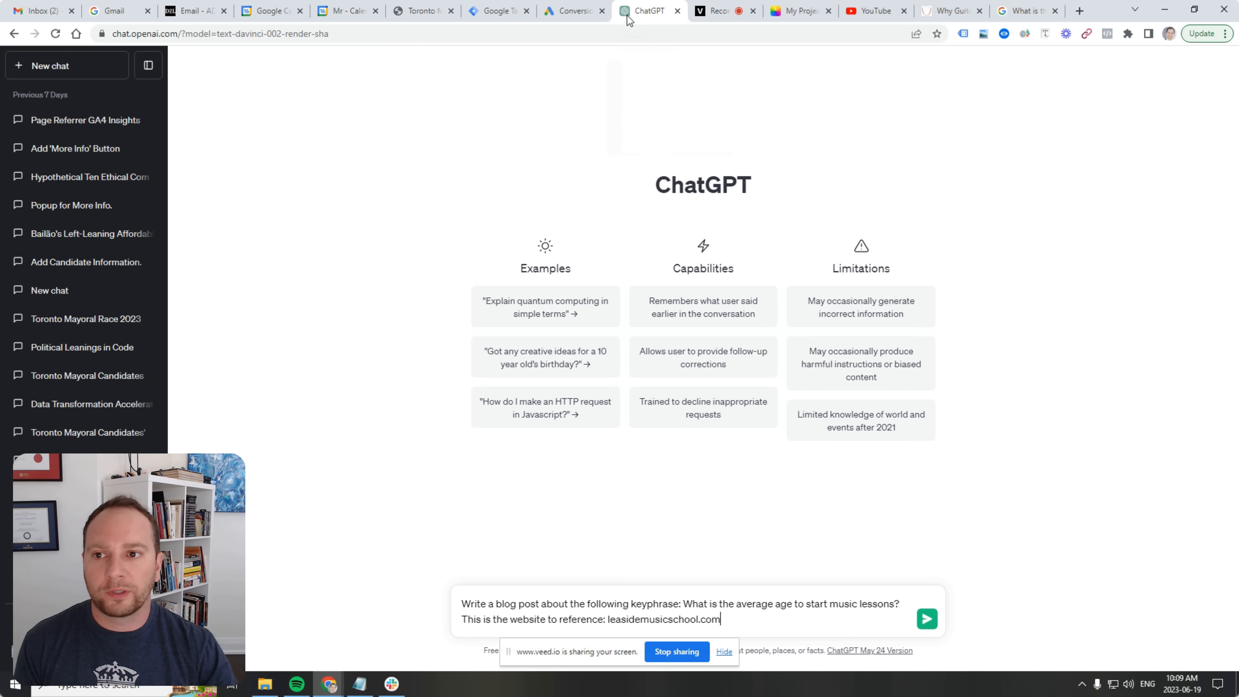
click(56, 33)
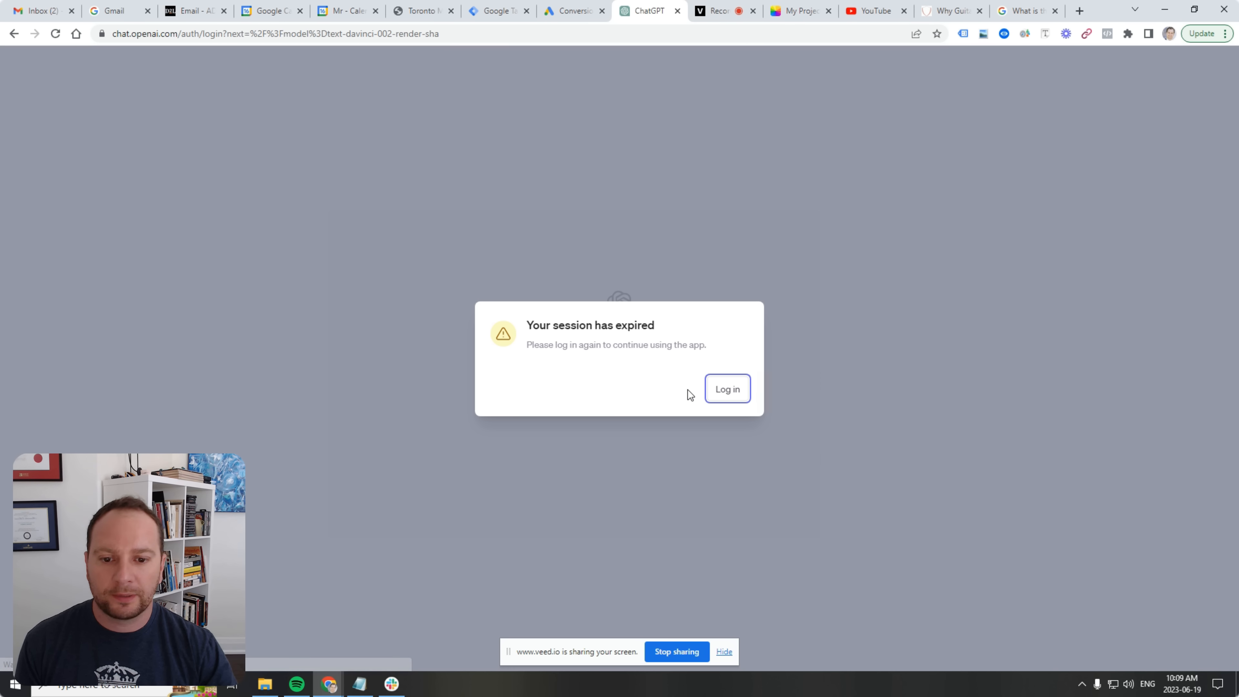
click(728, 389)
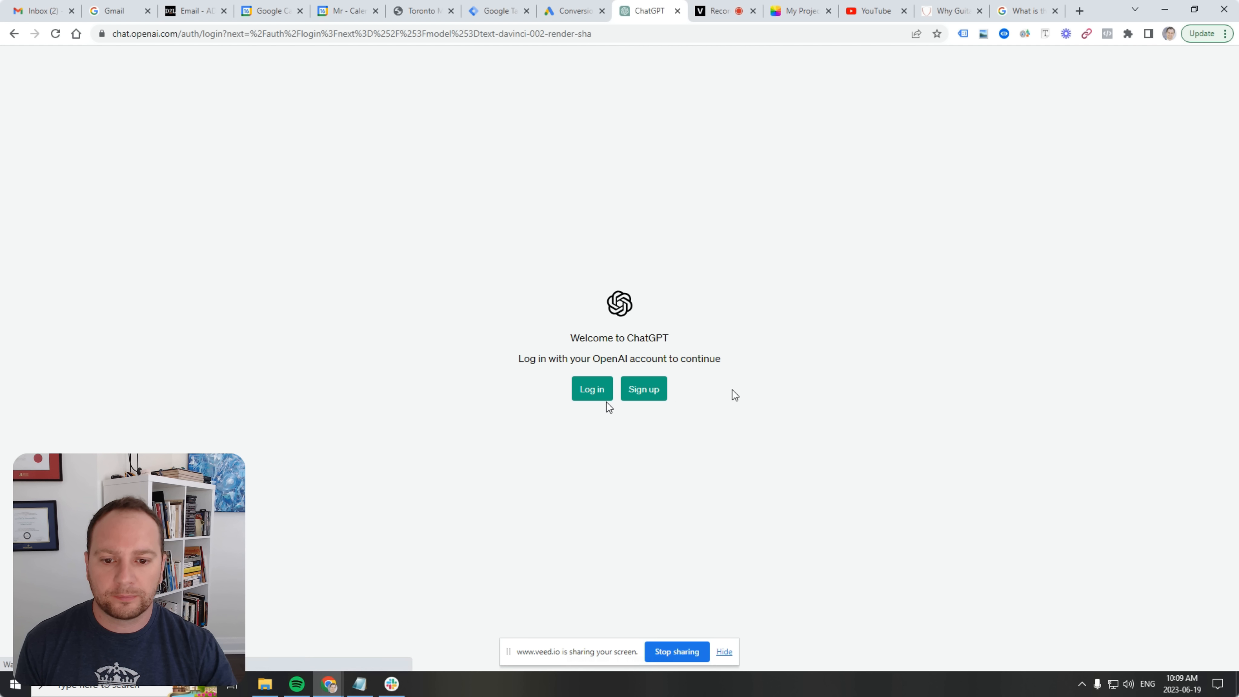
click(604, 397)
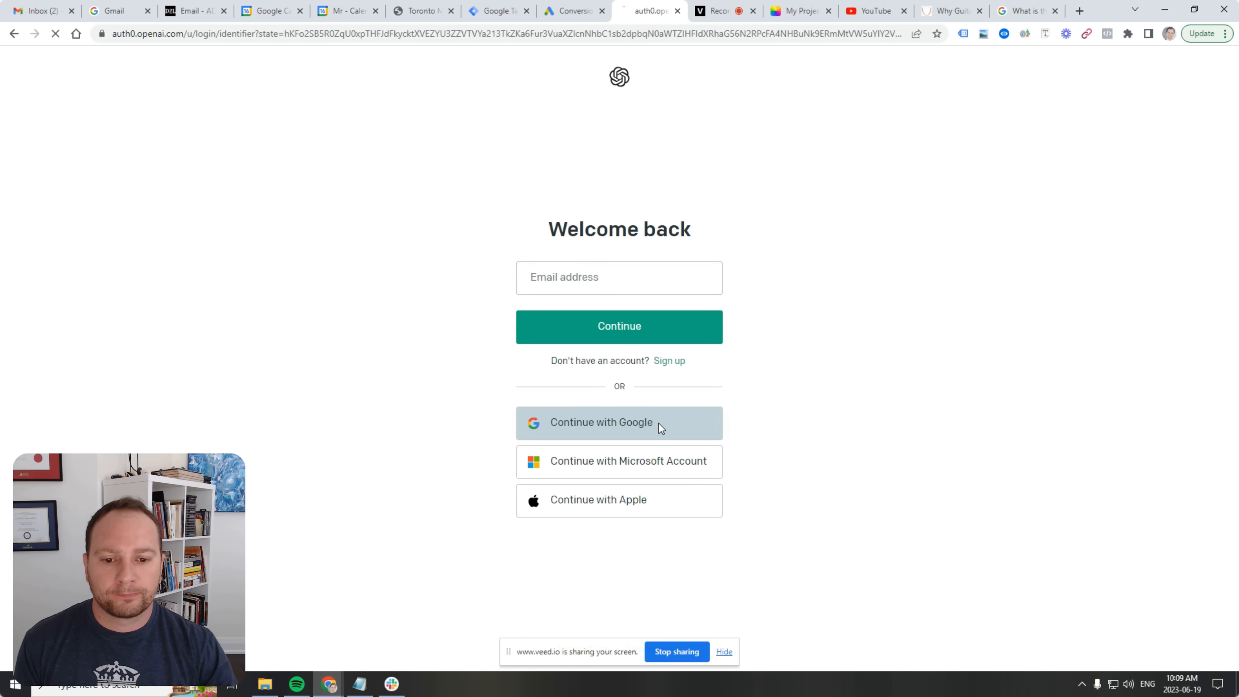
click(659, 426)
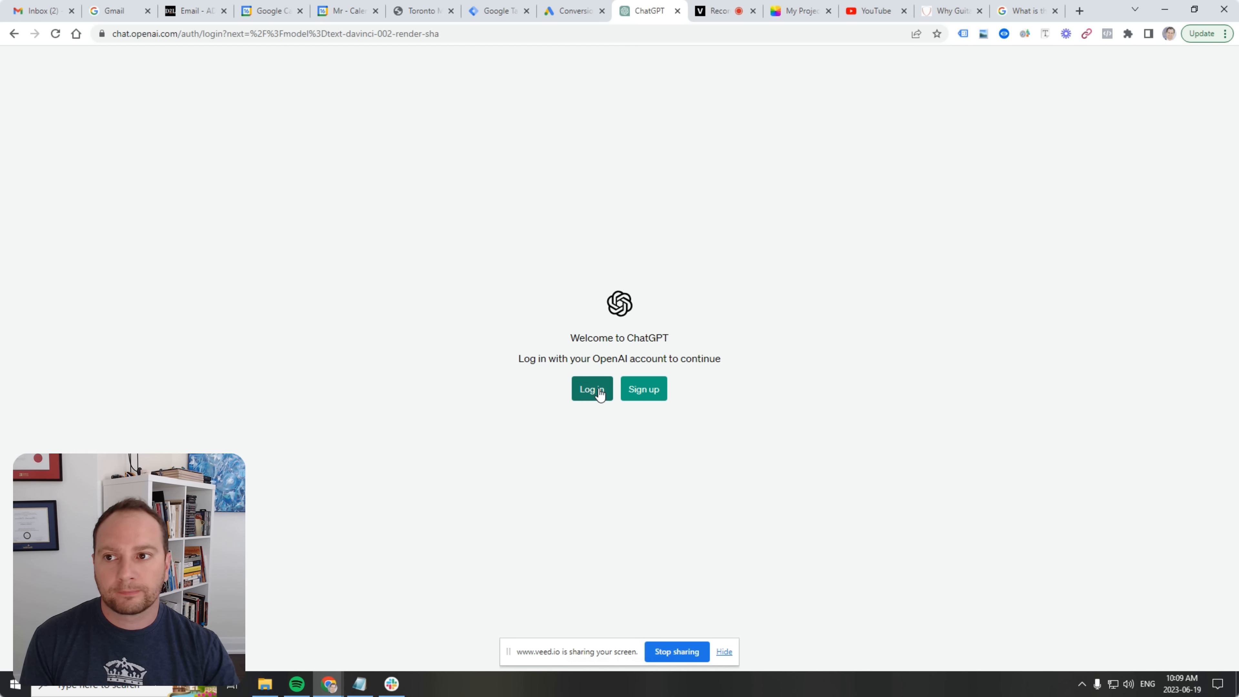
click(600, 393)
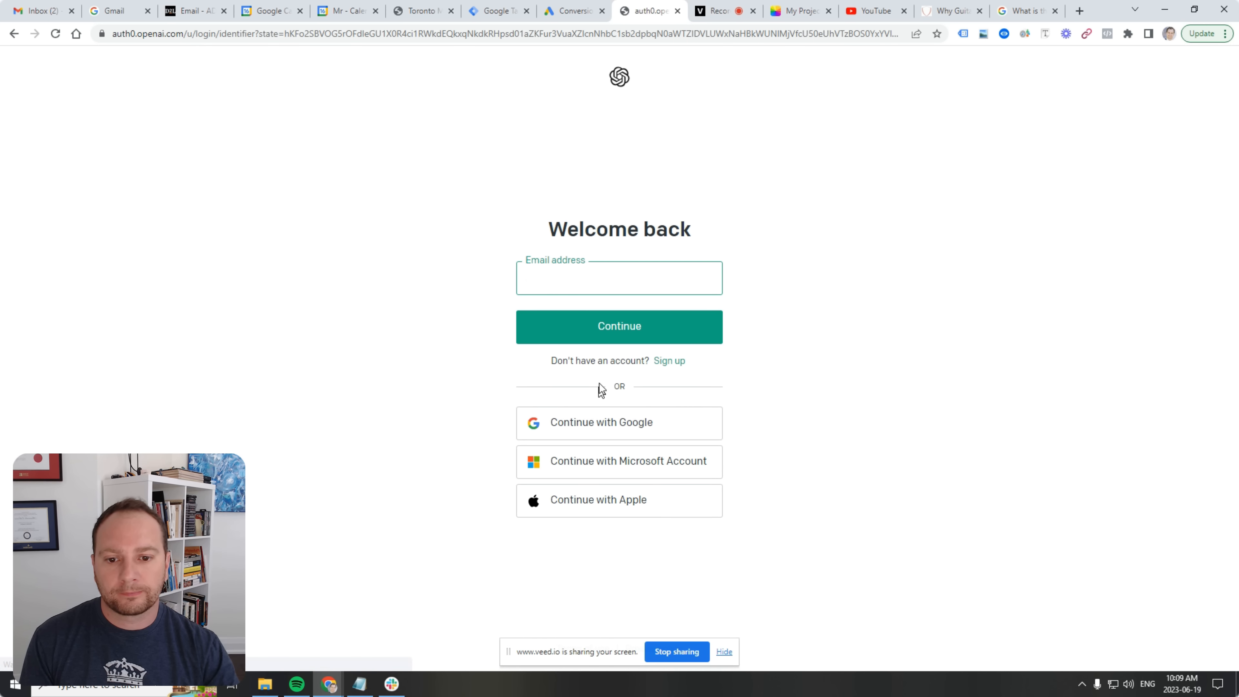
click(609, 429)
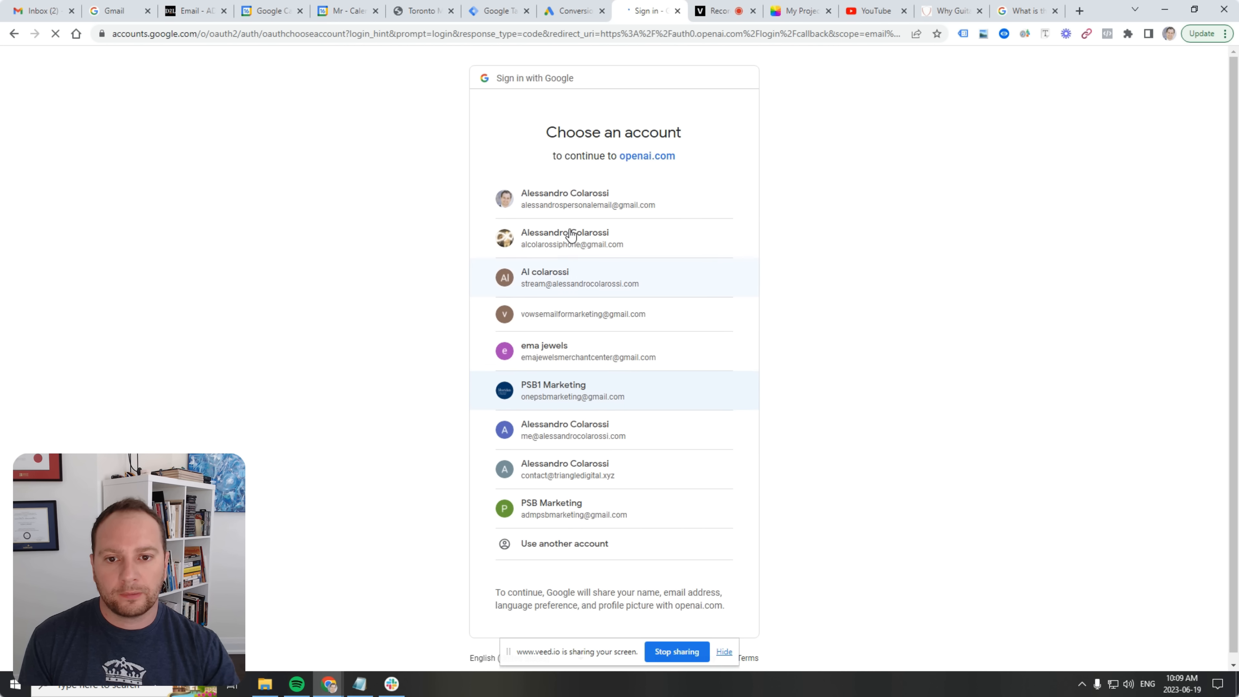
click(579, 205)
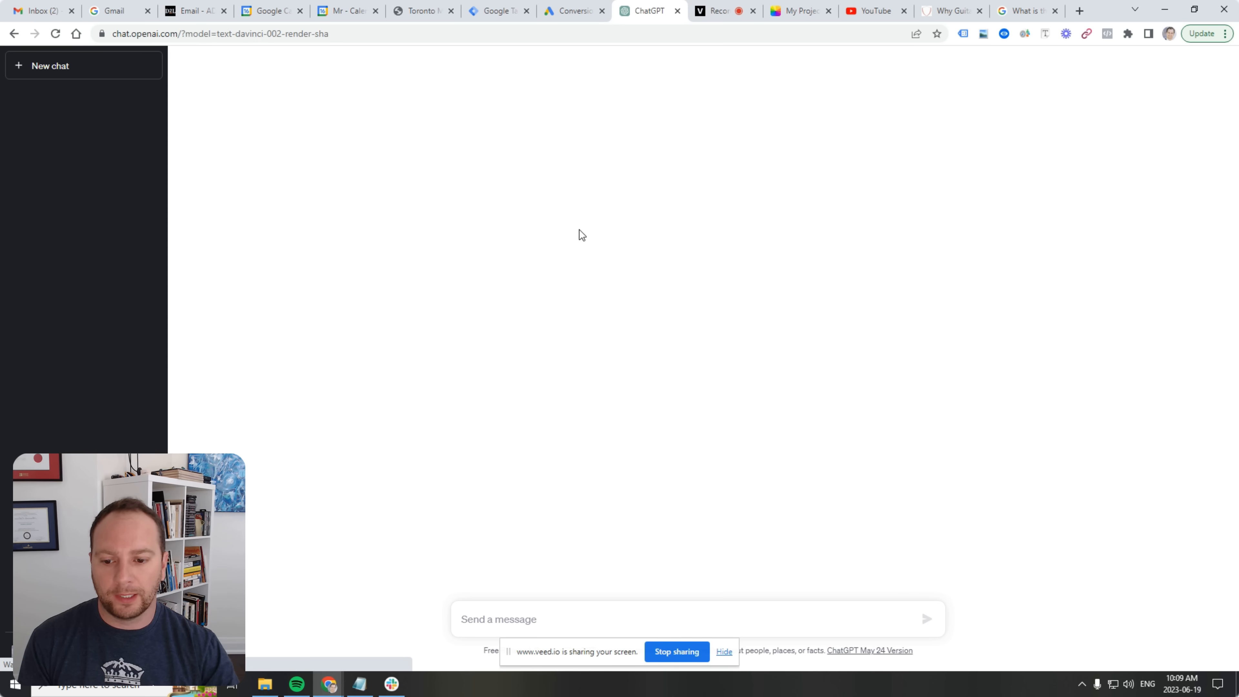
click(724, 652)
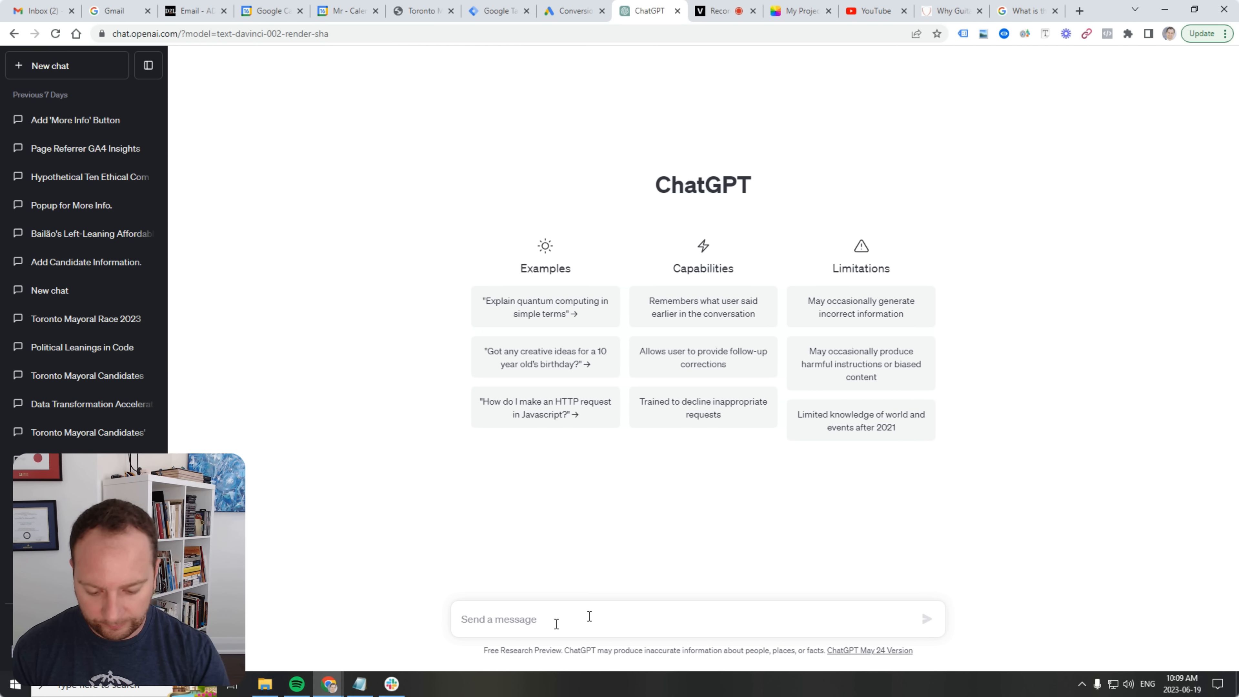
Start the prompt with 'create a blog post for the Leaside Music School (leasidemusicschool.com)'.
text(create)
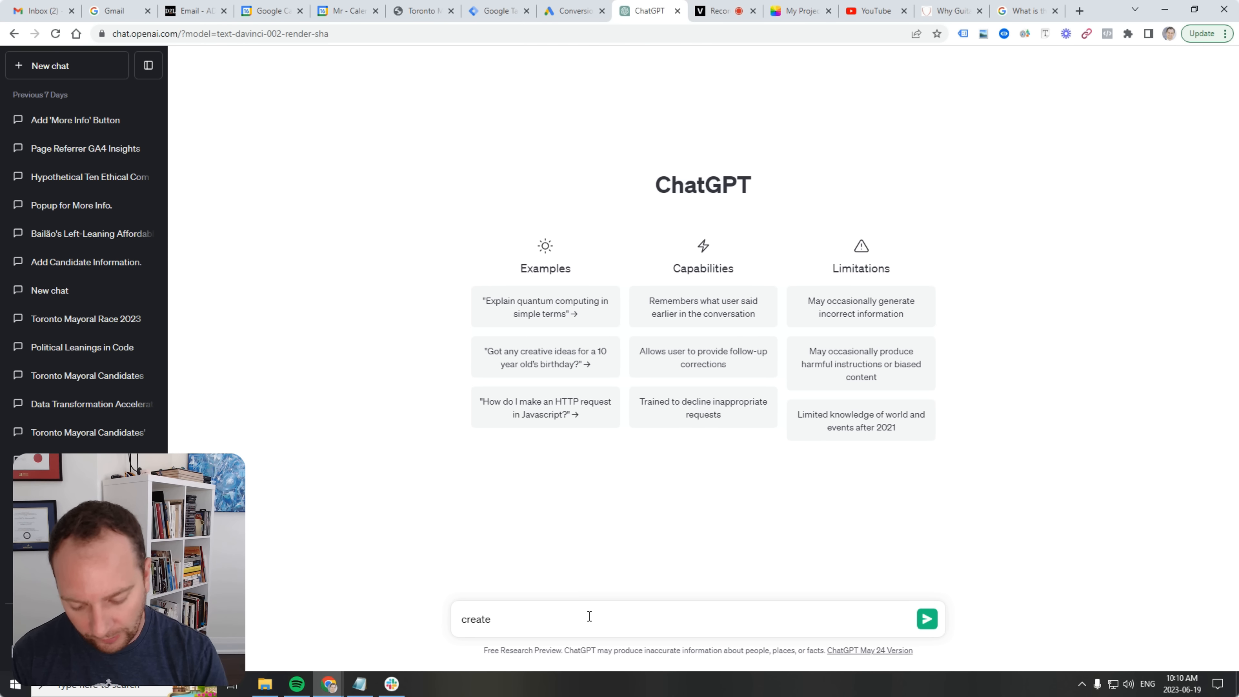
text(a blog post)
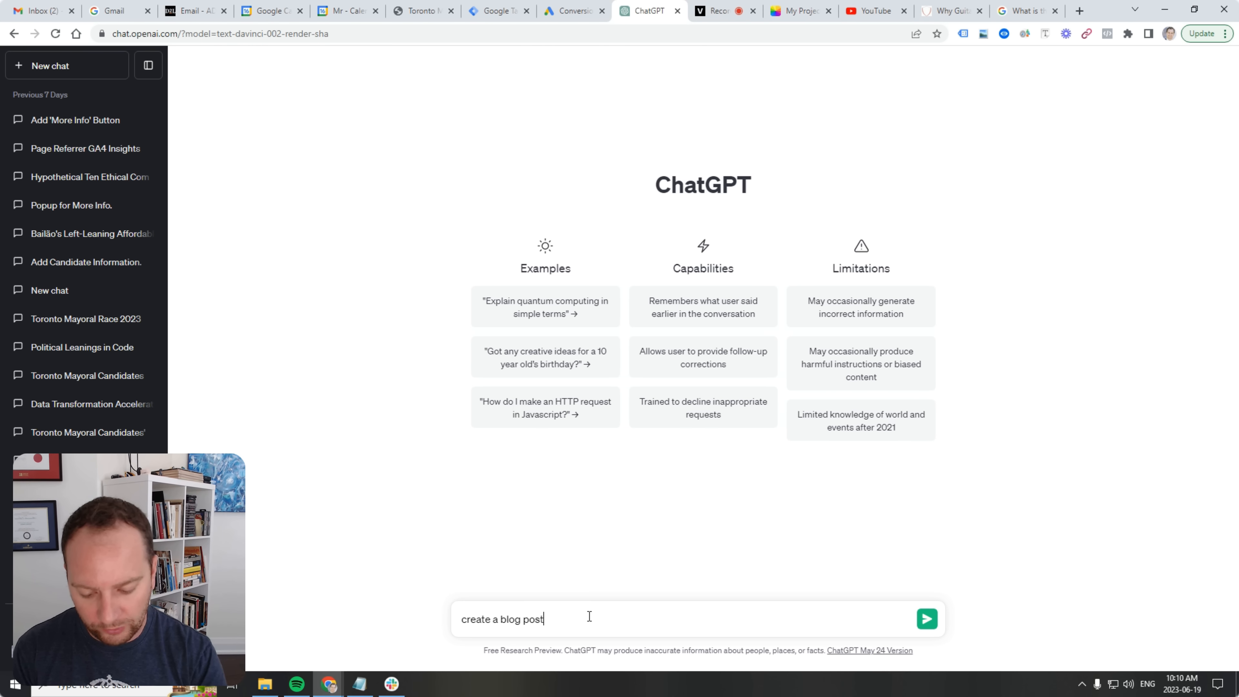
text( for the )
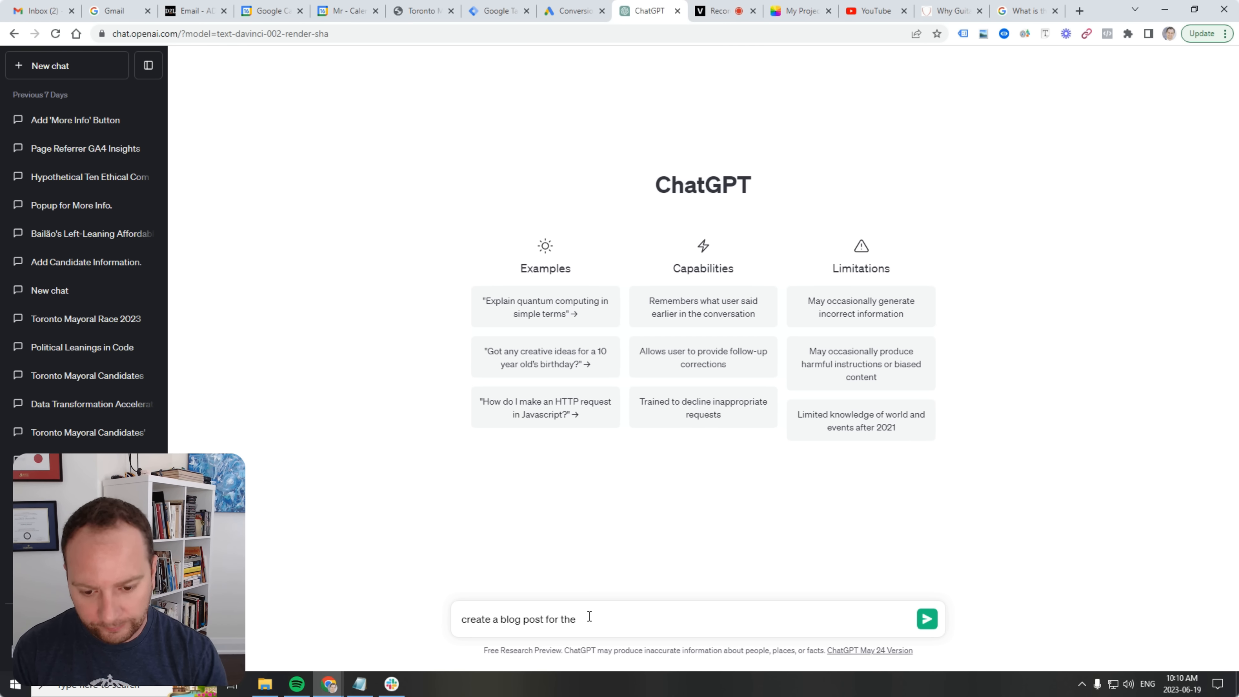
text(Leaside Music)
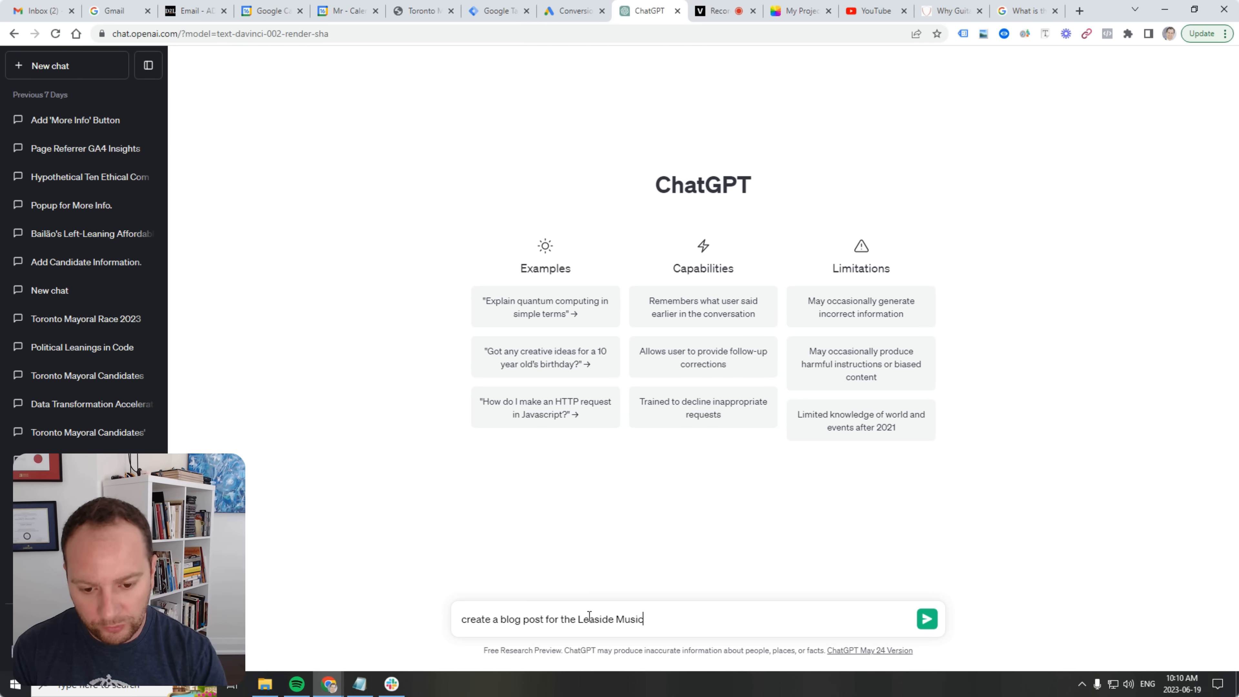
text( Schoo)
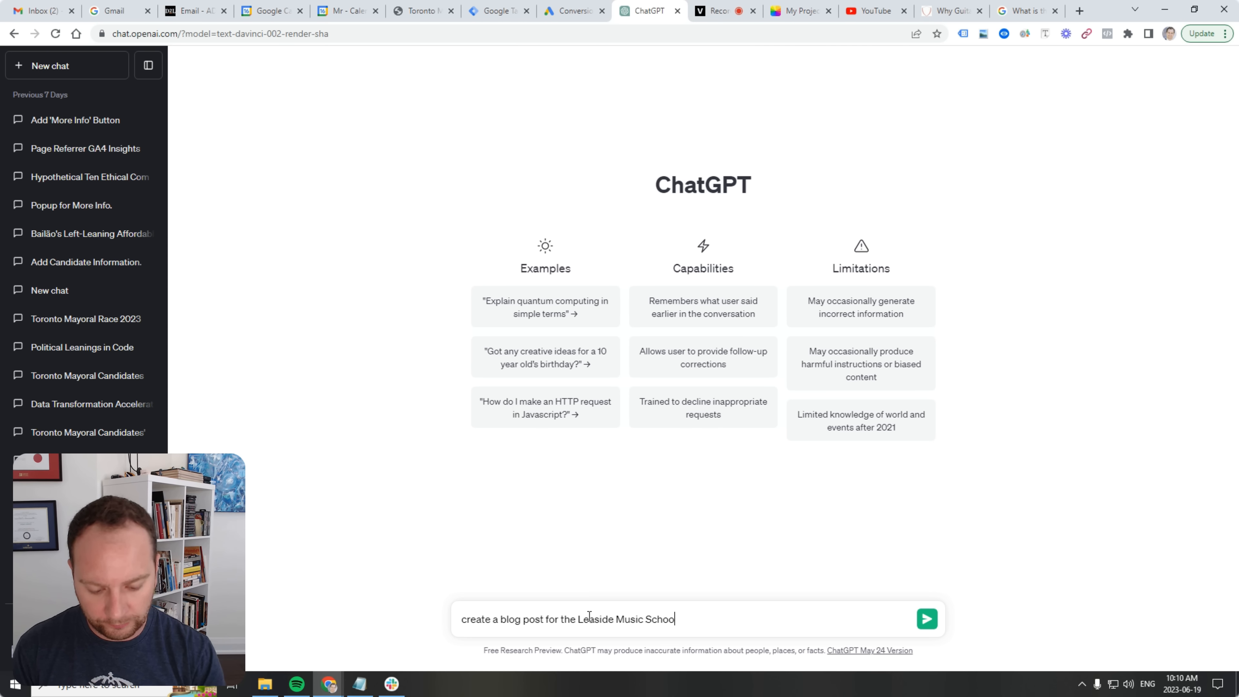
text(l ())
key(Left)
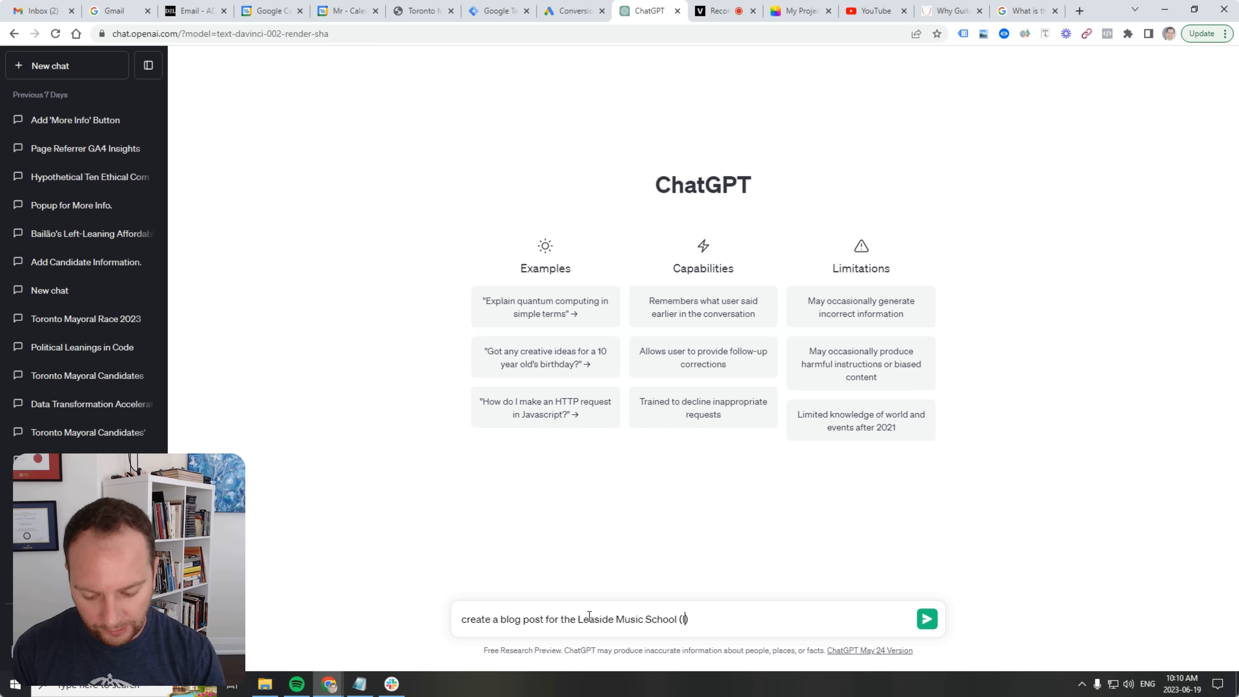
text(leasidemus)
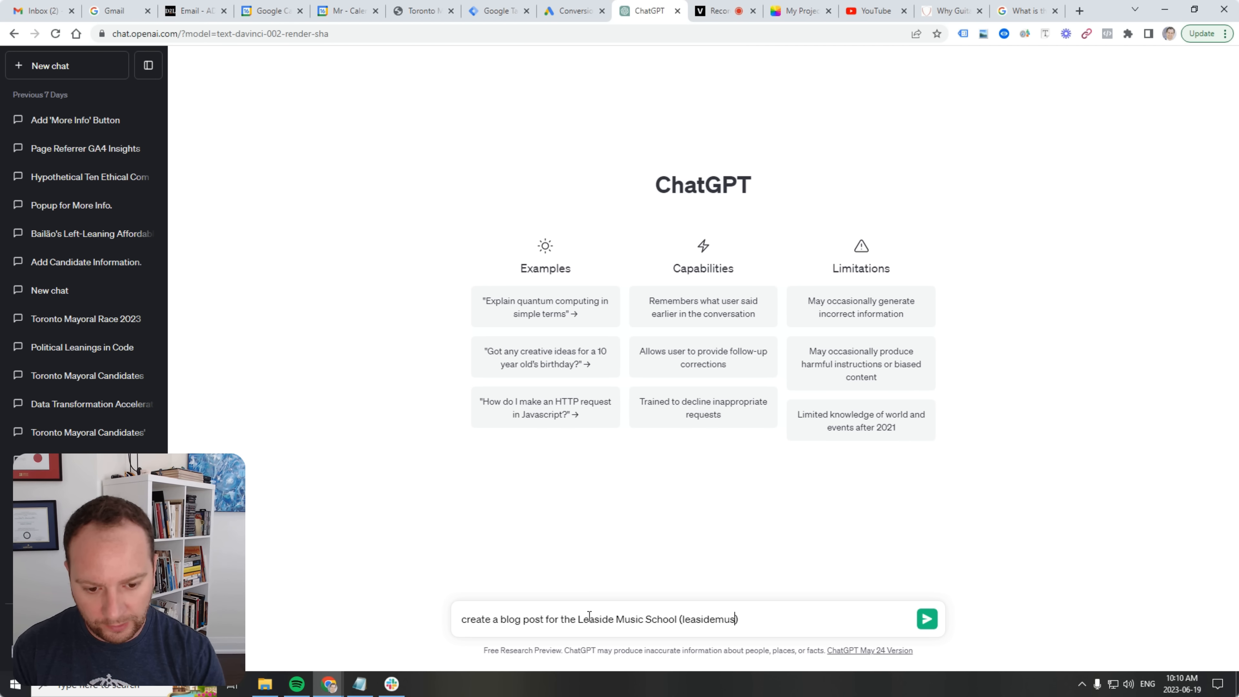
text(icschool.c)
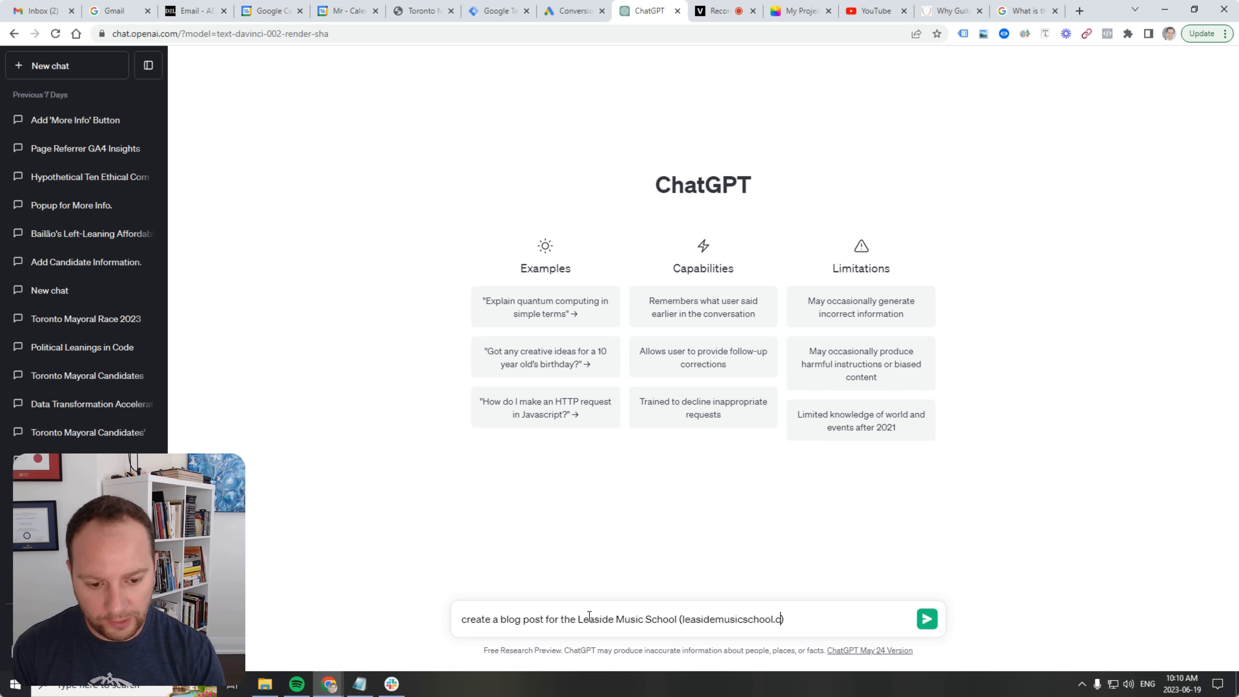
text(om)
key(Right)
Add 'so that it educates and informs the reader about the best ages to start taking music lessons.' and capitalize 'Create'.
text(so that it )
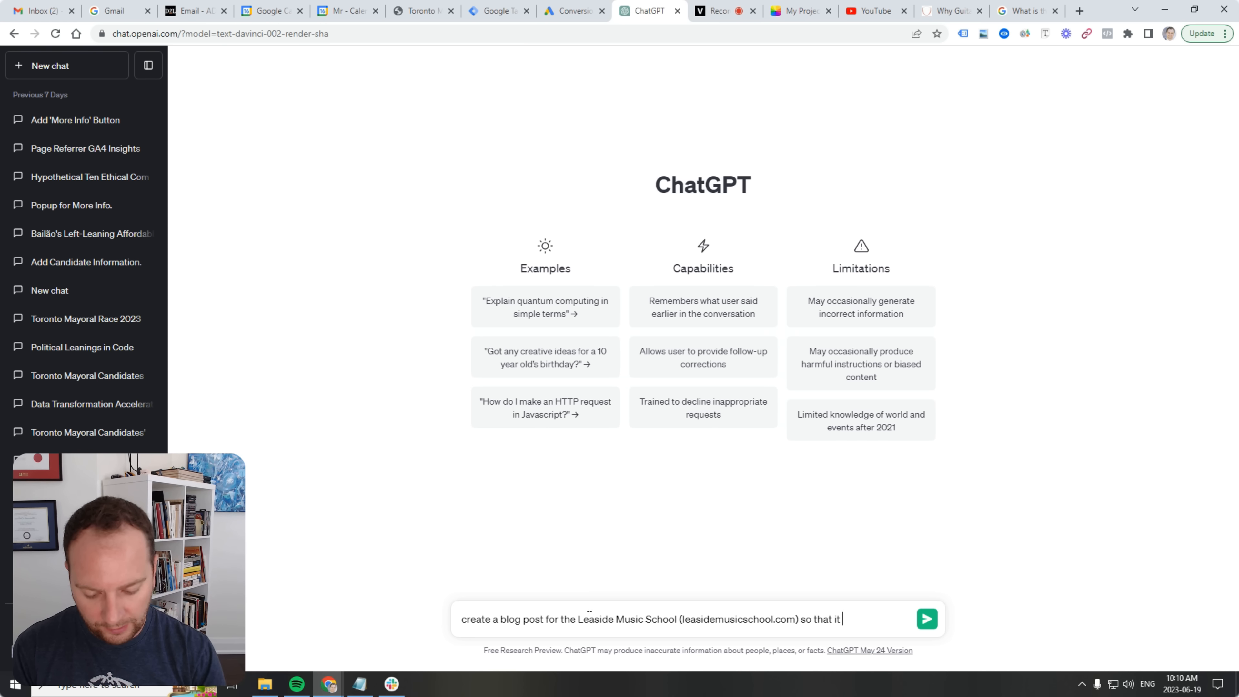
text(endu)
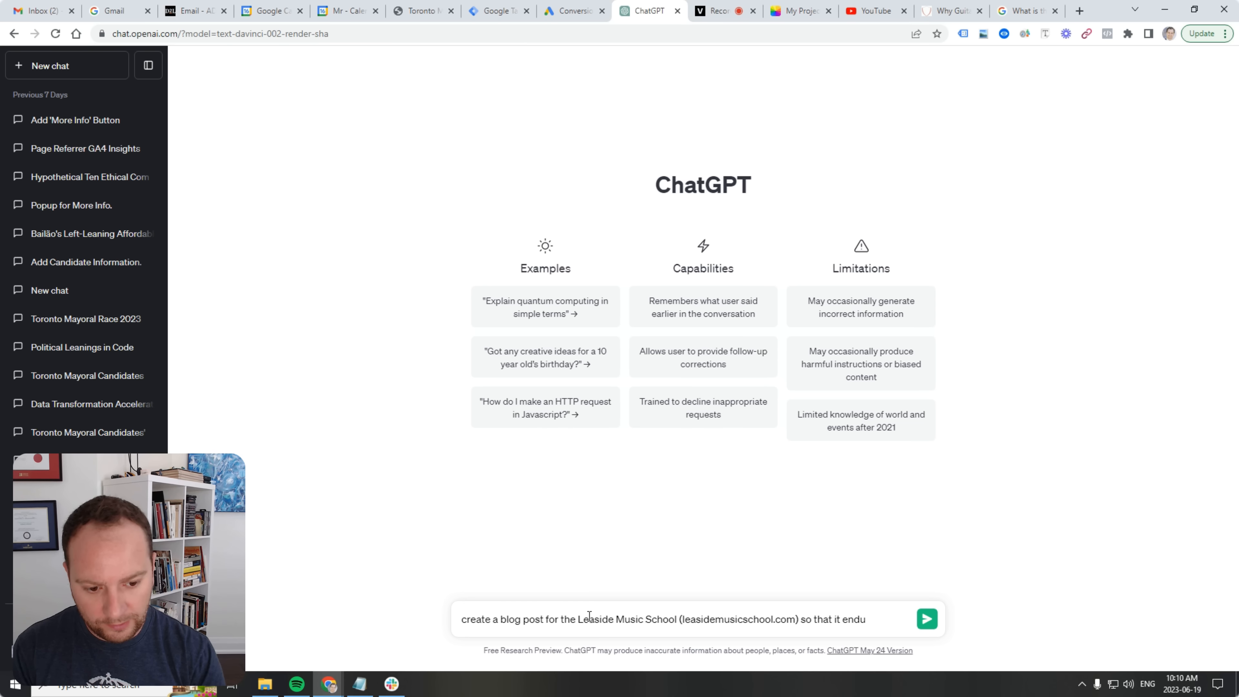
key(BackSpace)
key(BackSpace)
key(BackSpace)
text(d)
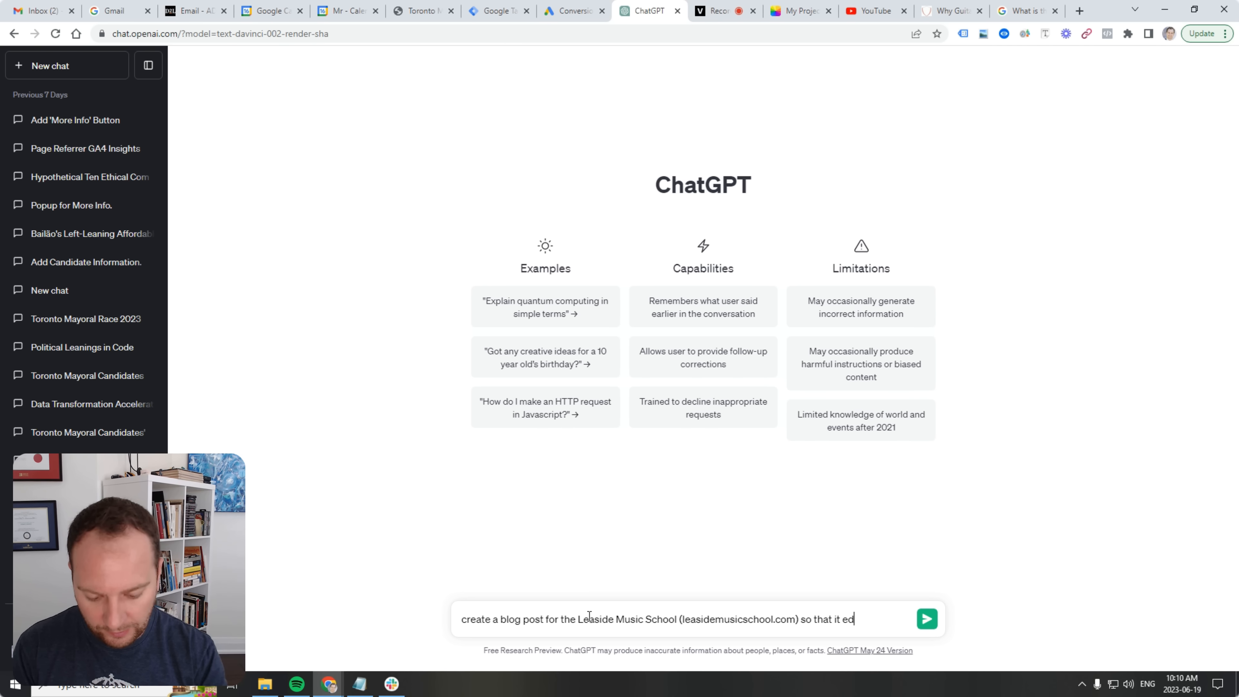
text(ucates and )
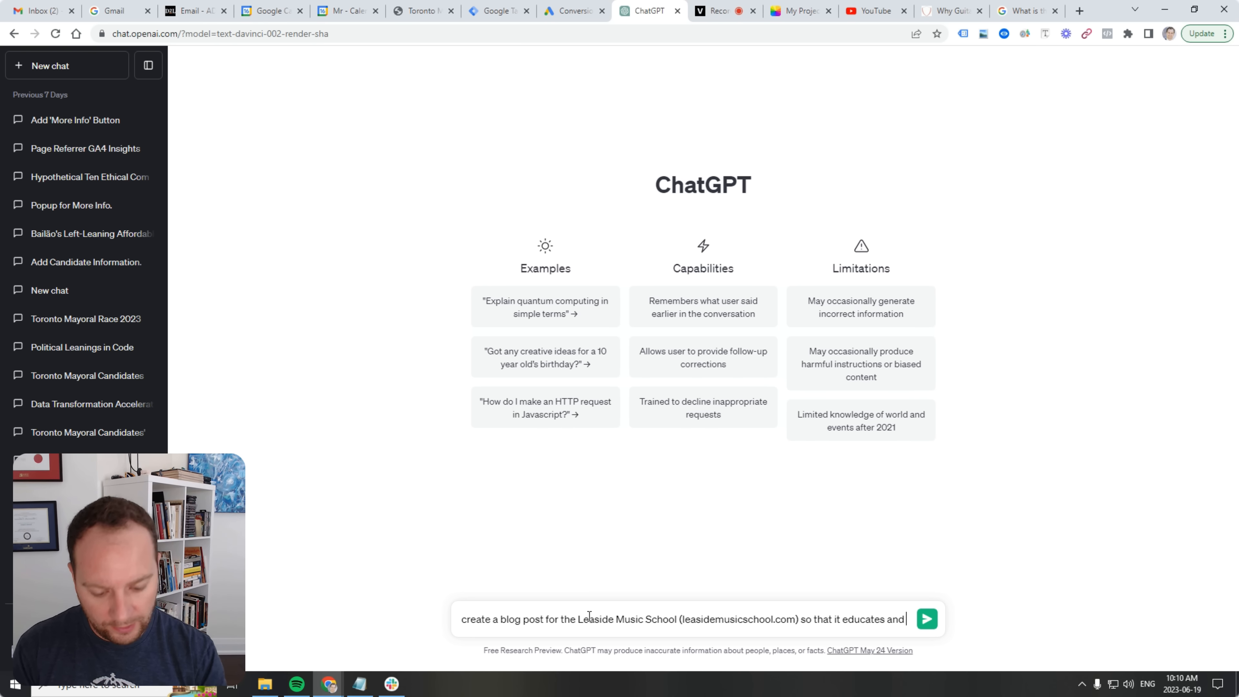
text(informs t)
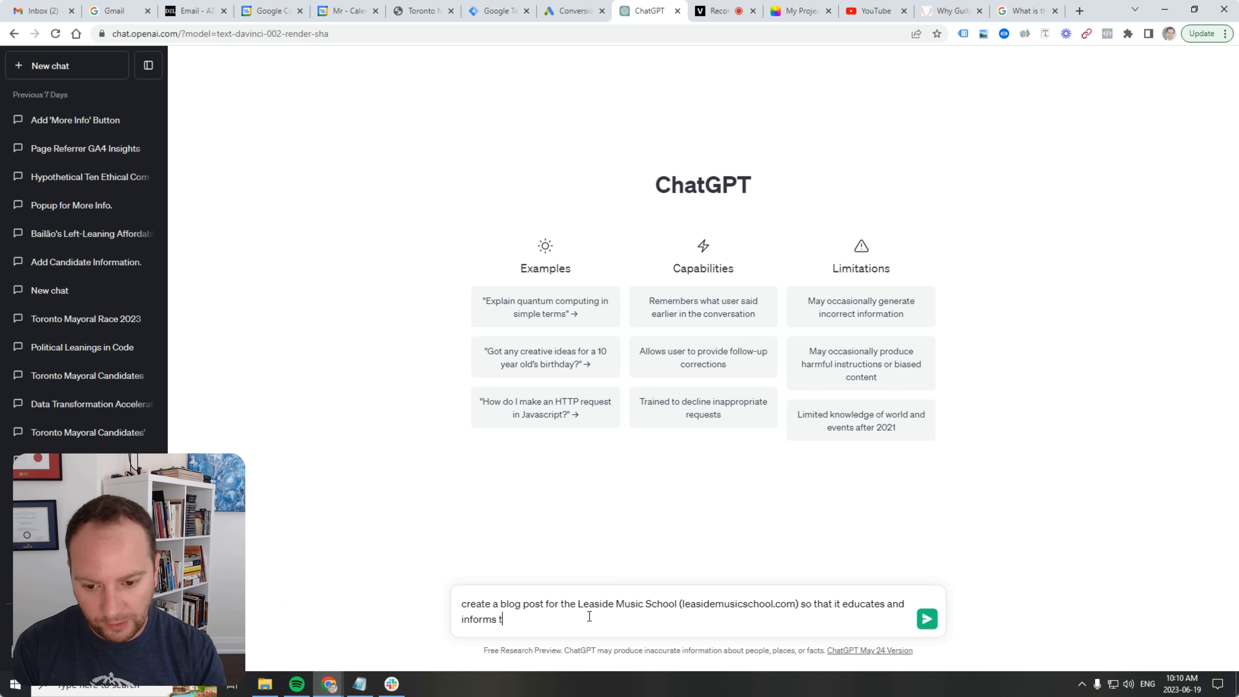
text(he reader)
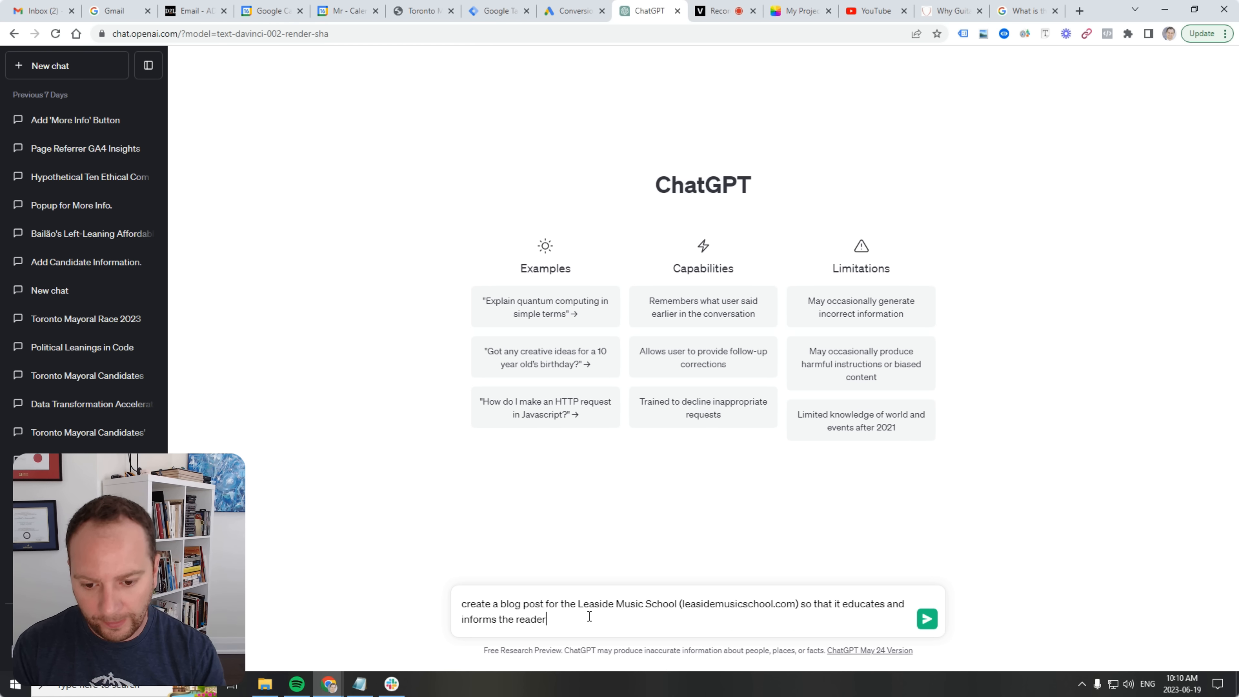
text( about)
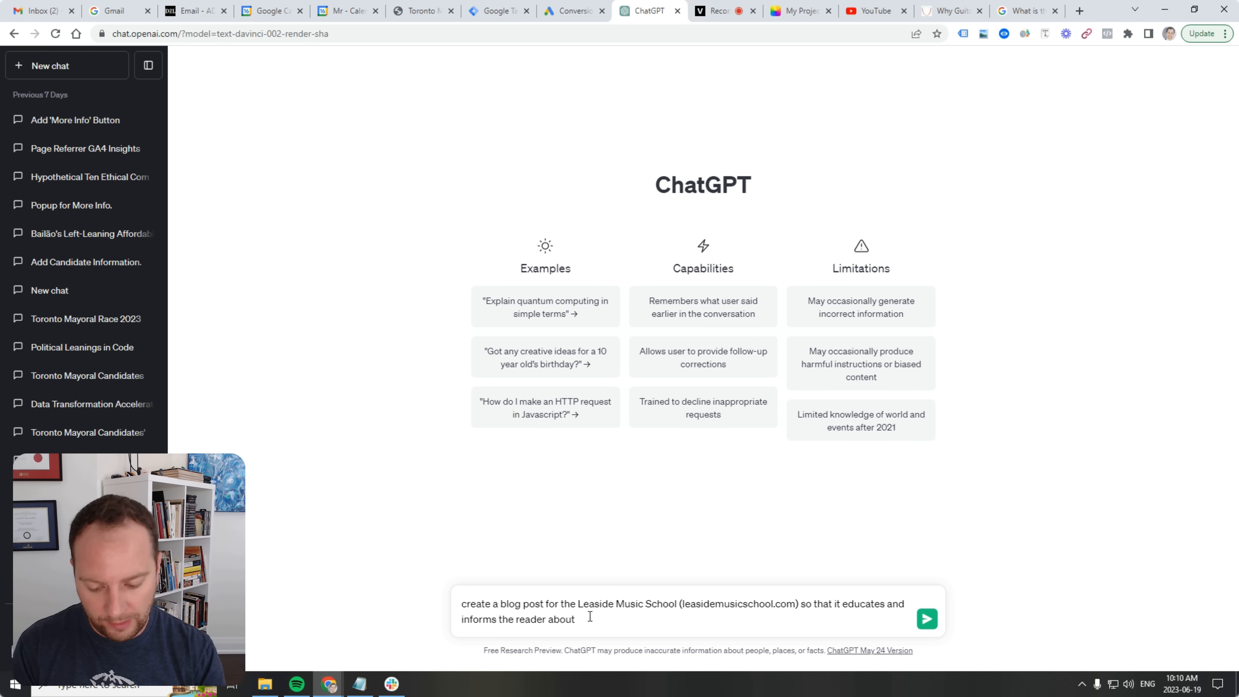
text( the best )
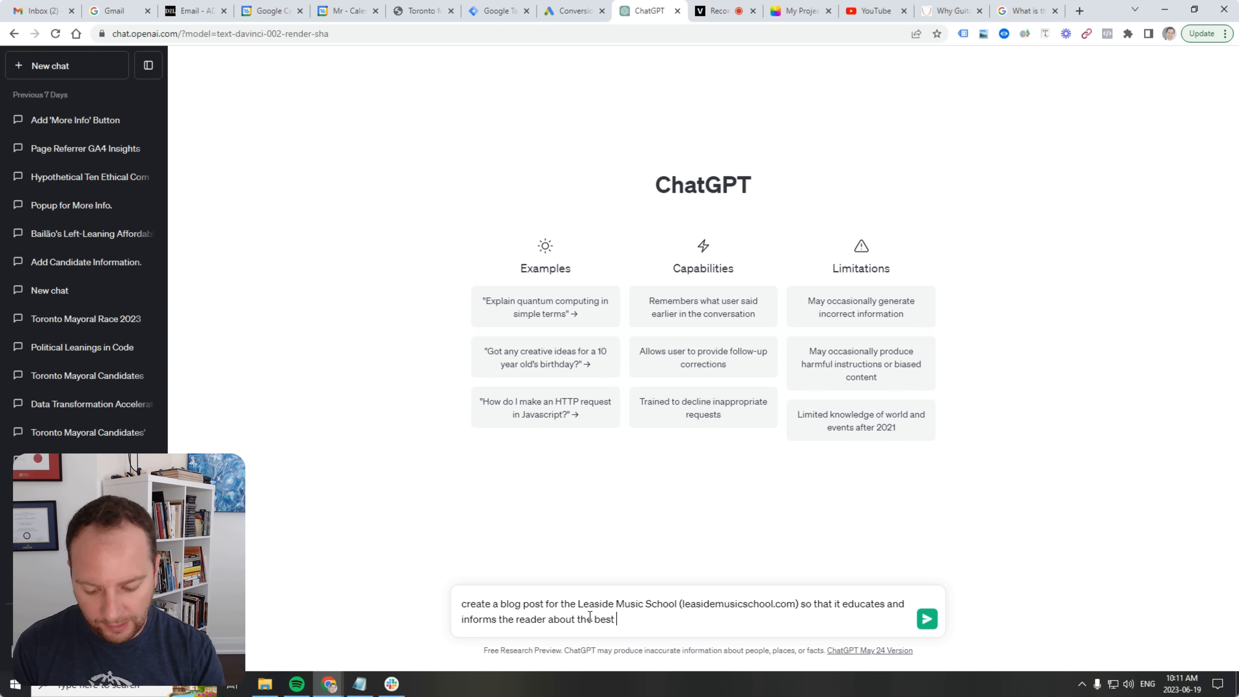
text(ages)
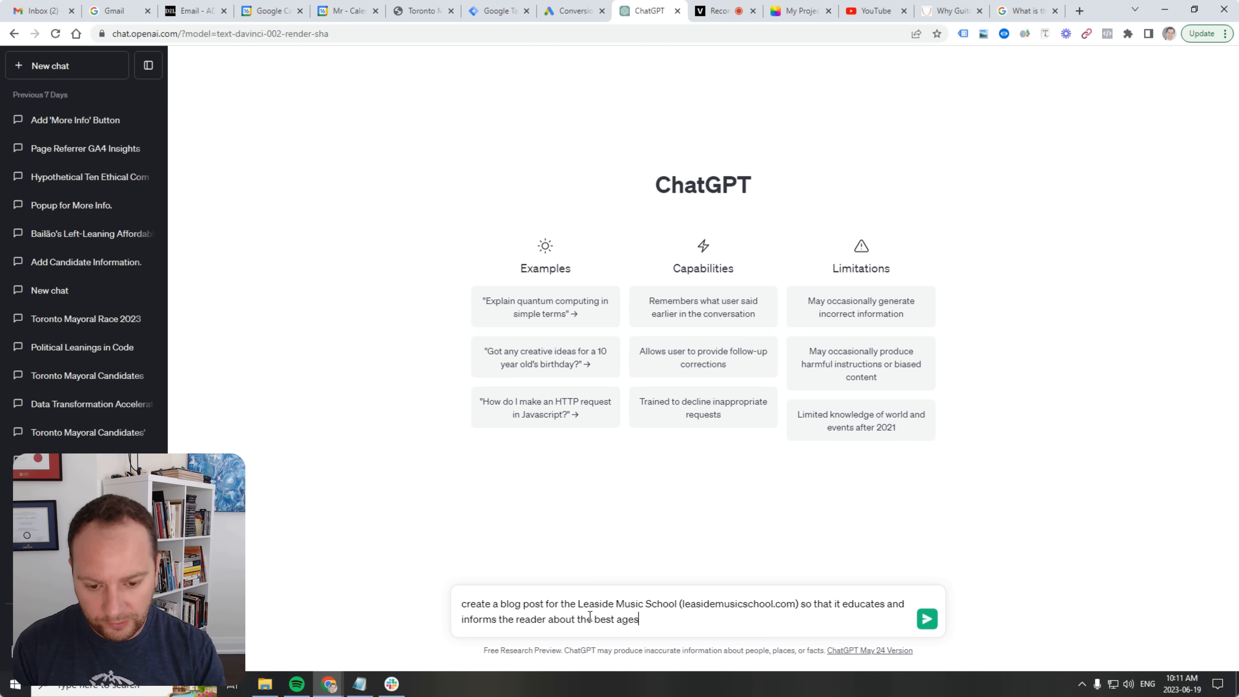
text( to start )
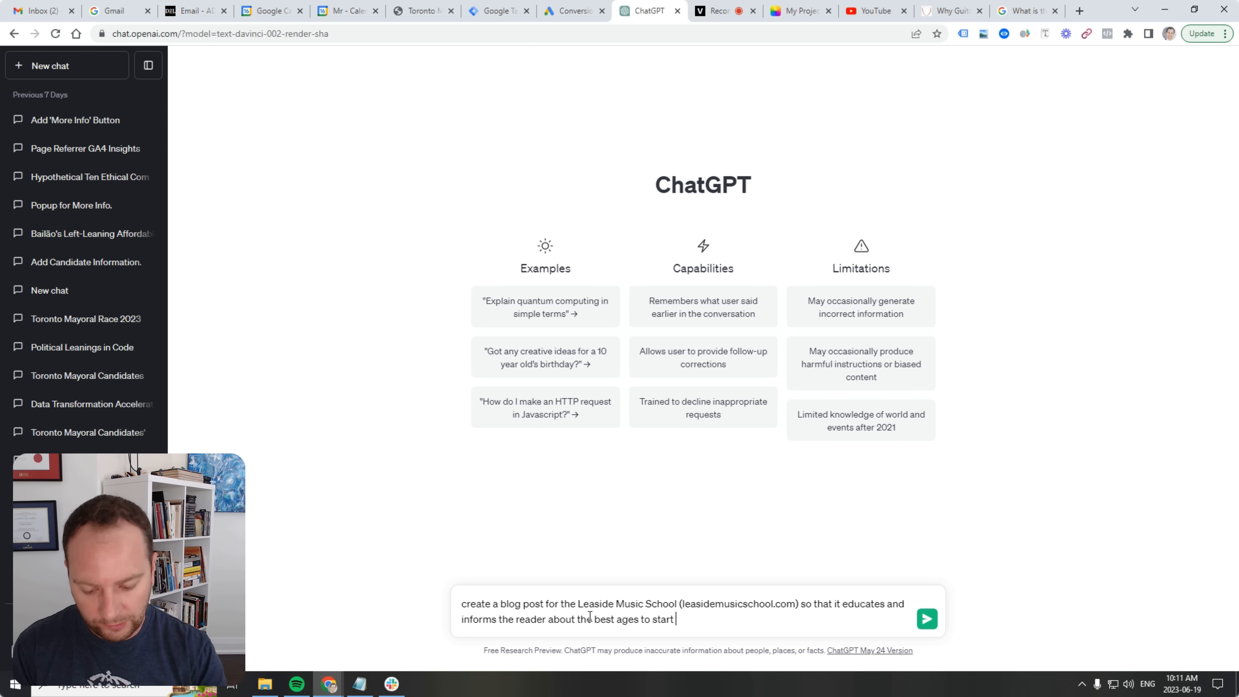
text(taking mus)
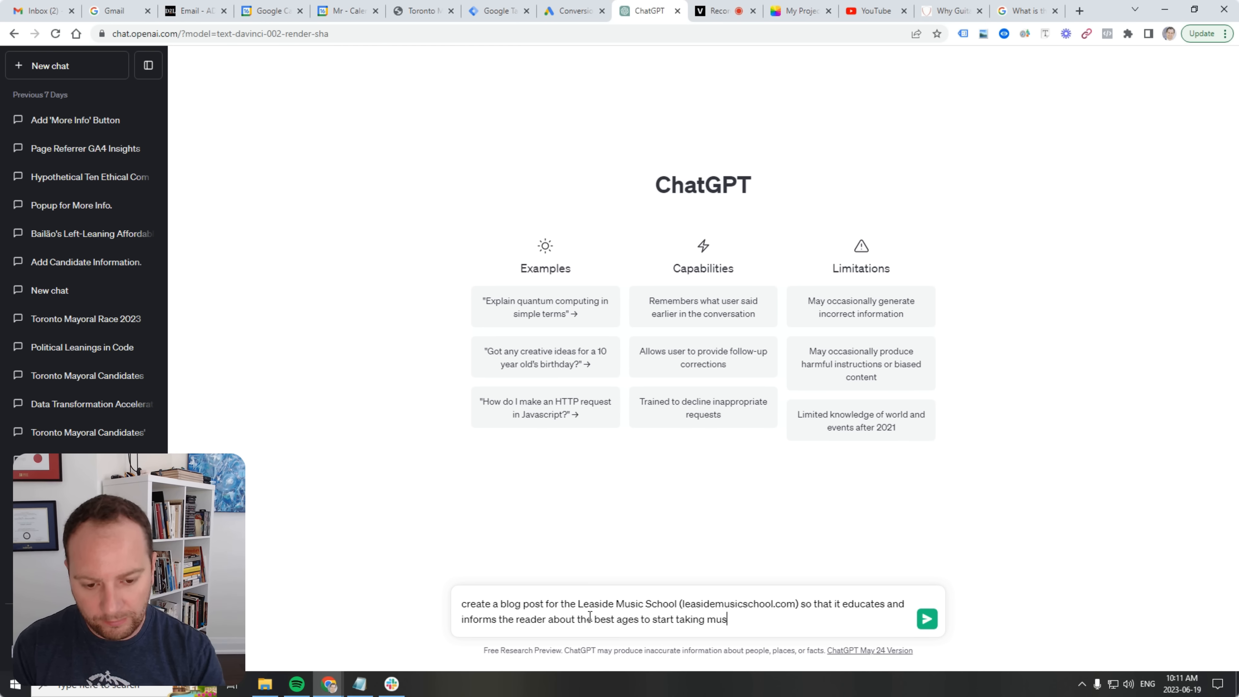
text(ic lessons.)
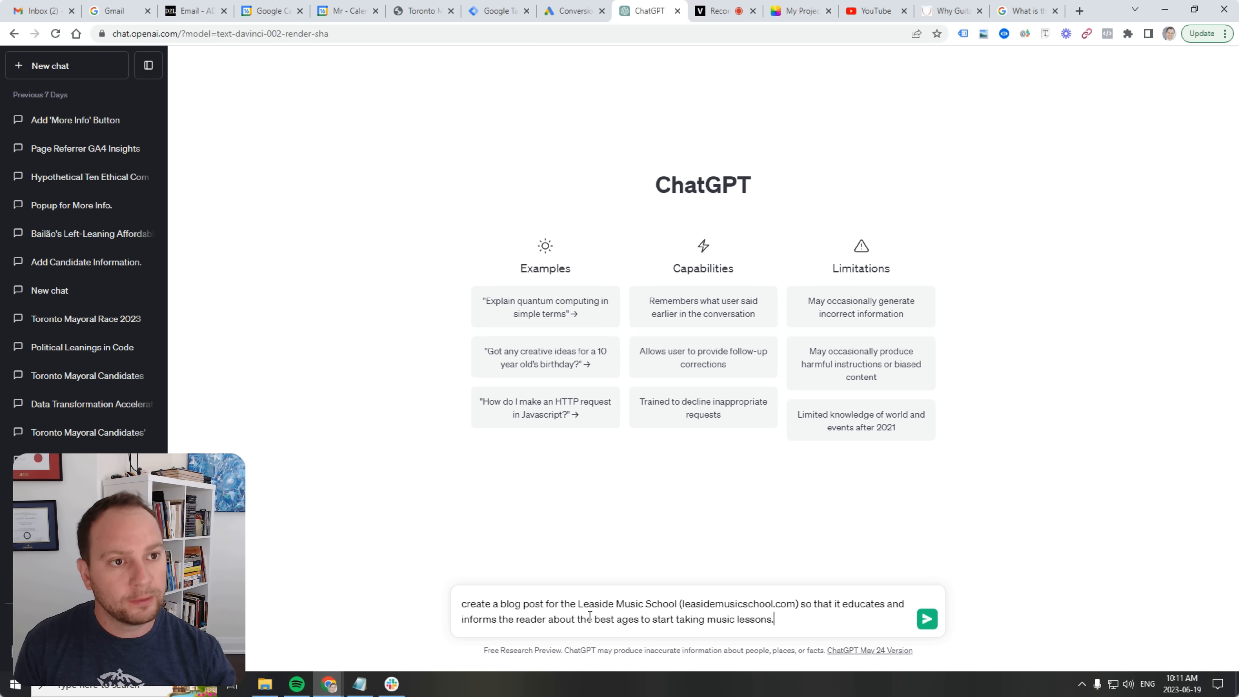
key(Home)
key(Up)
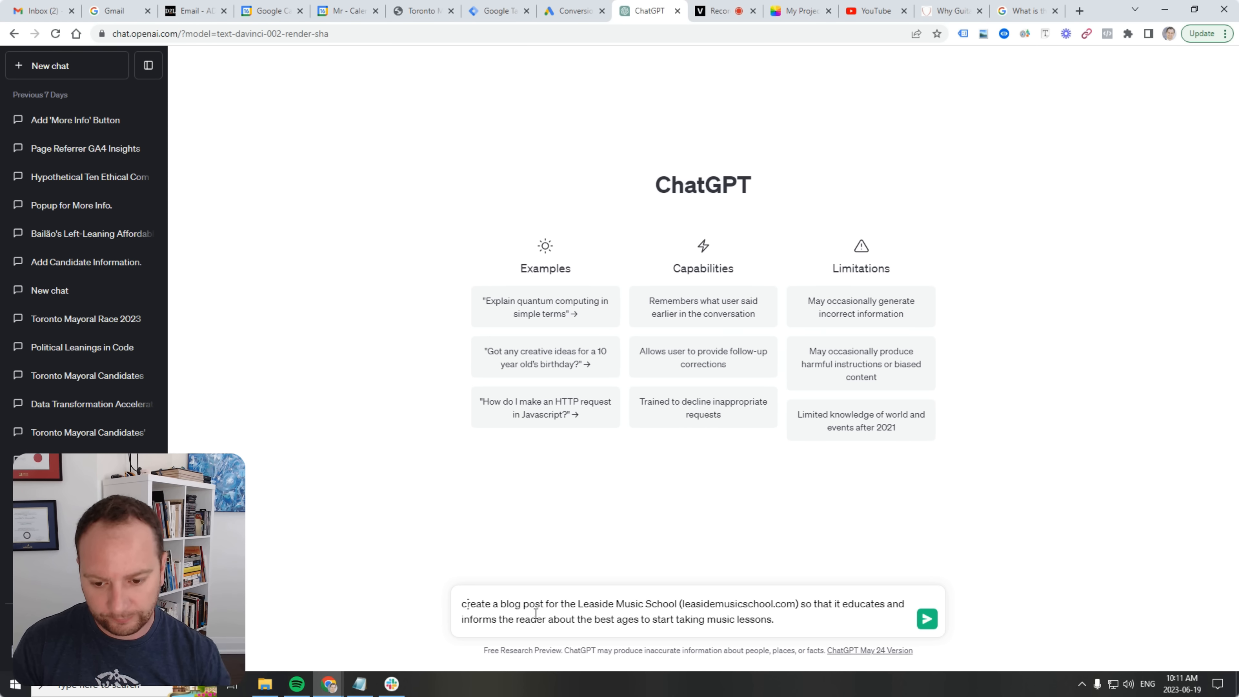
key(Delete)
text(C)
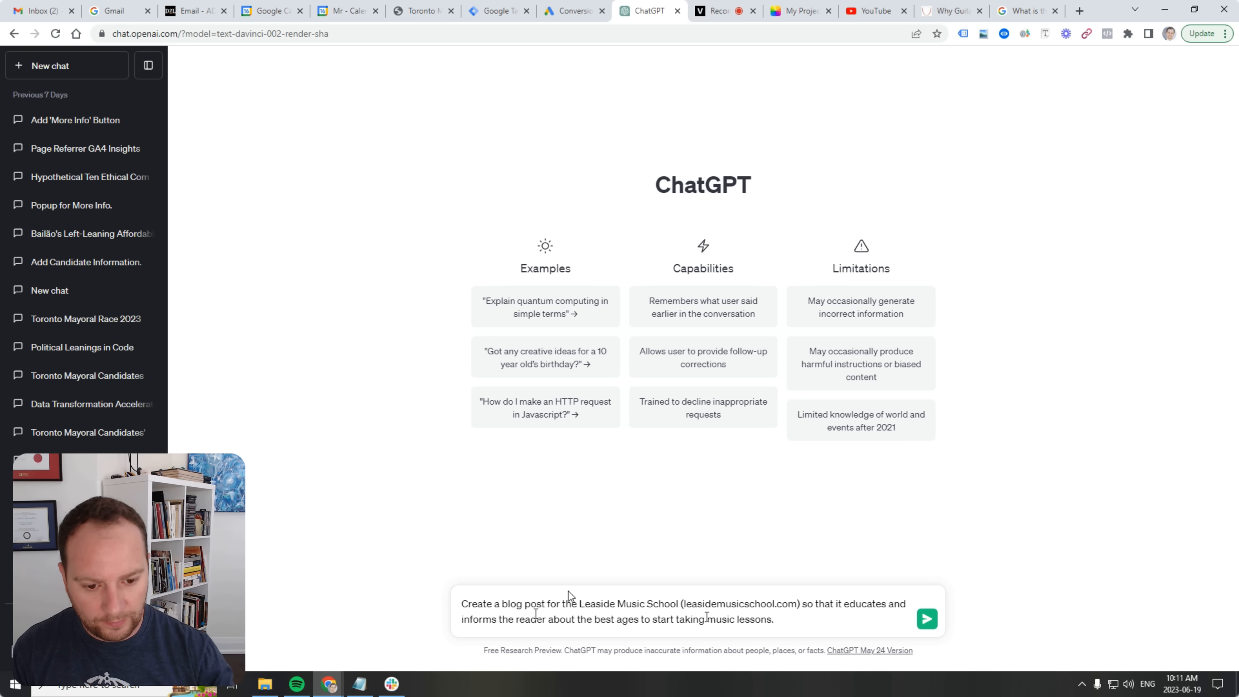
Inspect the header phone button's code on the Why Guitar Lessons page.
click(1026, 11)
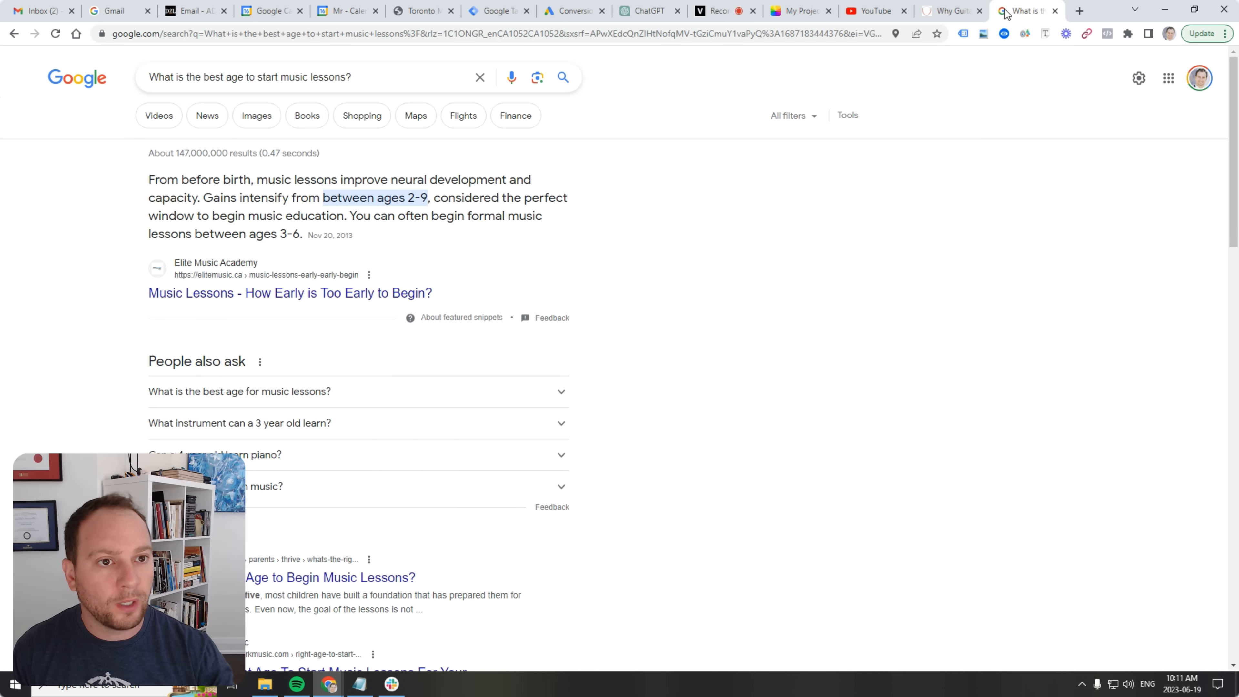
click(951, 10)
scroll(950, 183, up, 3)
right_click(1145, 84)
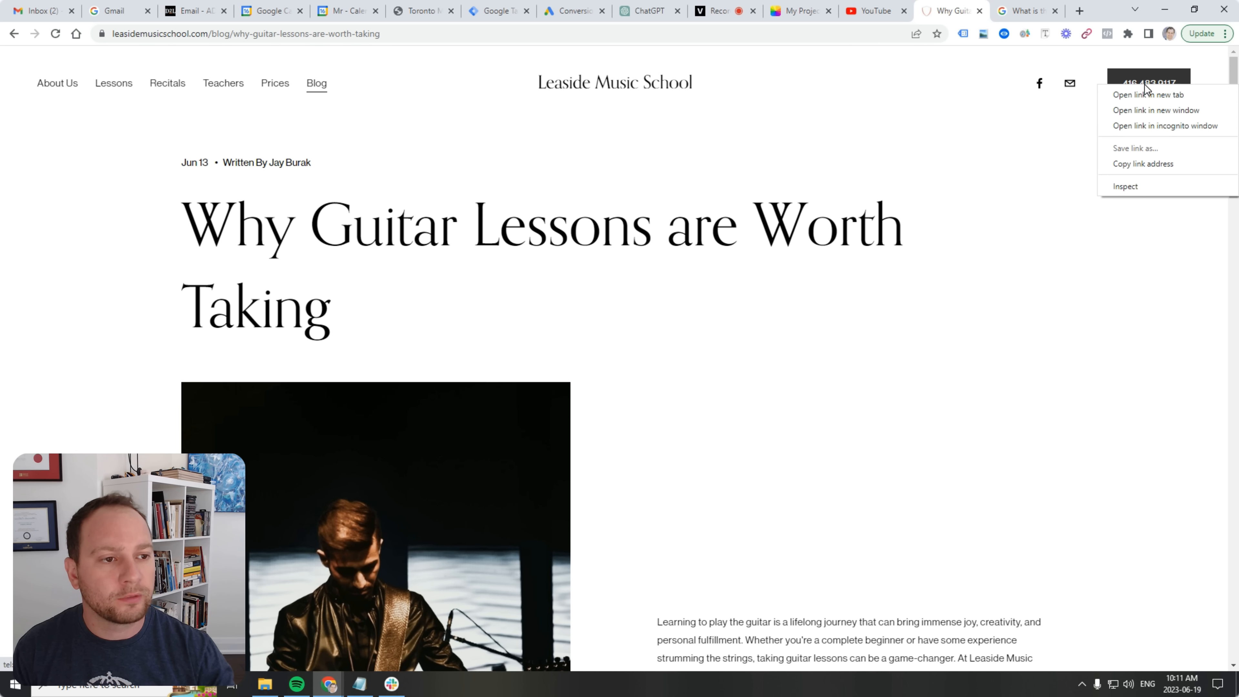
click(1139, 188)
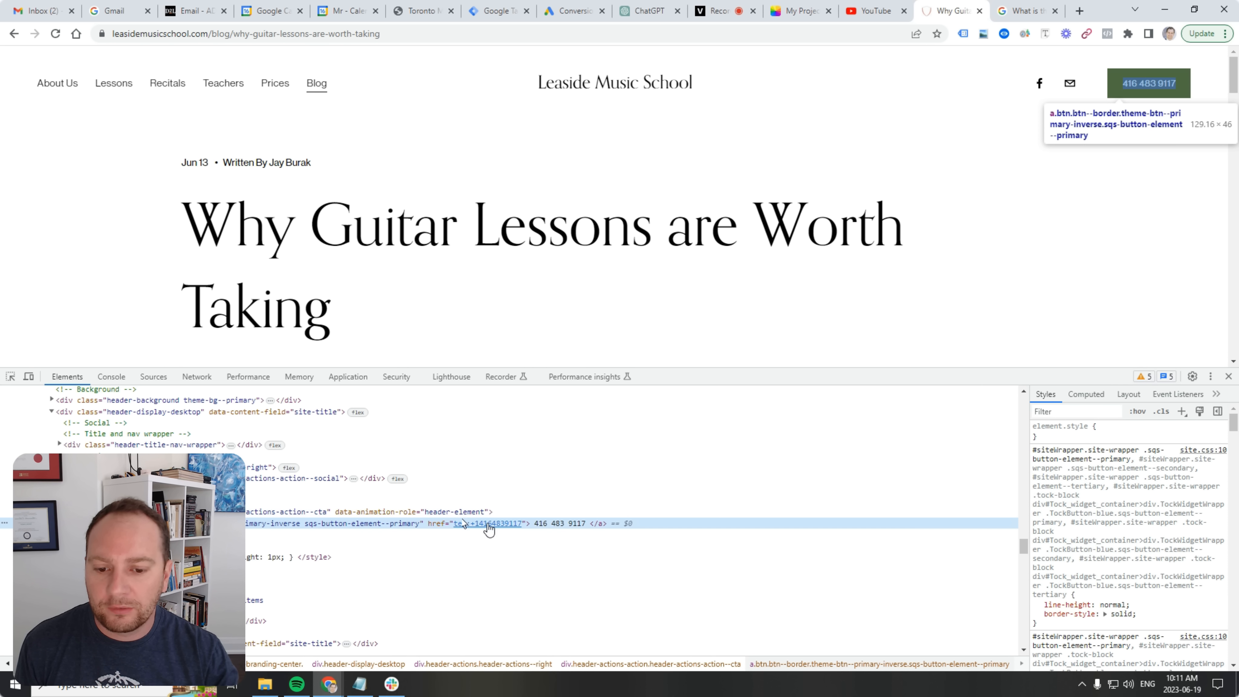
Copy the phone number from the Elements panel and close DevTools.
double_click(565, 526)
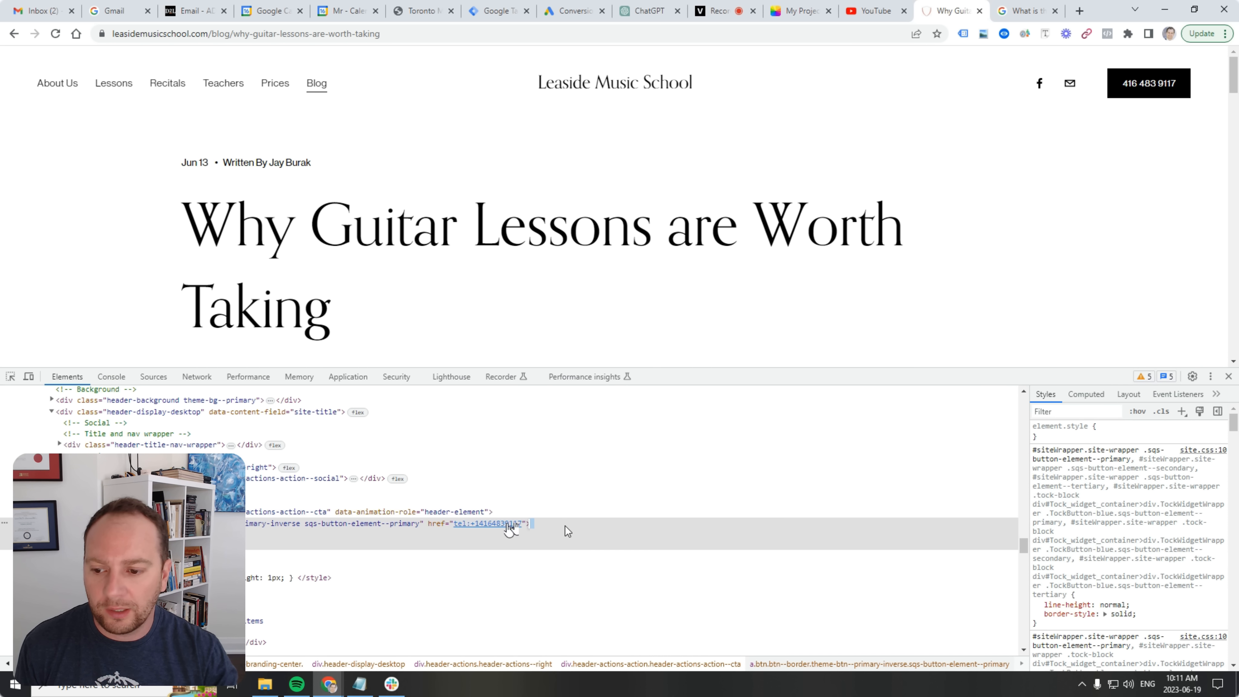
click(565, 526)
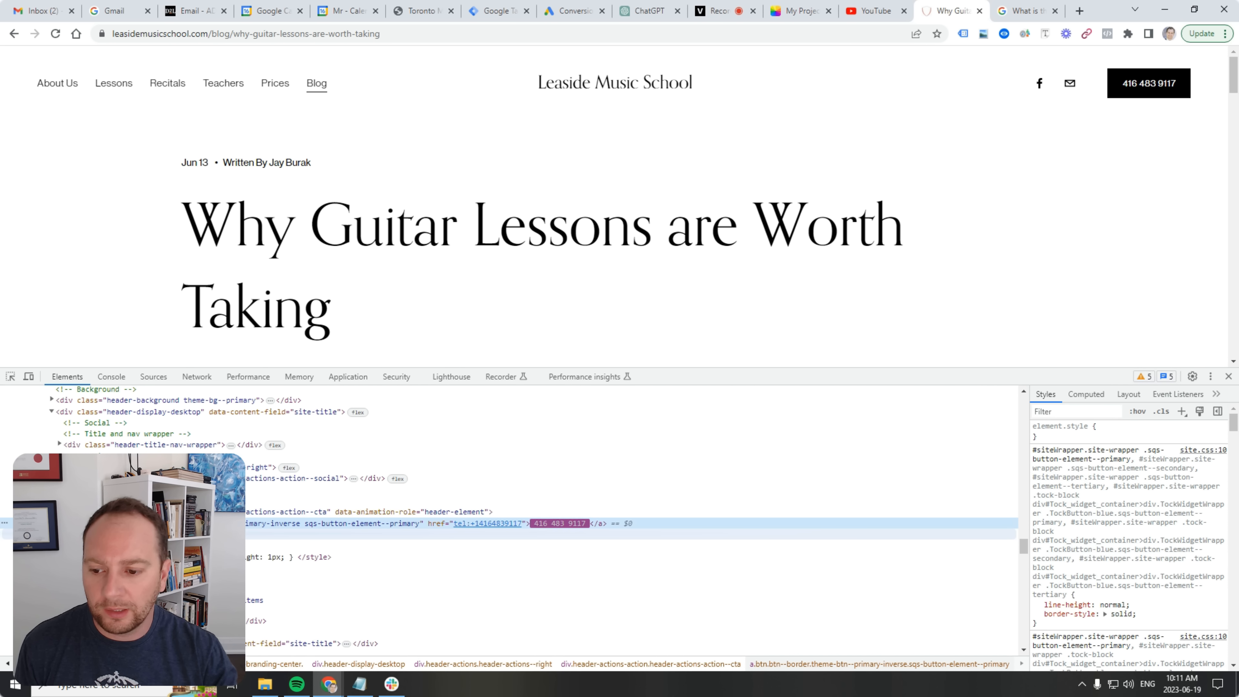
double_click(541, 520)
click(541, 520)
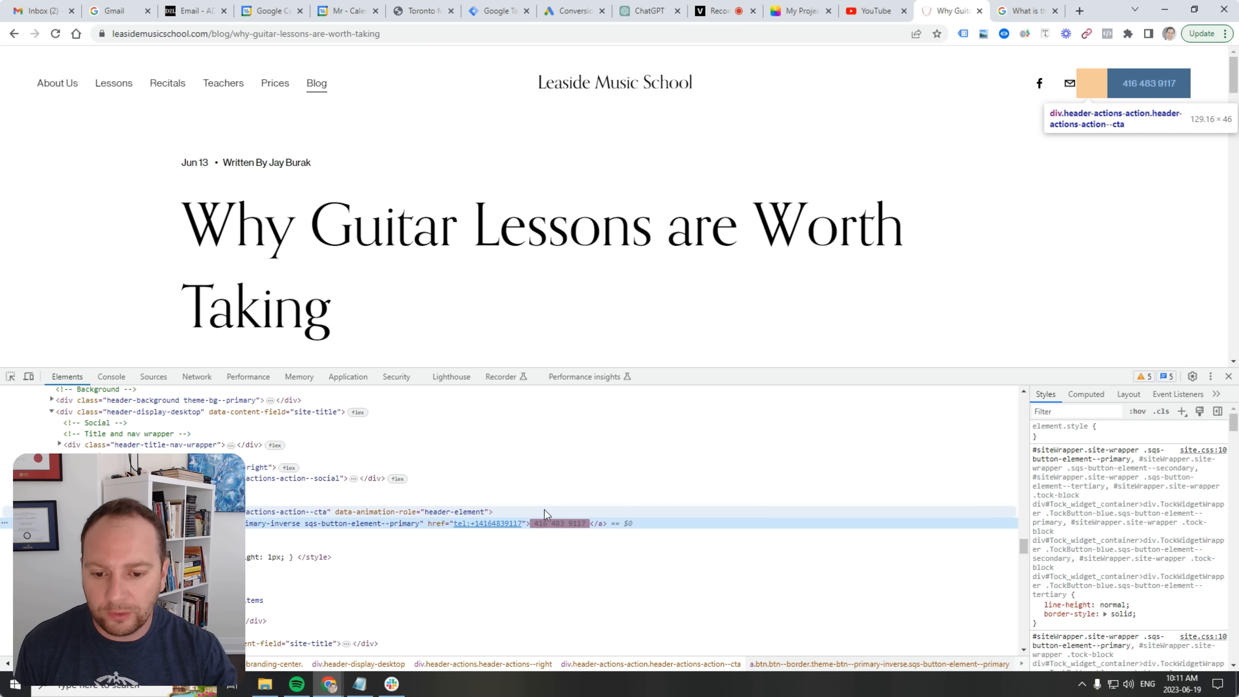
double_click(548, 526)
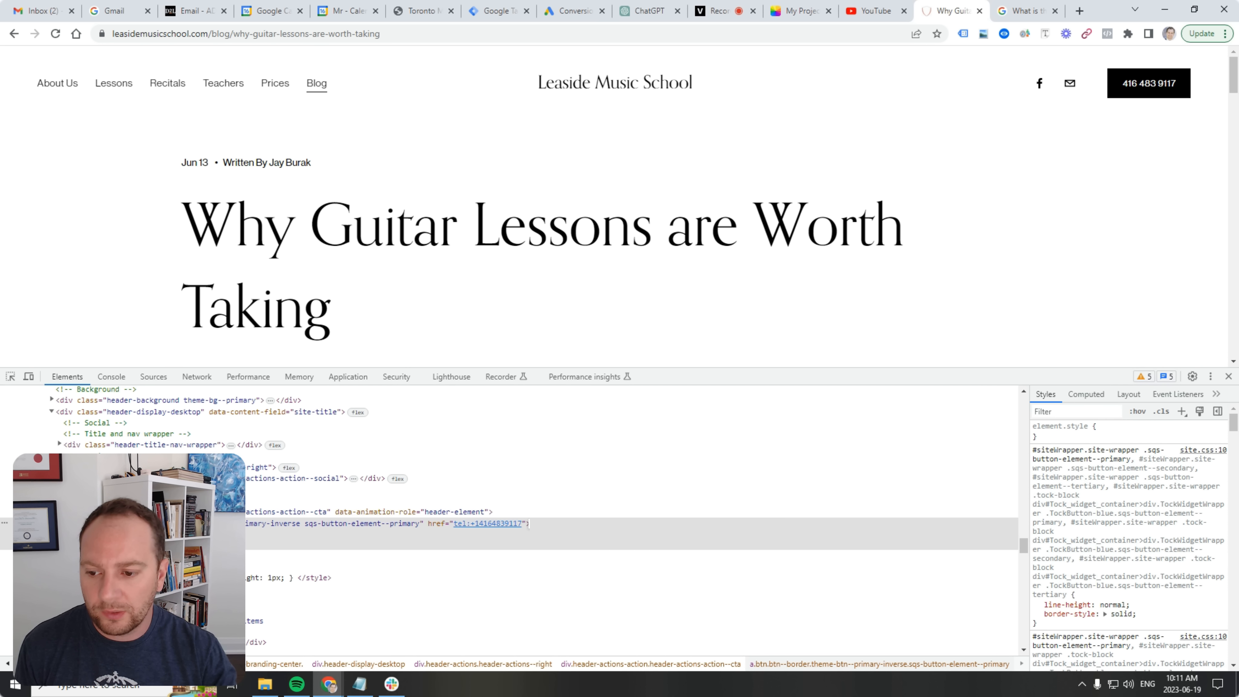
right_click(200, 529)
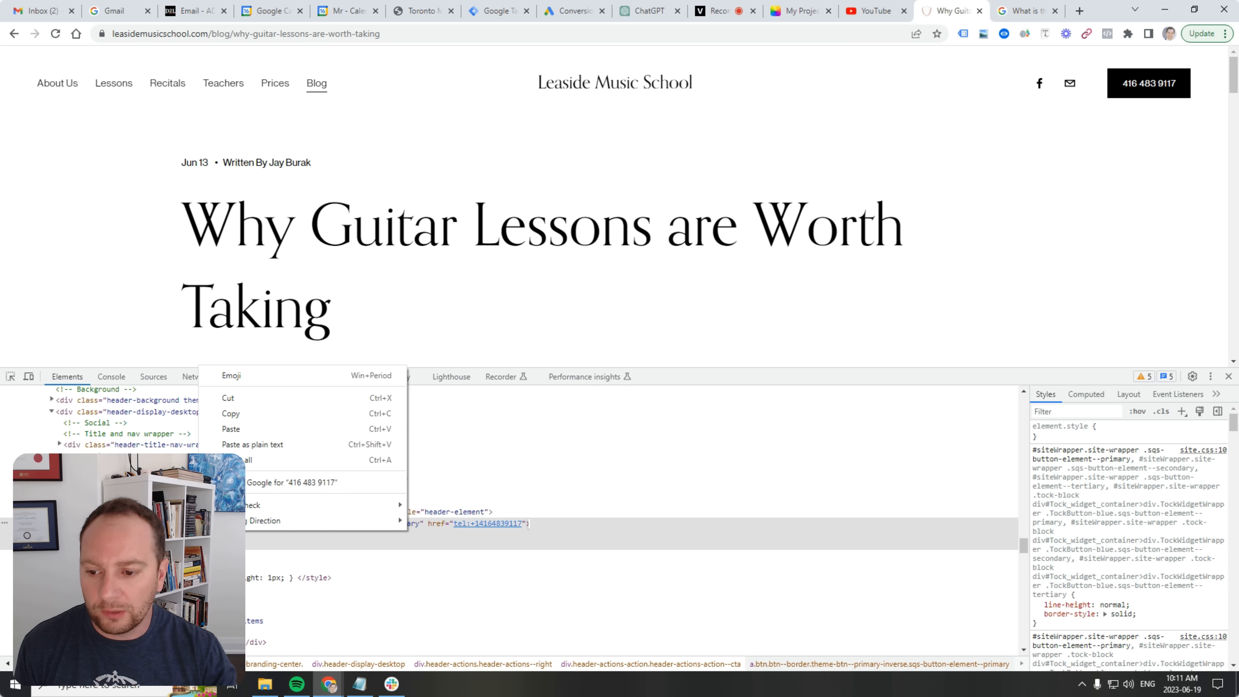
click(292, 412)
click(1228, 376)
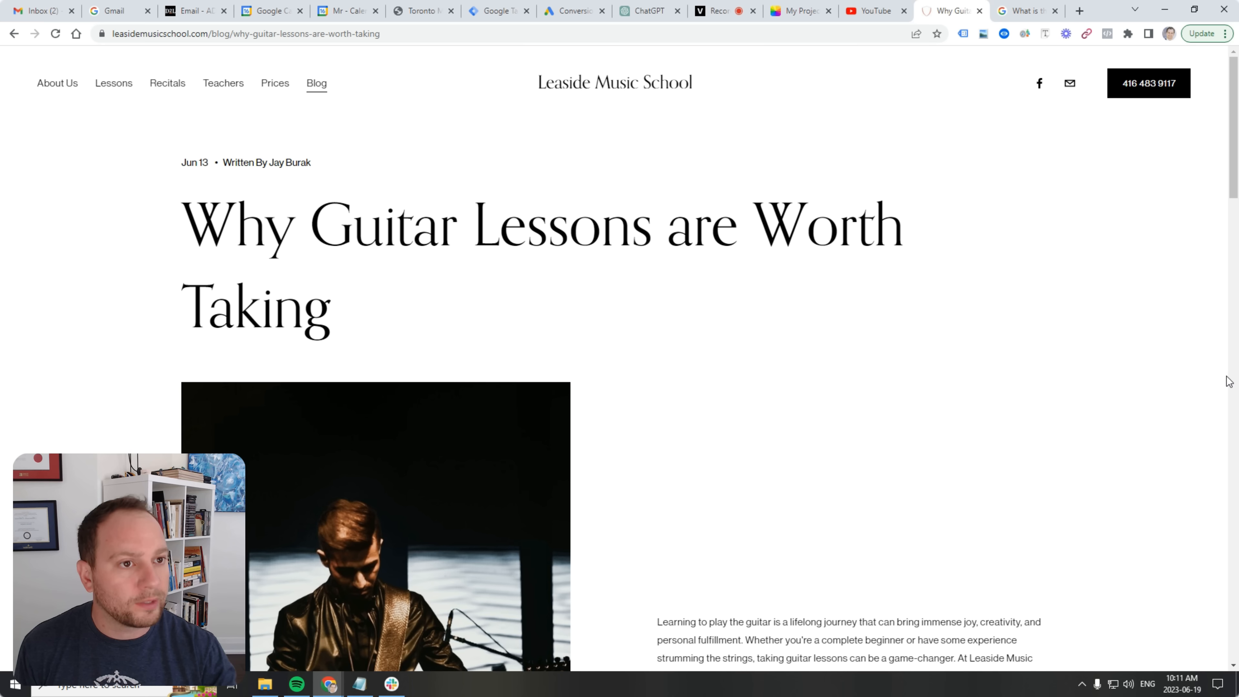
Add 'Here is their phone number to promote:' with the school's phone number and send the prompt.
click(648, 13)
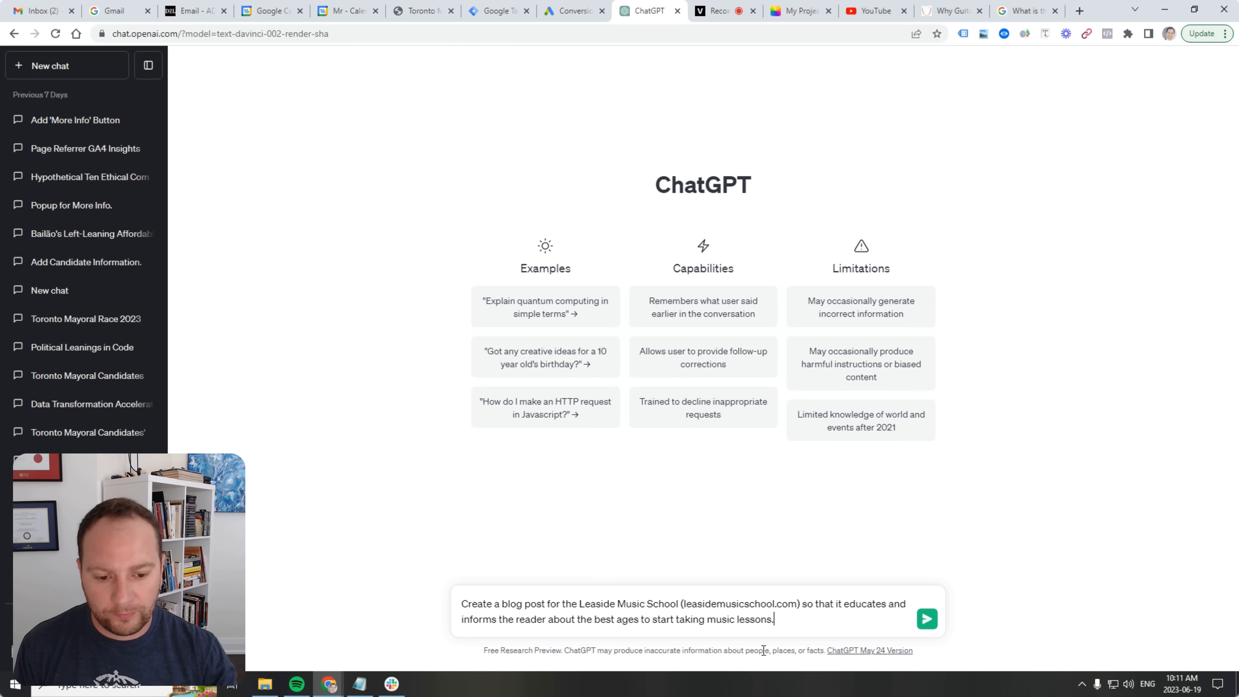
text(Here is)
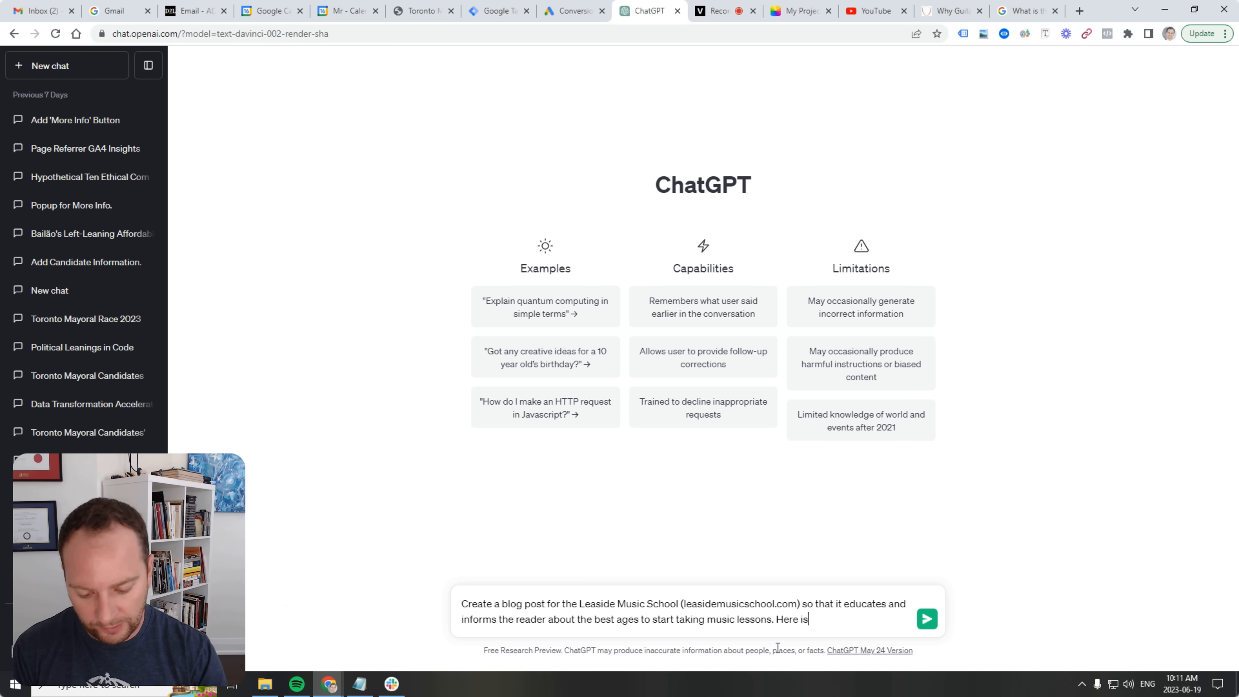
text( their phone number )
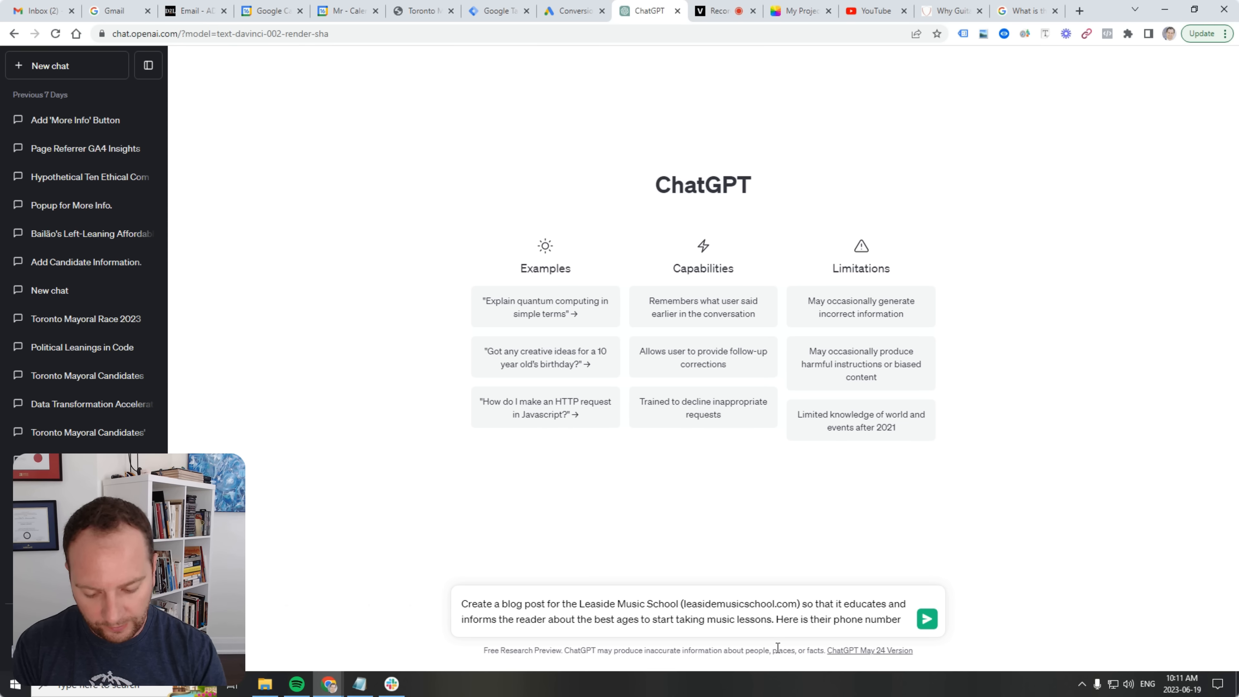
text(to promos)
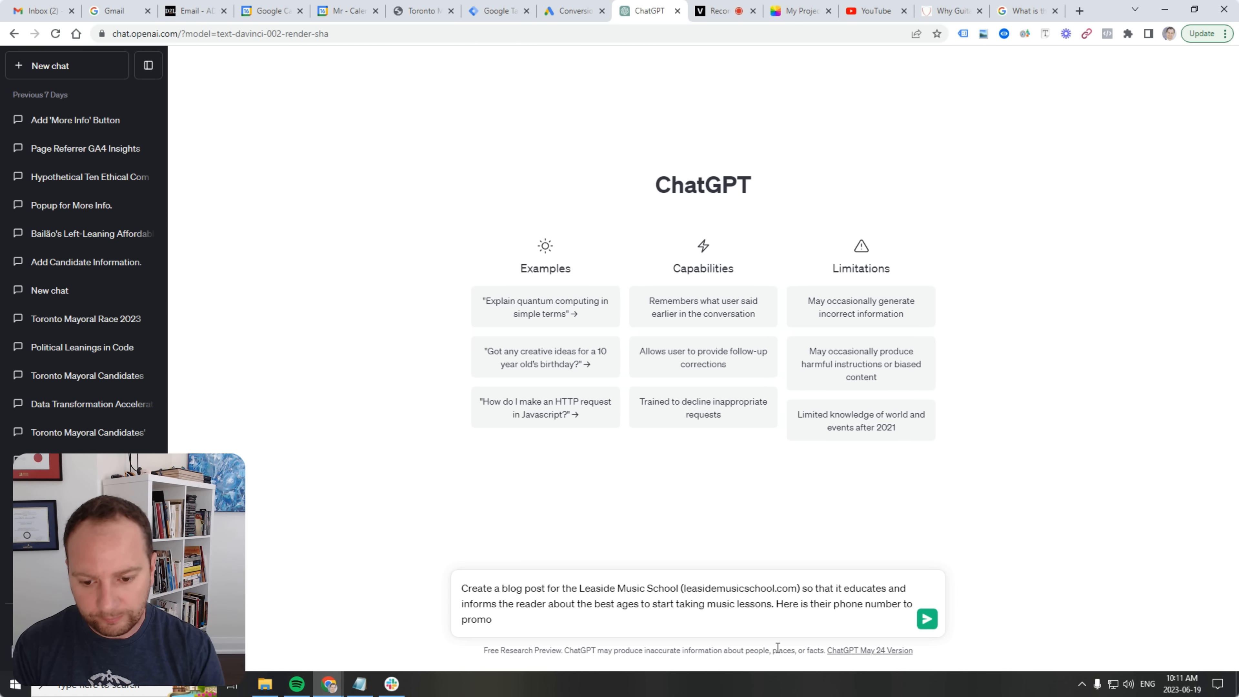
key(BackSpace)
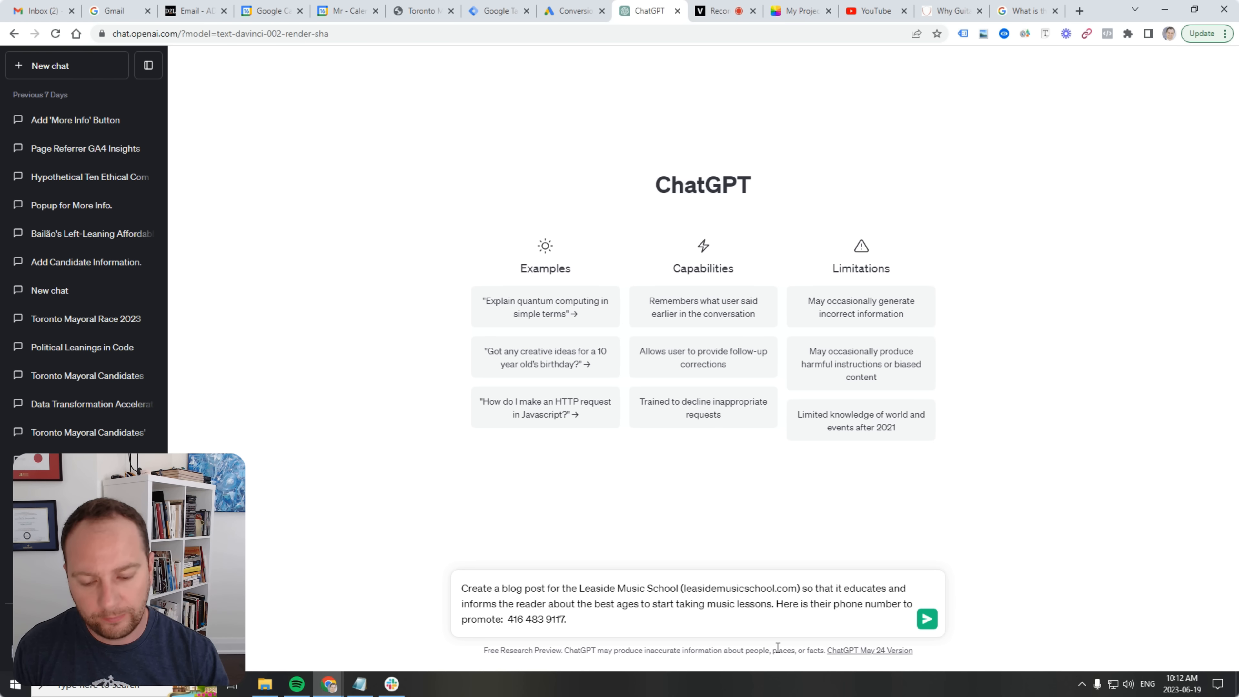
key(Return)
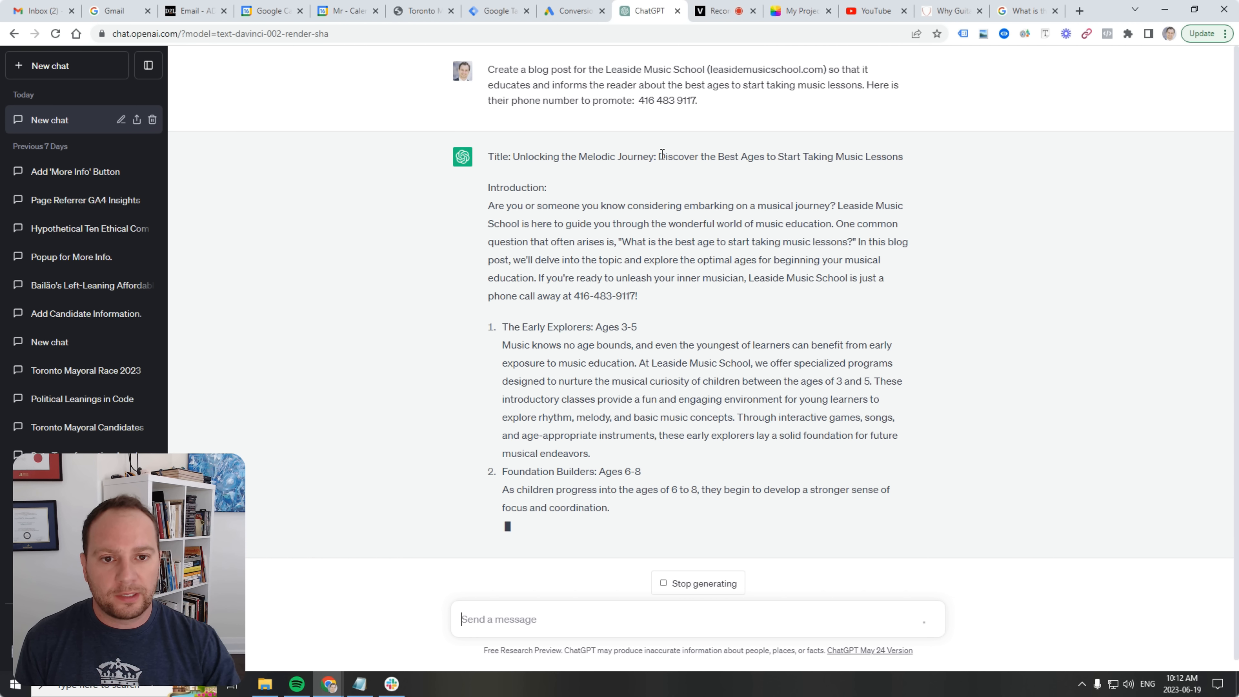
Once ChatGPT's blog post is complete, select it from the closing lines up to the introduction.
drag(662, 155, 906, 95)
click(872, 149)
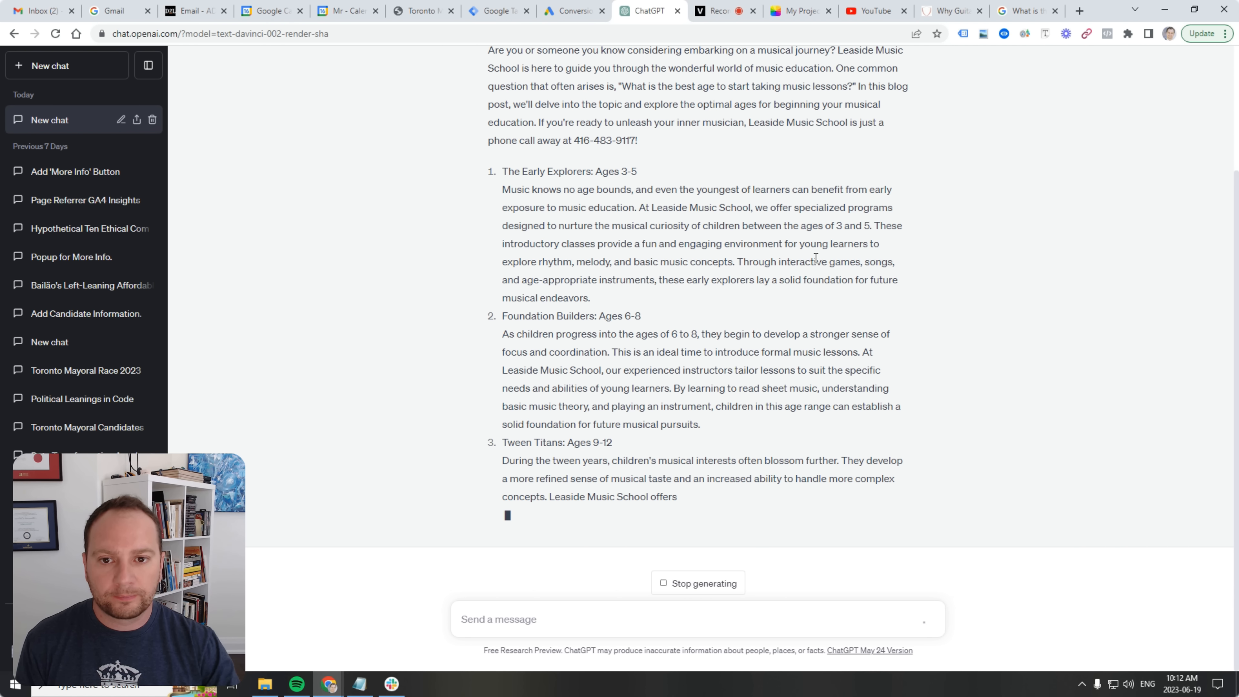
scroll(818, 271, up, 3)
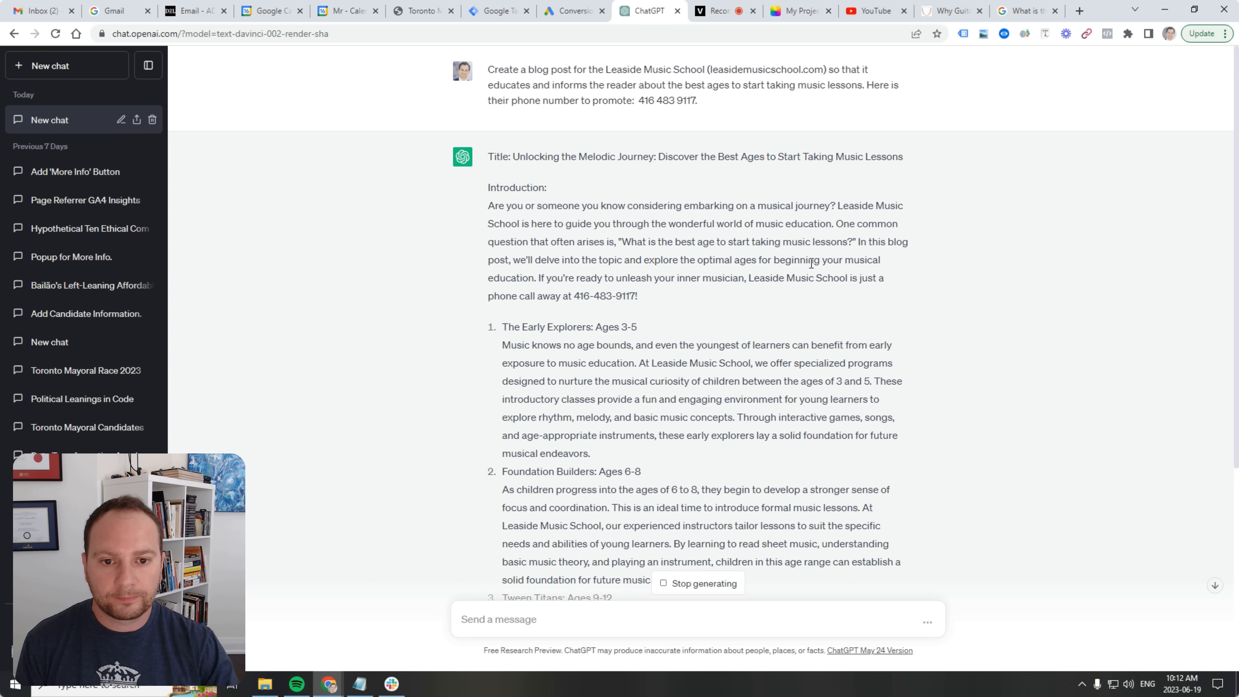
scroll(814, 264, down, 10)
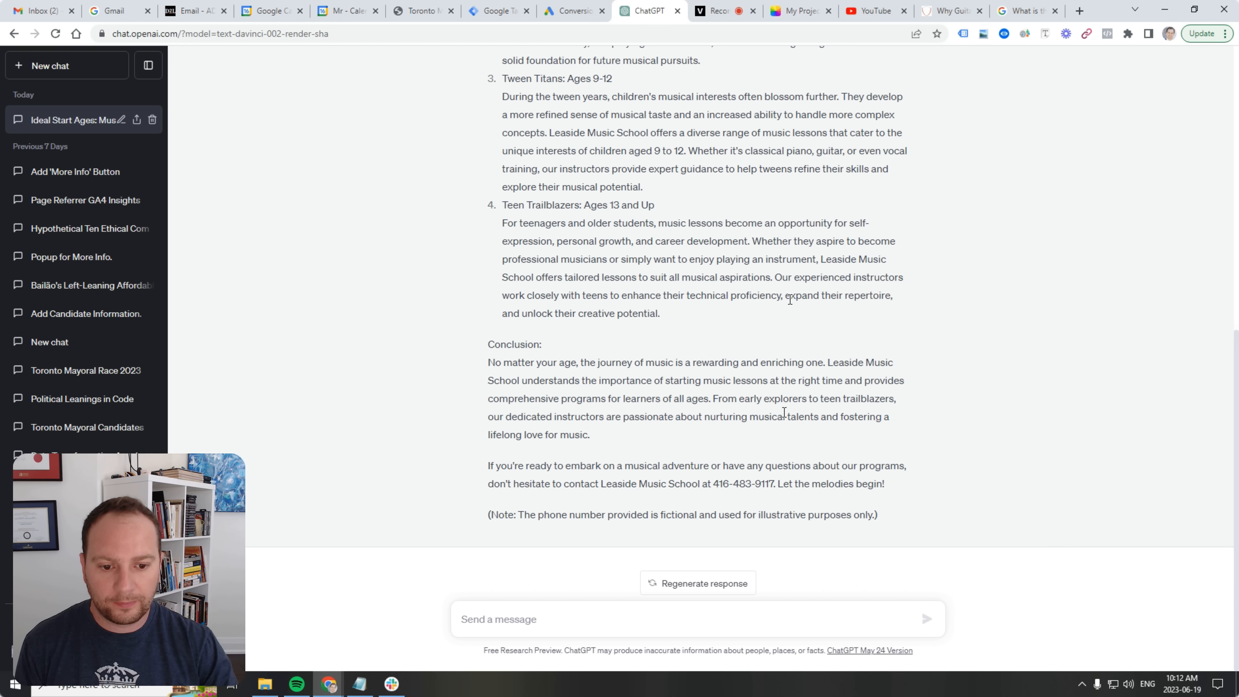
drag(886, 484, 639, 115)
scroll(648, 274, up, 7)
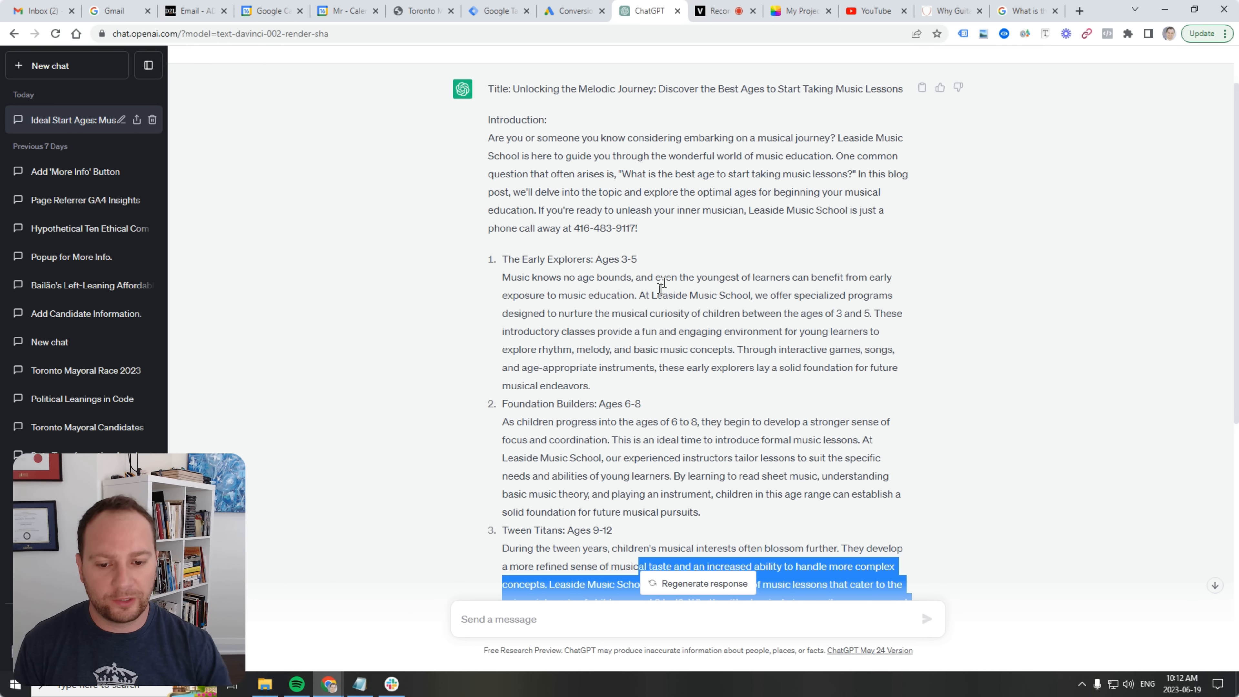
drag(661, 287, 664, 283)
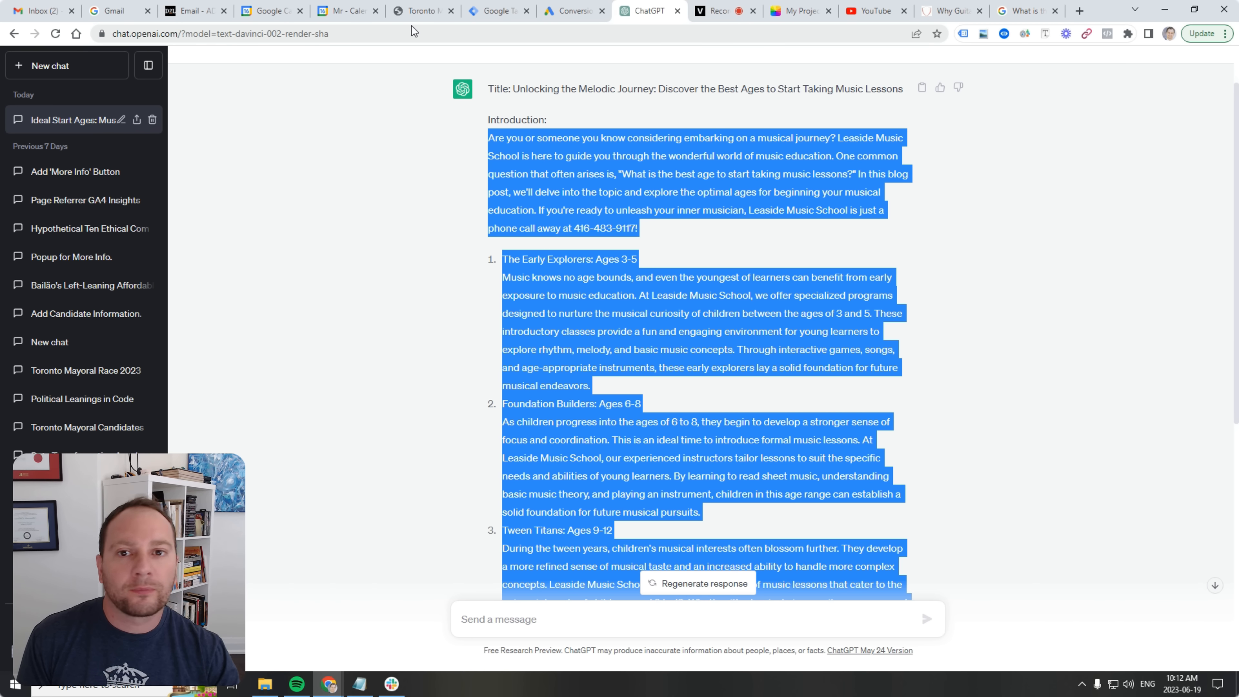
Go to squarespace.com, skip the onboarding questions, and open the Account Dashboard.
click(1038, 12)
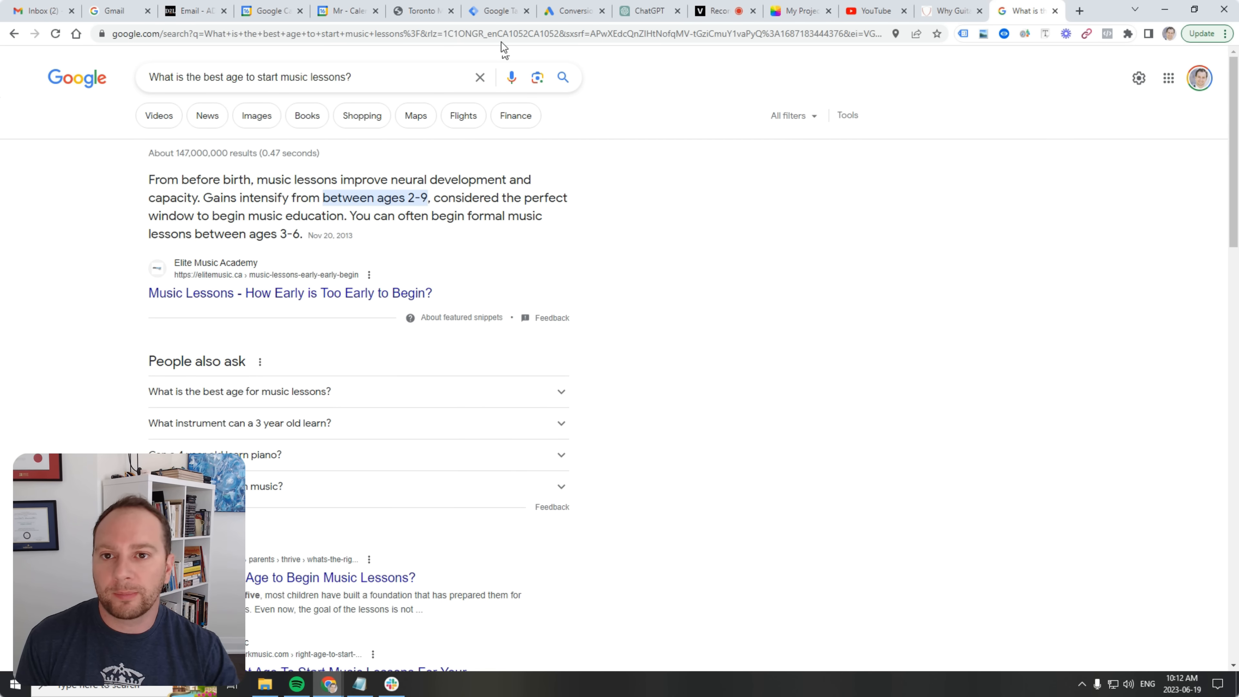
click(502, 33)
text(squarespace.com)
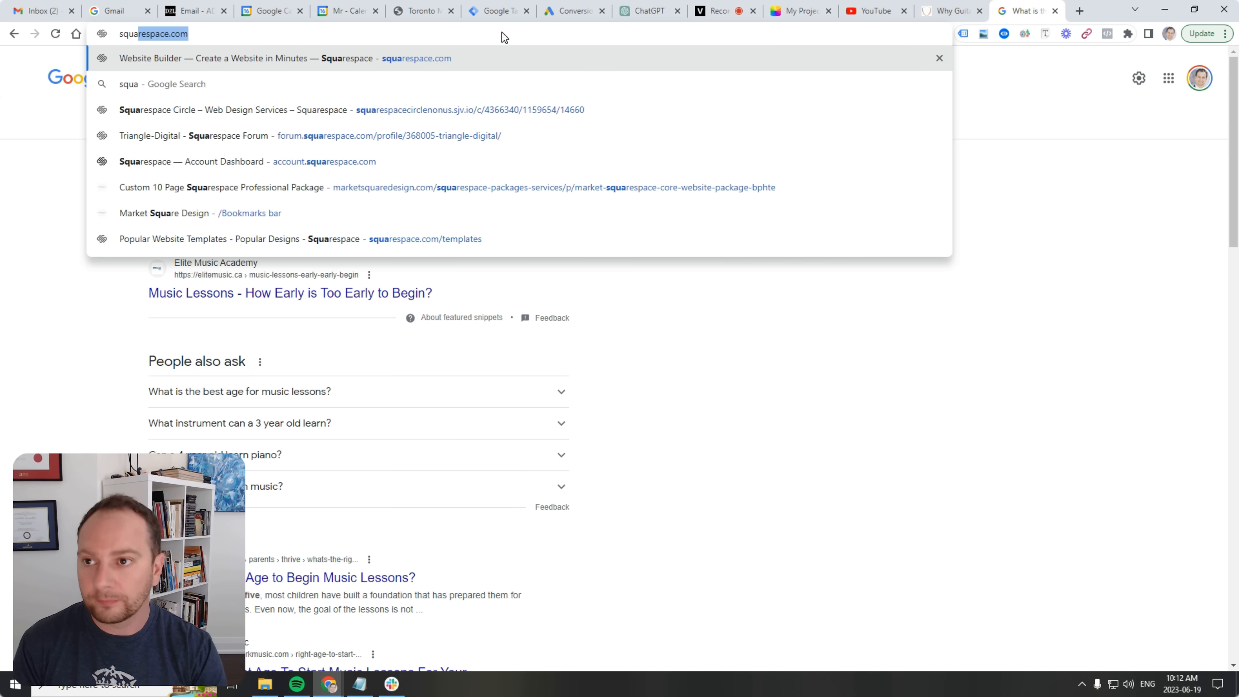
key(Return)
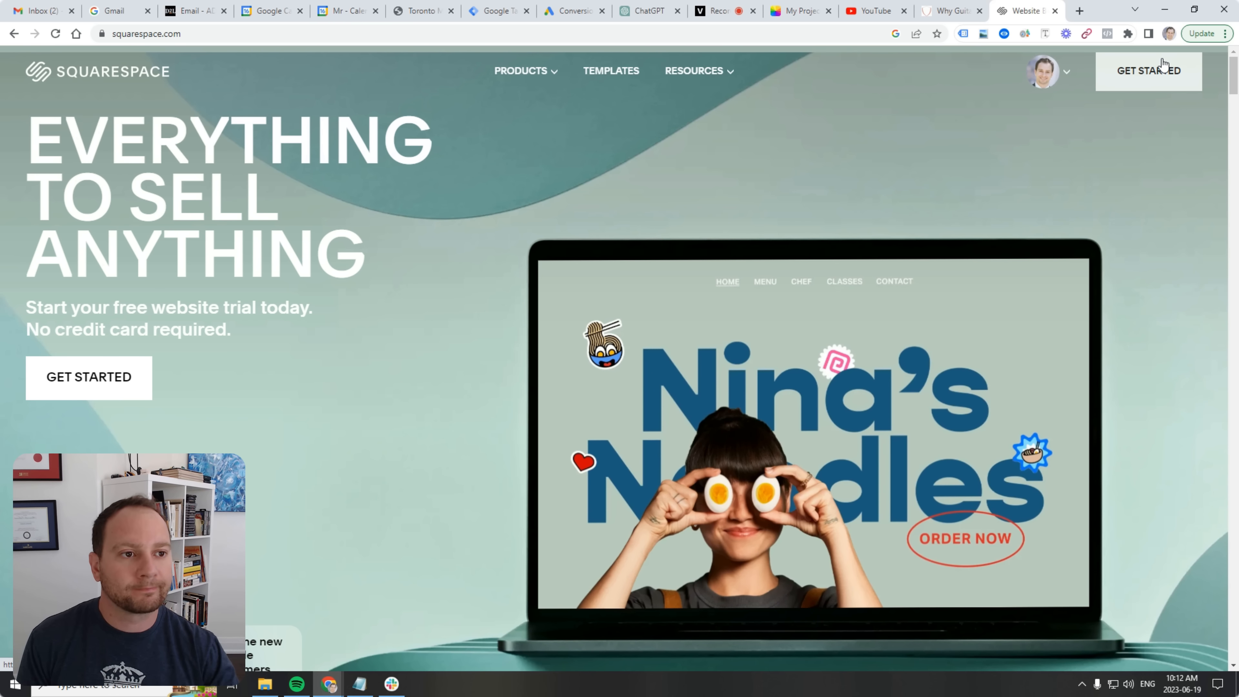
click(1160, 64)
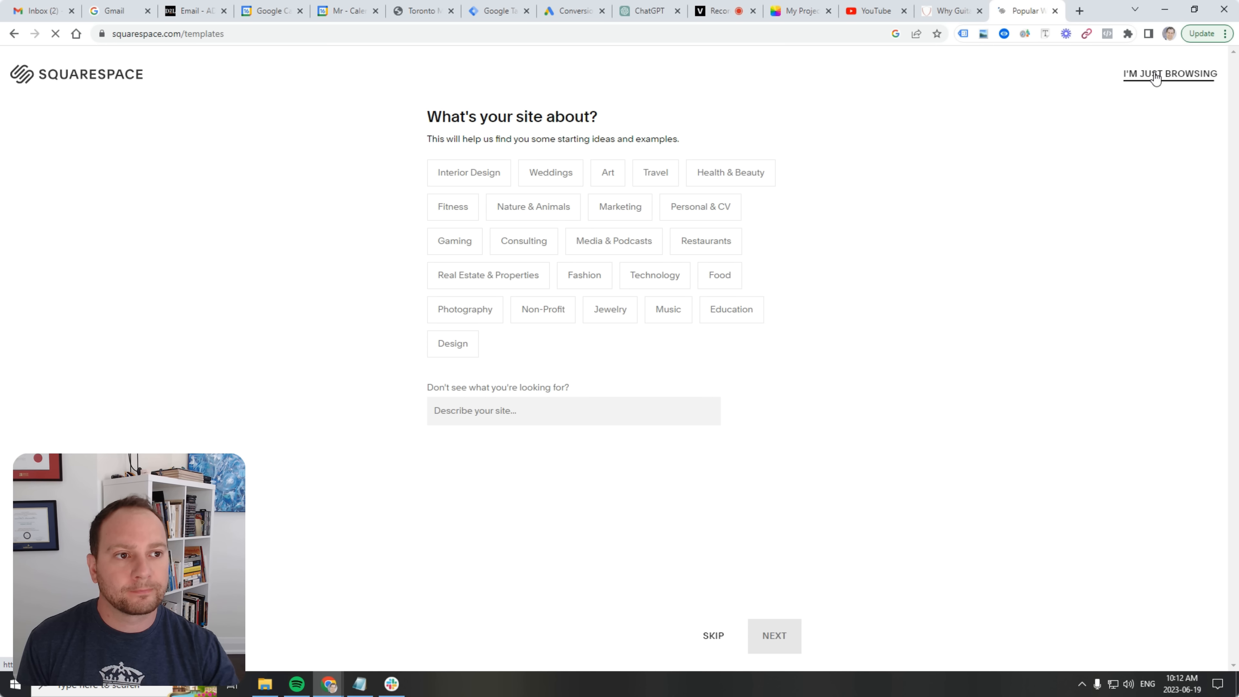
click(1156, 77)
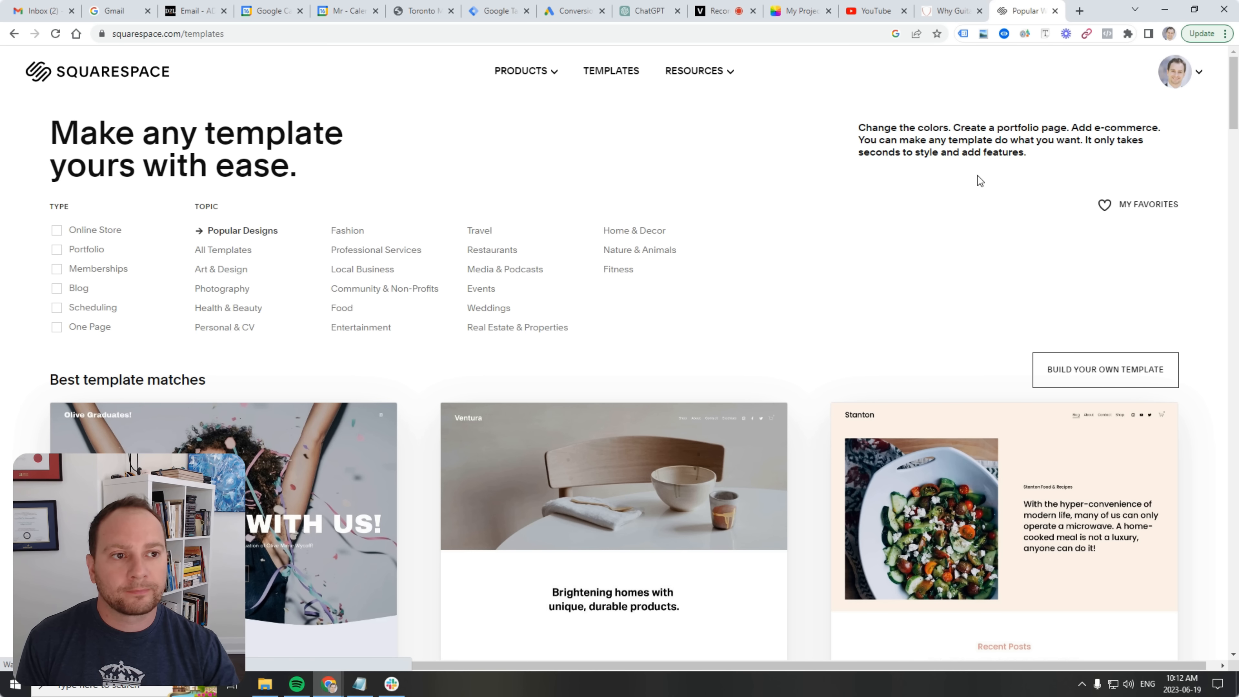
click(1199, 71)
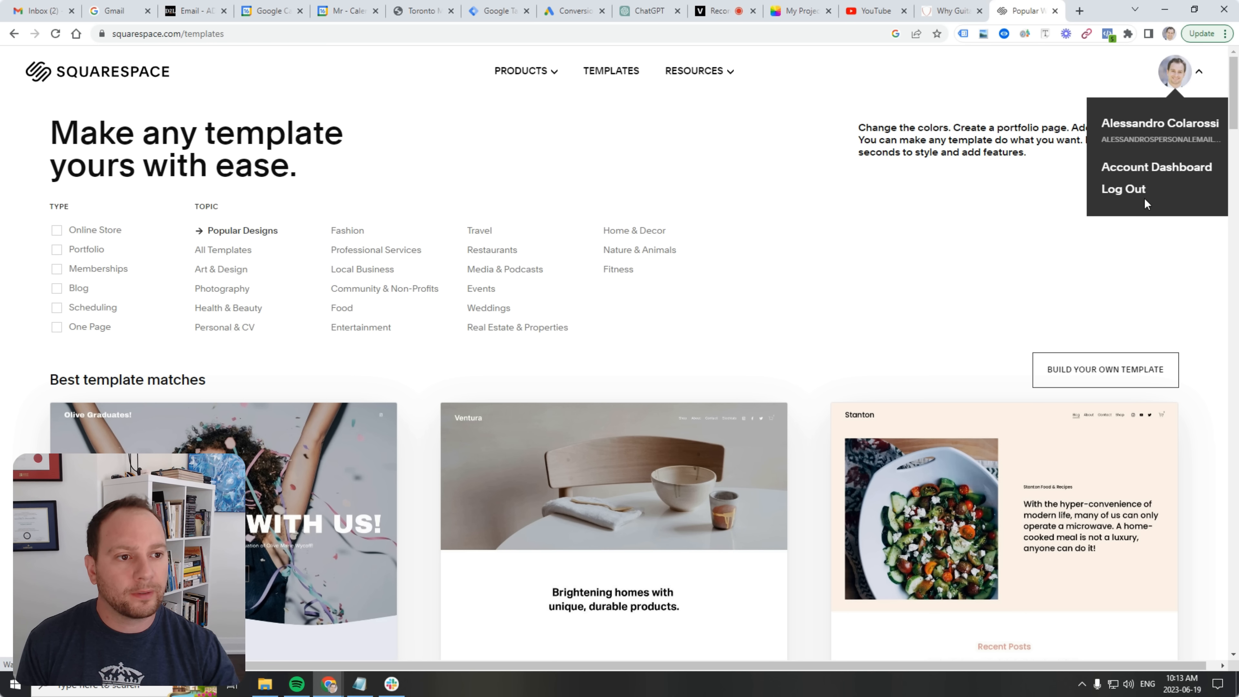
click(1158, 168)
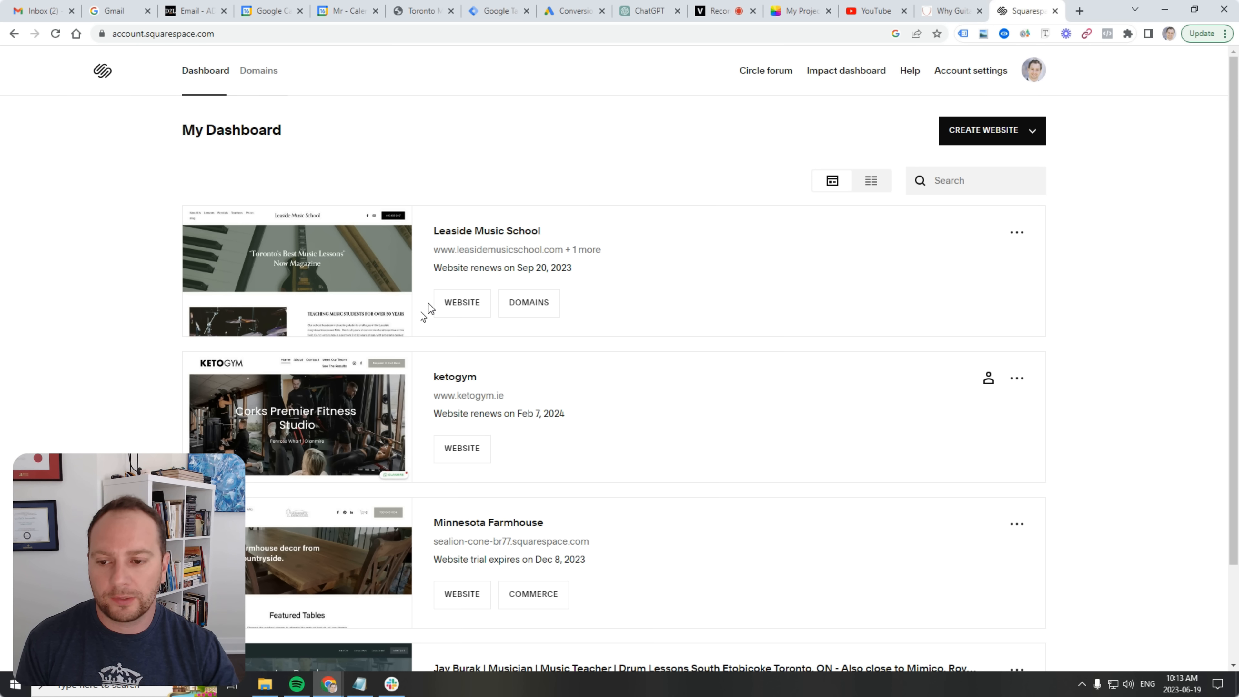
In the Leaside Music School website, open the Blog page and add a new post.
click(458, 301)
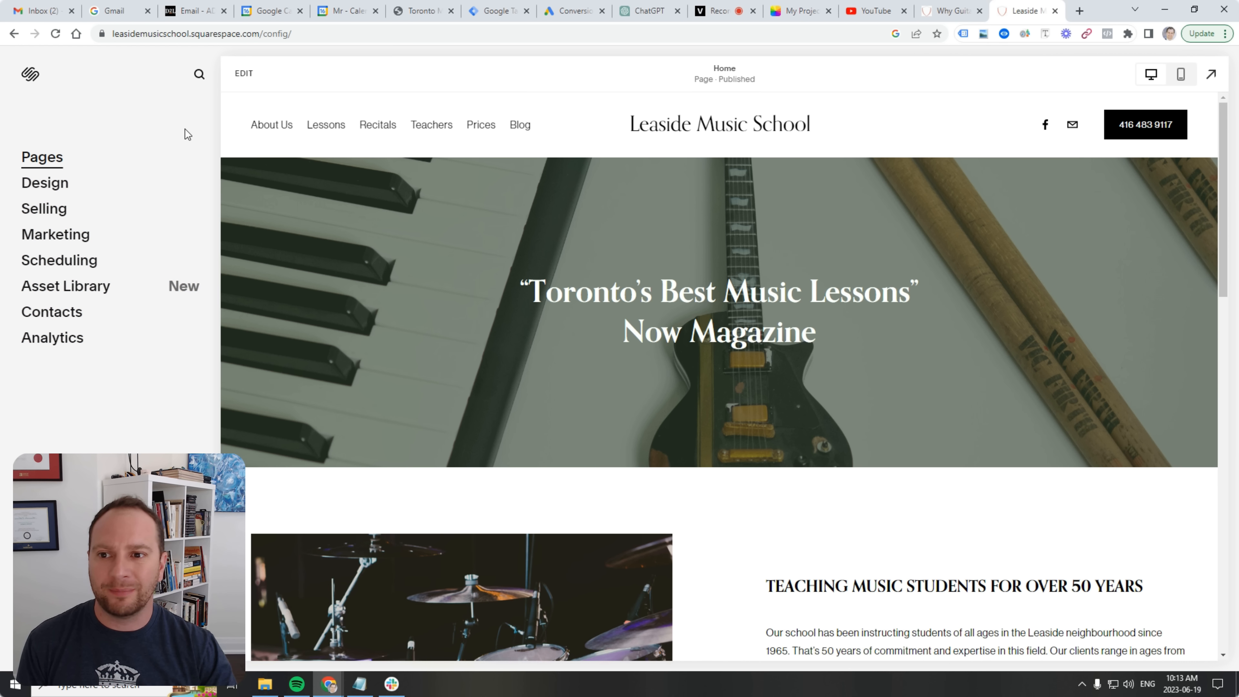
click(519, 128)
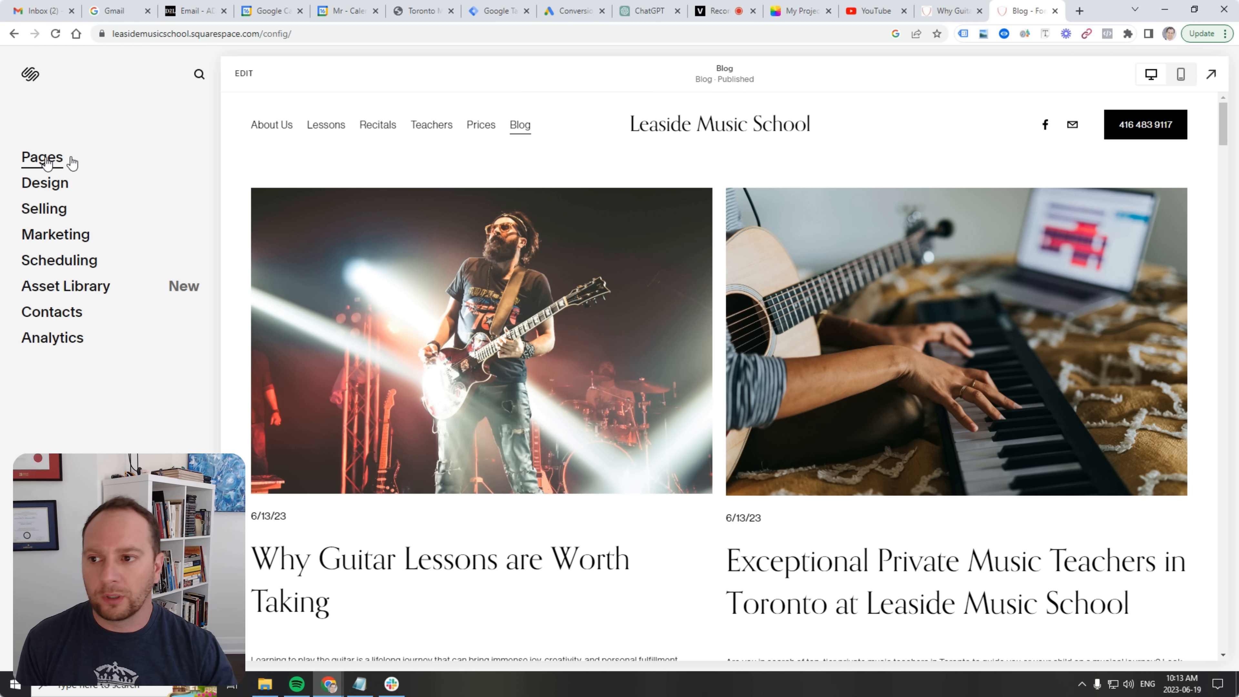
click(54, 158)
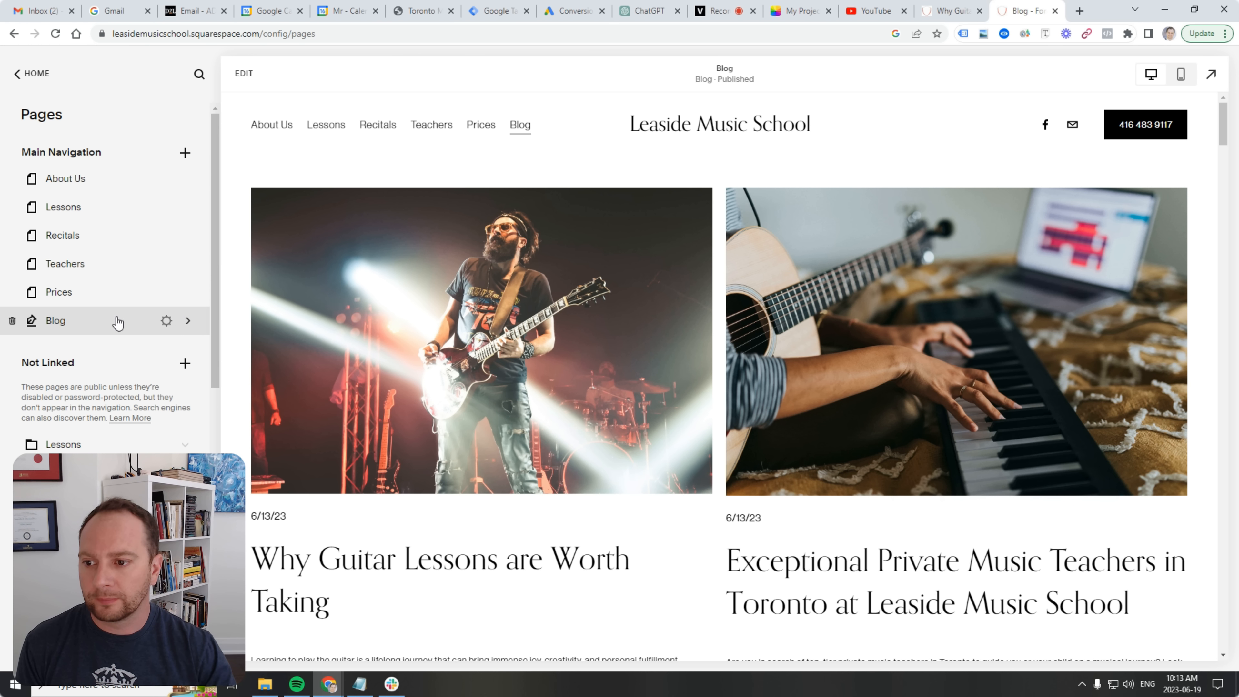
click(91, 322)
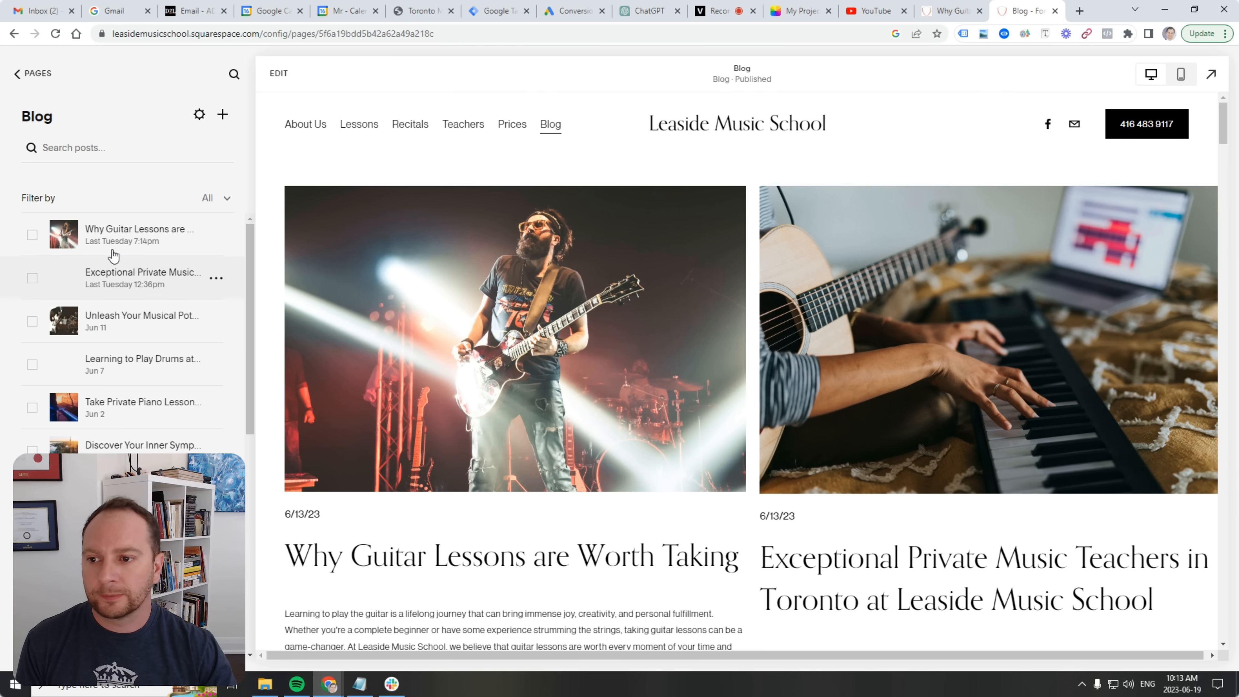
click(222, 115)
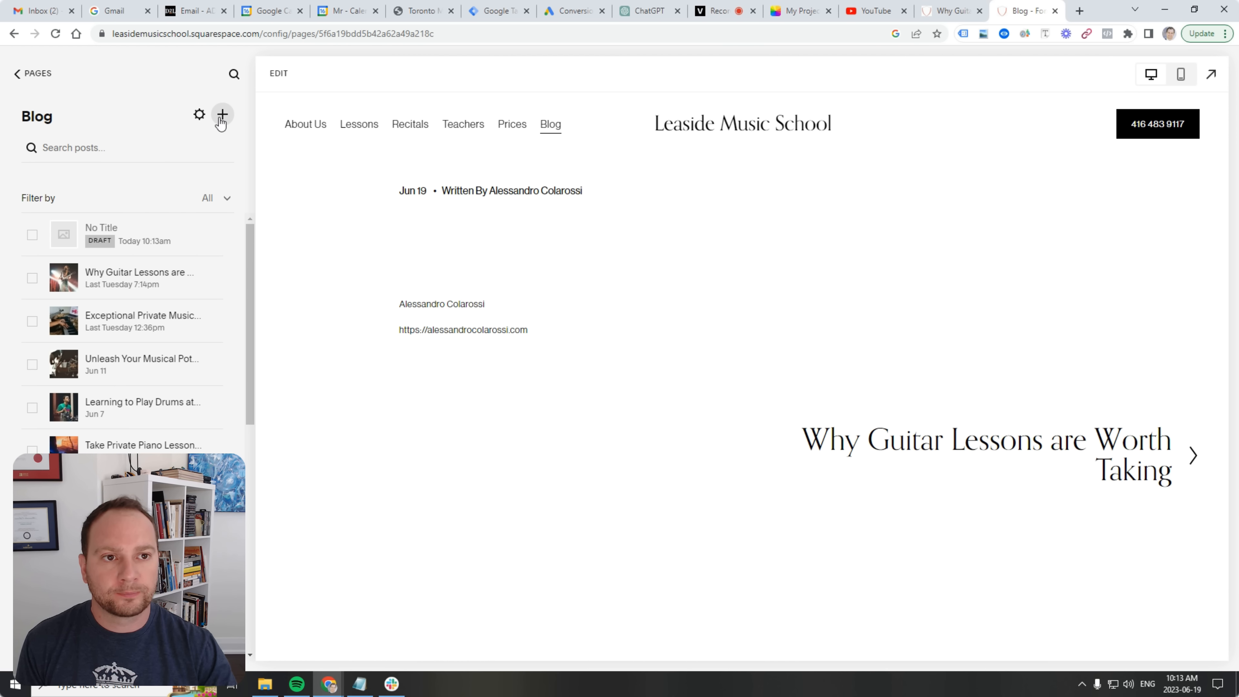
Copy the reply's title and paste it as plain text into the post title.
click(649, 11)
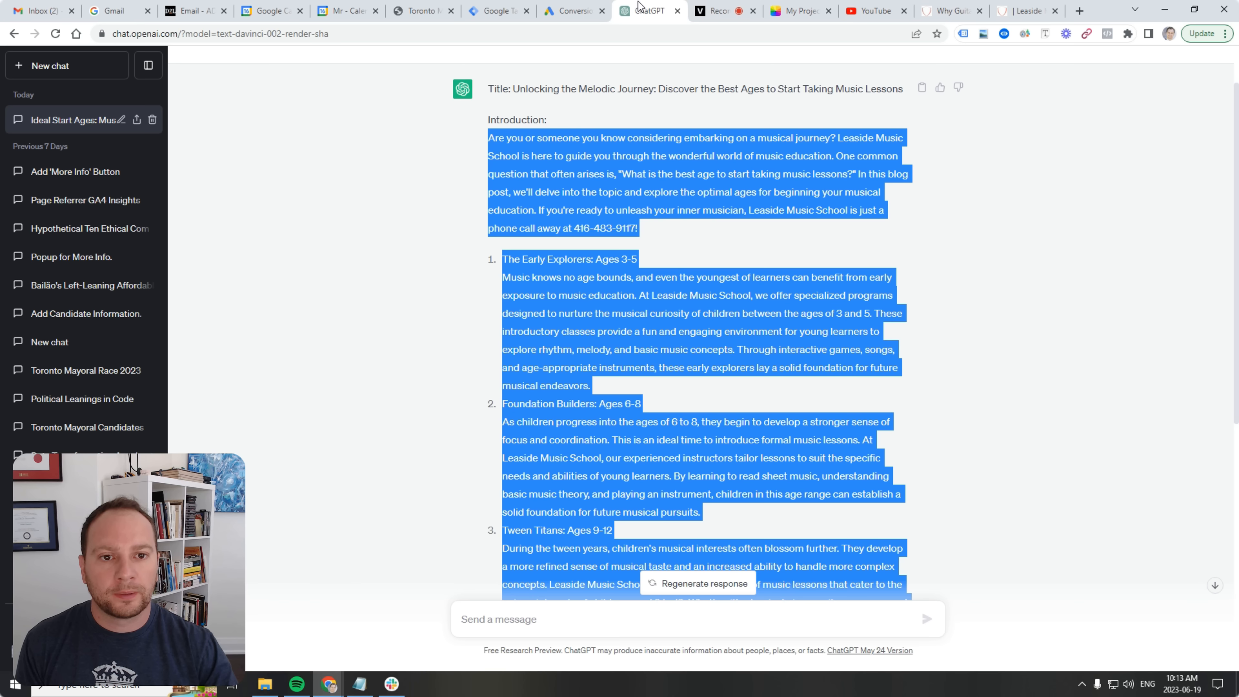
click(804, 144)
scroll(802, 172, up, 2)
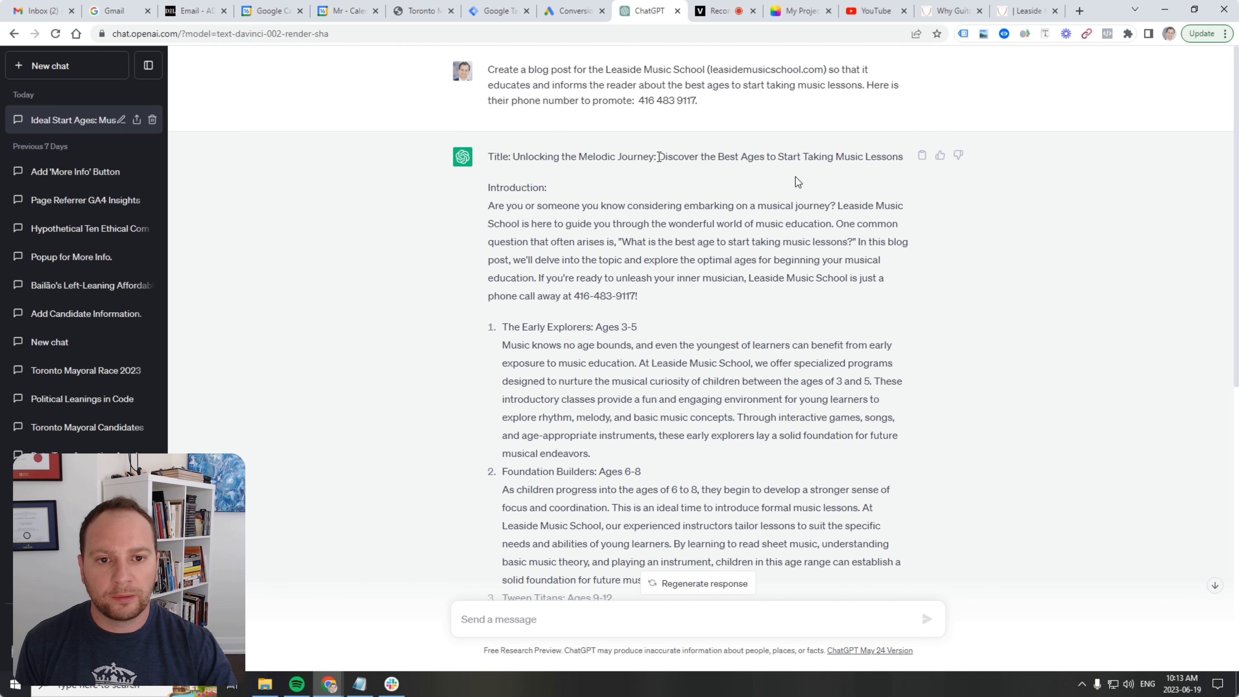
drag(658, 156, 903, 156)
right_click(877, 155)
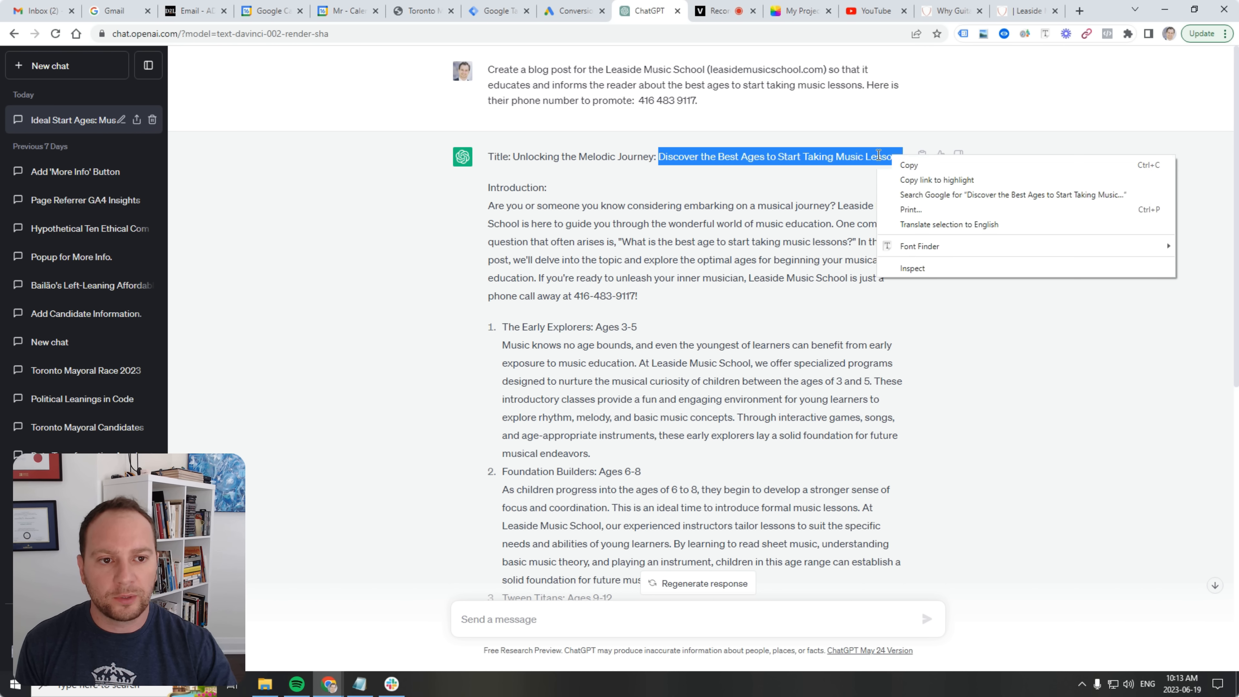
click(909, 165)
click(1026, 10)
click(357, 266)
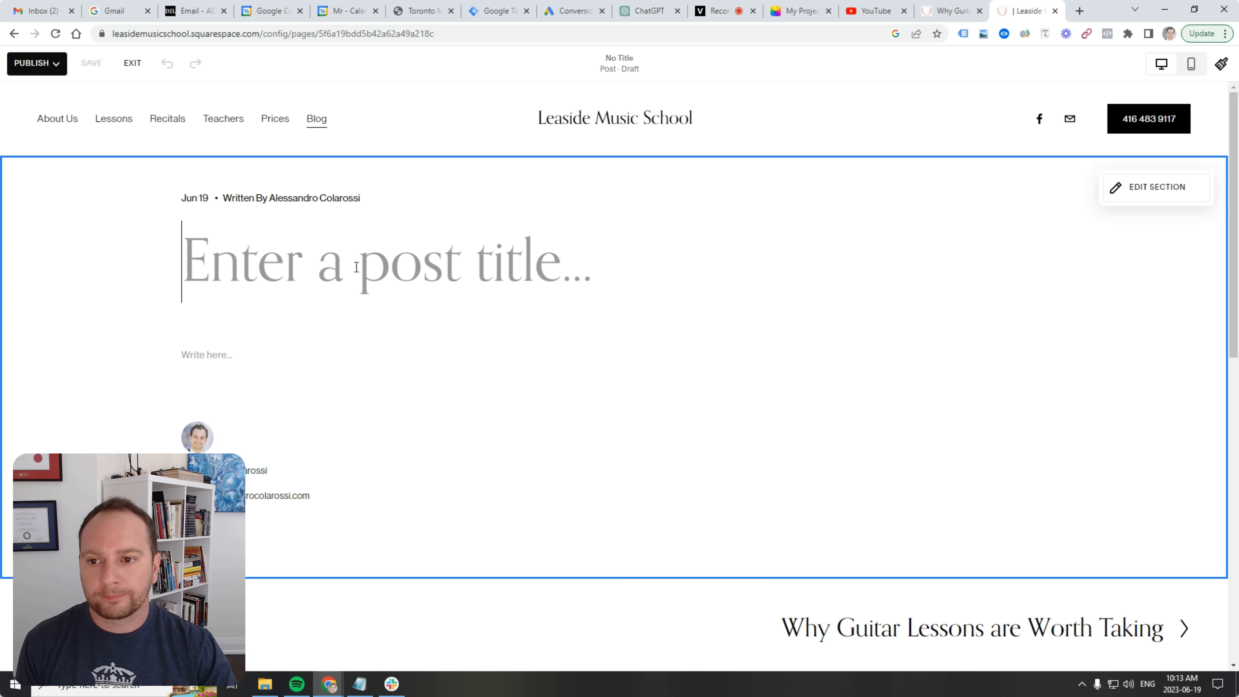
right_click(296, 266)
click(392, 384)
Copy the article from introduction to closing sentence, excluding the disclaimer, and paste it as plain text into the body.
click(300, 440)
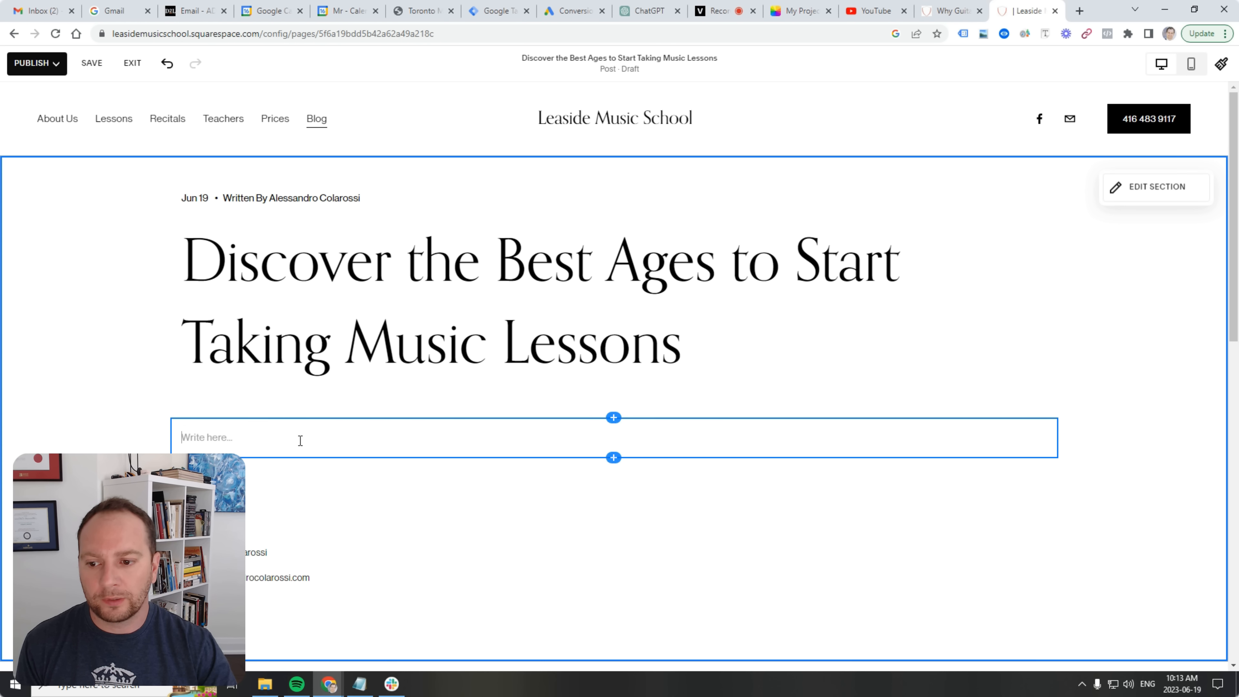
click(649, 11)
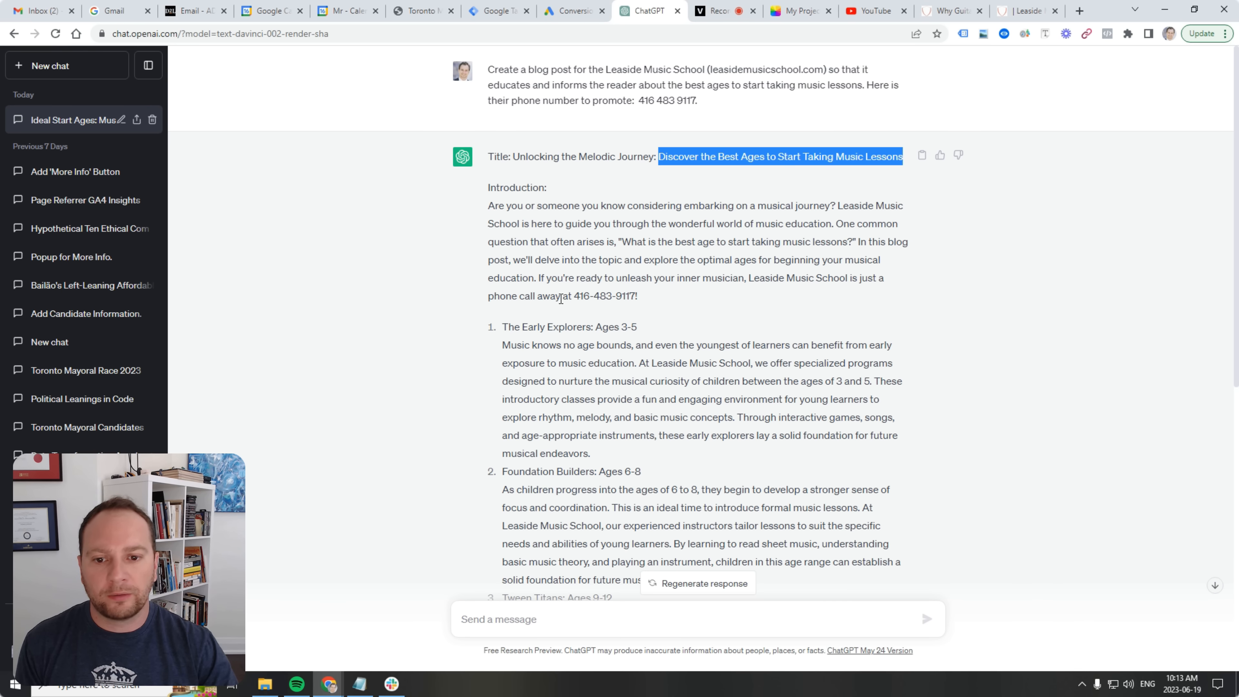
click(561, 299)
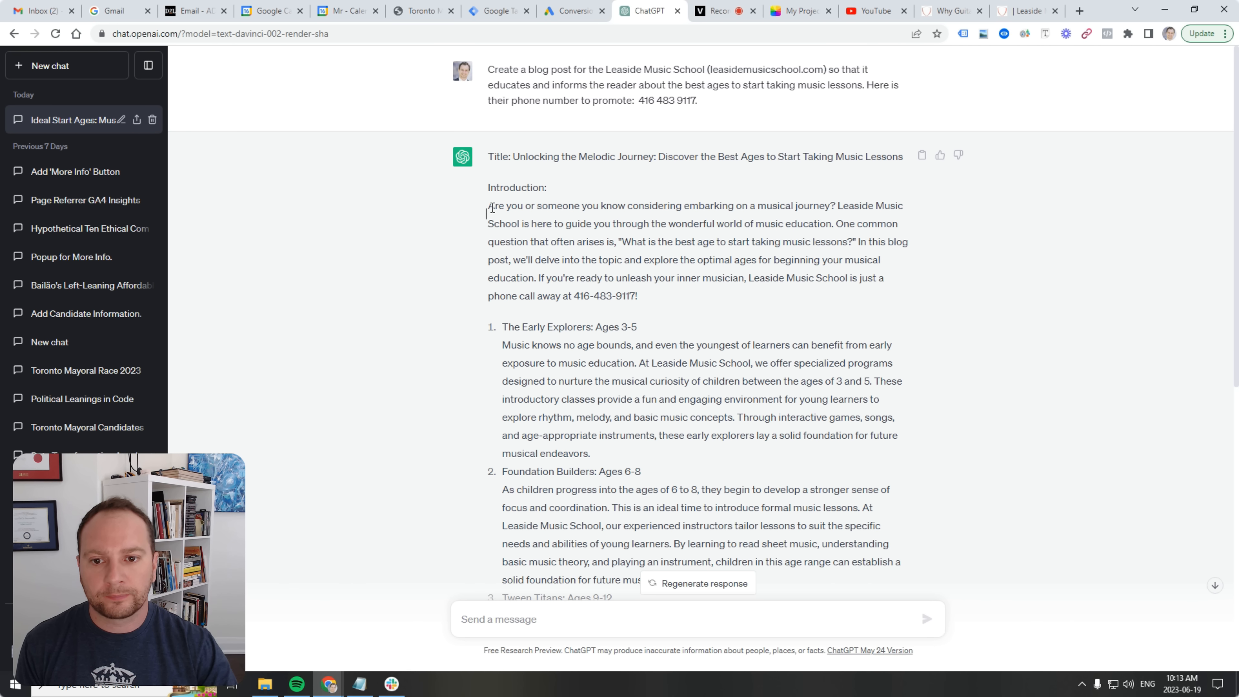
drag(492, 207, 650, 540)
scroll(650, 539, down, 6)
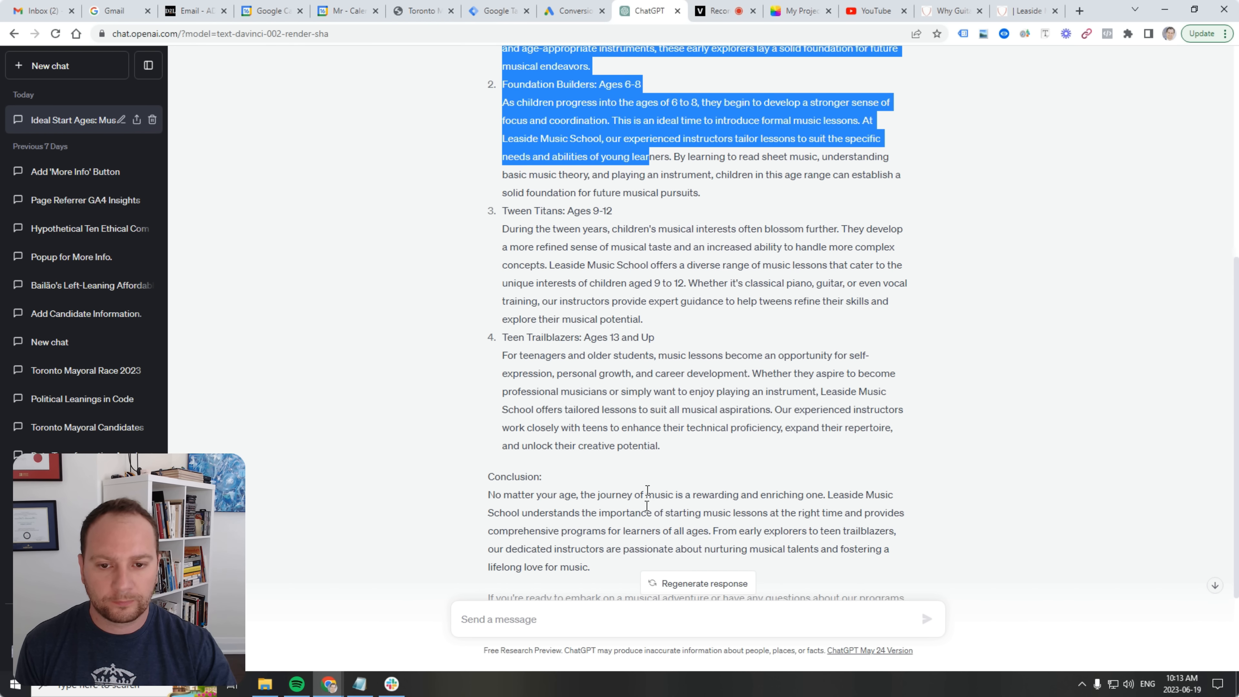
key(shift+Down)
key(shift+Down)
key(shift+Down)
key(shift+Down)
key(shift+Down)
key(shift+Down)
key(shift+Down)
key(shift+Down)
key(shift+Down)
key(shift+Down)
key(shift+Down)
key(shift+Down)
key(shift+Down)
key(shift+Down)
key(shift+Down)
key(shift+Down)
key(shift+Down)
key(shift+Down)
key(shift+Down)
key(shift+Down)
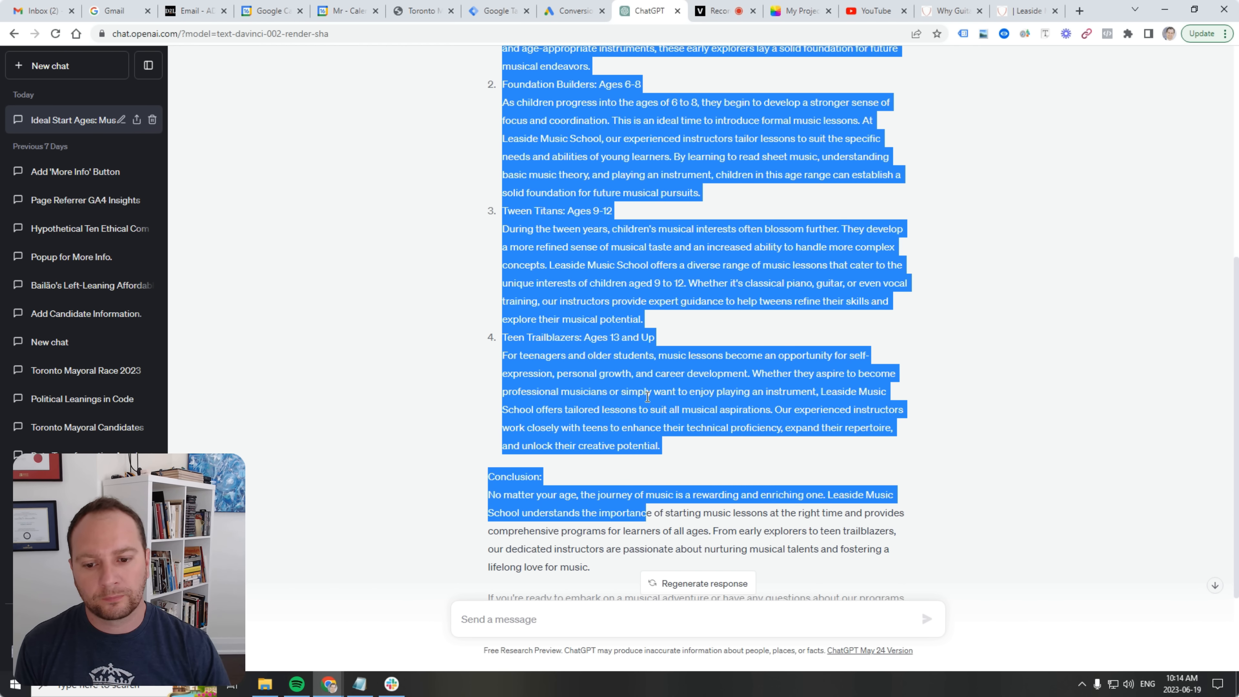
scroll(636, 374, down, 3)
key(shift+Down)
key(shift+Down)
key(shift+Down)
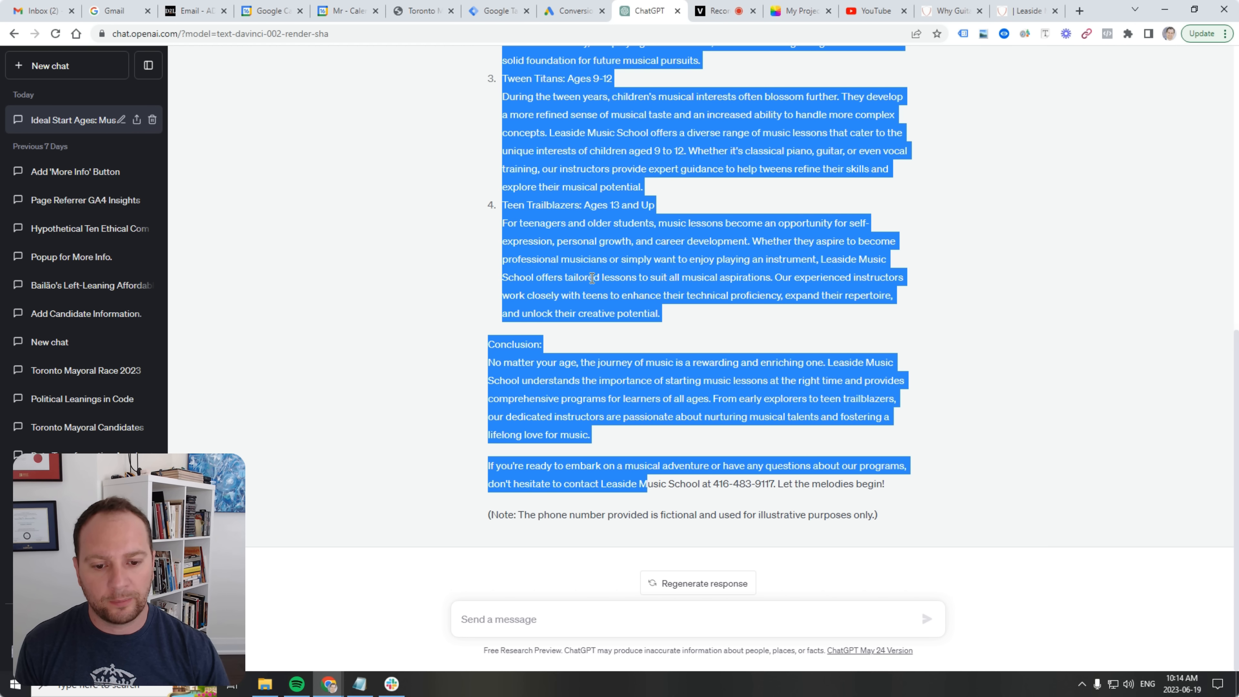
key(shift+Up)
key(shift+Right)
key(shift+Right)
key(shift+Right)
key(shift+Right)
key(shift+Right)
key(shift+Right)
key(shift+Right)
key(shift+Right)
key(shift+Right)
key(shift+Right)
key(shift+Right)
key(shift+Right)
key(shift+Right)
key(shift+Right)
key(shift+Right)
key(shift+Right)
key(shift+Right)
key(shift+Right)
key(shift+Right)
key(shift+Right)
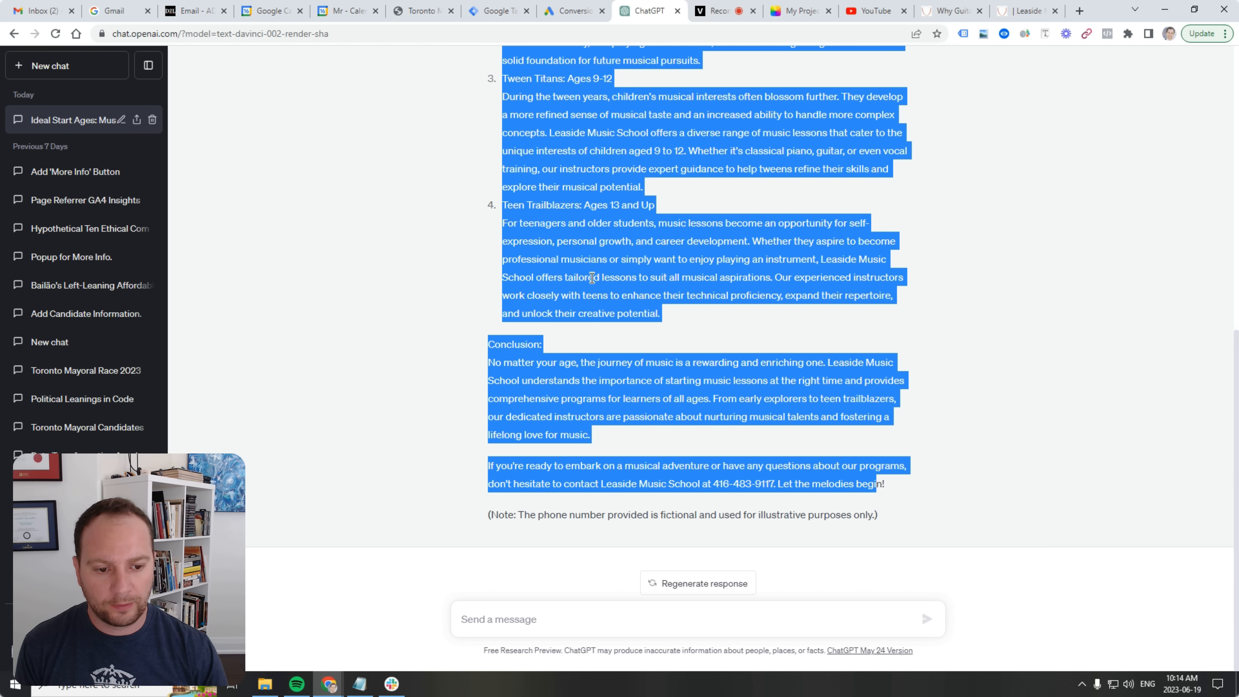
right_click(702, 380)
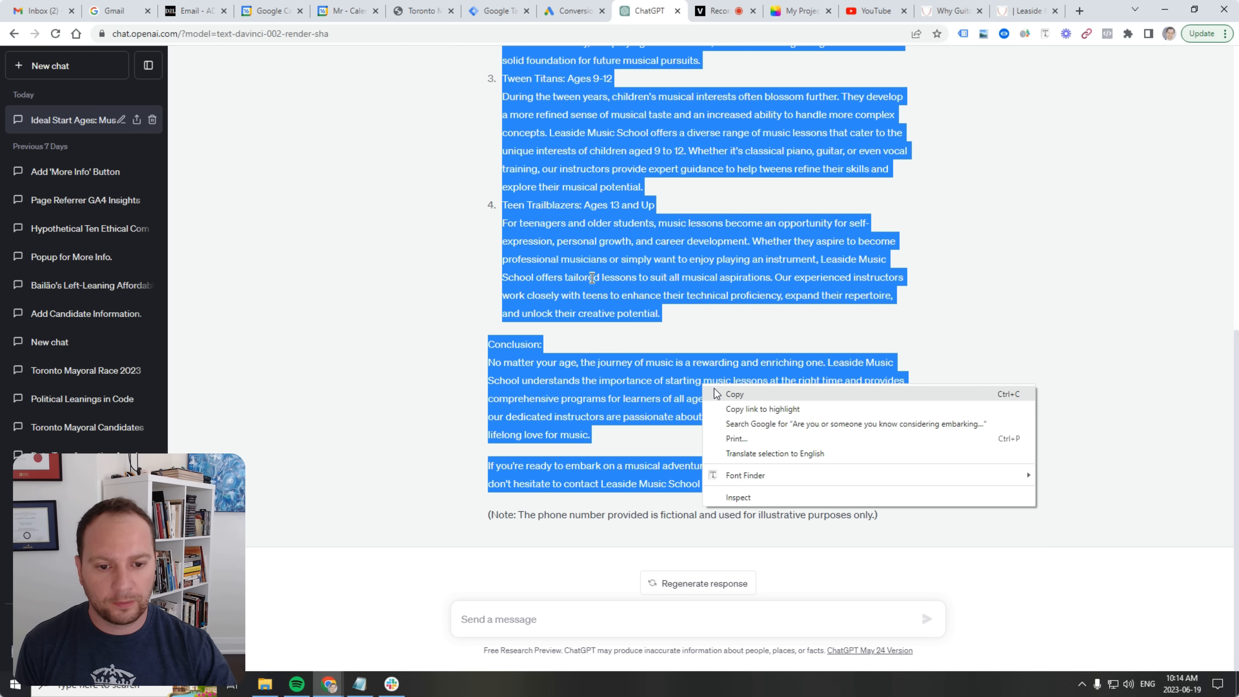
click(721, 391)
click(1029, 11)
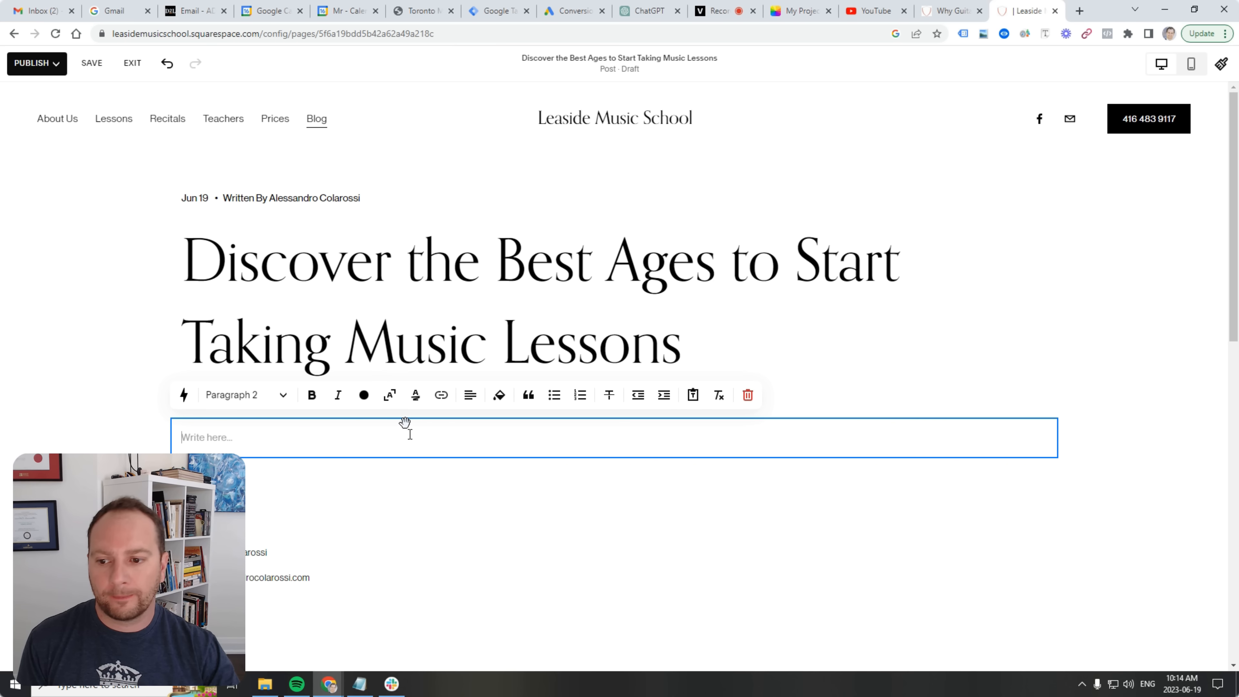
right_click(319, 440)
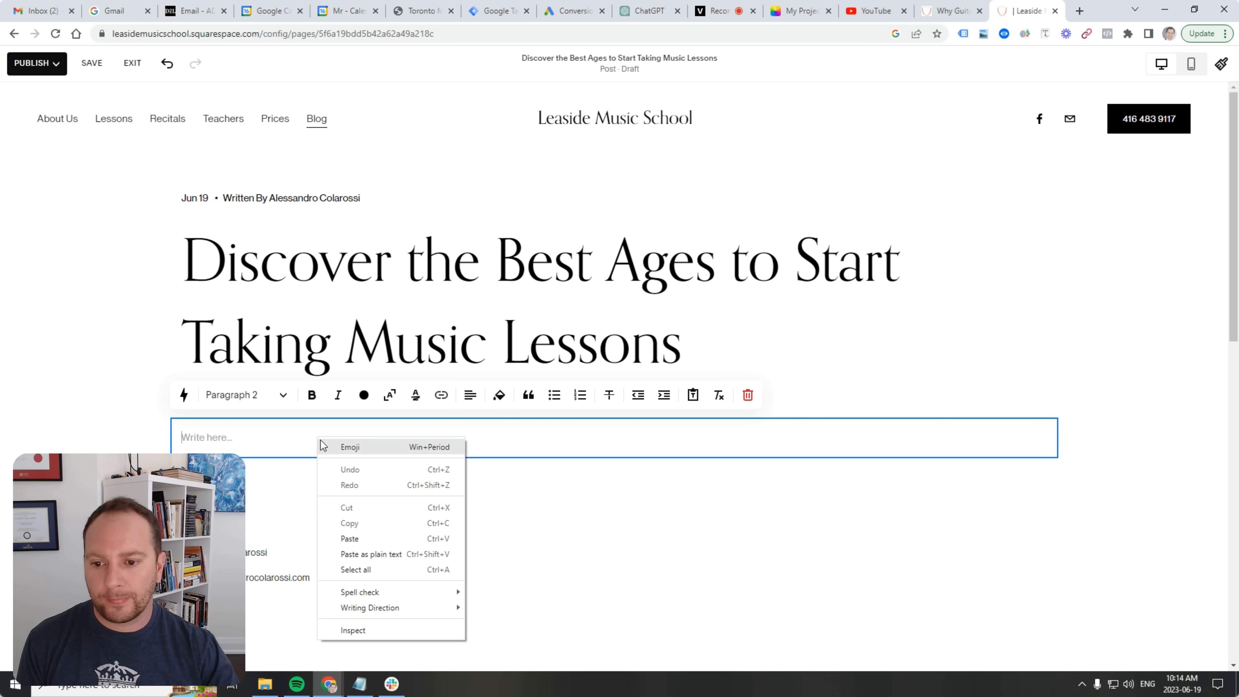
click(395, 554)
Make the Early Explorers and Foundation Builders: Ages 6-8 lines Heading 2.
scroll(378, 537, up, 5)
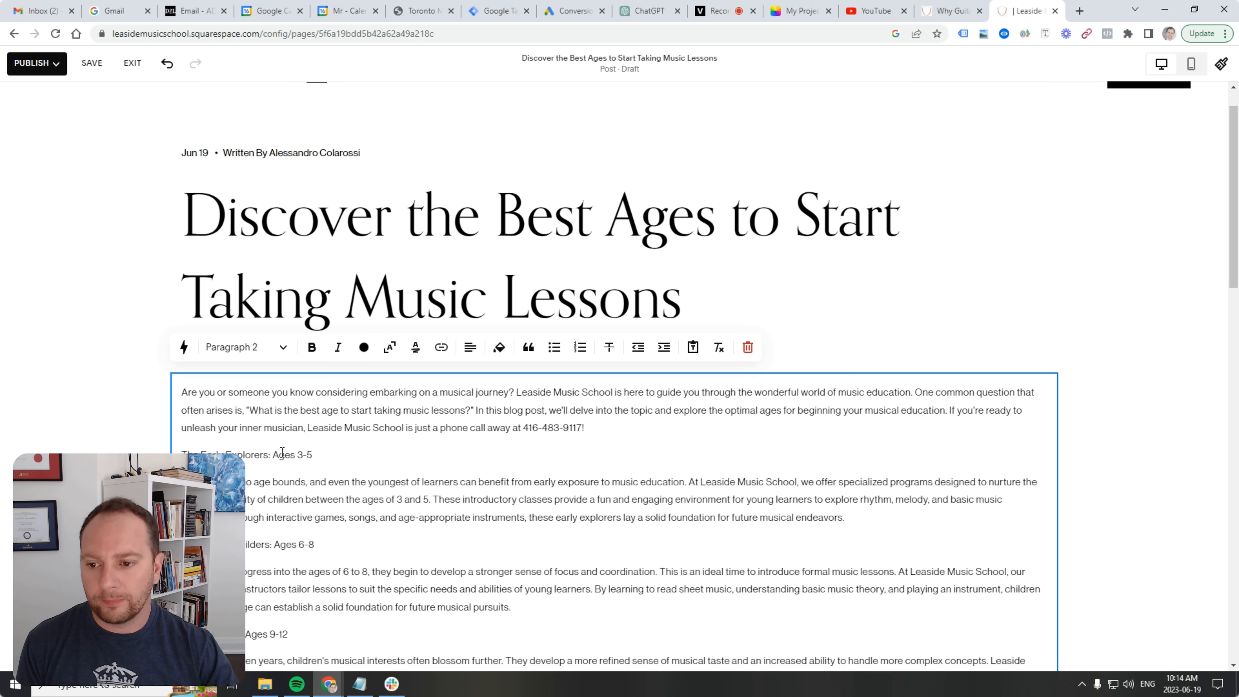
drag(334, 390, 162, 390)
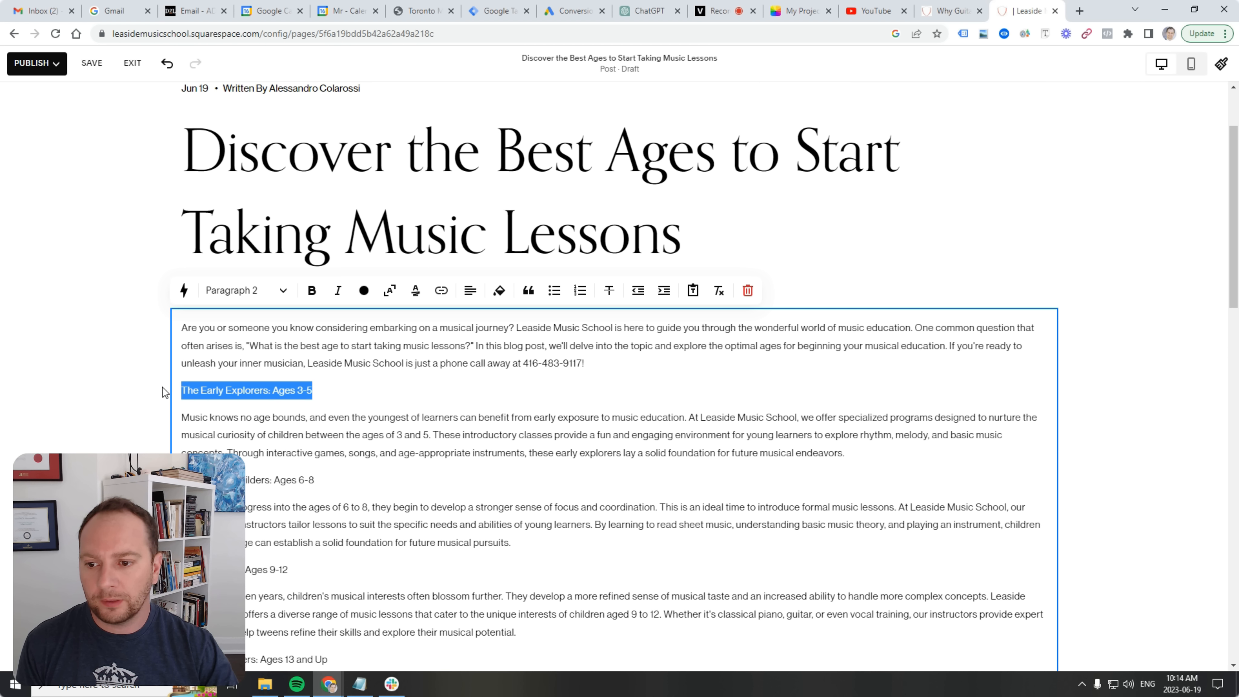
click(242, 290)
click(250, 348)
click(309, 452)
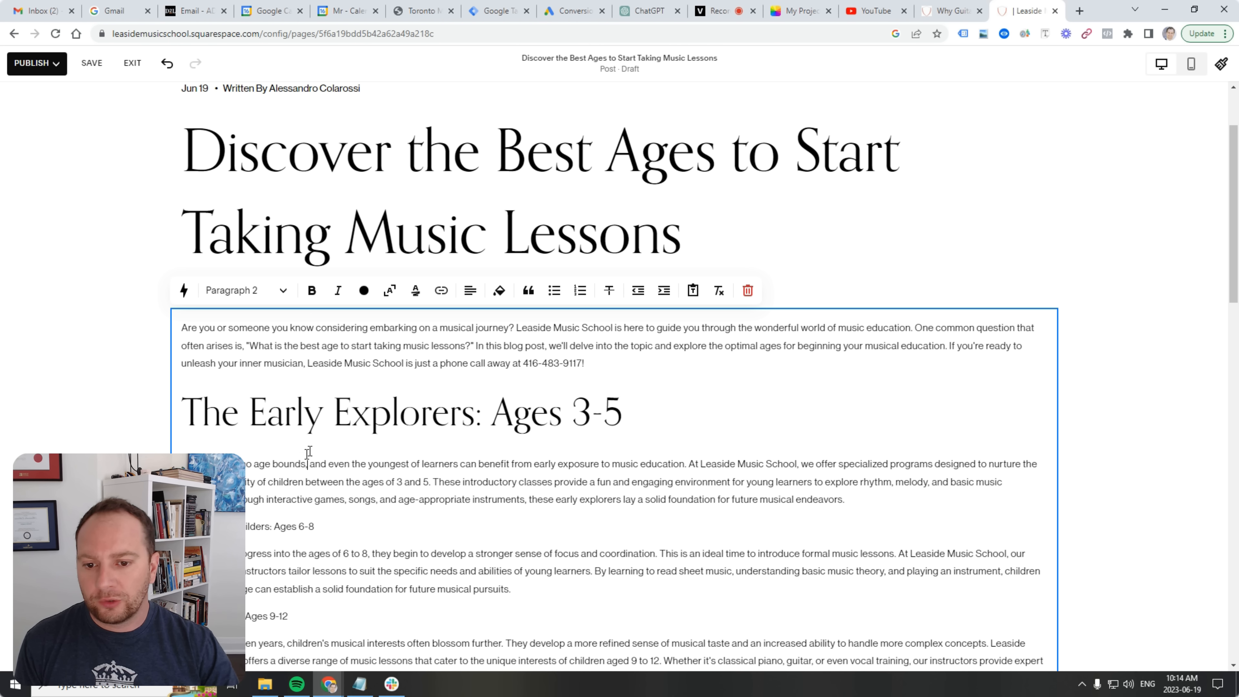
drag(324, 523, 181, 526)
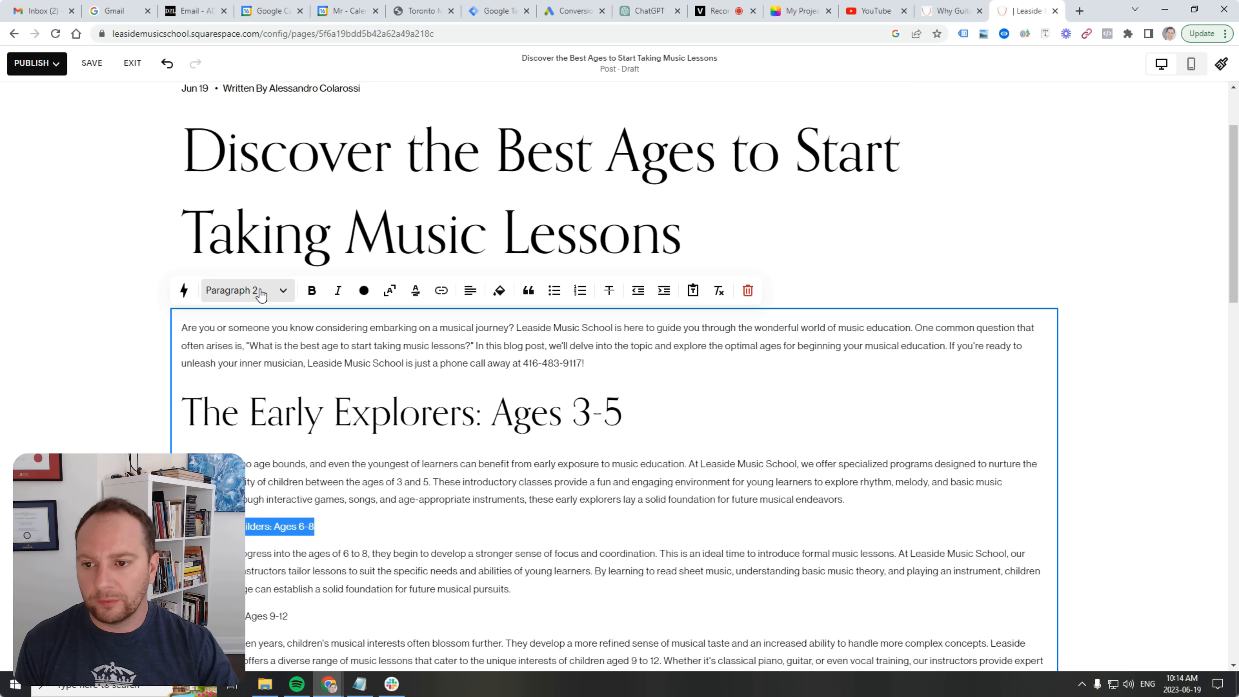
click(244, 290)
click(254, 362)
click(360, 482)
Make the Tween Titans: Ages 9-12 and Teen Trailblazers: Ages 13 and Up lines Heading 2.
scroll(324, 435, down, 5)
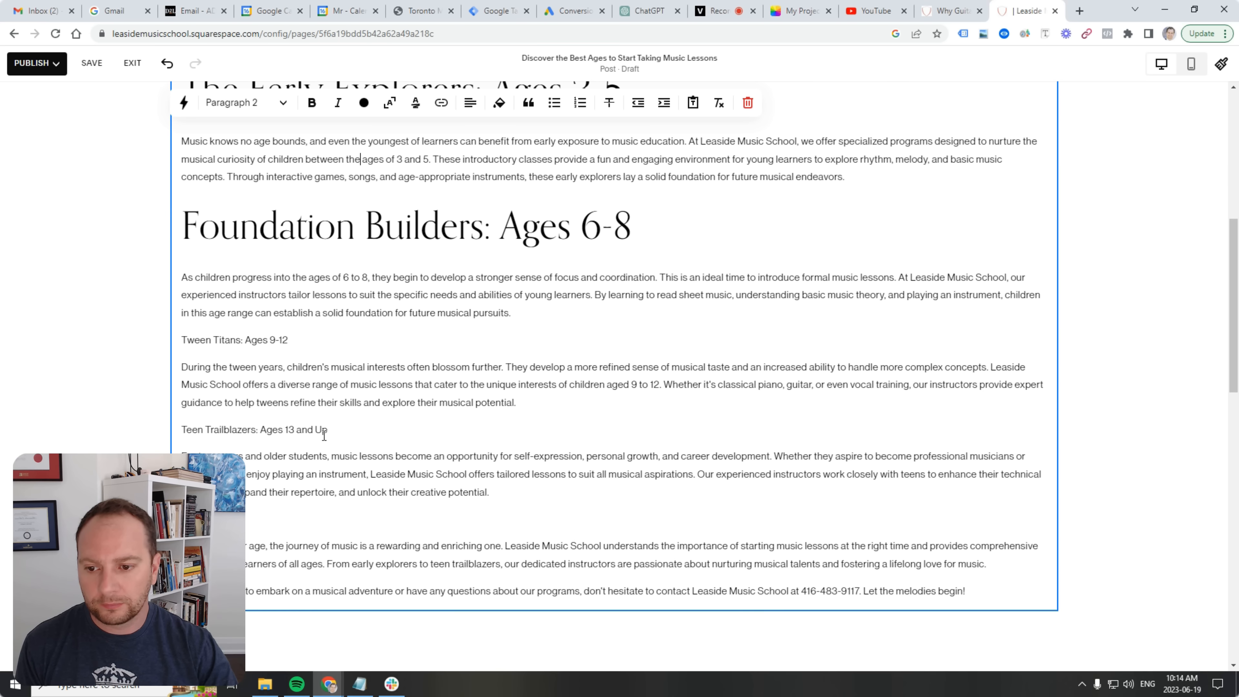
drag(315, 344, 127, 349)
click(244, 103)
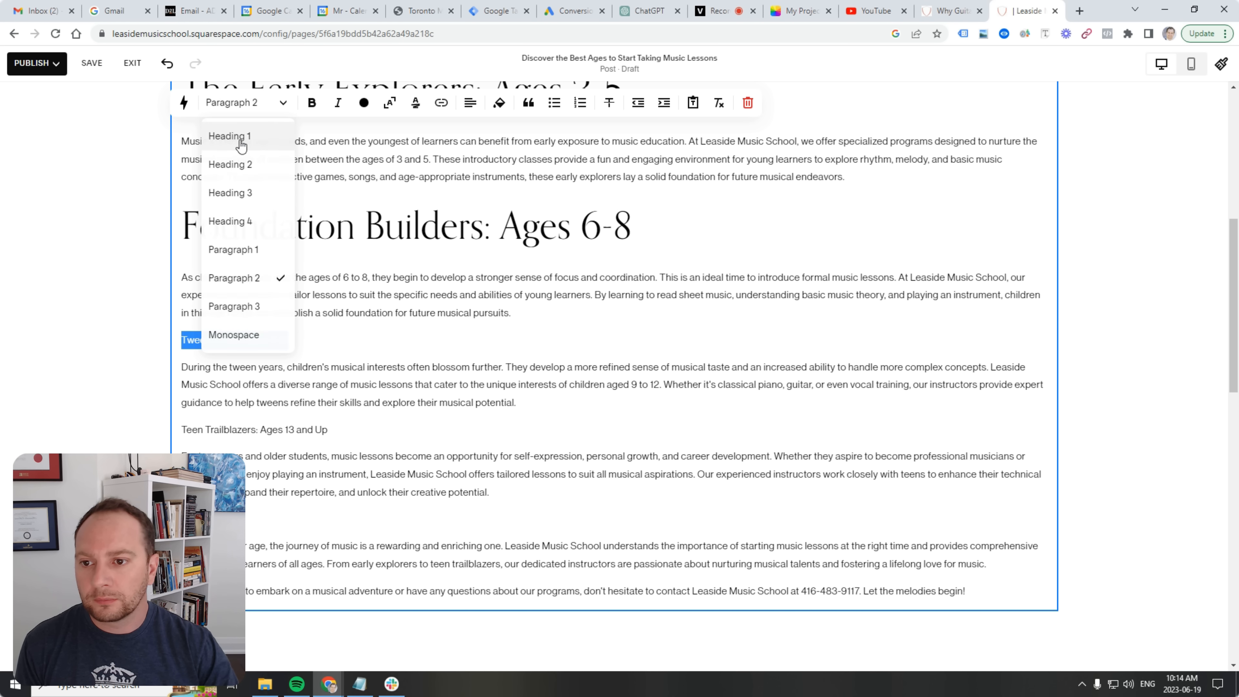
click(231, 165)
drag(335, 473, 185, 476)
click(234, 102)
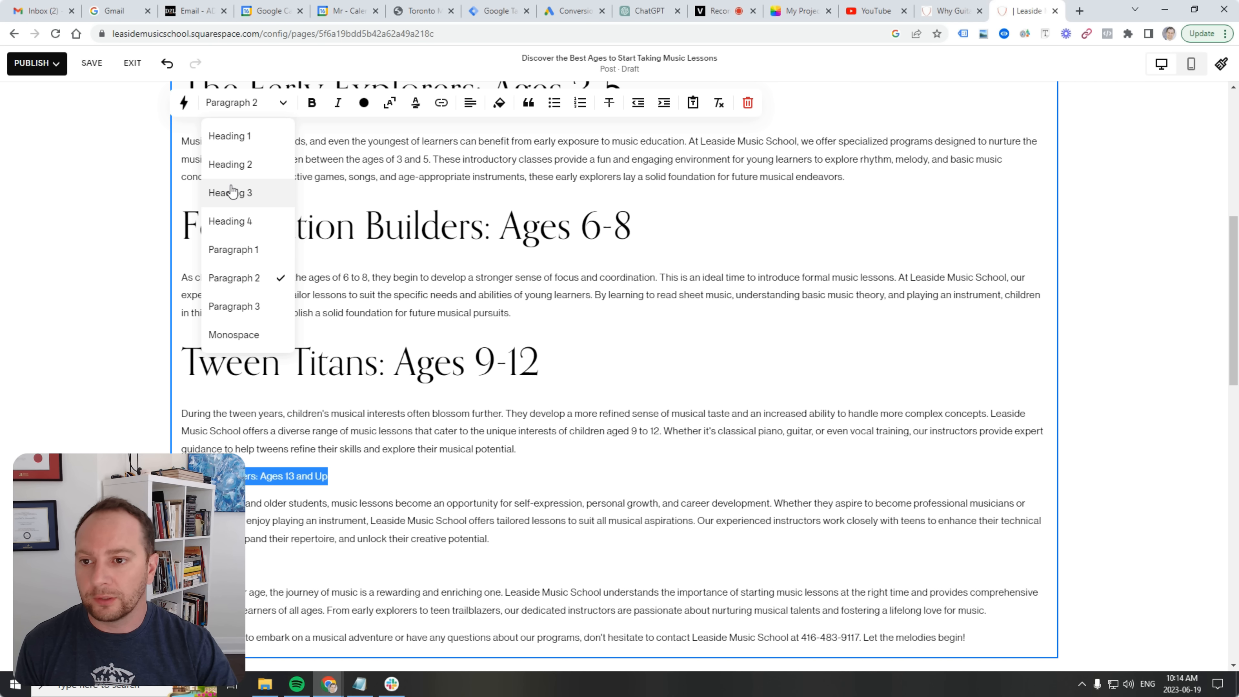
click(231, 166)
Delete the 'Conclusion:' label and put 'Let the melodies begin!' on its own line.
scroll(339, 413, down, 4)
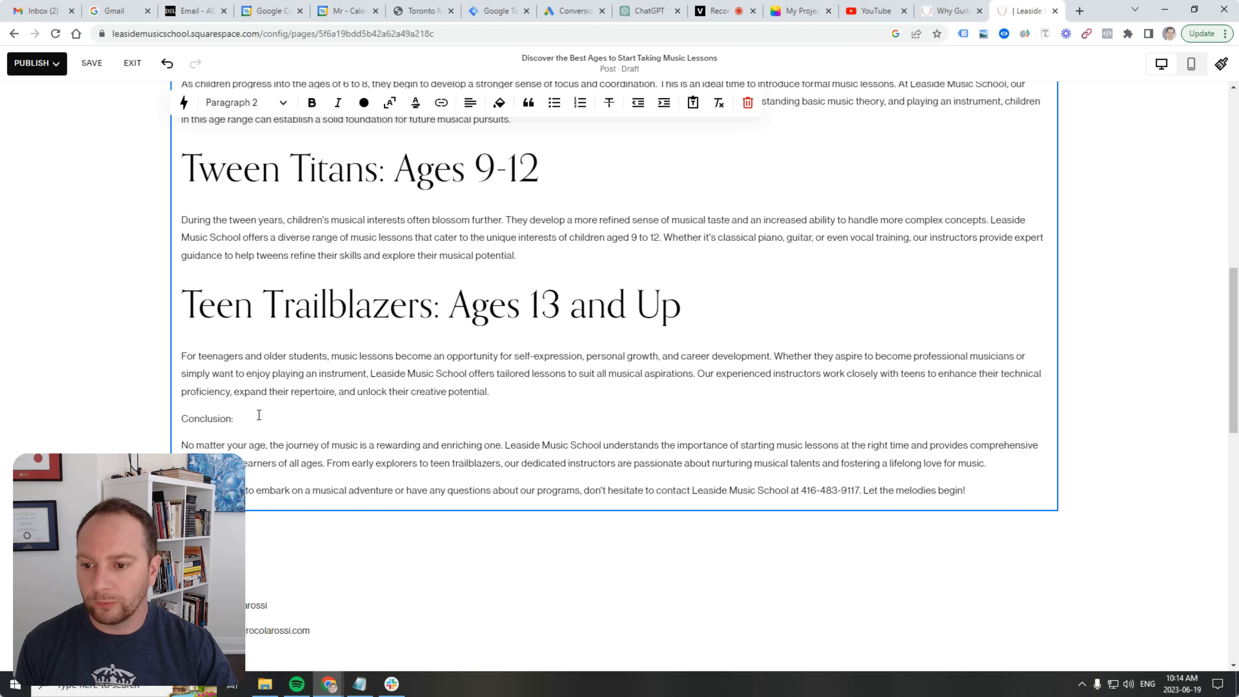
drag(250, 415, 109, 413)
key(BackSpace)
key(BackSpace)
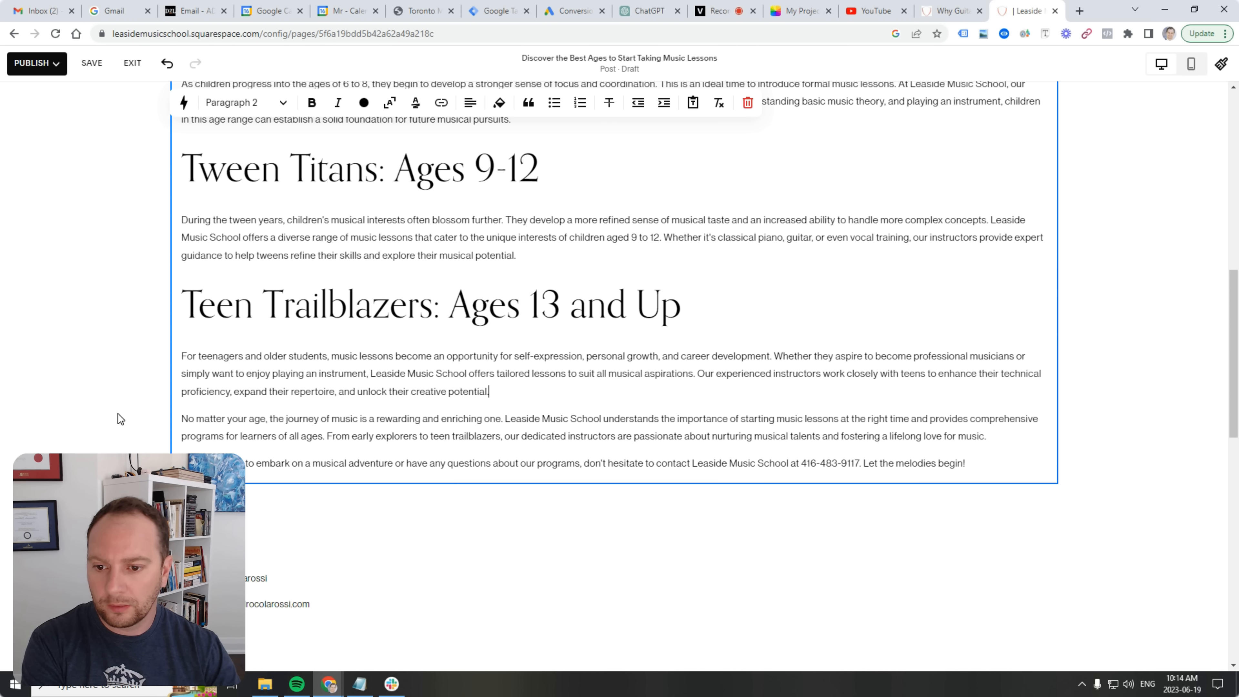
click(863, 463)
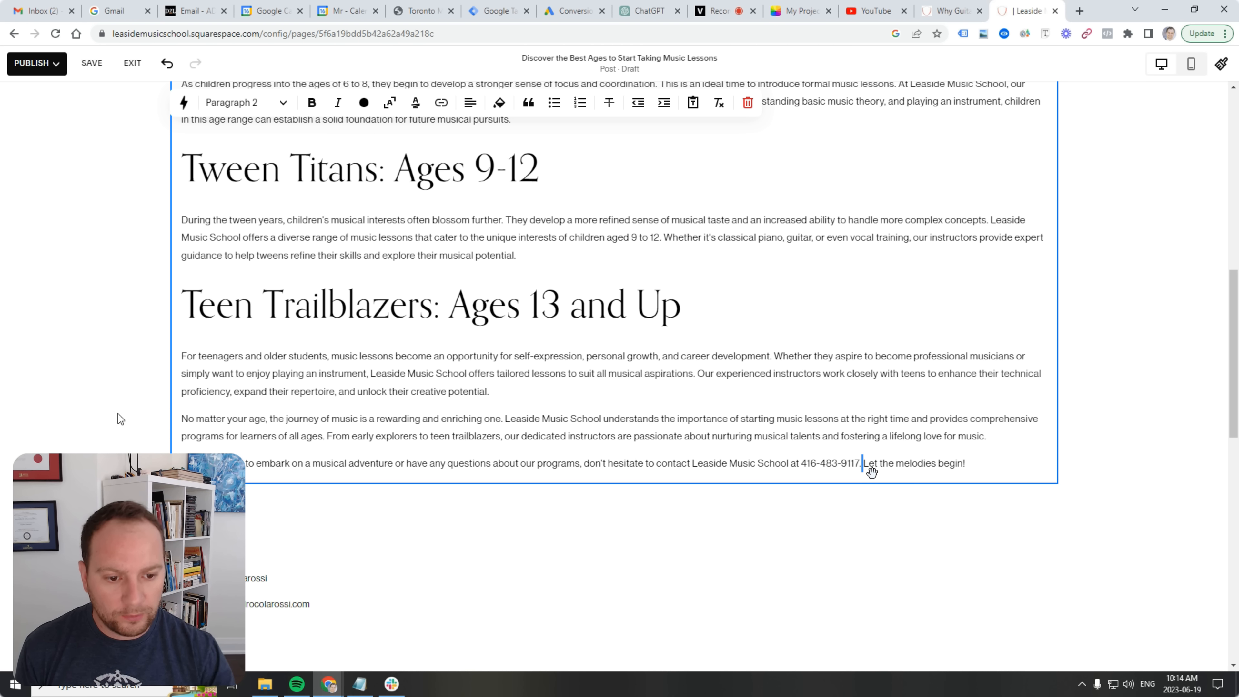
key(Return)
key(Return)
key(BackSpace)
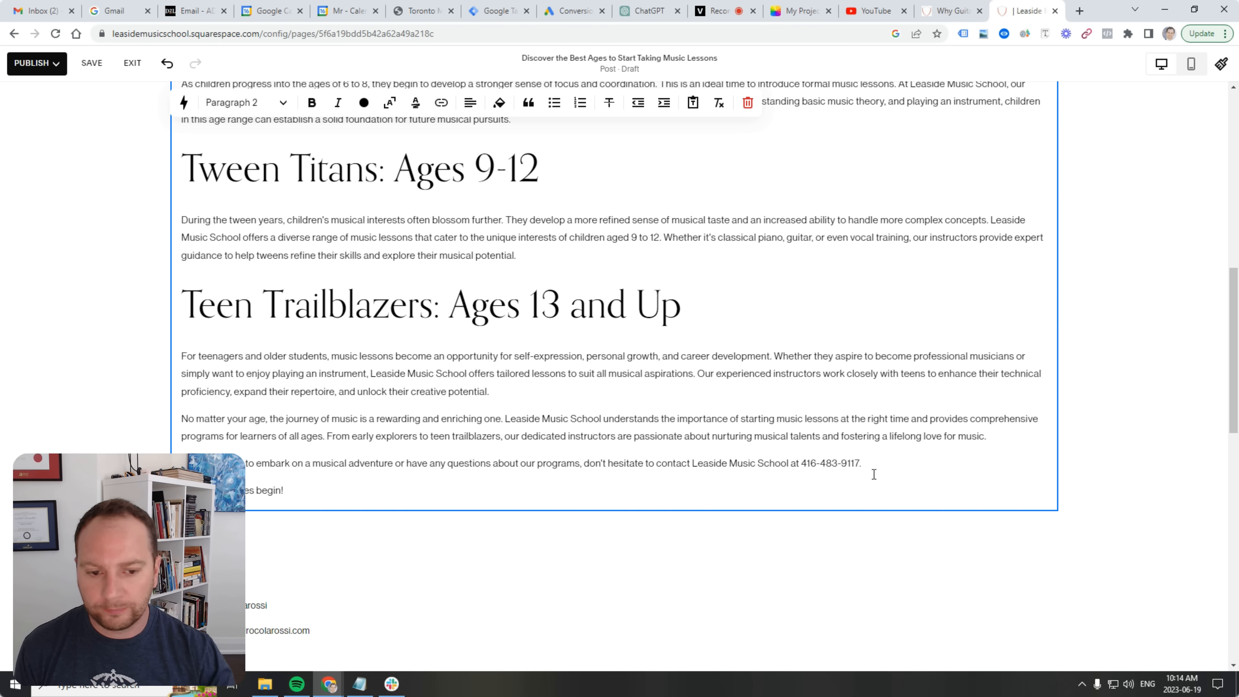
click(843, 461)
drag(858, 464, 801, 463)
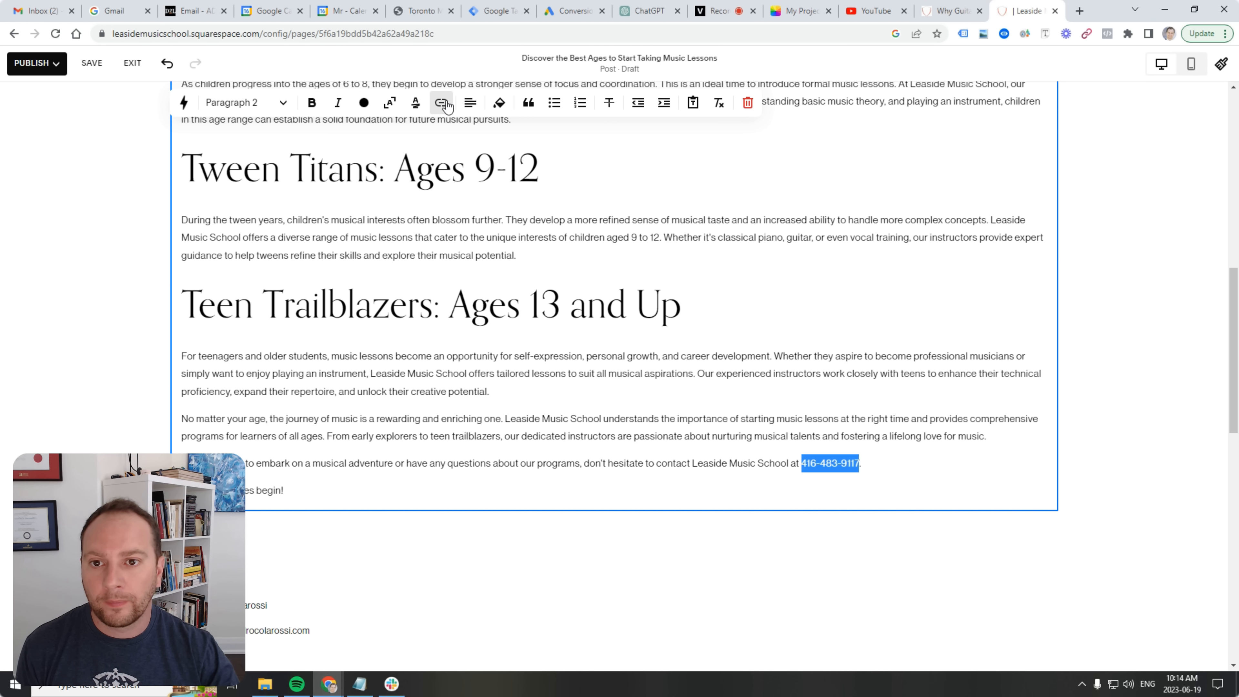
click(442, 109)
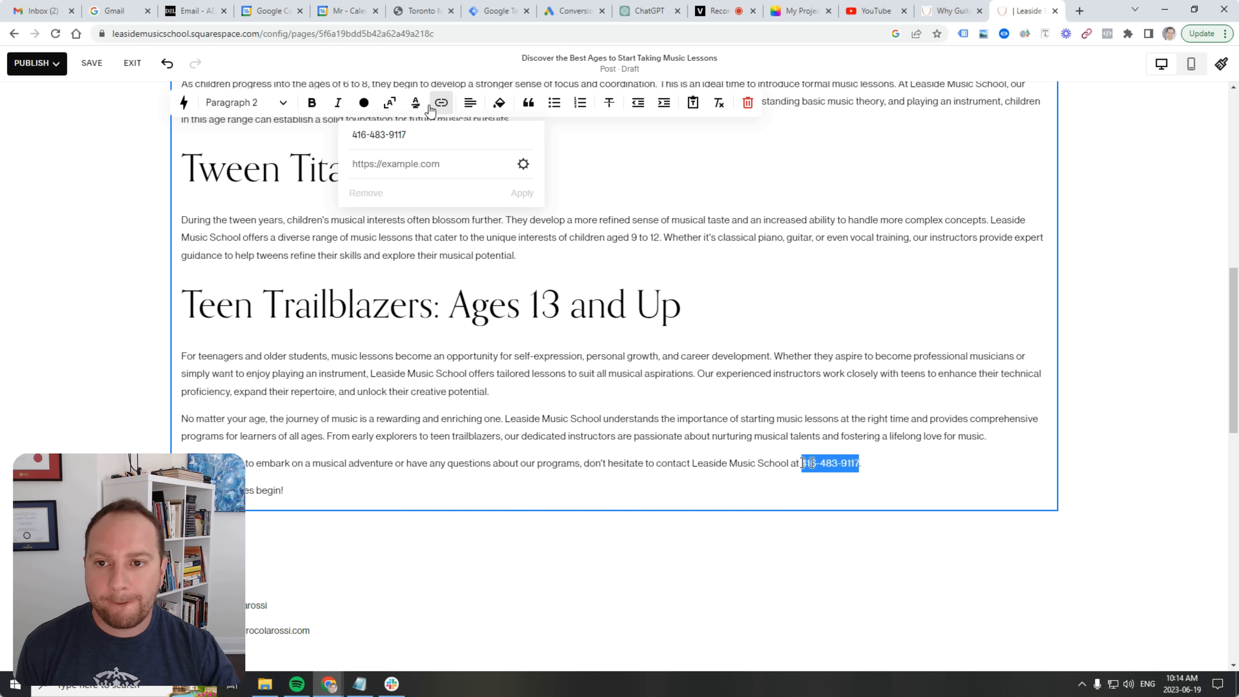
click(523, 167)
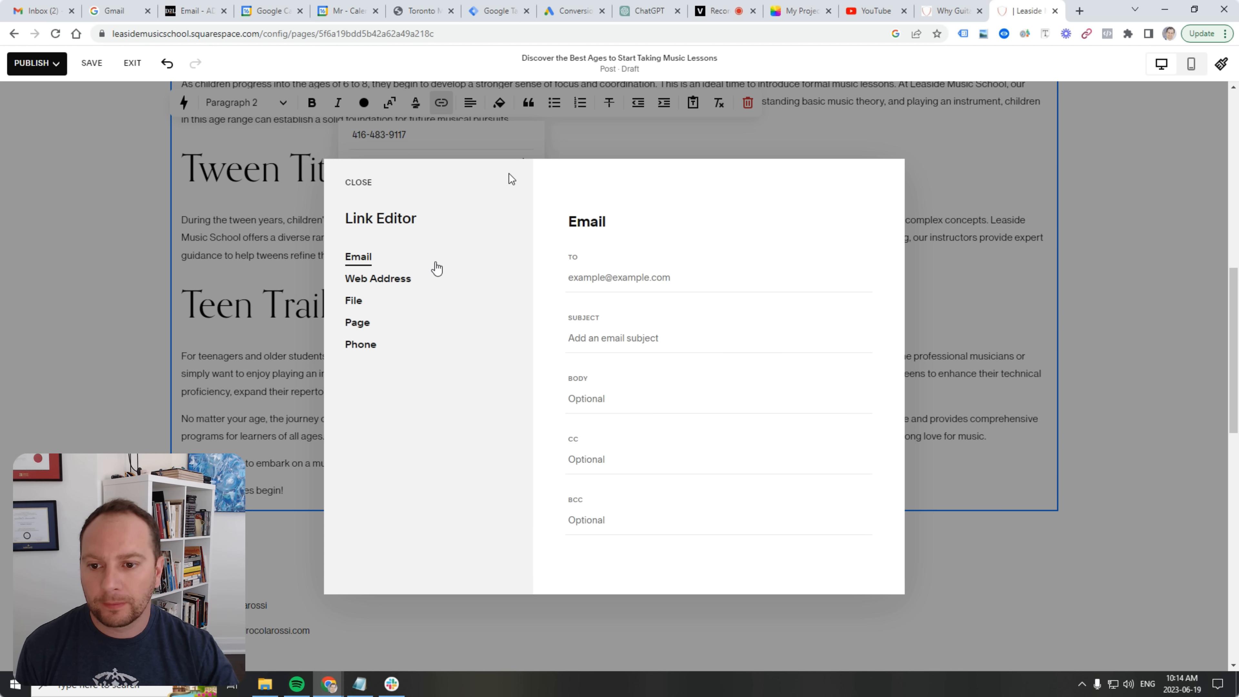
click(380, 343)
right_click(629, 278)
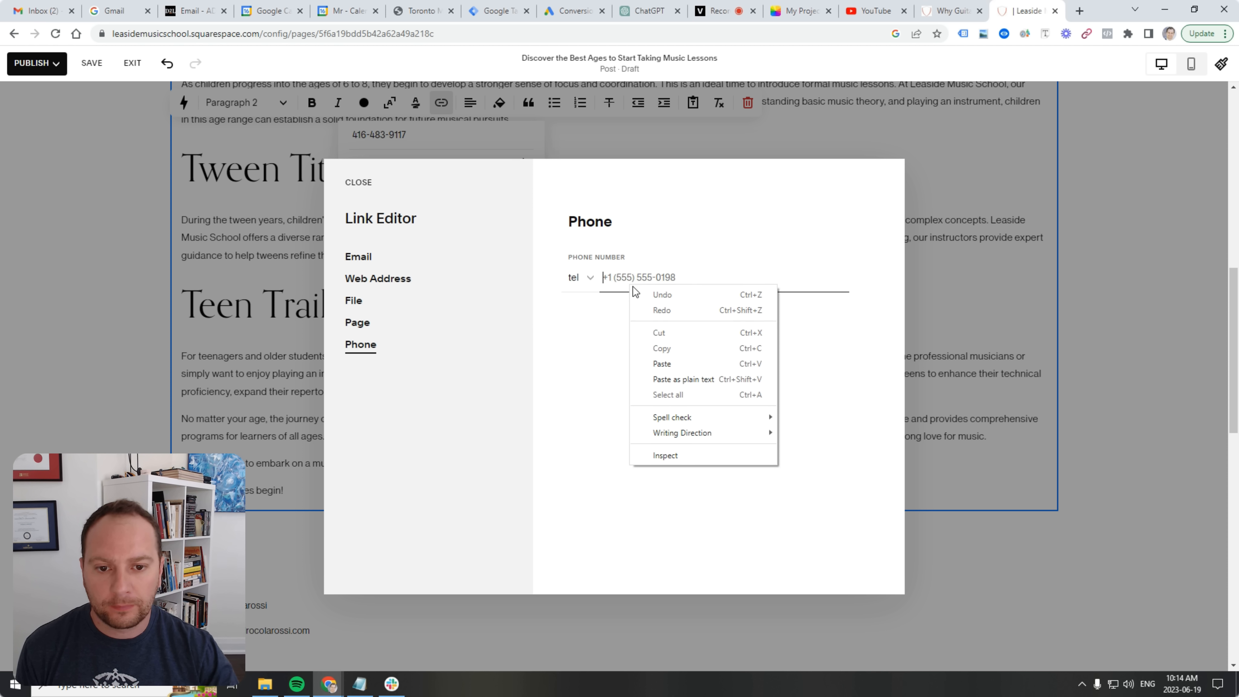
click(629, 278)
click(695, 311)
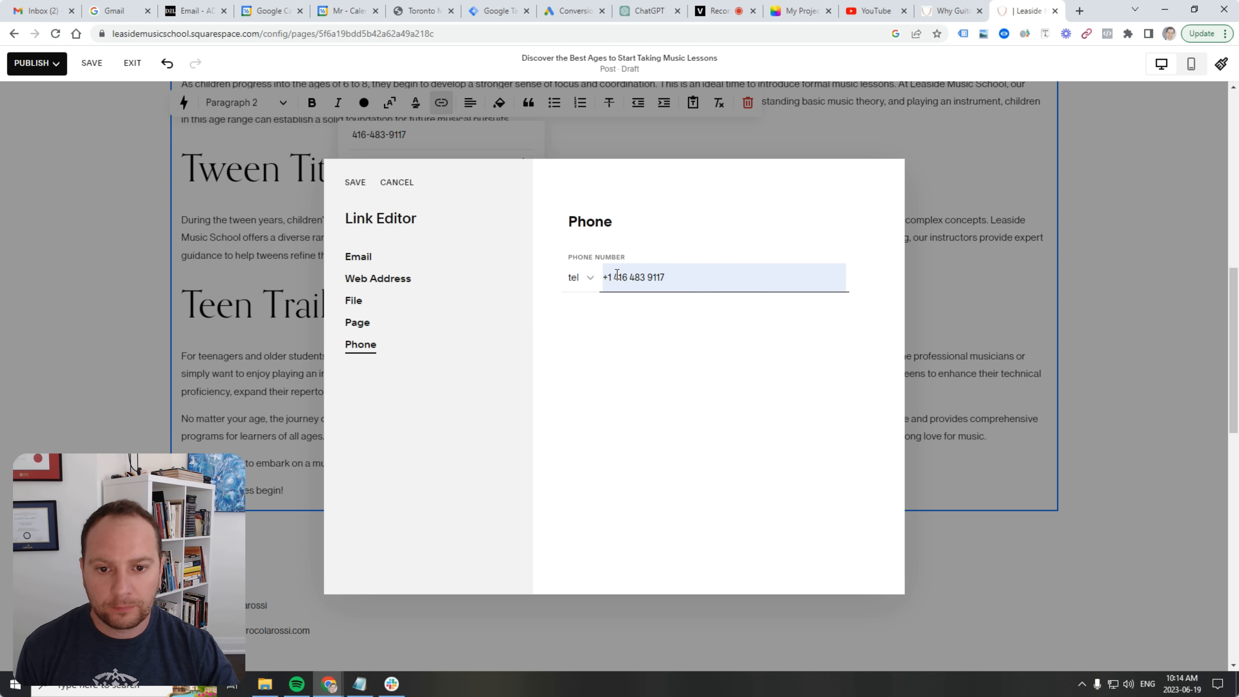
drag(613, 277, 588, 279)
key(BackSpace)
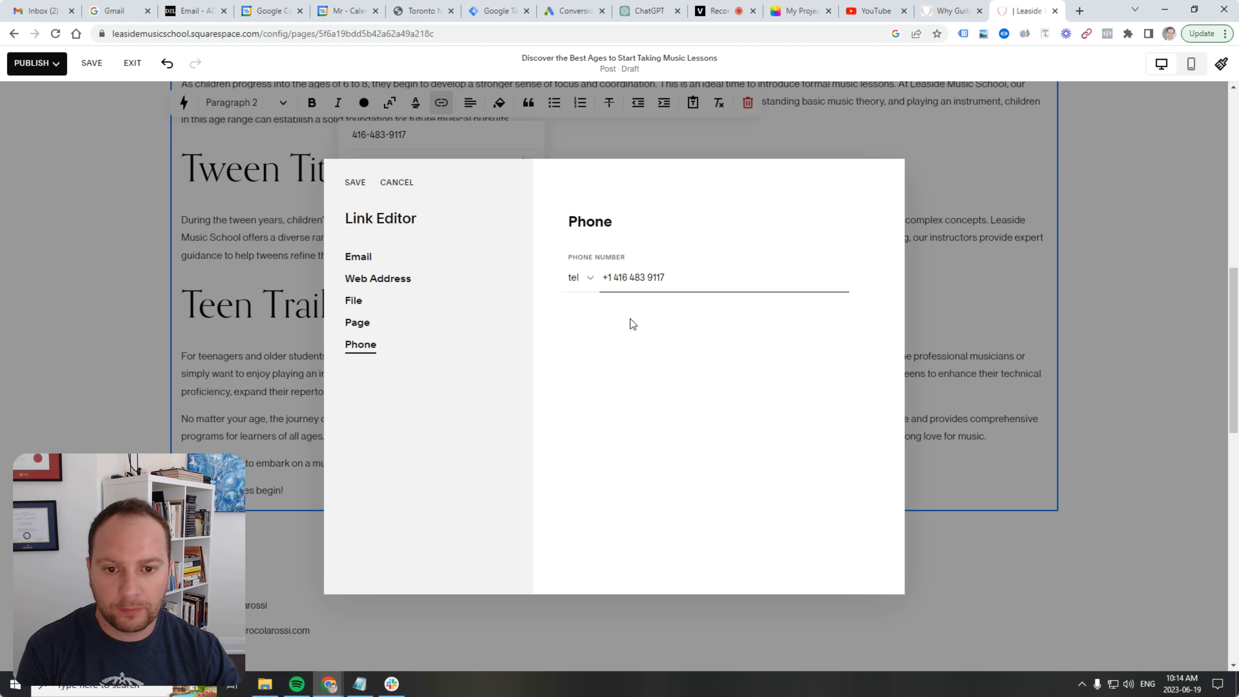
triple_click(623, 278)
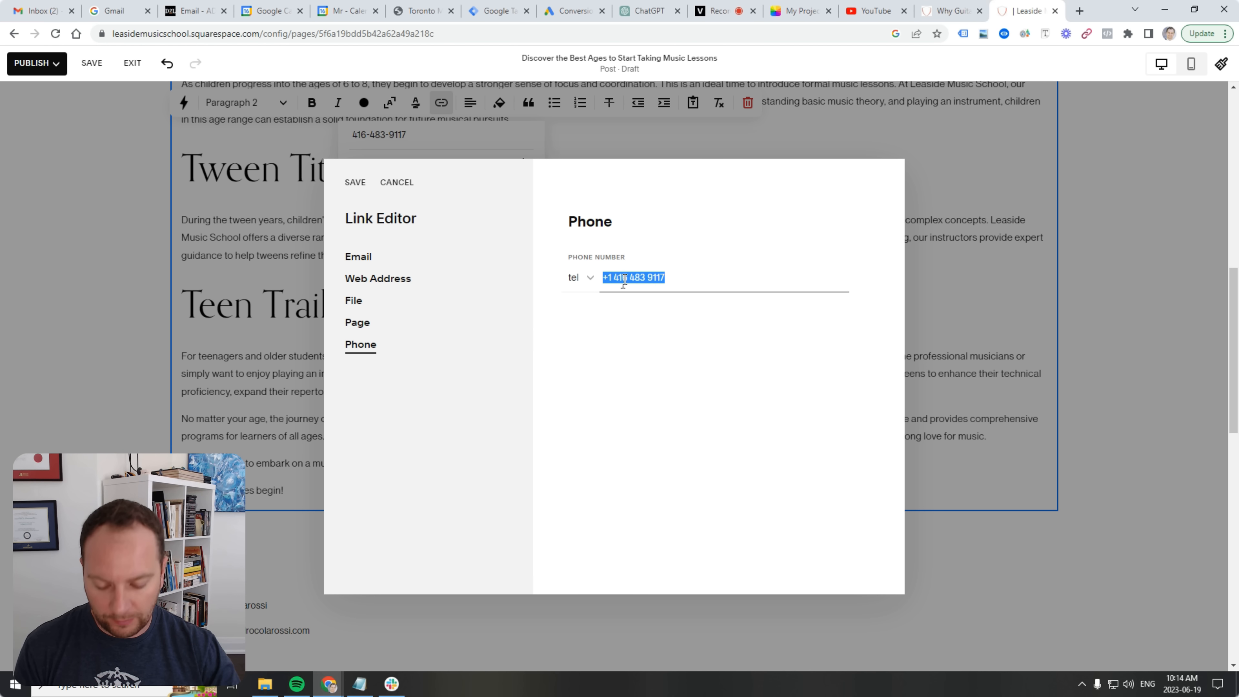
click(349, 184)
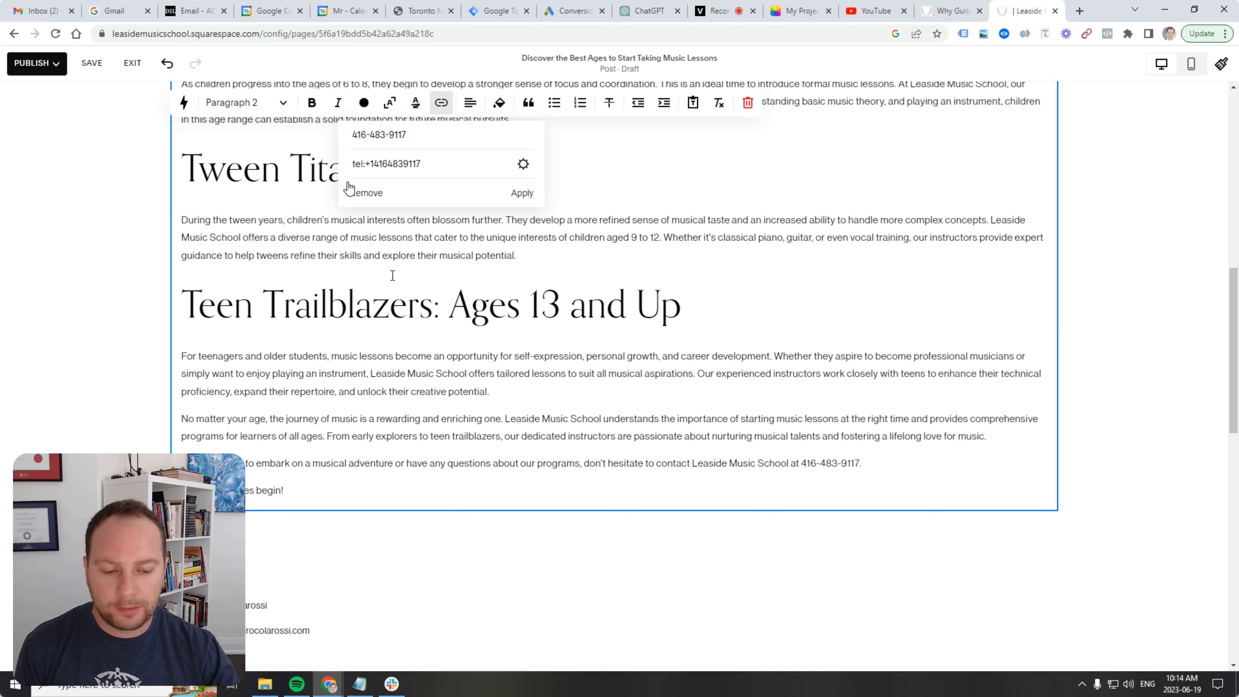
click(522, 193)
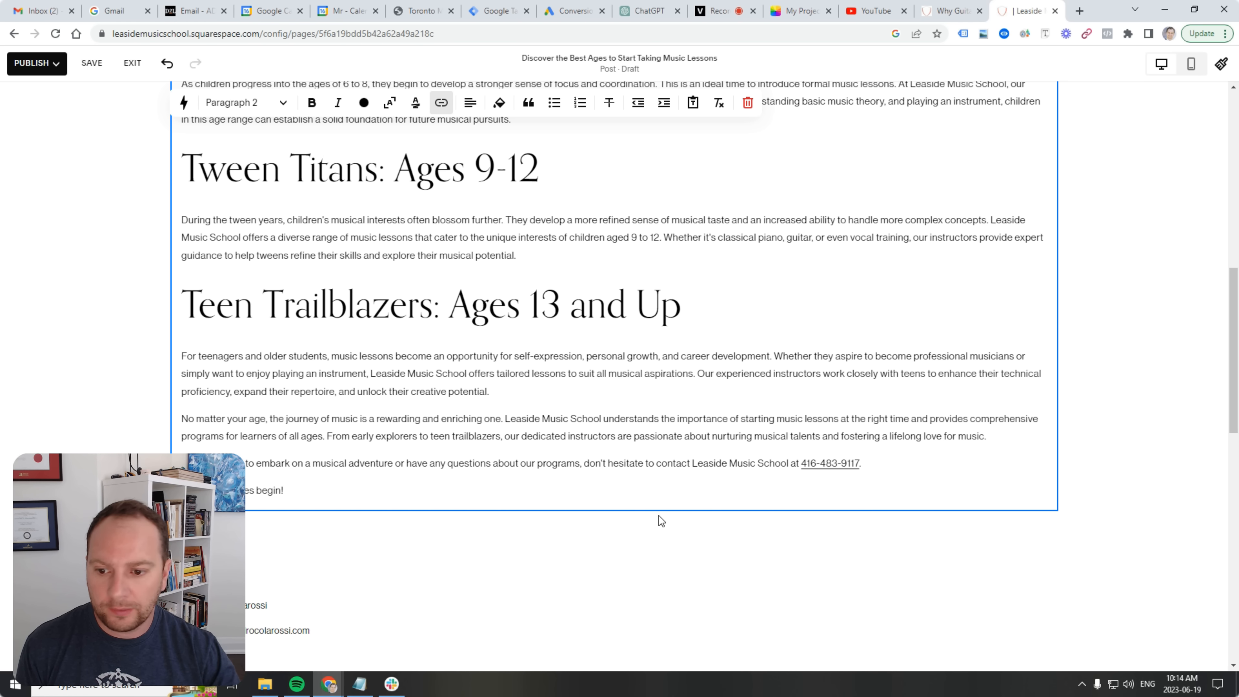
scroll(359, 457, up, 5)
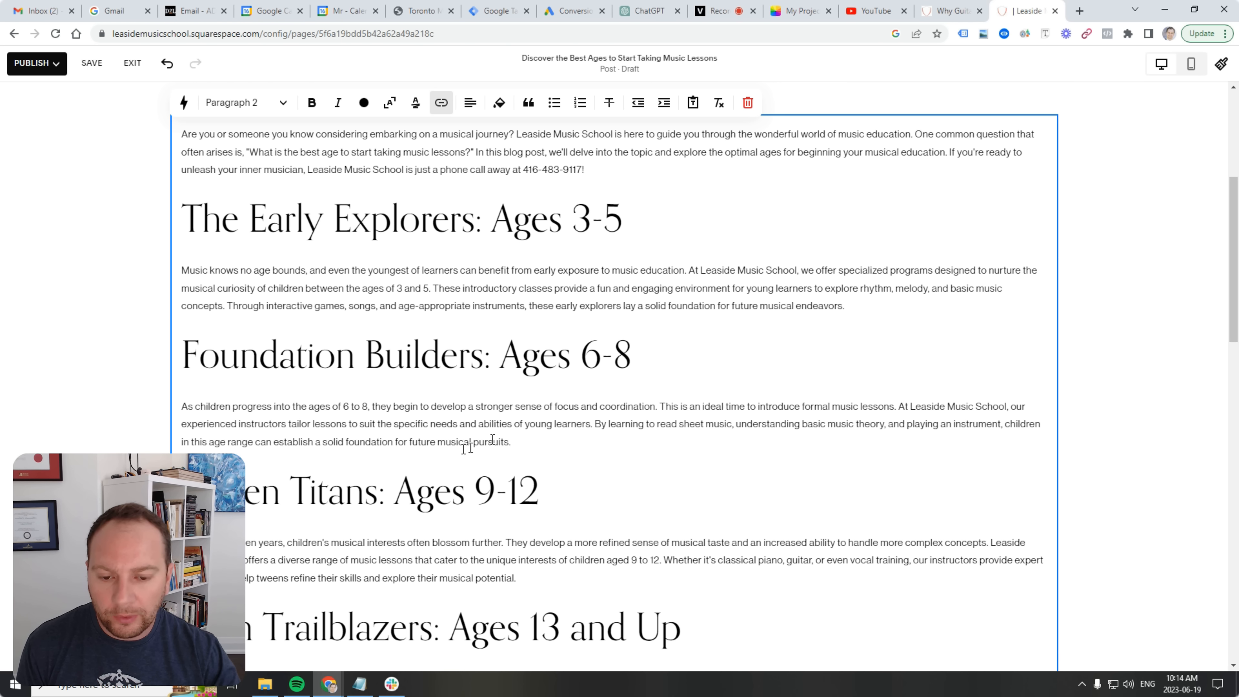
scroll(548, 442, up, 2)
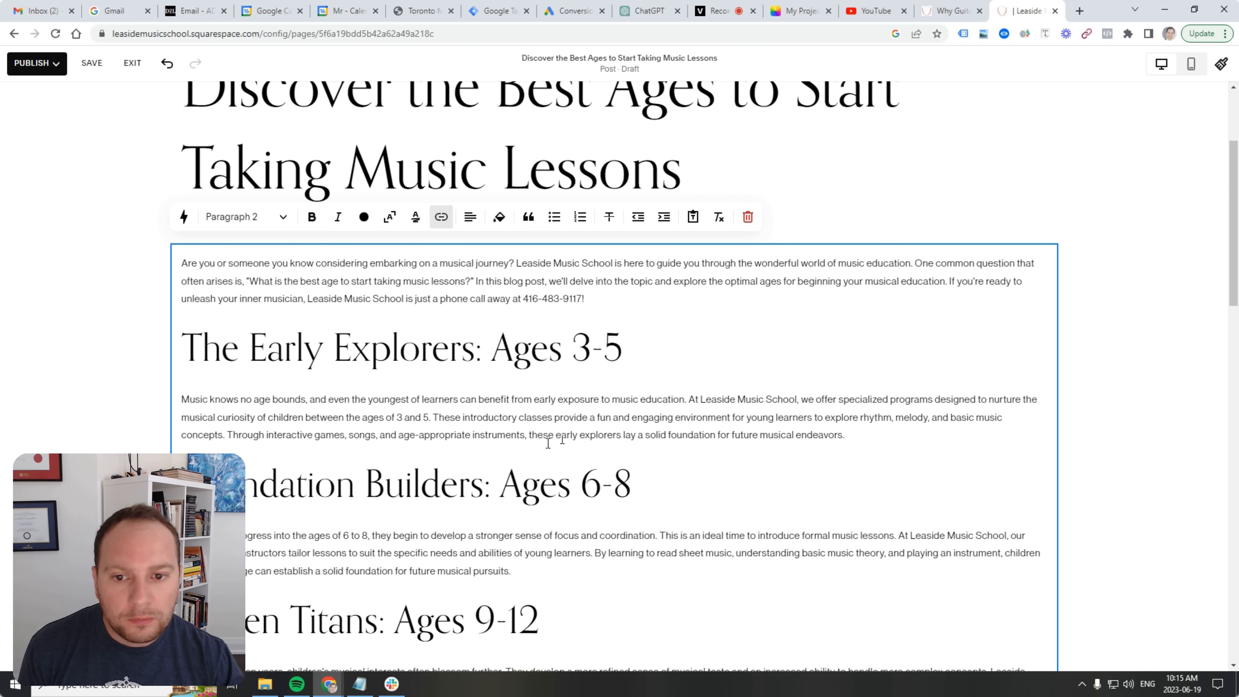
drag(523, 298, 582, 297)
click(441, 217)
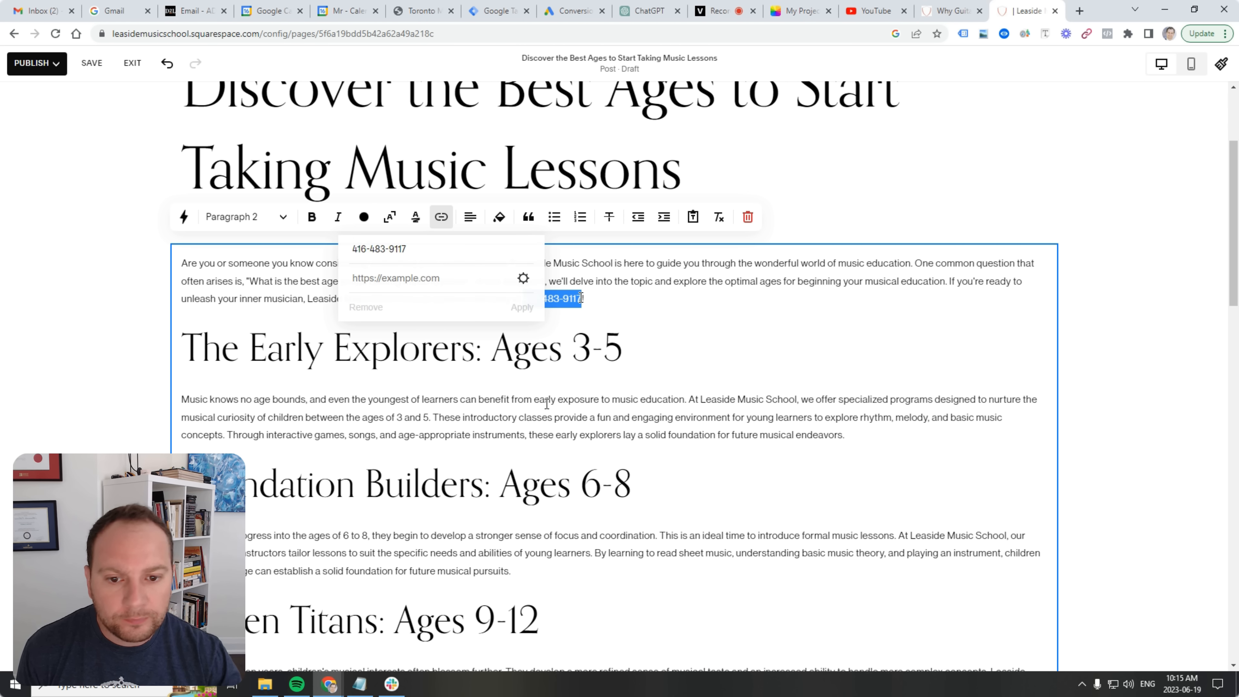
click(523, 279)
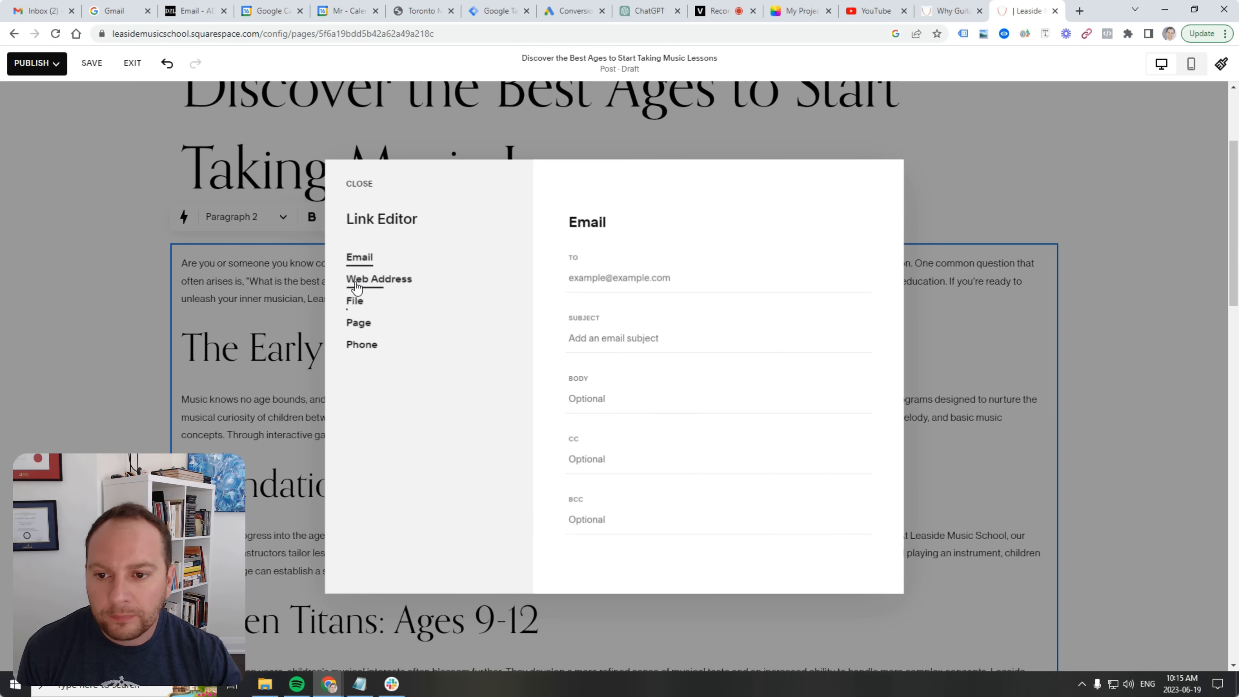
click(361, 344)
click(658, 278)
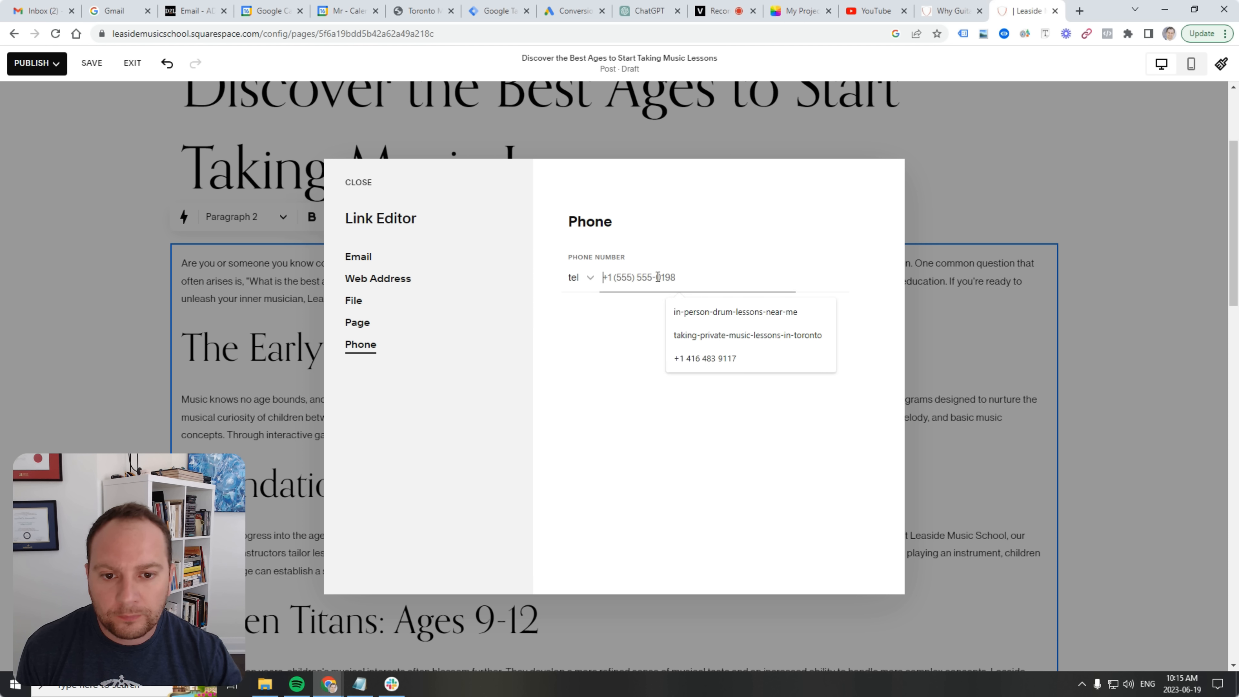
right_click(659, 278)
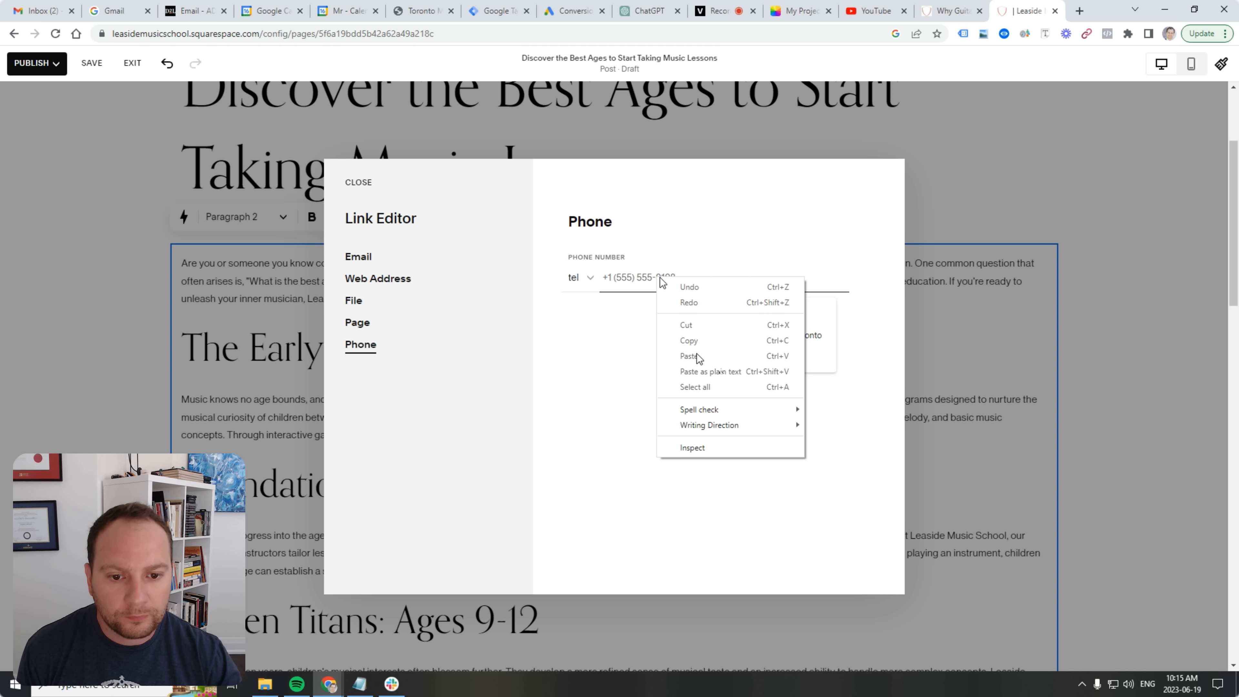
click(634, 354)
click(648, 280)
click(696, 362)
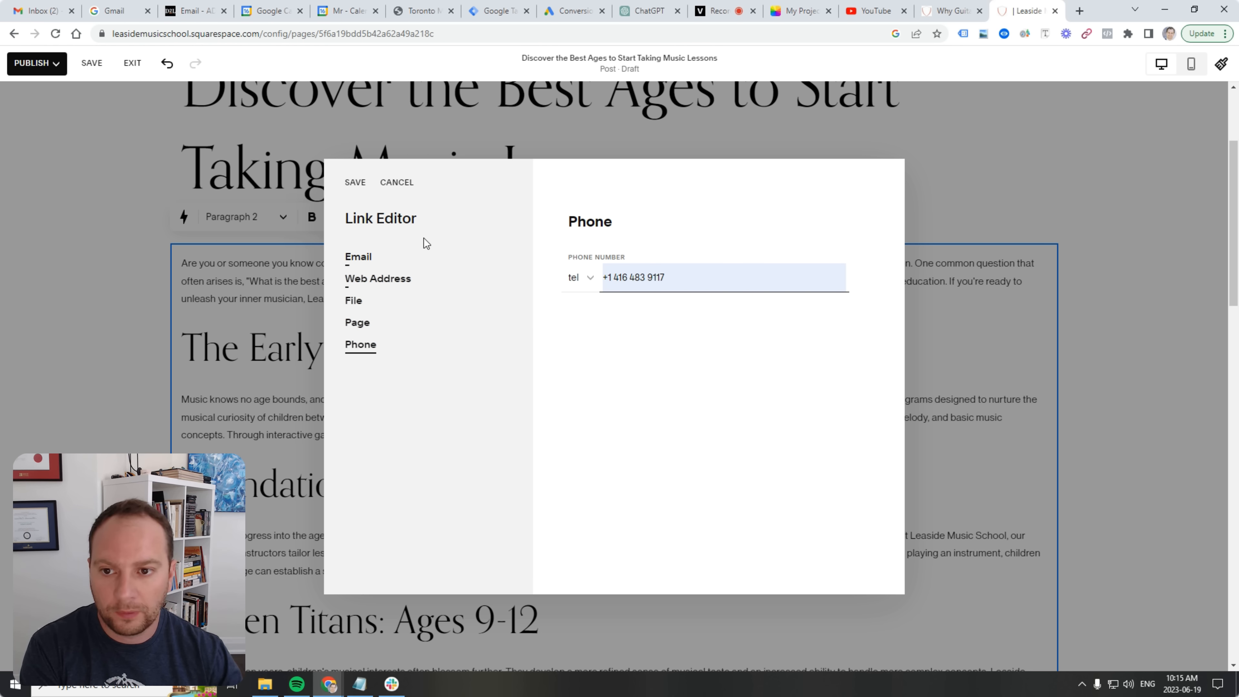
click(355, 182)
click(530, 305)
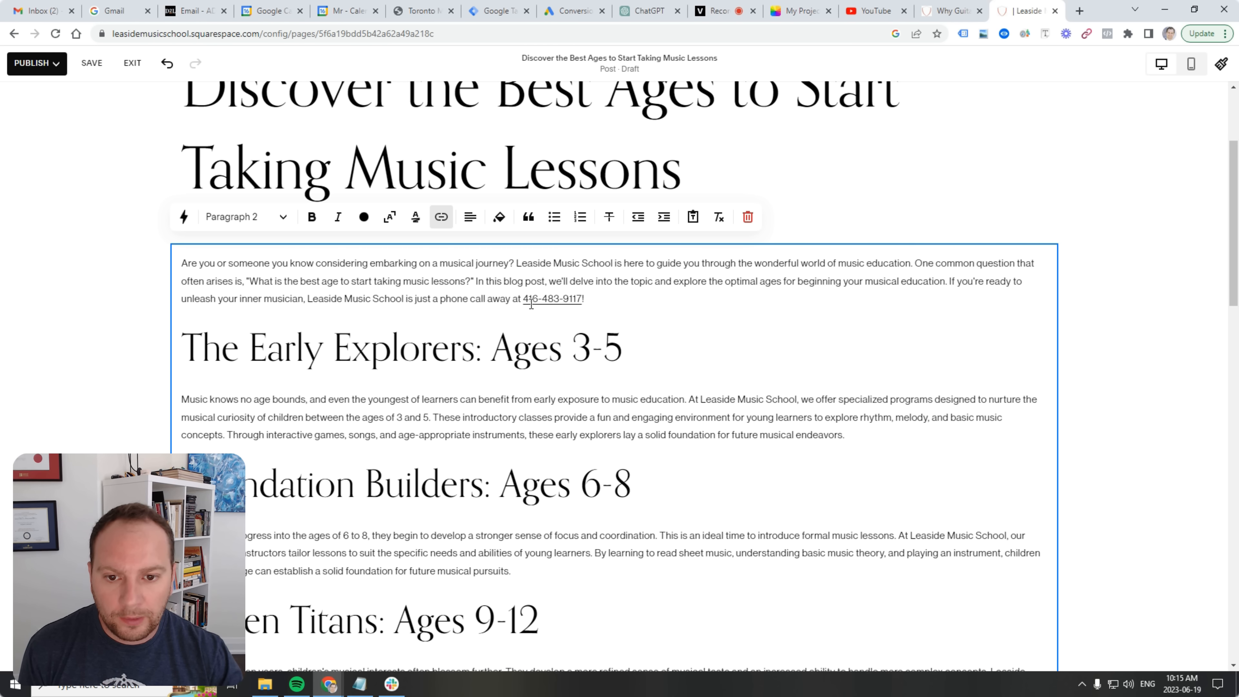
scroll(380, 290, down, 8)
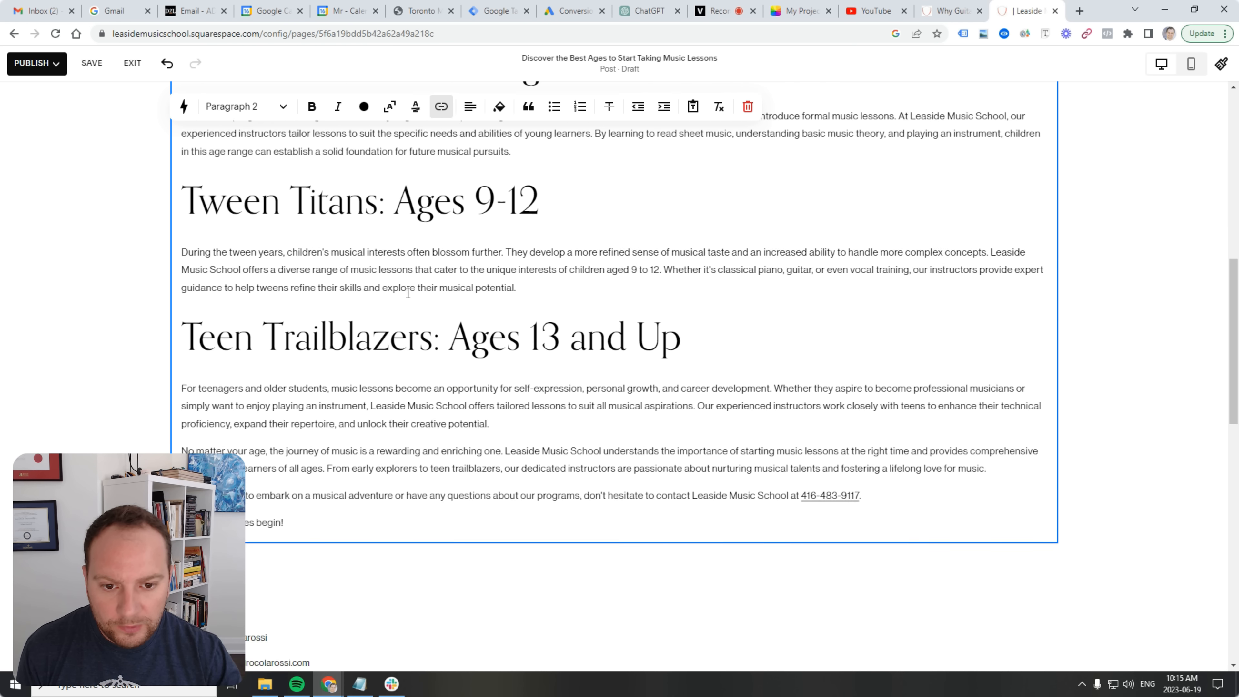
scroll(547, 350, up, 10)
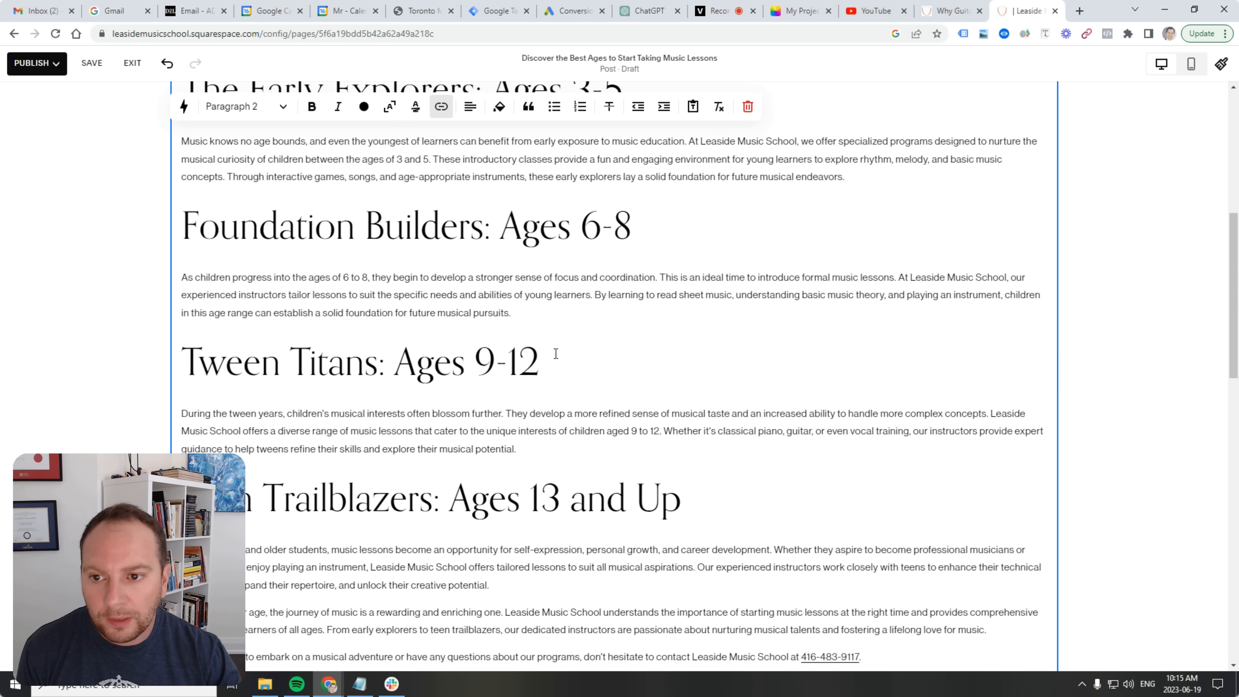
click(183, 438)
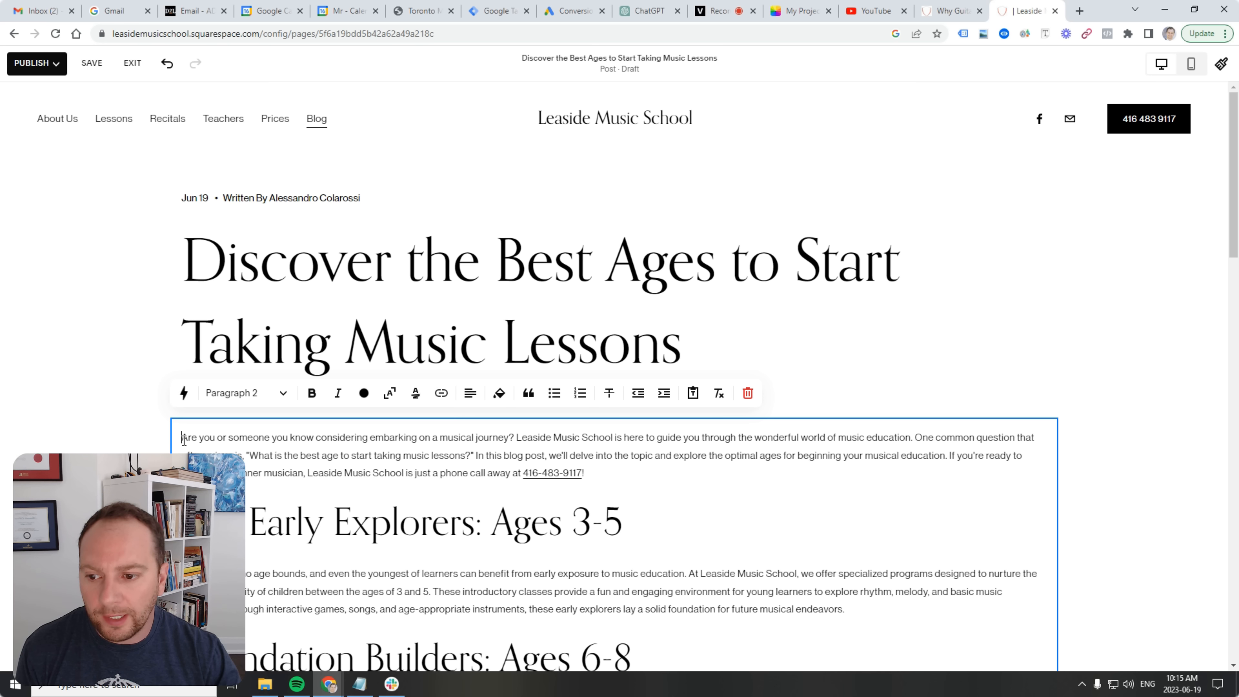
key(Return)
key(Return)
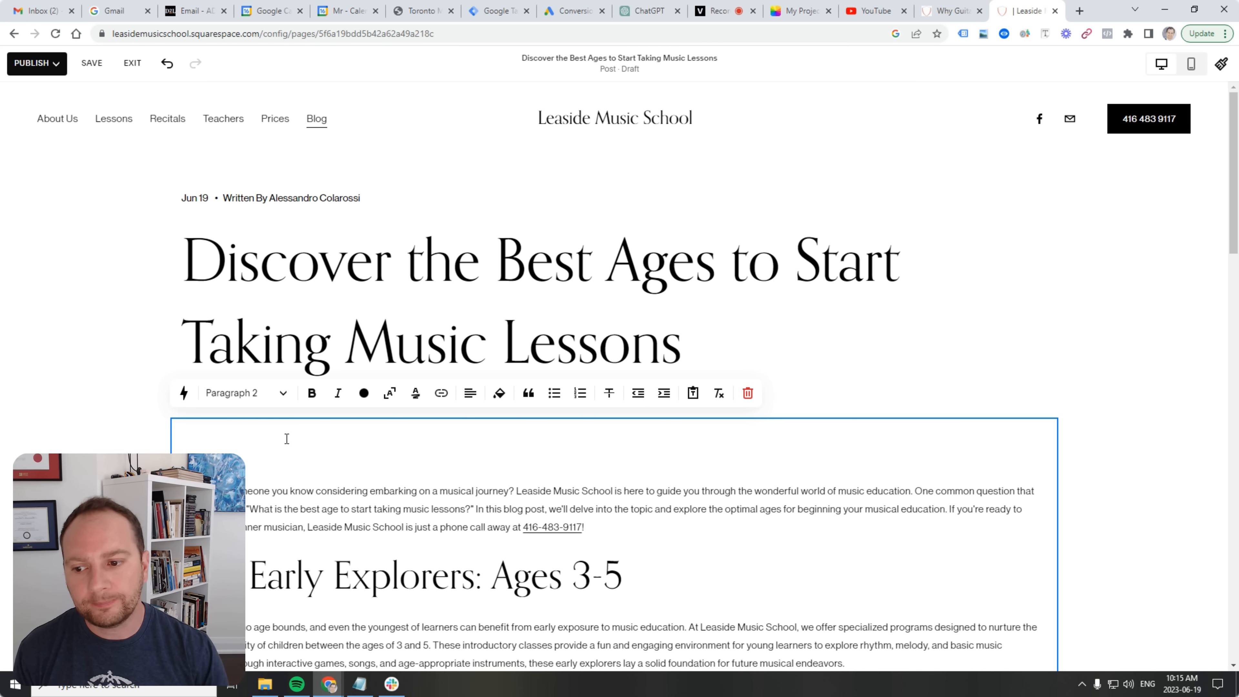
key(BackSpace)
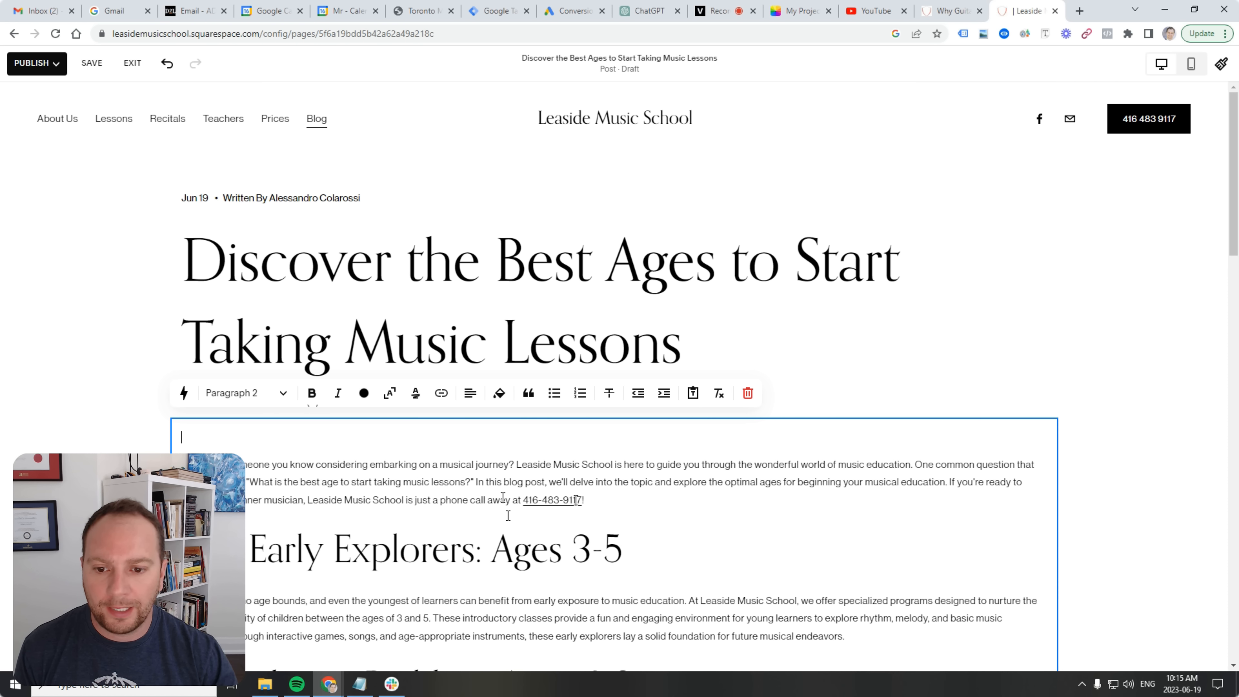
click(291, 431)
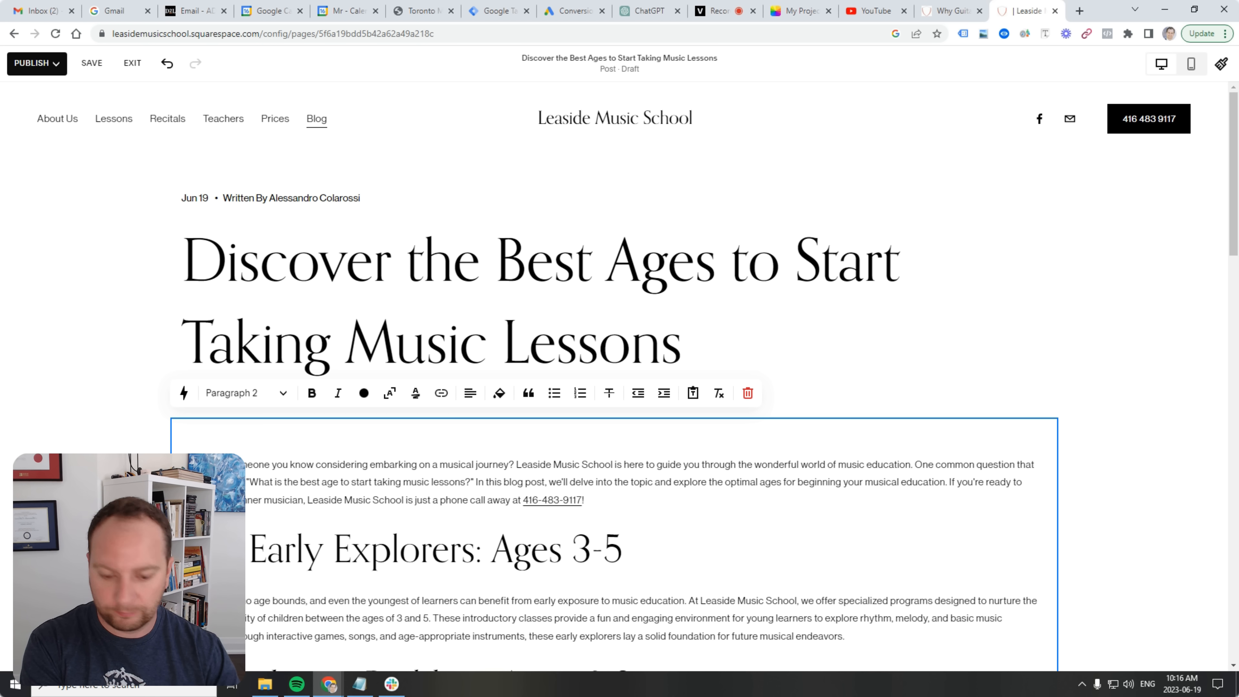
key(Delete)
click(882, 393)
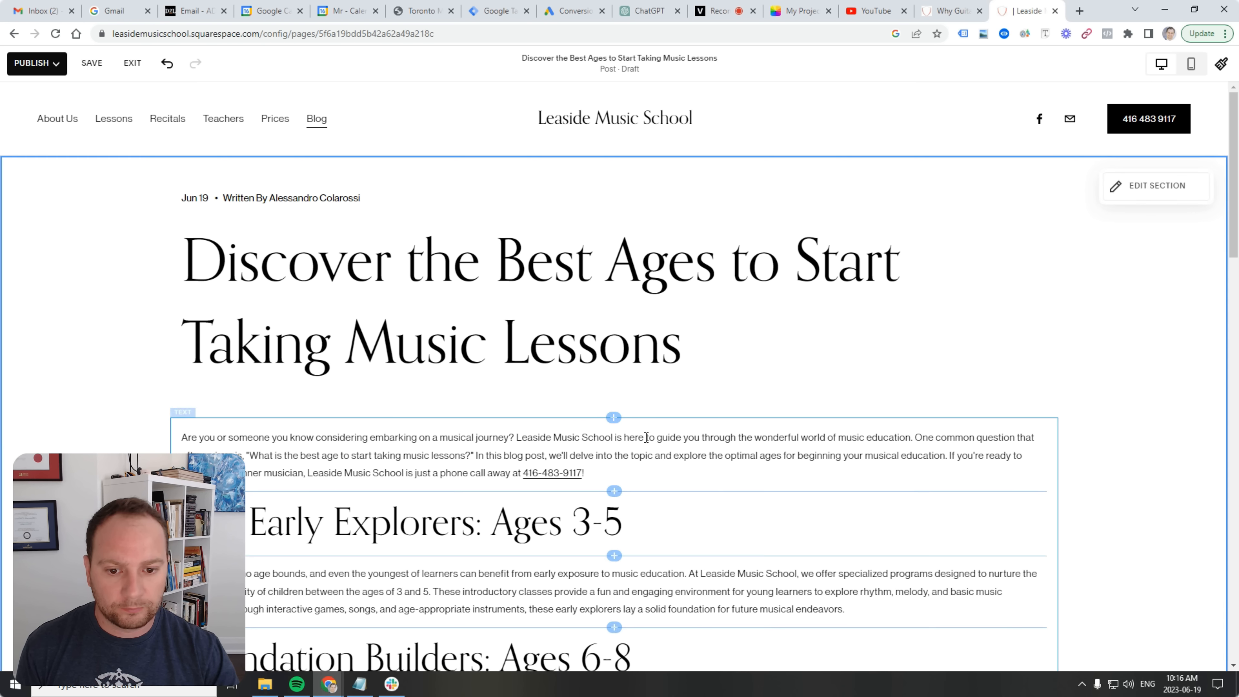
Insert a Gallery block above the intro and choose Upload images.
click(614, 418)
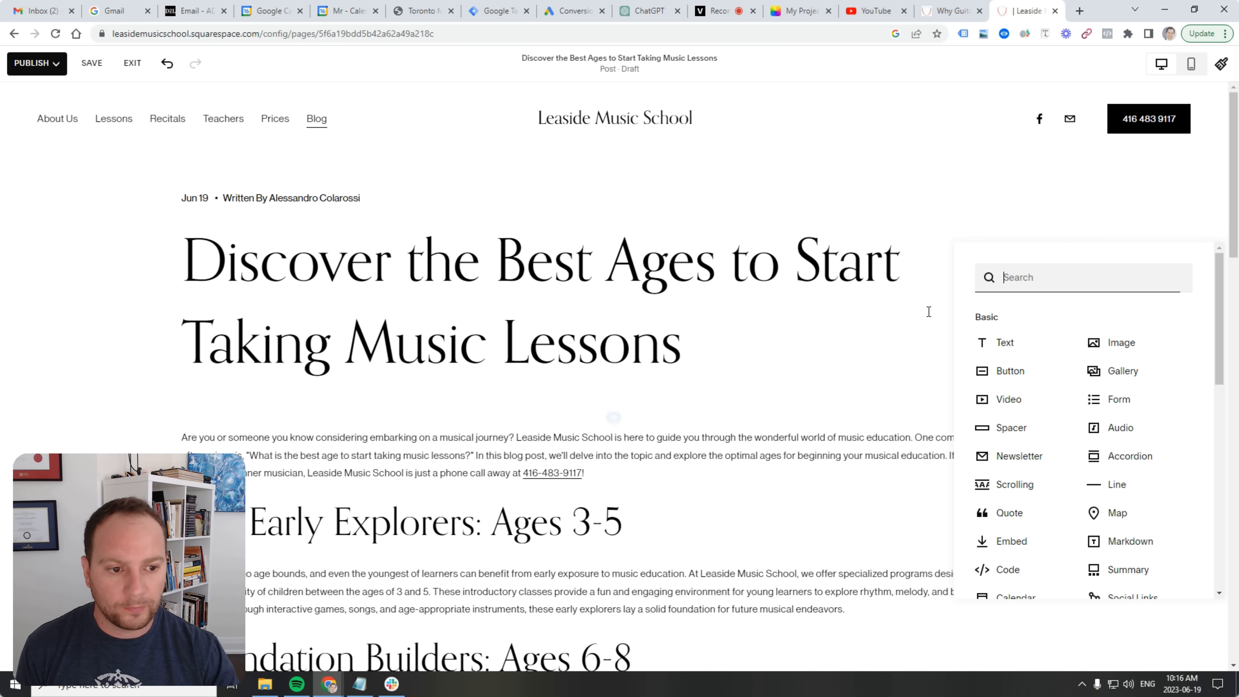
click(1110, 374)
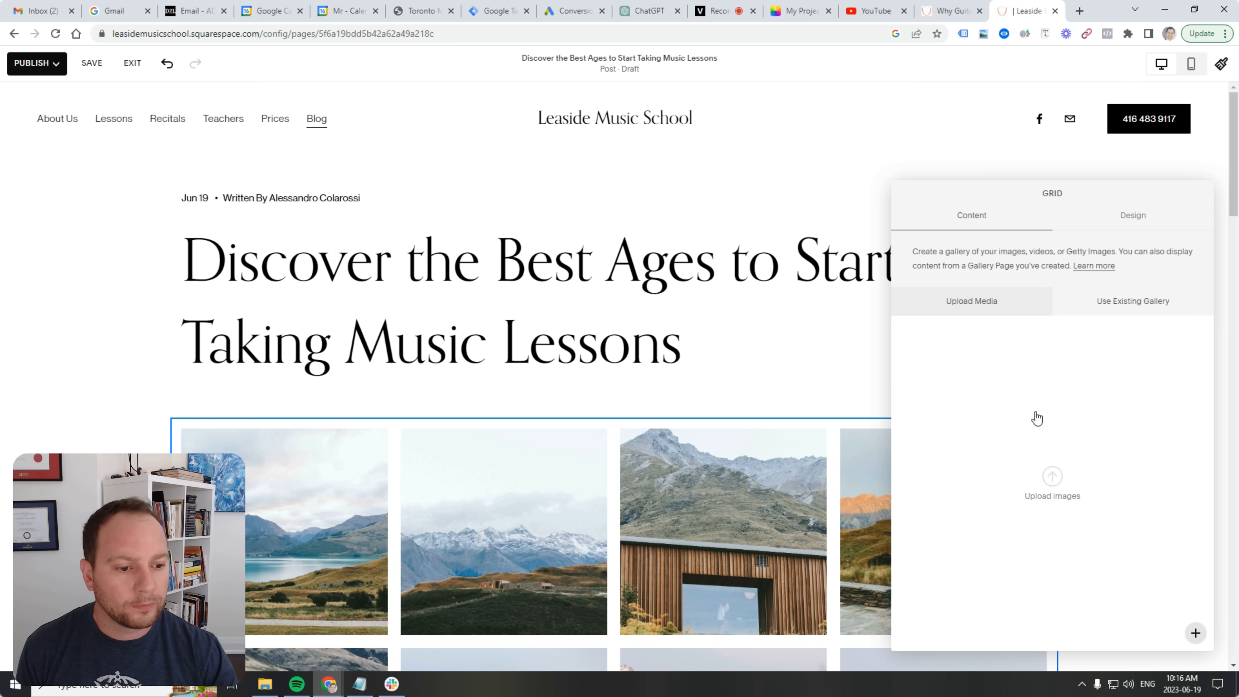
click(1051, 476)
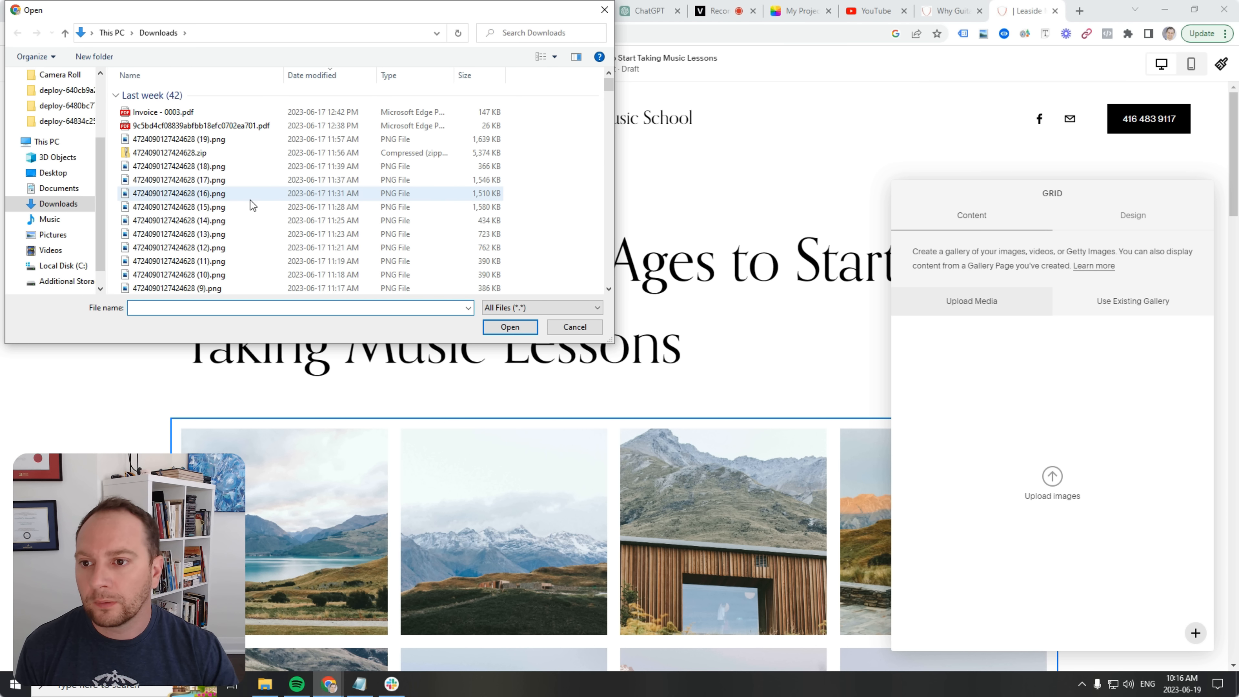
Cancel the Downloads file picker without choosing images and close the Grid gallery panel.
scroll(251, 204, down, 10)
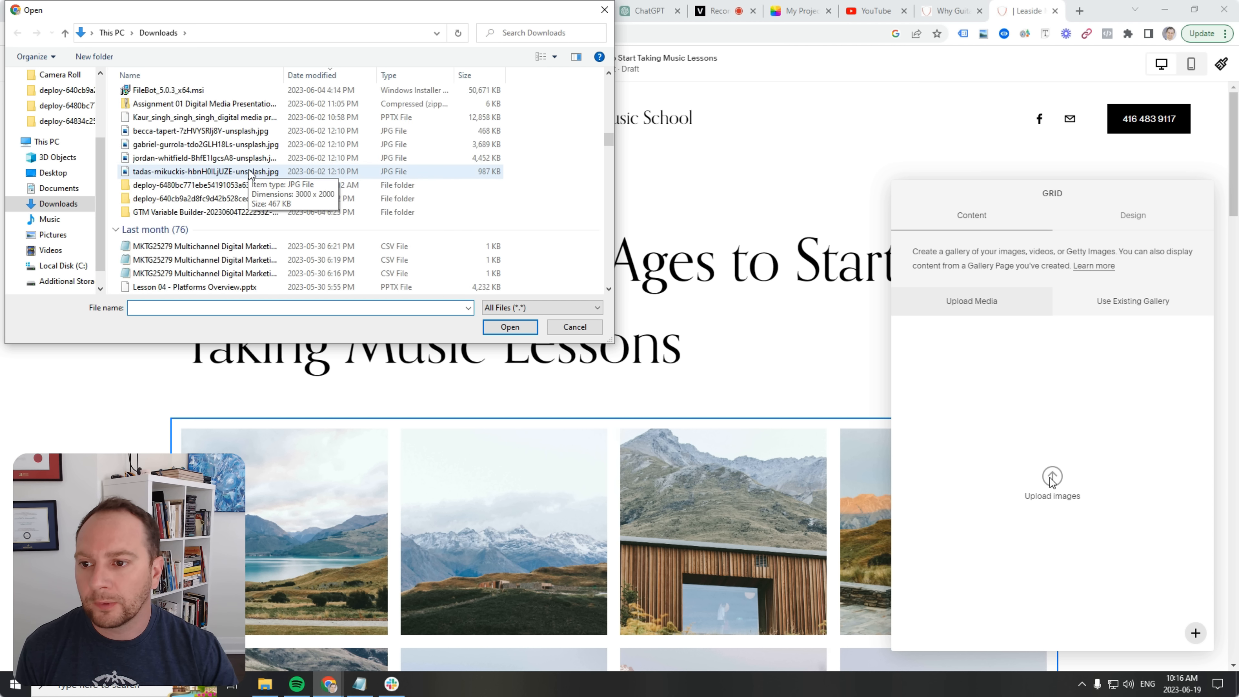
scroll(250, 173, down, 10)
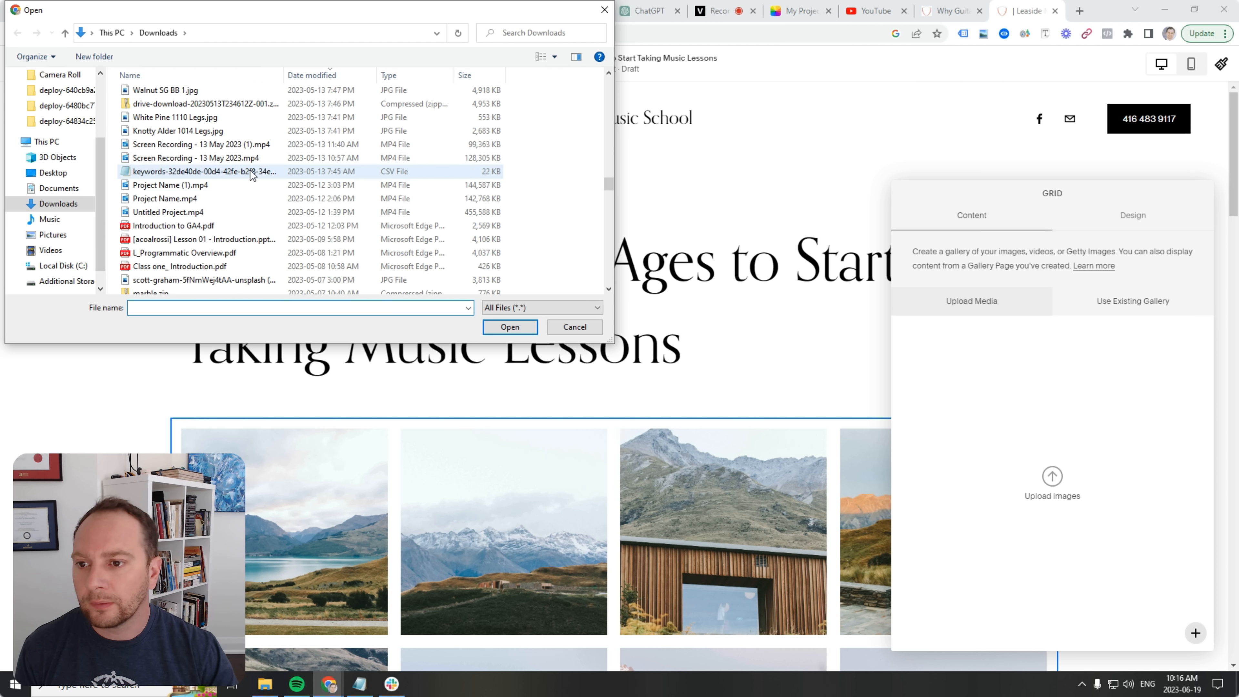
scroll(251, 173, up, 1)
scroll(254, 183, down, 3)
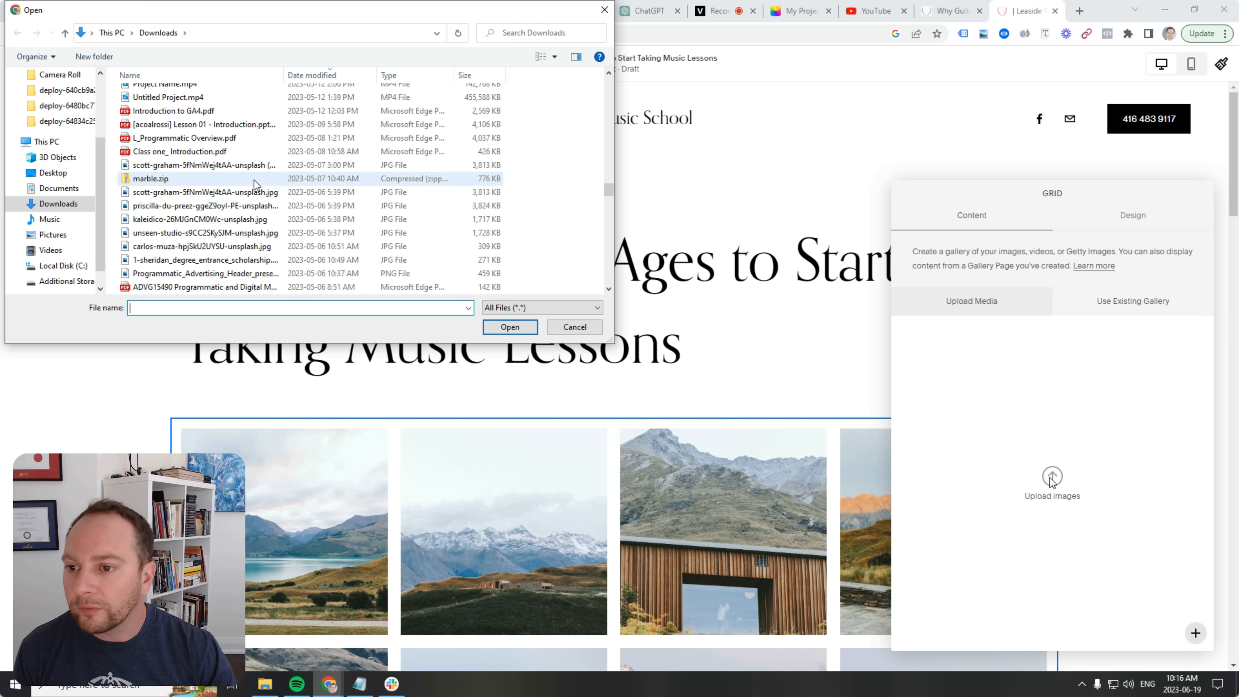
scroll(254, 184, down, 2)
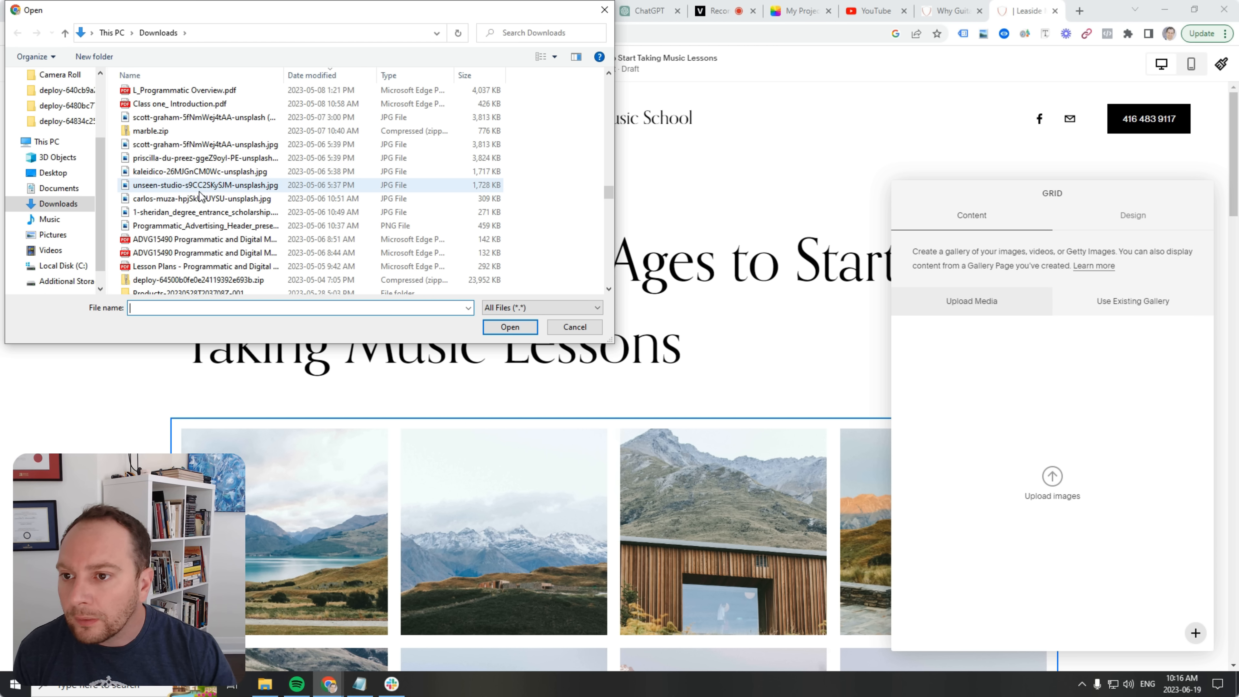
scroll(251, 224, down, 2)
scroll(250, 225, up, 2)
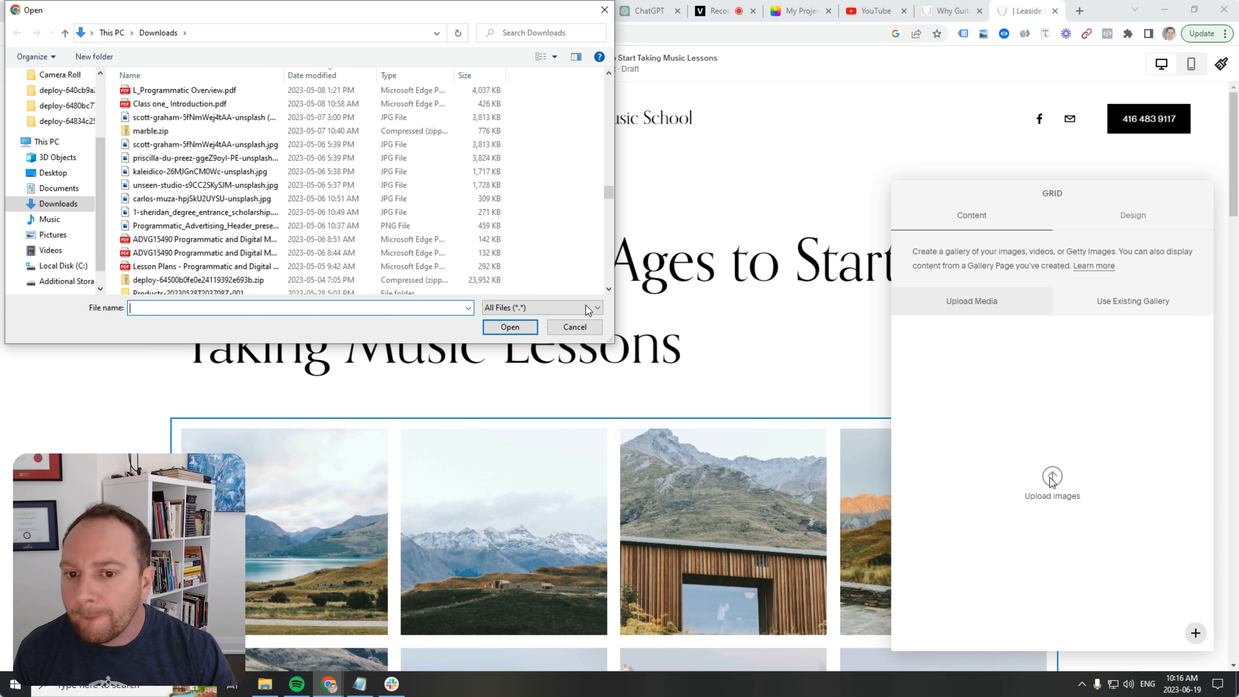
click(582, 327)
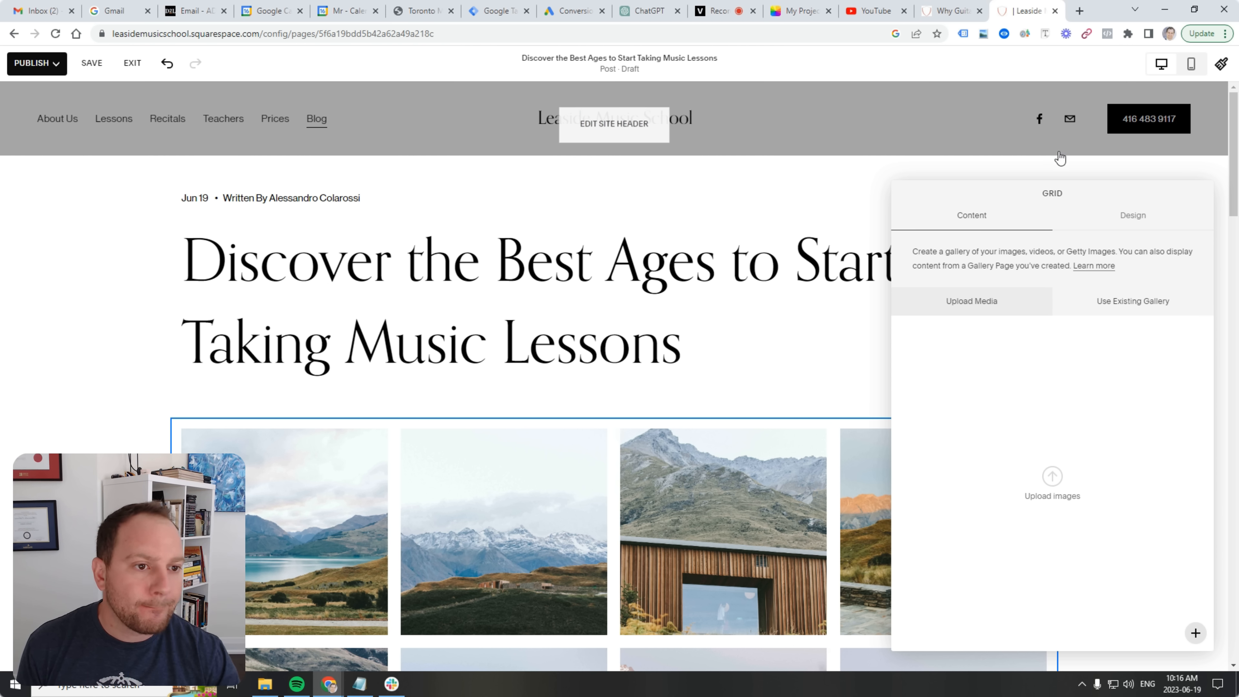
click(967, 156)
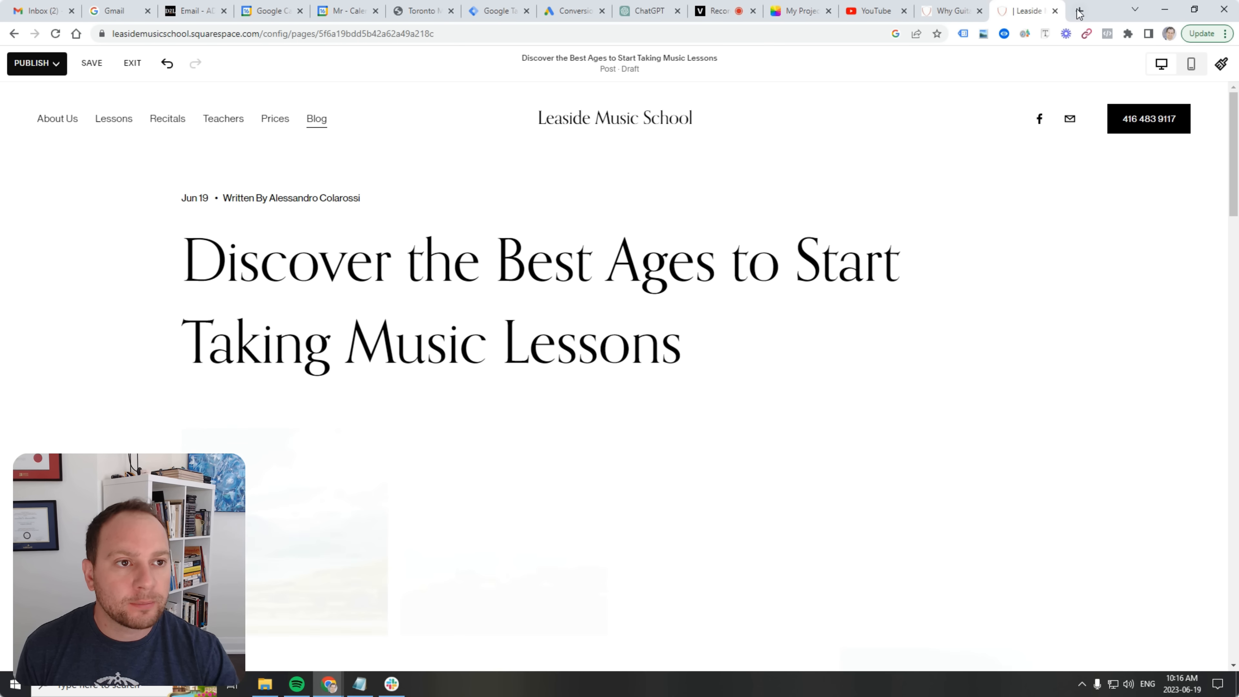
Open the Unsplash website in a new tab.
click(1079, 11)
text(unb)
key(BackSpace)
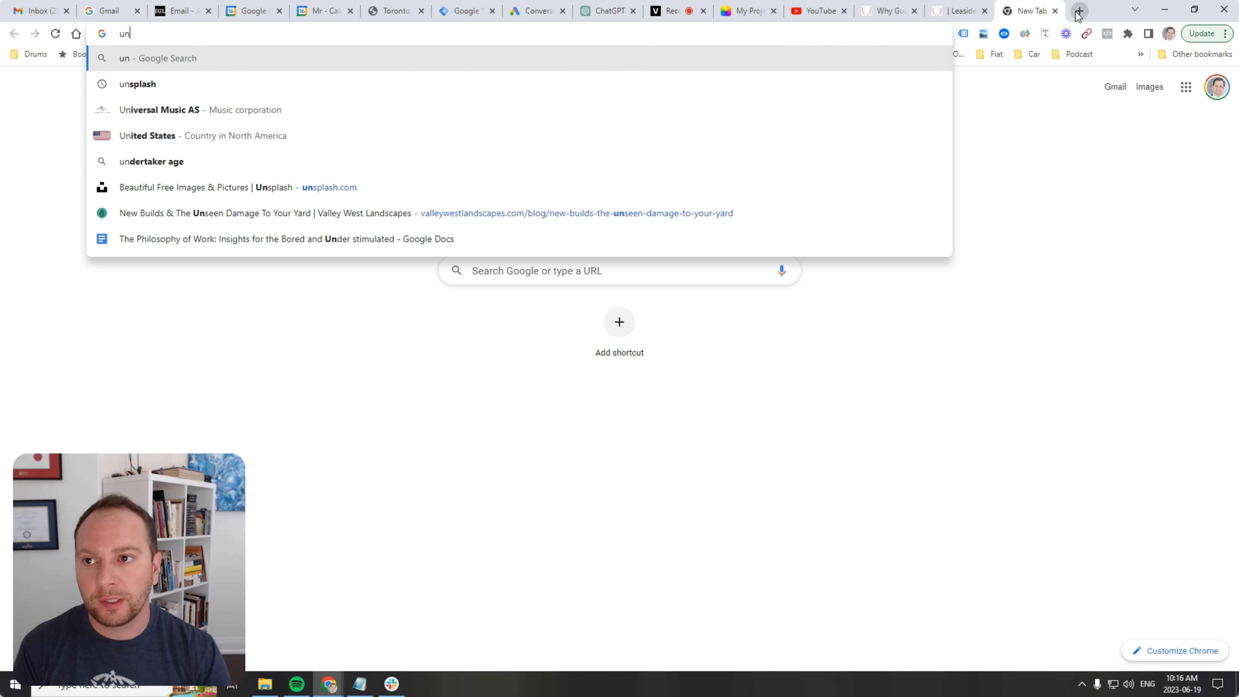
text(less)
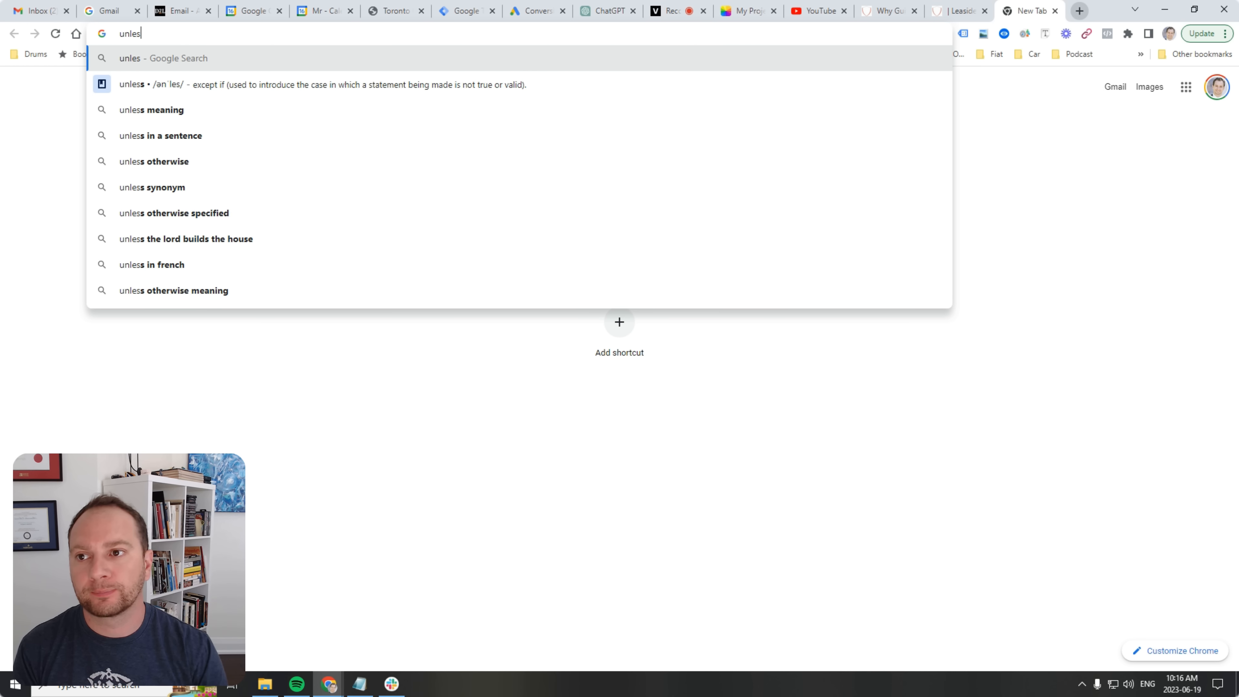
key(BackSpace)
key(BackSpace)
key(BackSpace)
key(BackSpace)
text(splash.com)
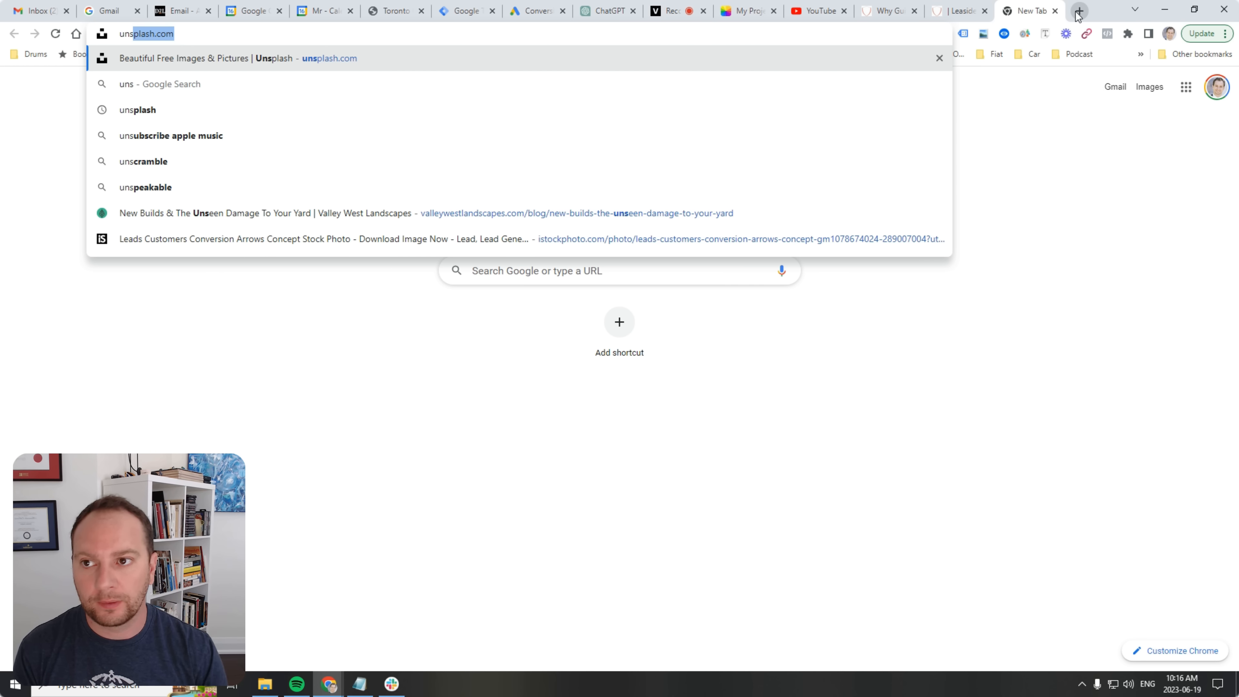
key(Return)
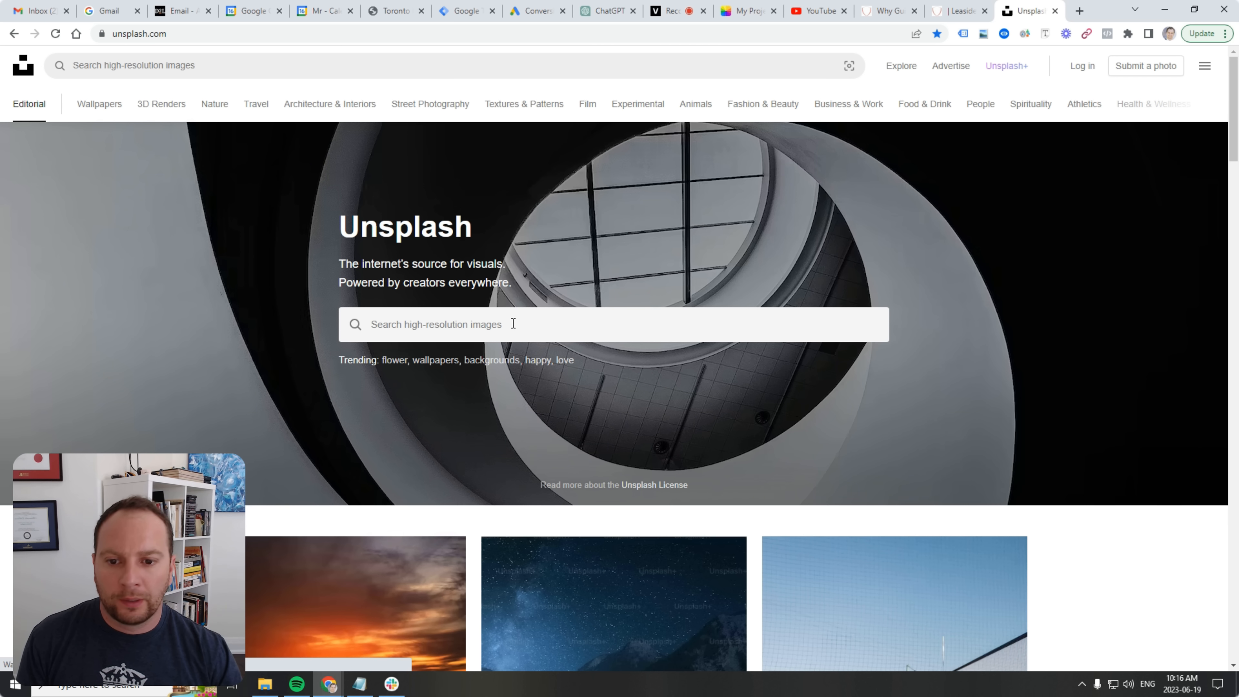
Search Unsplash for "music lessons".
click(513, 323)
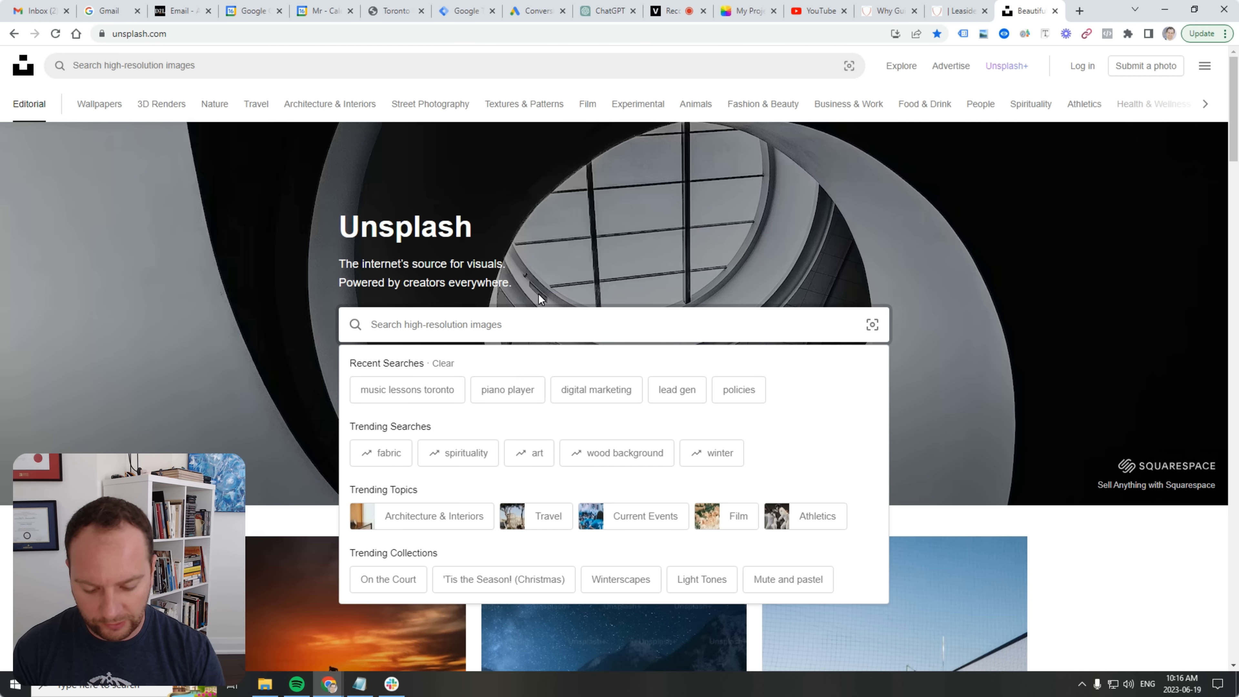
text(music lessons)
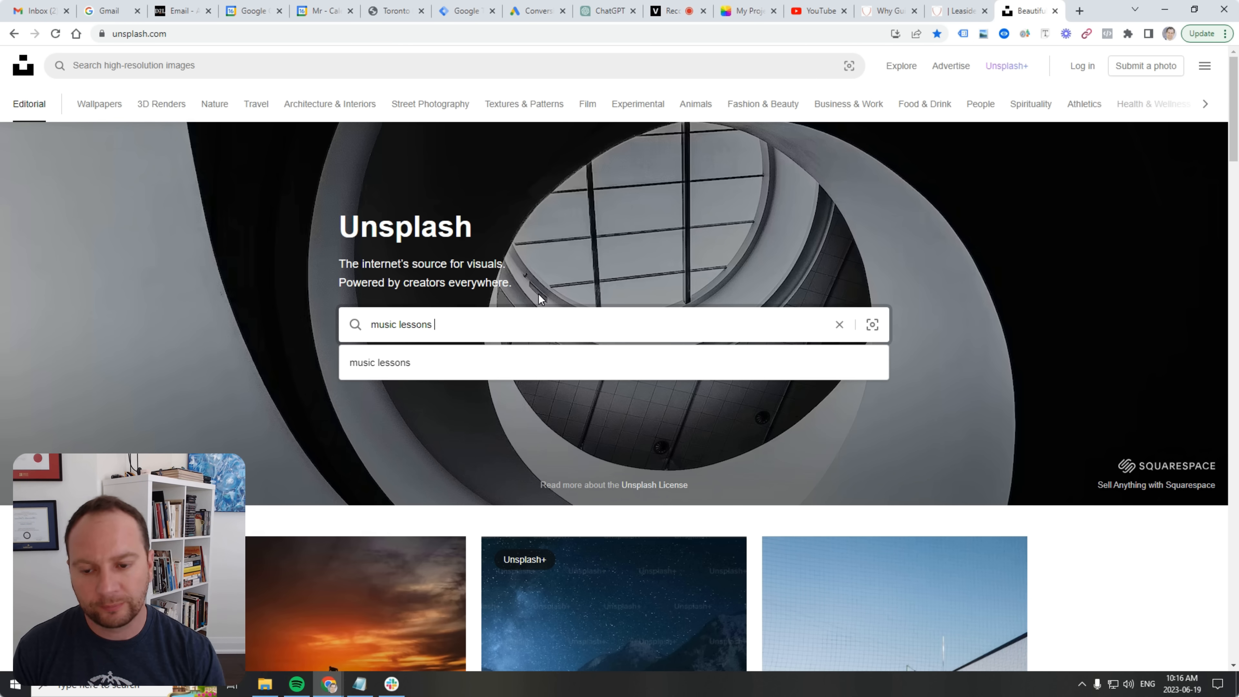
key(Return)
Download the drum kit, child at piano, two kids with guitar, and singer with guitar photos.
scroll(476, 358, down, 5)
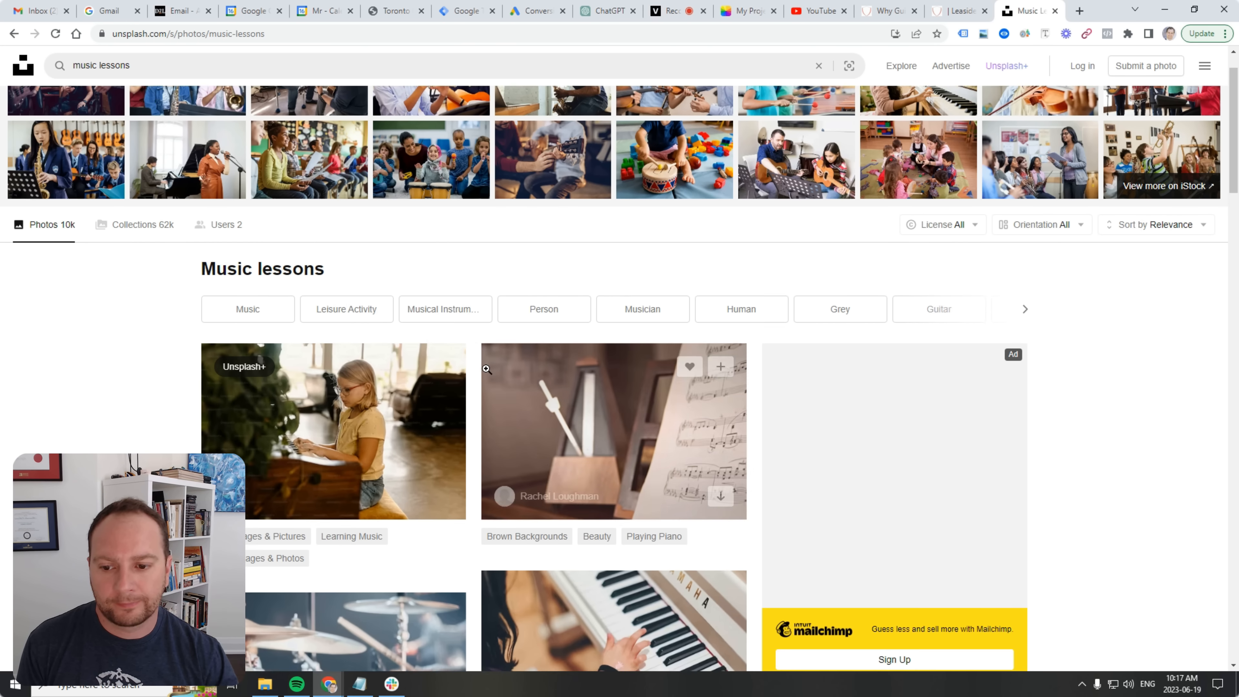
scroll(667, 439, up, 3)
scroll(667, 440, down, 3)
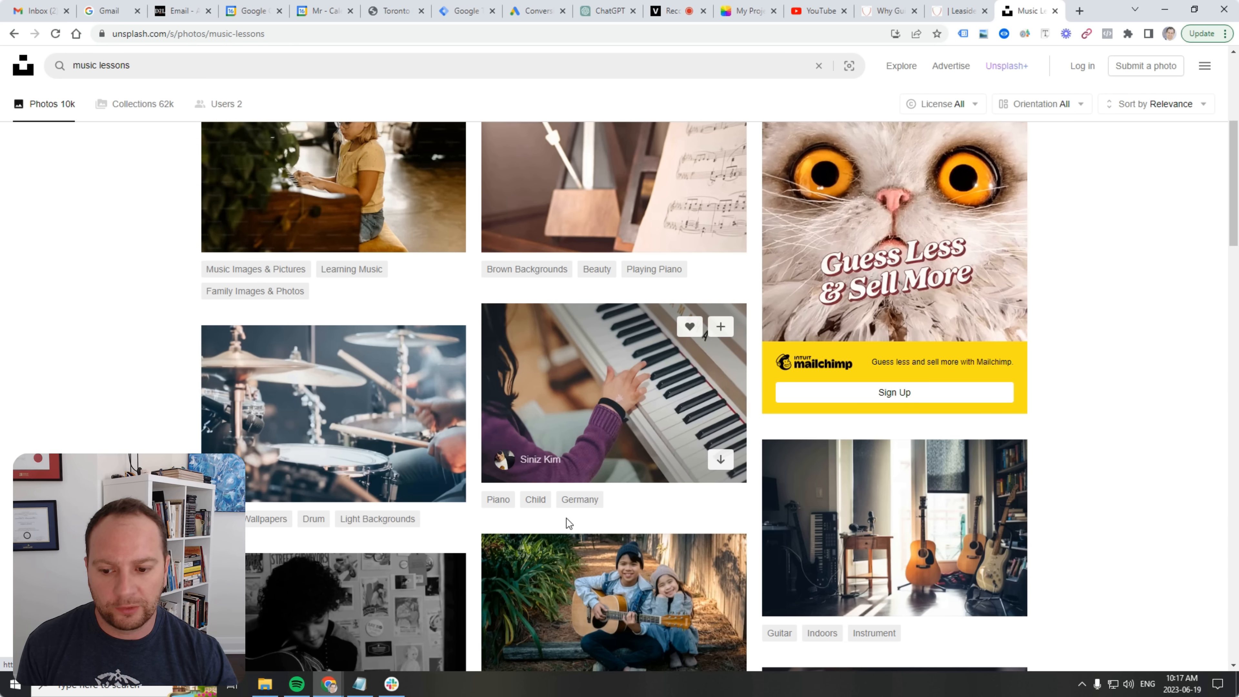
click(439, 480)
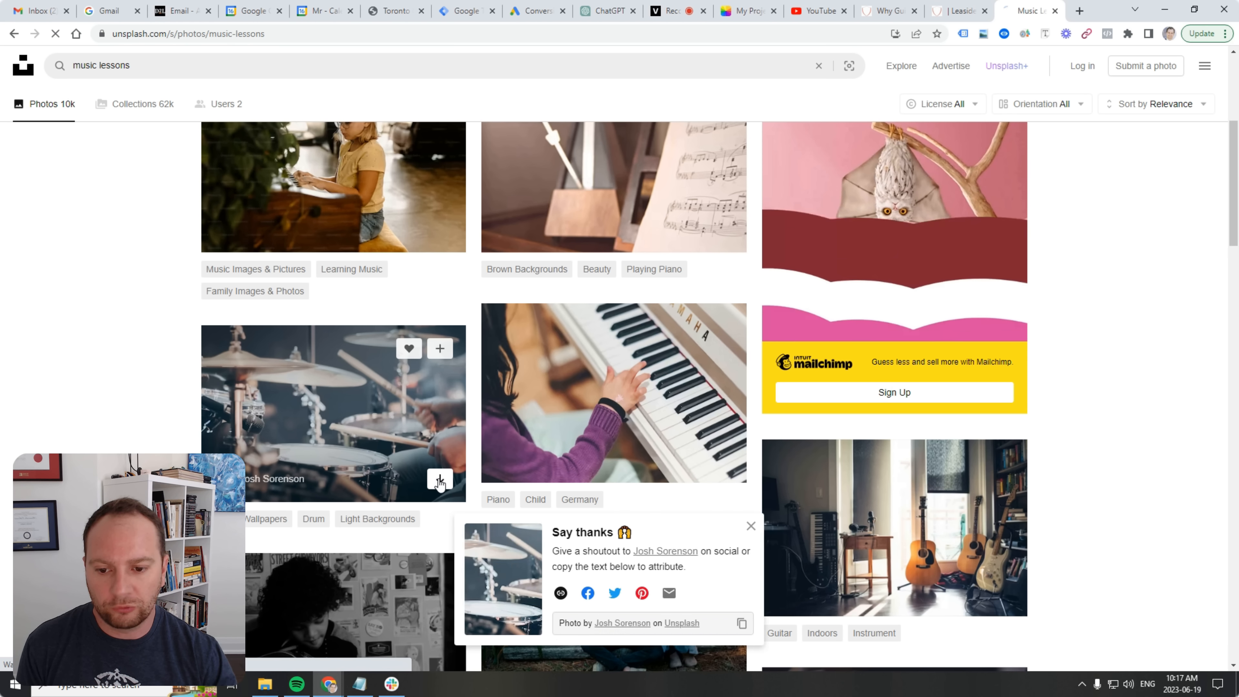
click(695, 489)
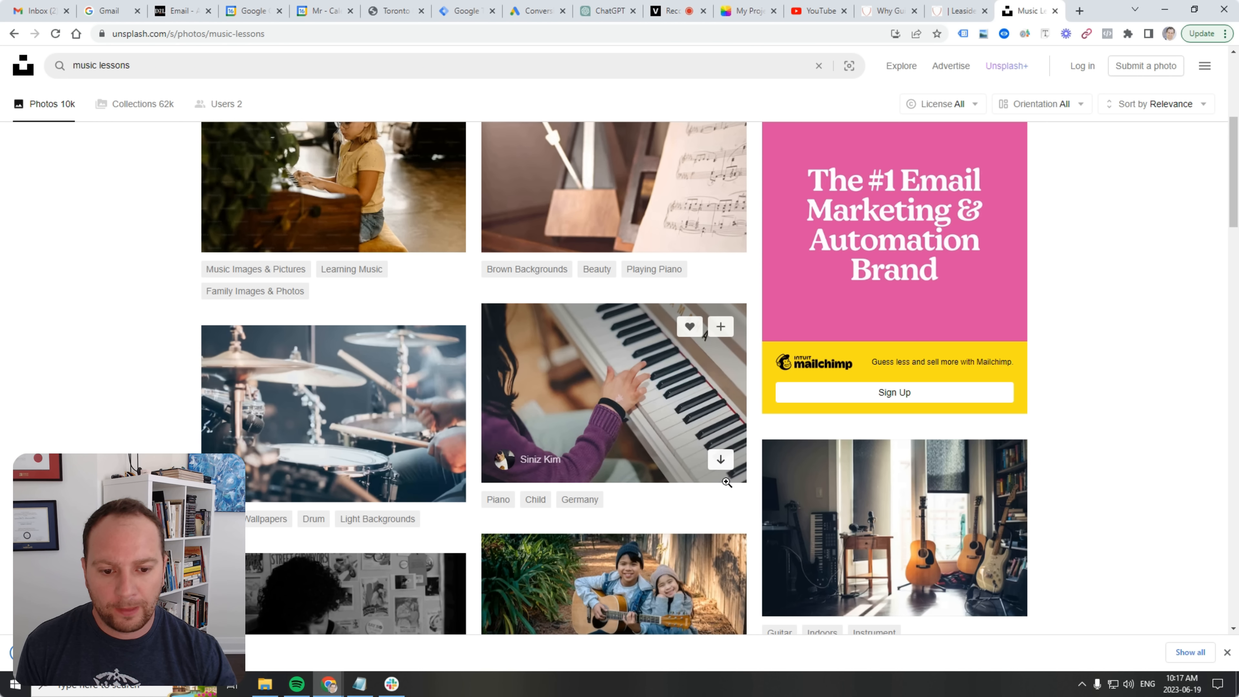
click(720, 464)
scroll(628, 447, down, 3)
scroll(628, 448, down, 4)
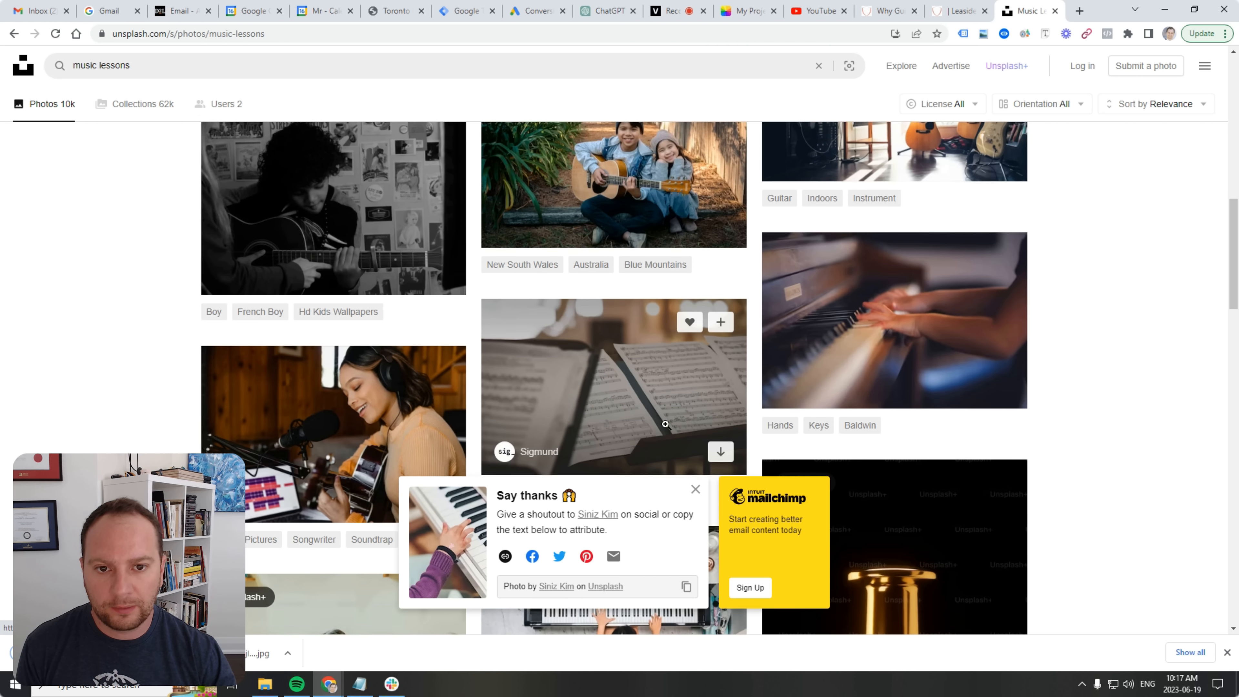
scroll(725, 343, up, 2)
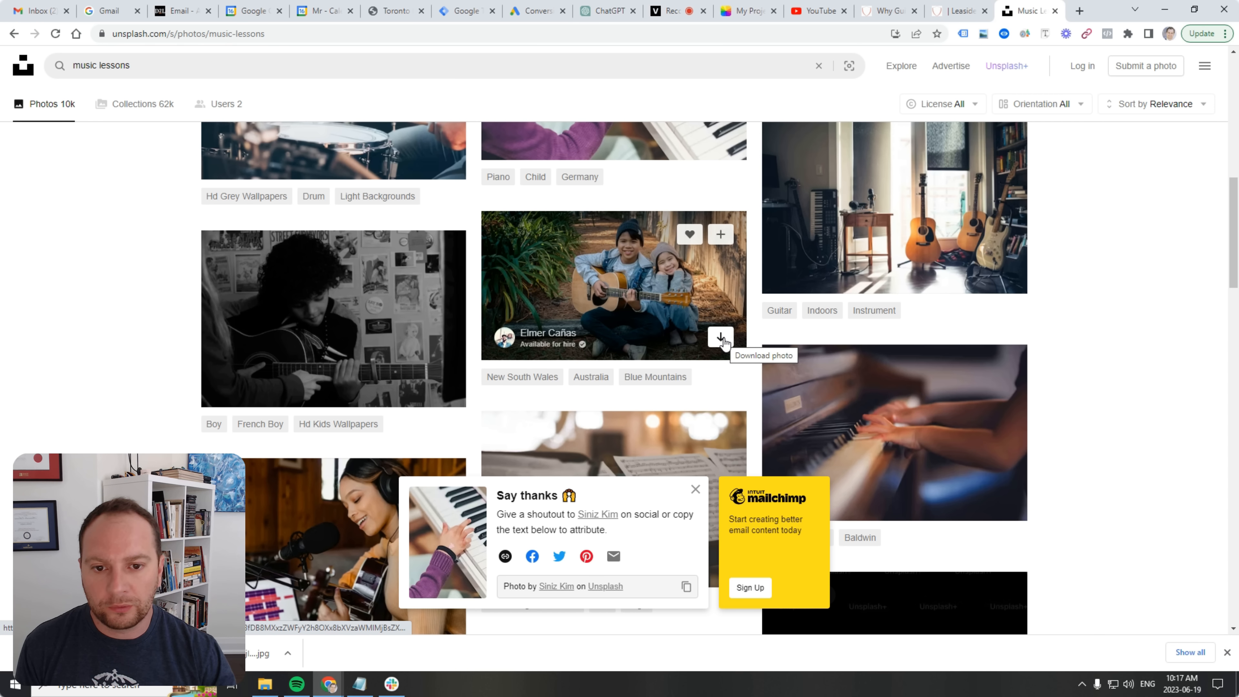
click(723, 342)
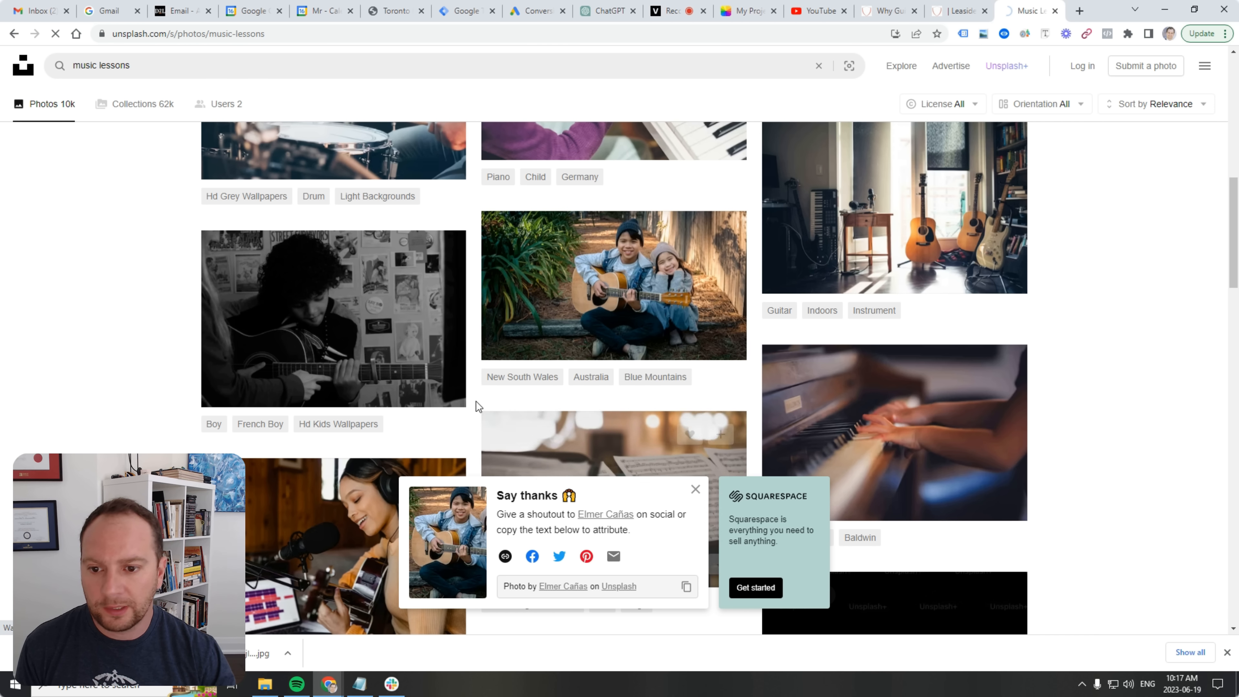
scroll(475, 390, down, 5)
click(440, 354)
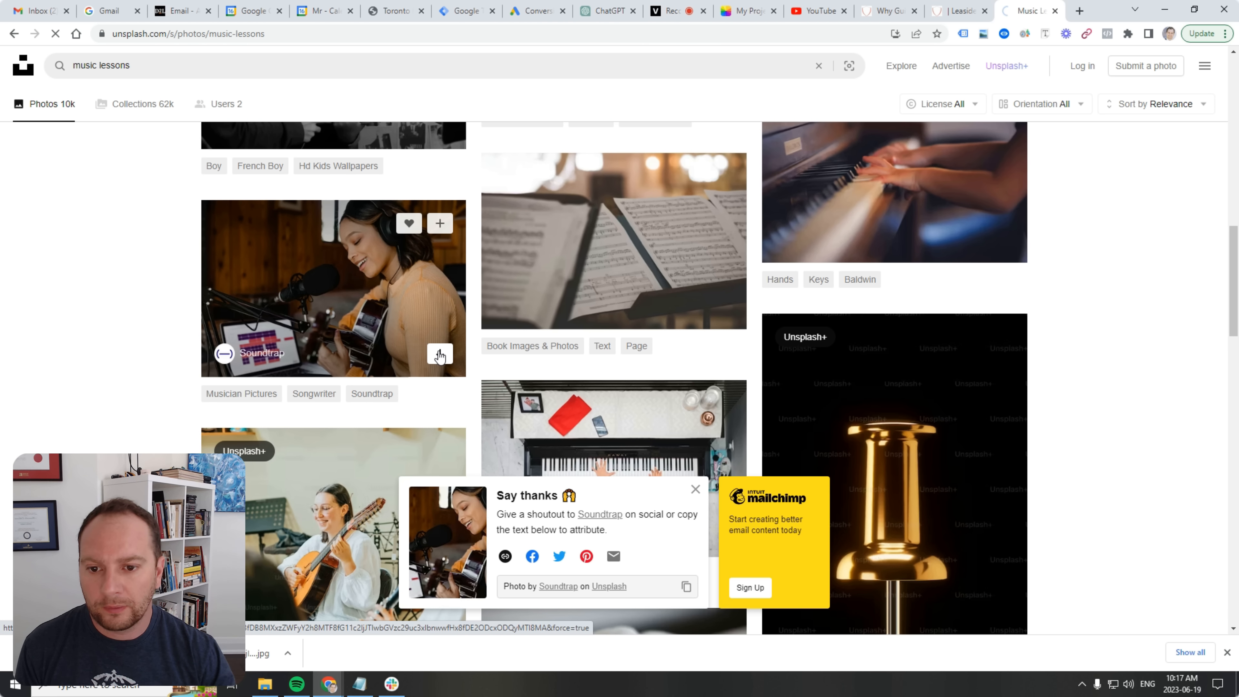
Download the overhead piano, sheet music, bass guitar and acoustic guitar close-up photos, then return to Leaside.
scroll(441, 349, down, 5)
scroll(542, 324, up, 2)
scroll(786, 352, down, 4)
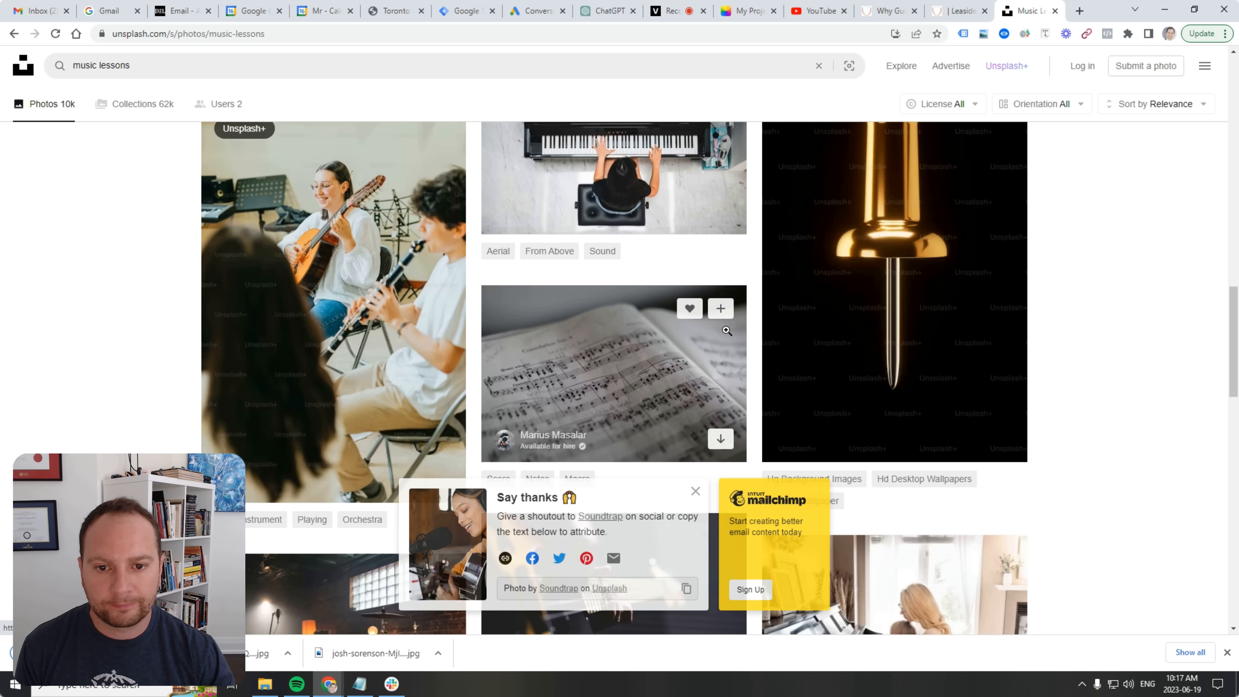
click(726, 218)
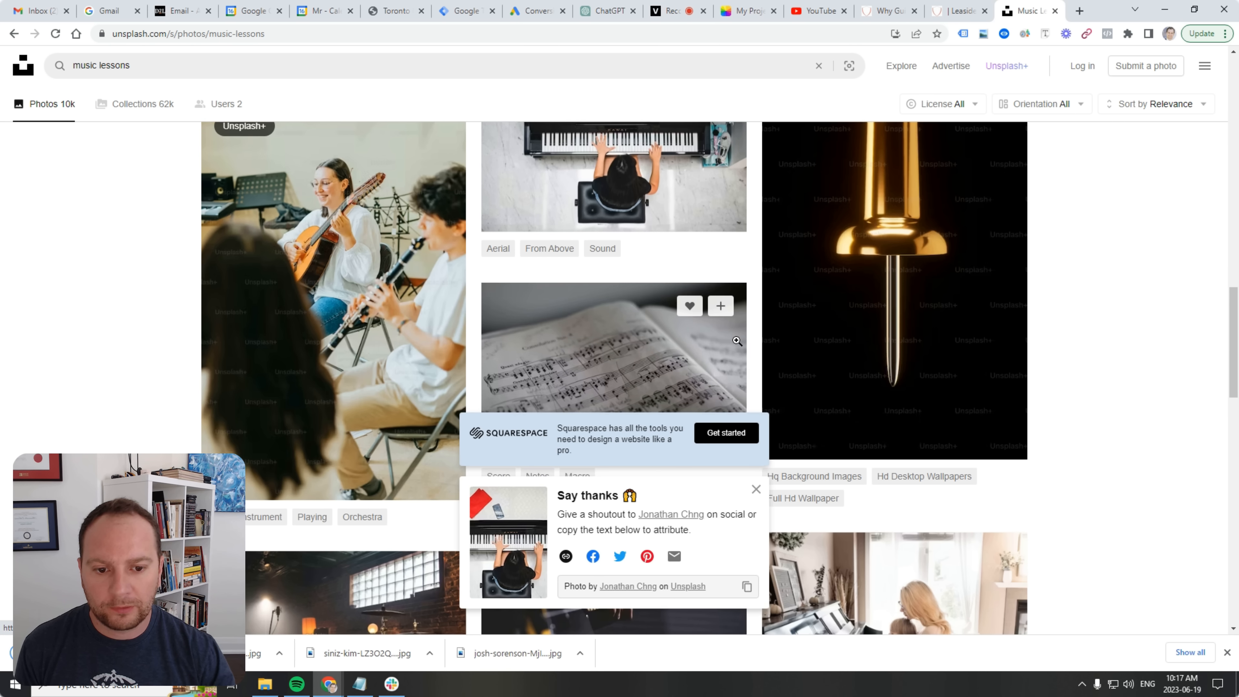
scroll(729, 351, down, 3)
click(720, 311)
scroll(687, 323, down, 5)
scroll(687, 324, down, 1)
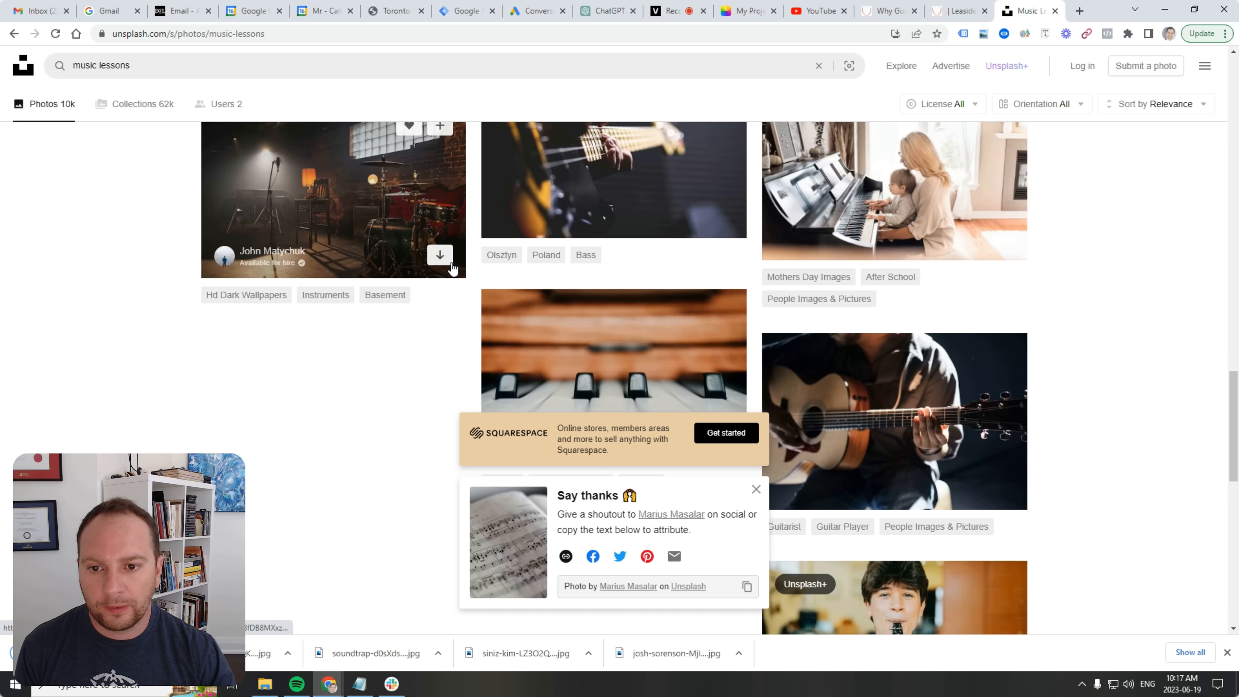
scroll(661, 272, up, 3)
scroll(664, 275, down, 2)
click(720, 280)
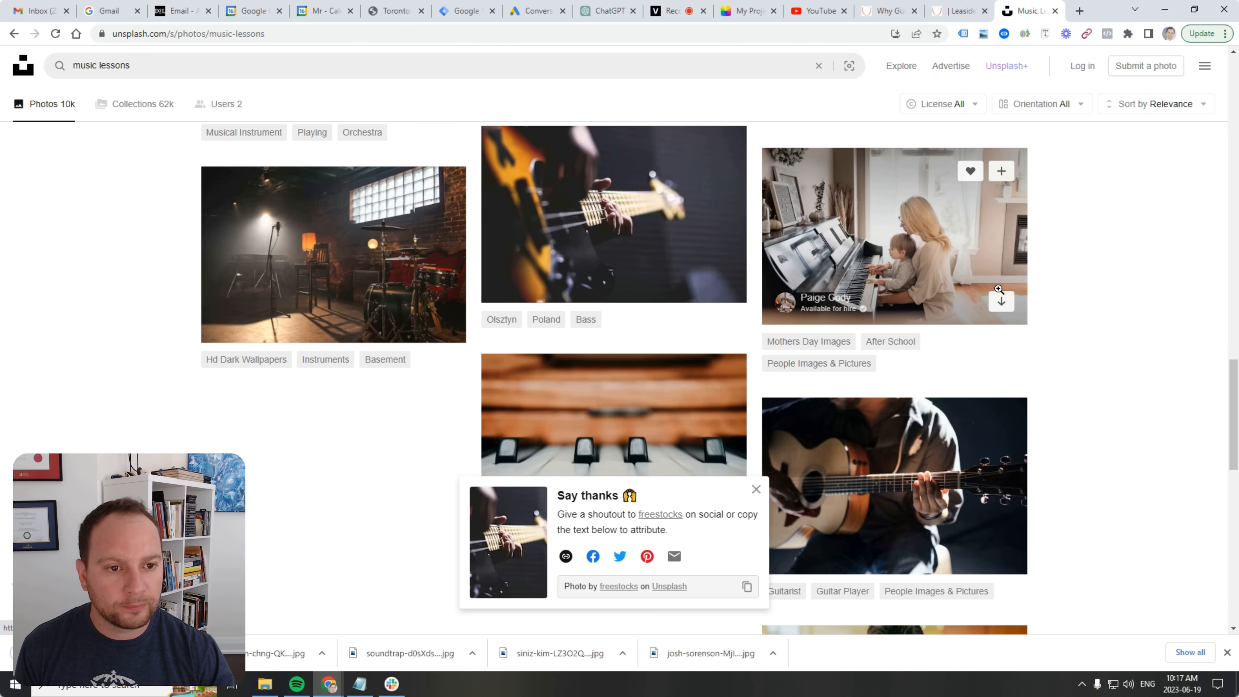
scroll(1001, 424, down, 3)
click(1001, 422)
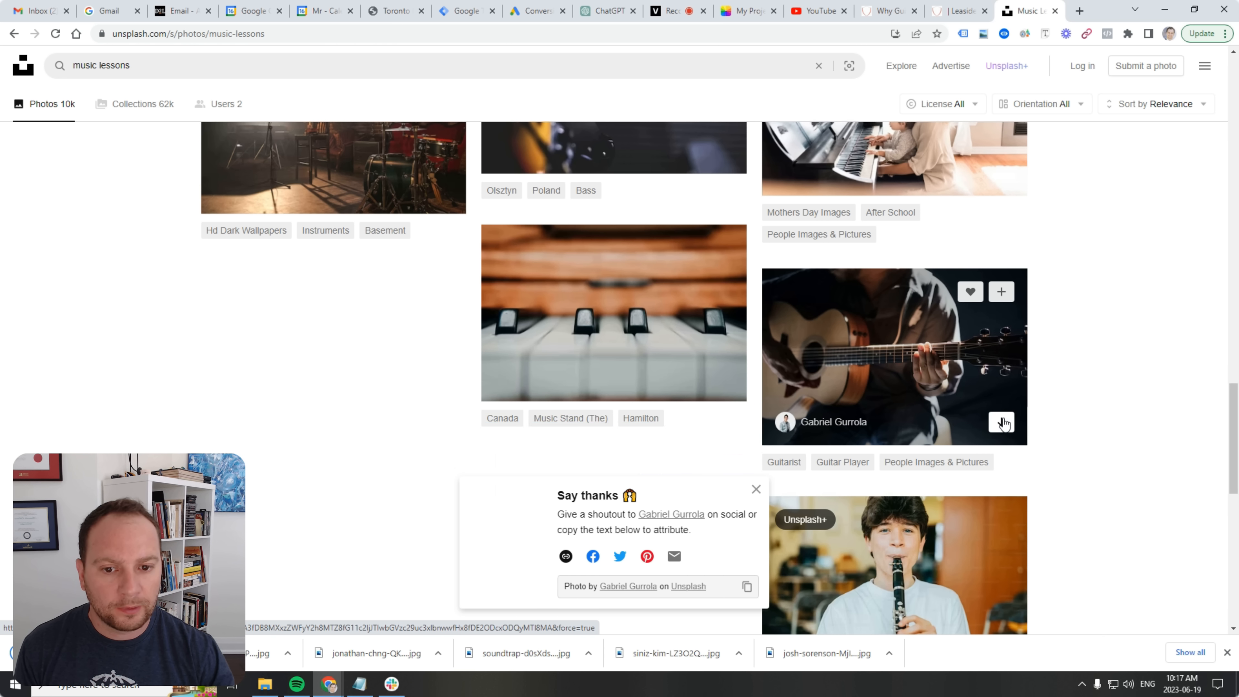
scroll(982, 407, down, 6)
scroll(982, 409, up, 6)
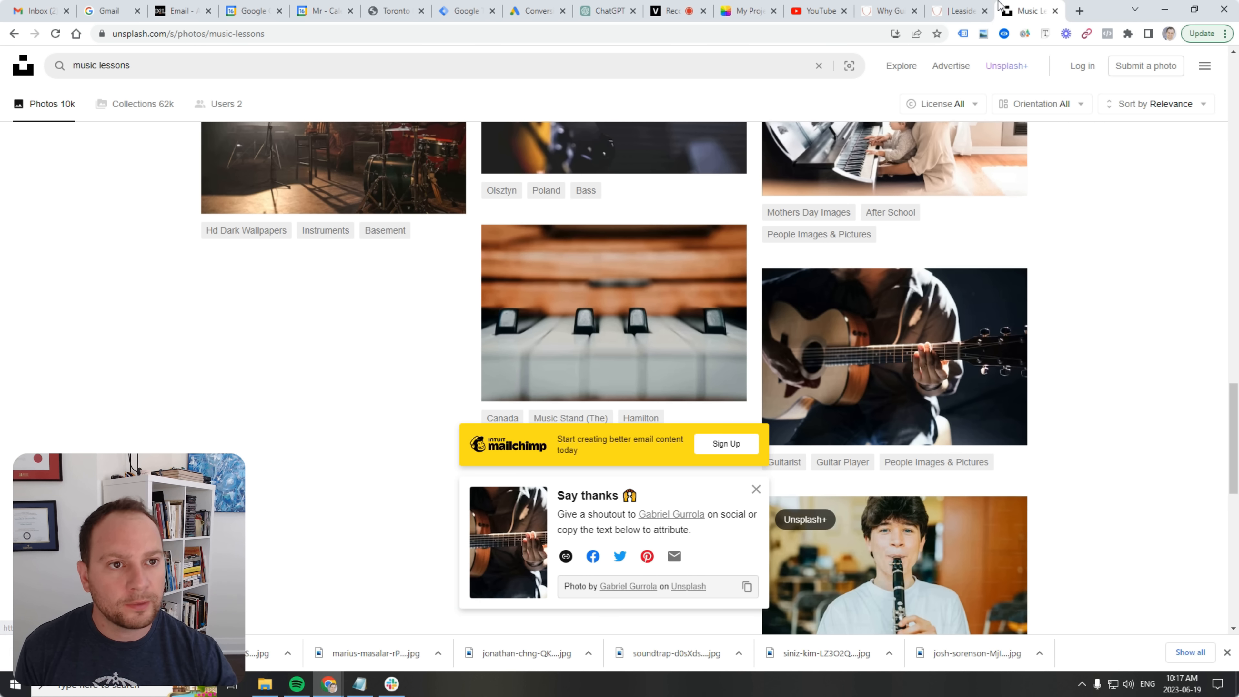
click(955, 9)
click(873, 7)
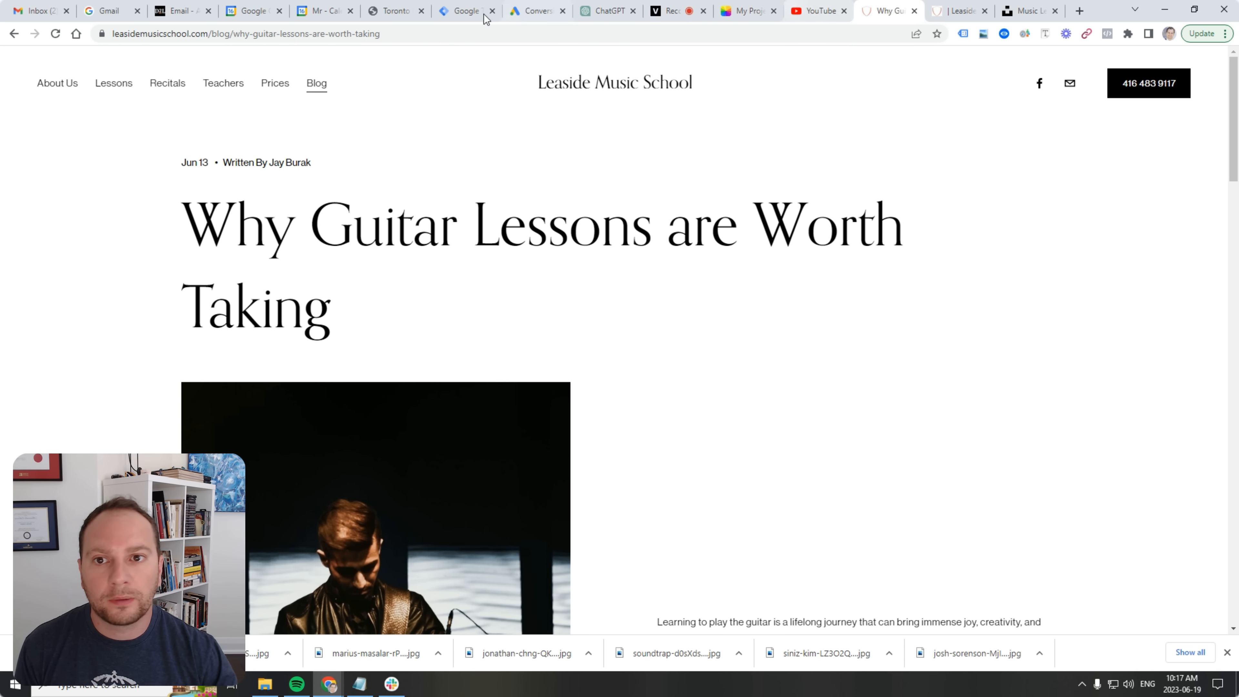
Back in the draft post, select the landscape photo gallery block and open its content settings.
click(957, 11)
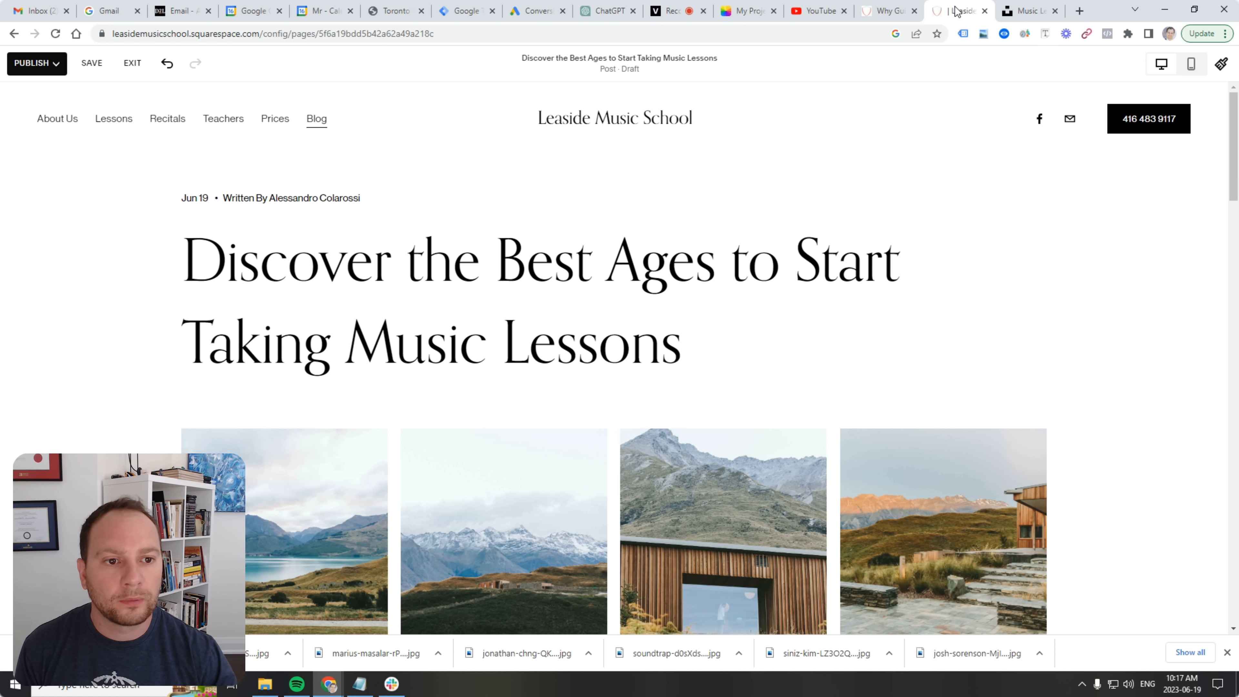
scroll(923, 198, down, 5)
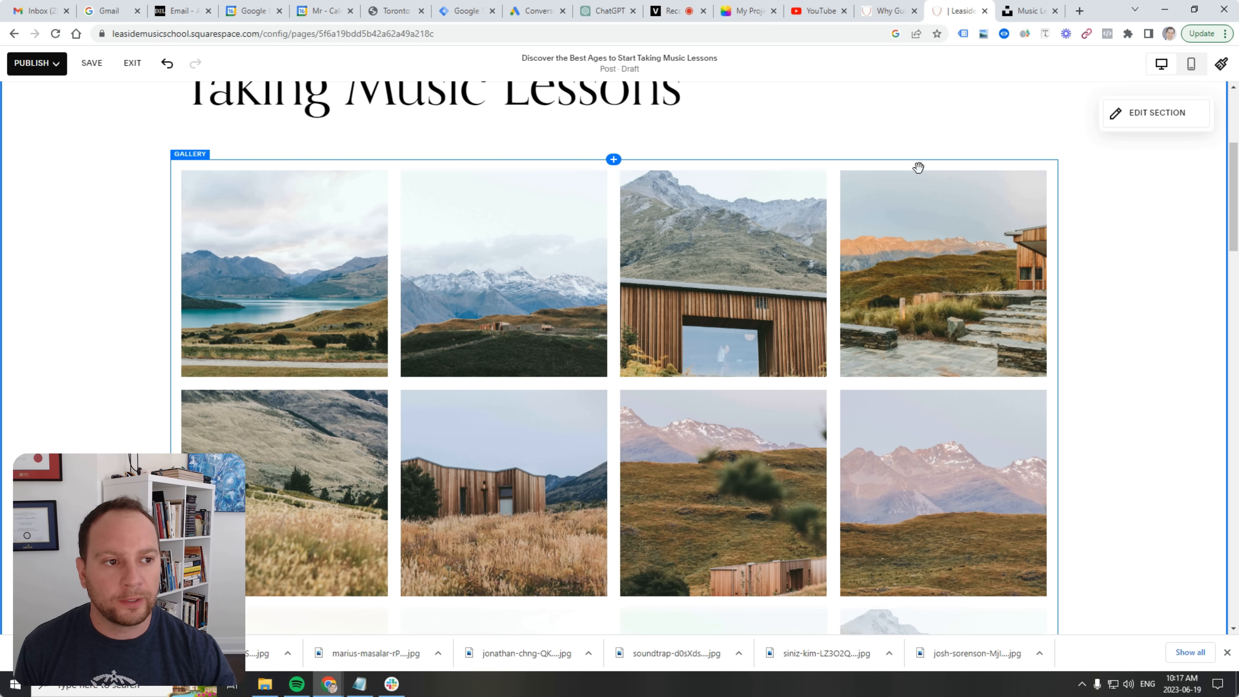
click(314, 170)
click(1036, 178)
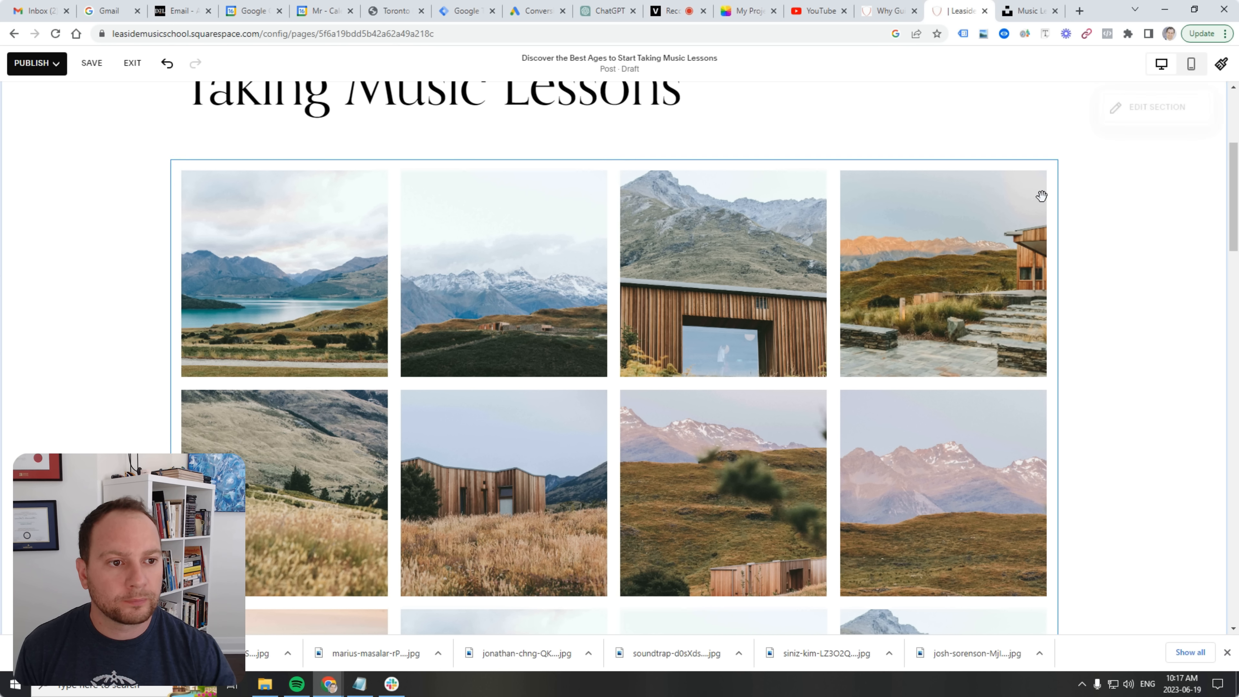
click(1146, 117)
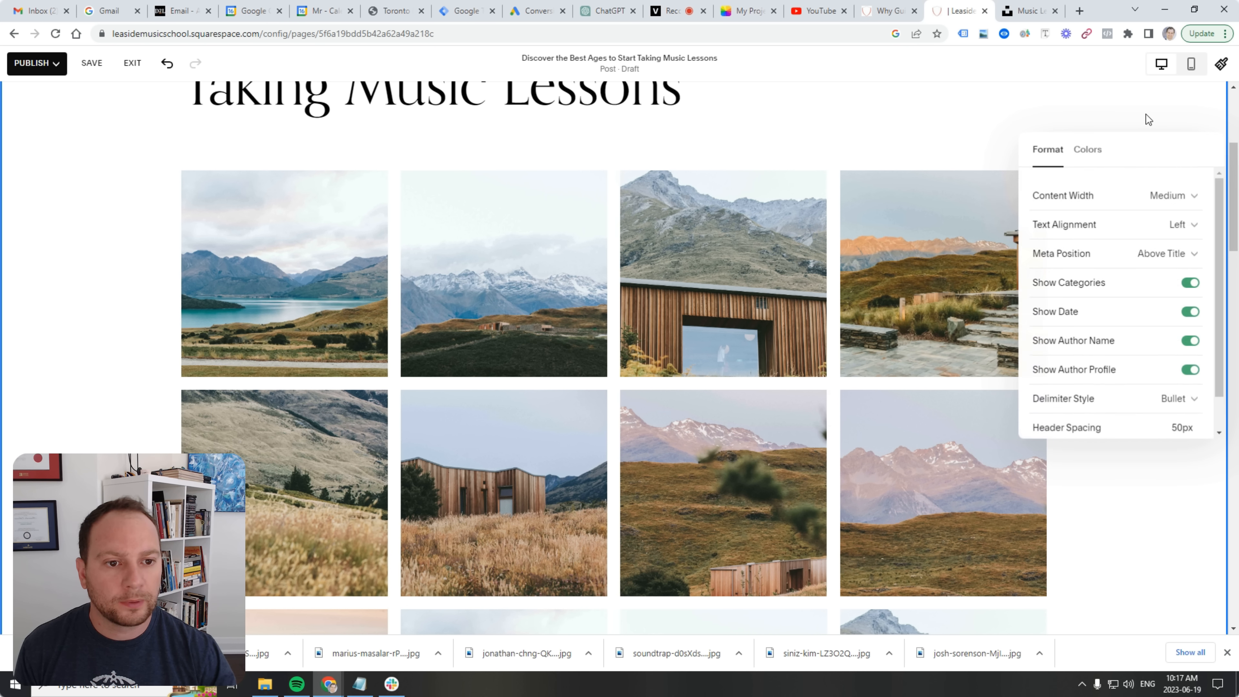
click(1145, 116)
scroll(645, 453, up, 5)
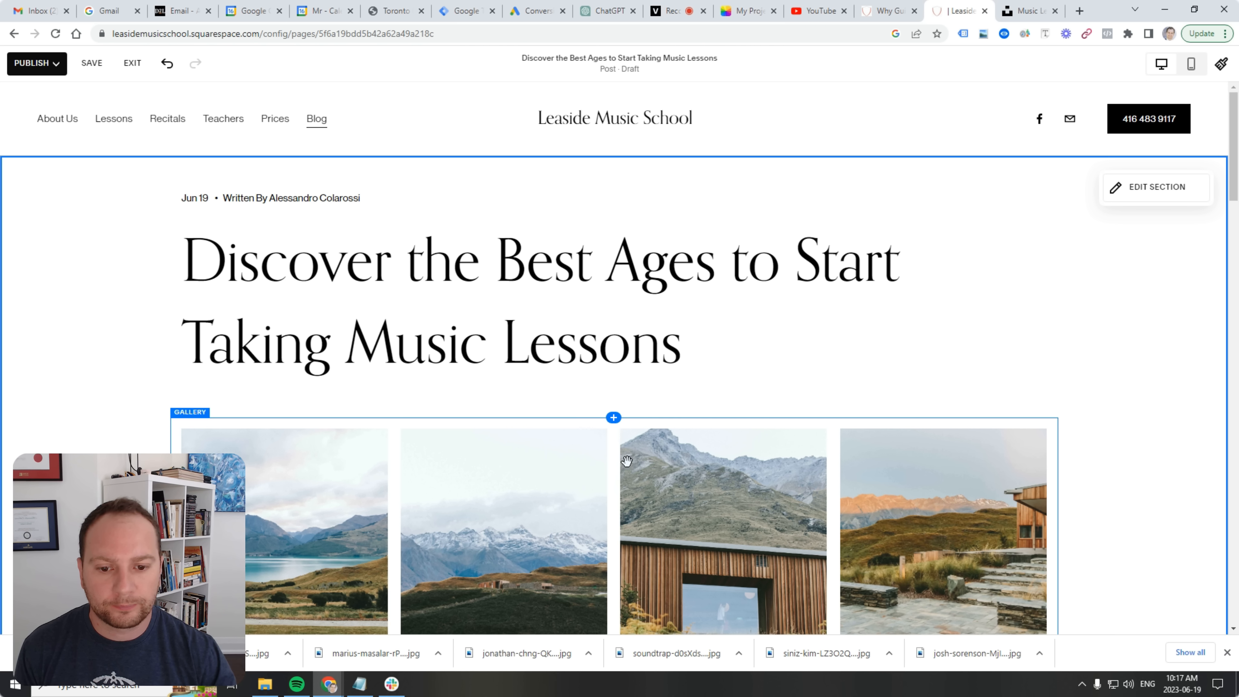
right_click(301, 464)
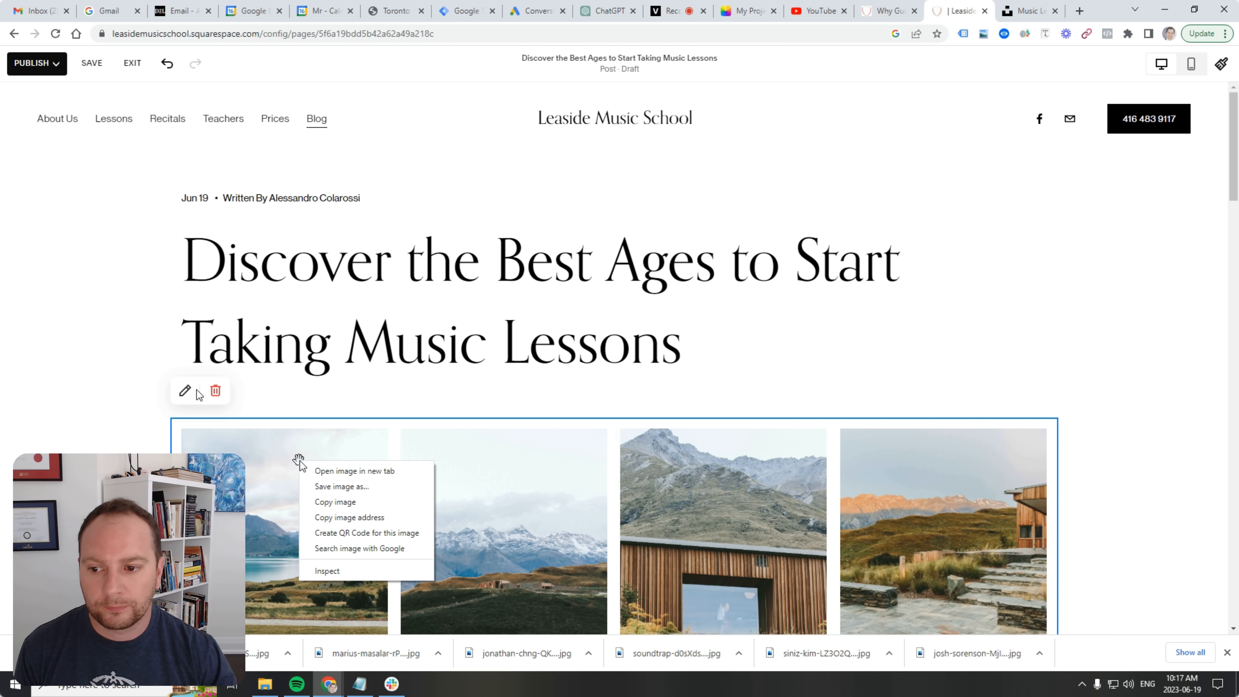
click(185, 390)
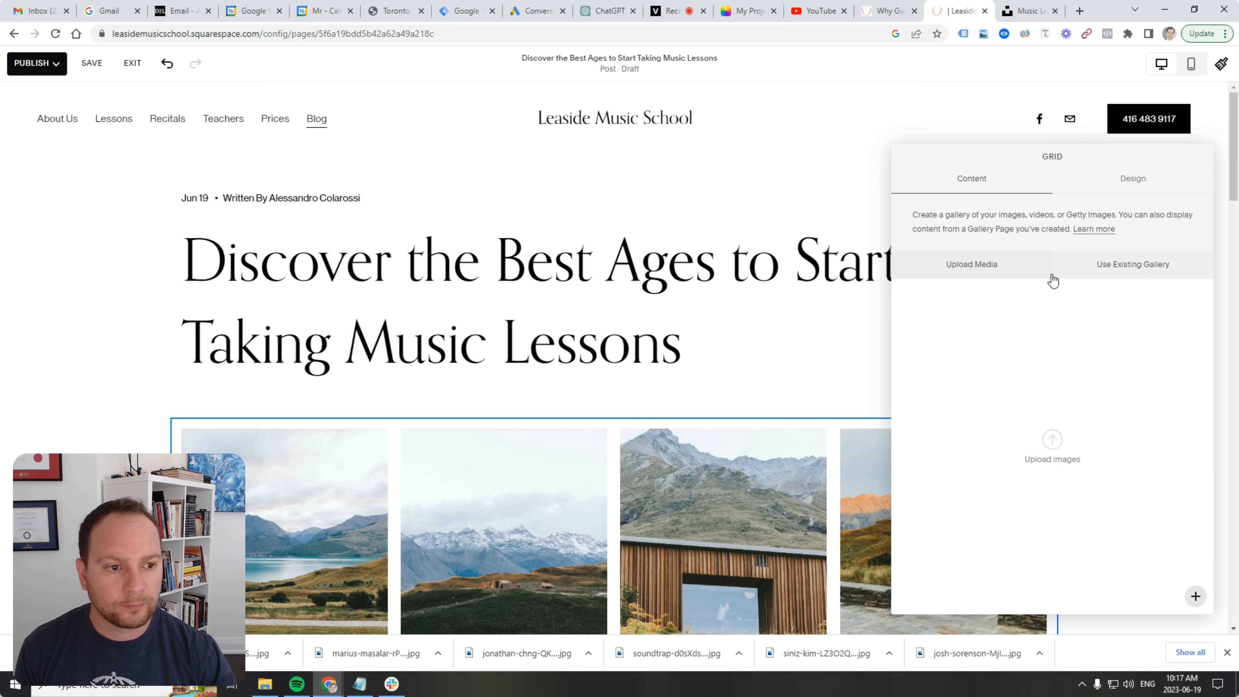
Upload all seven downloaded Unsplash music photos into the gallery, replacing the placeholders.
click(1049, 454)
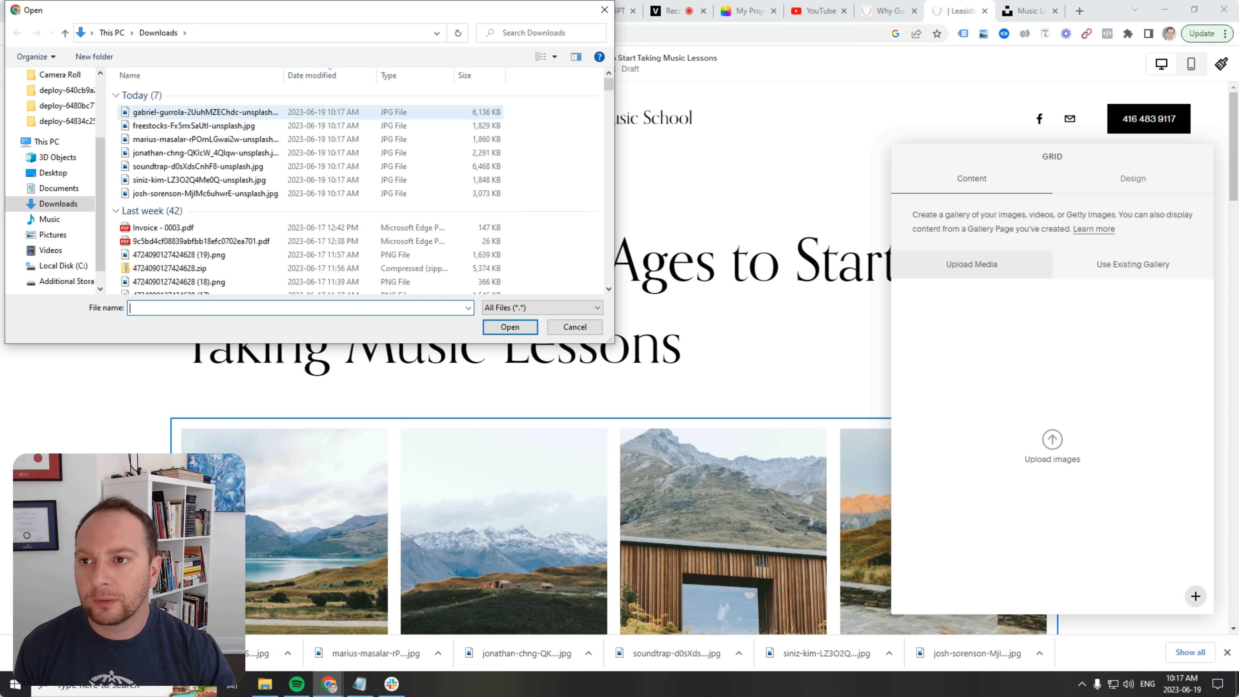
click(168, 113)
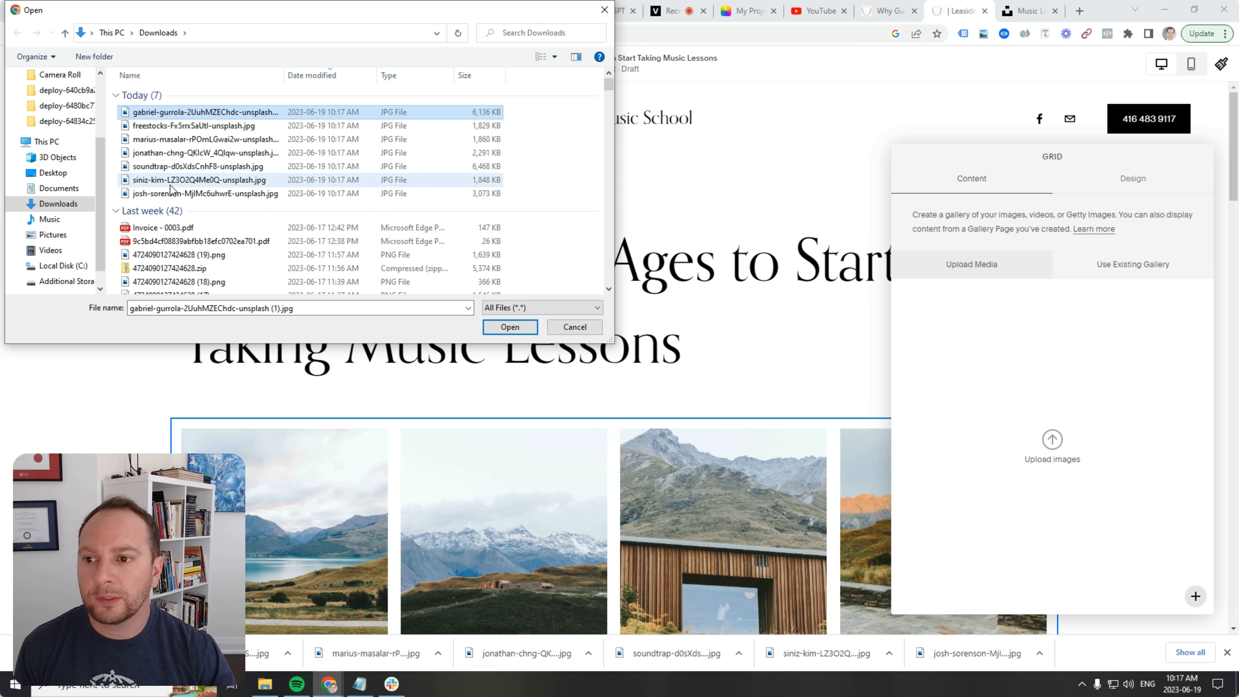
shift+click(171, 193)
click(512, 326)
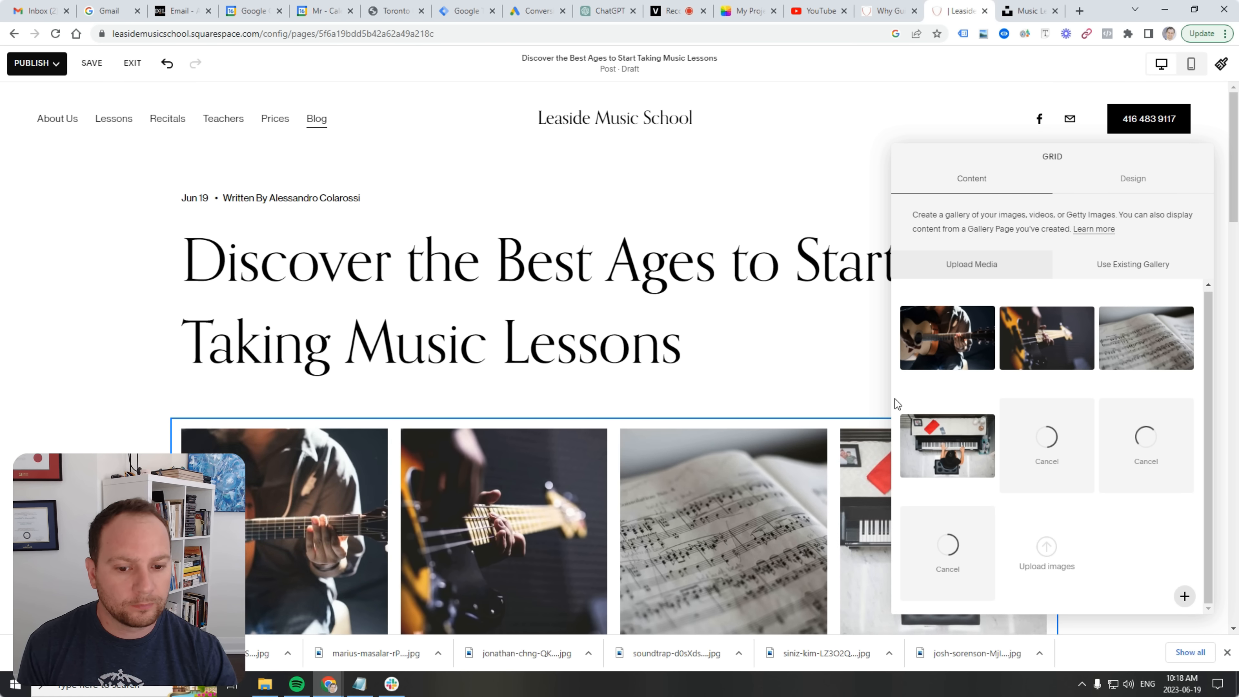
scroll(829, 380, down, 7)
scroll(843, 378, up, 5)
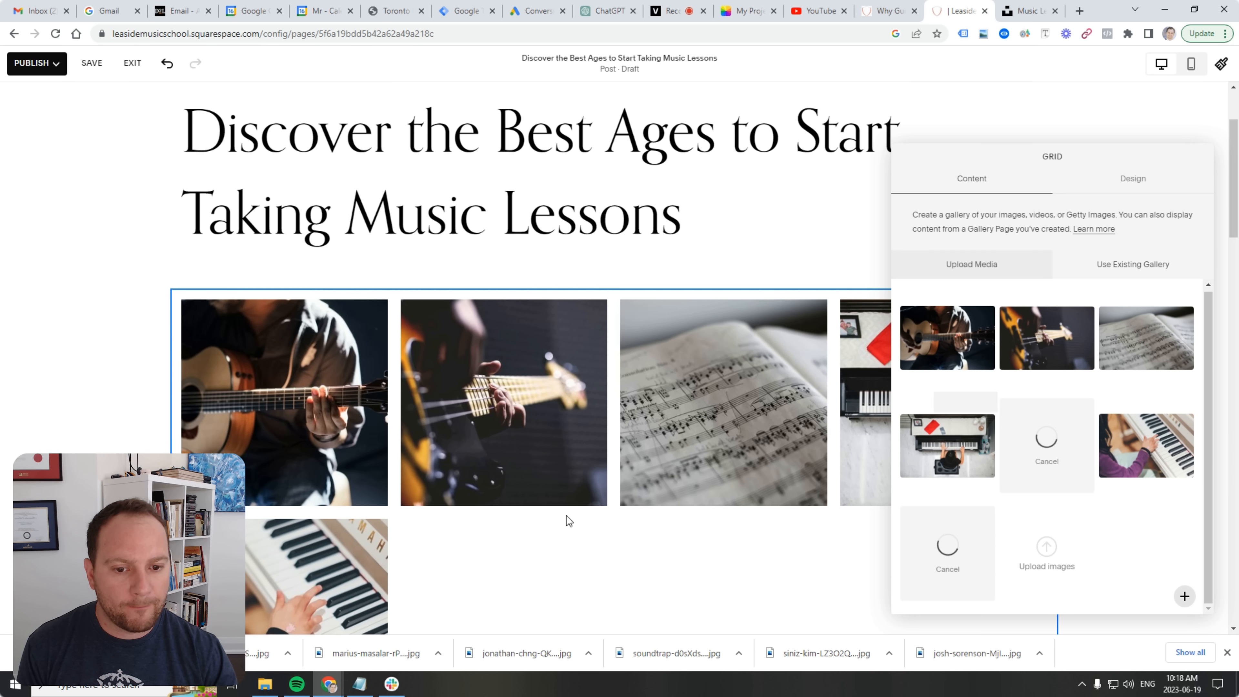
scroll(523, 478, down, 5)
scroll(536, 479, up, 4)
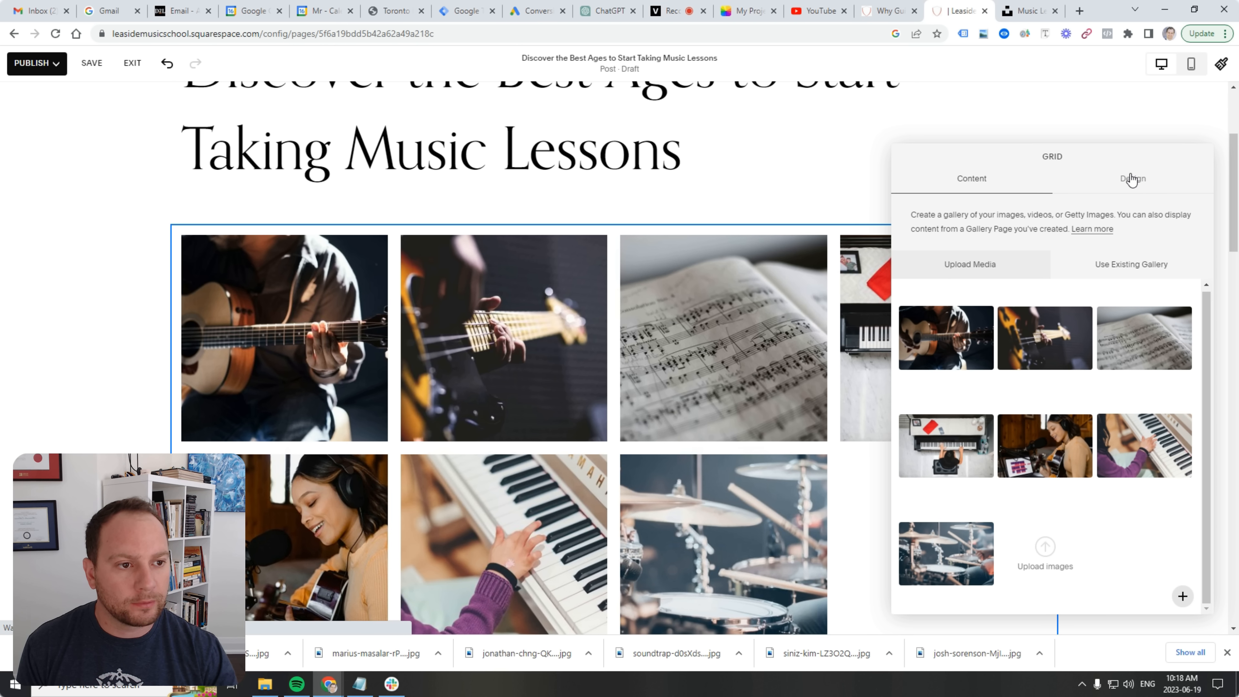
Enable Lightbox on the gallery grid with the Light Overlay theme.
click(1129, 176)
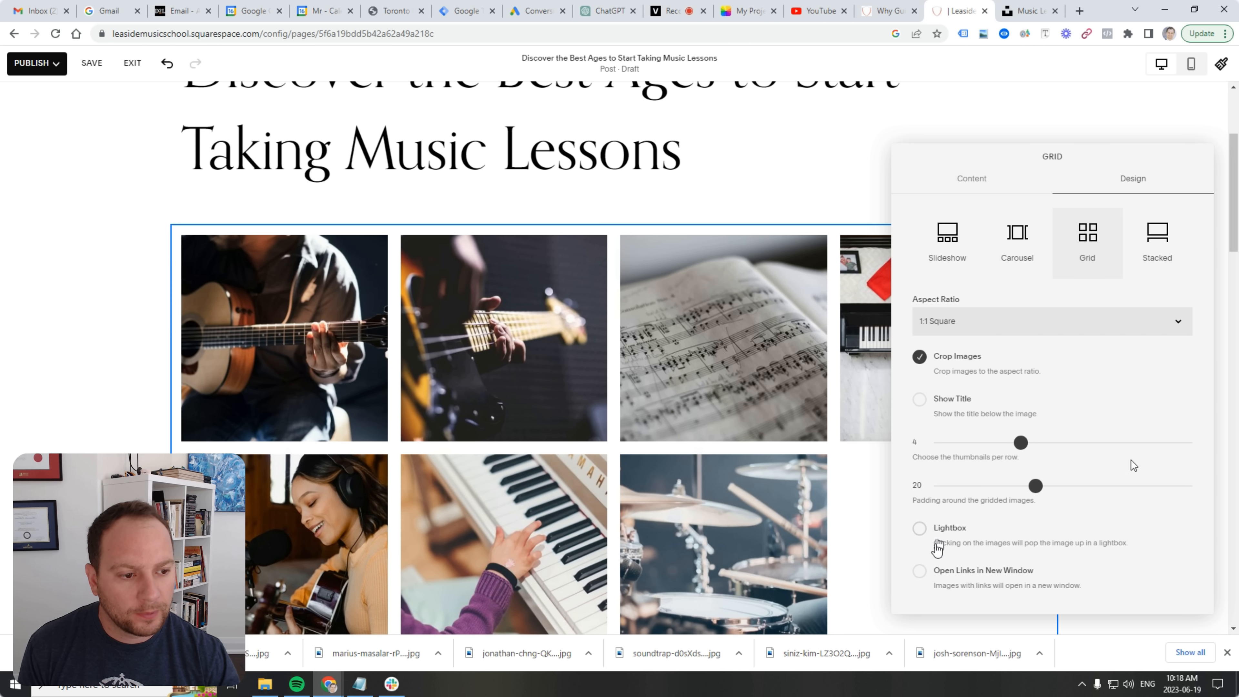
click(920, 528)
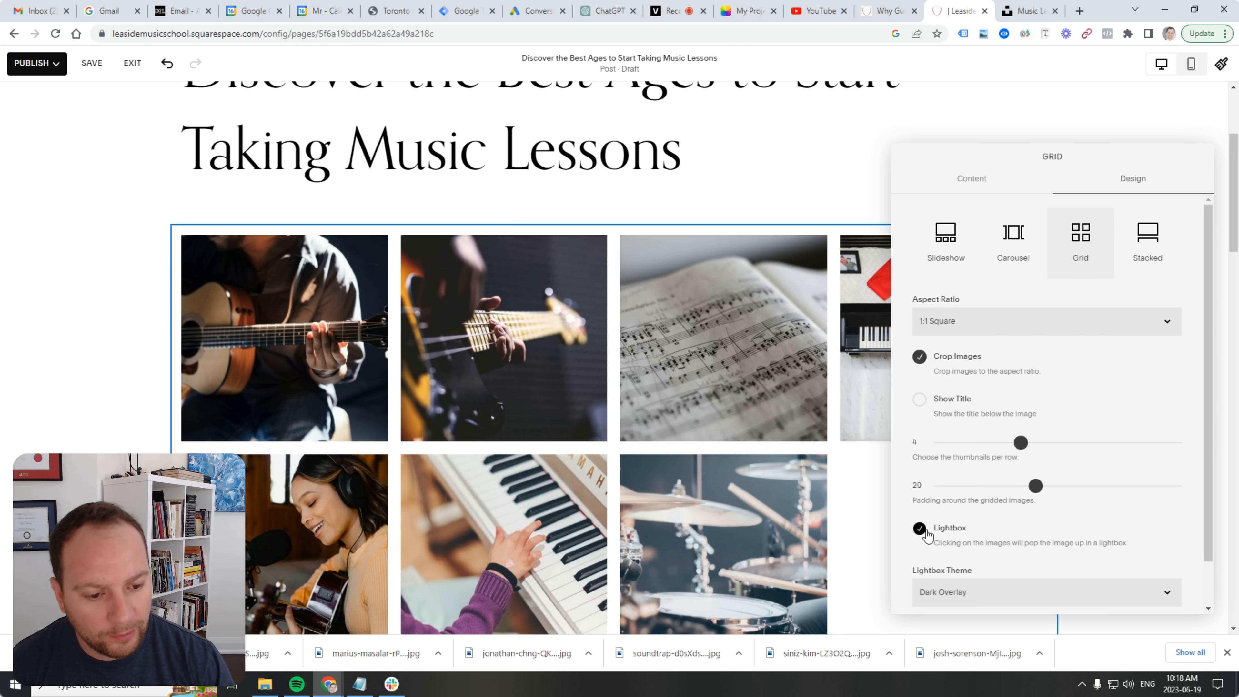
scroll(976, 552, down, 1)
click(955, 548)
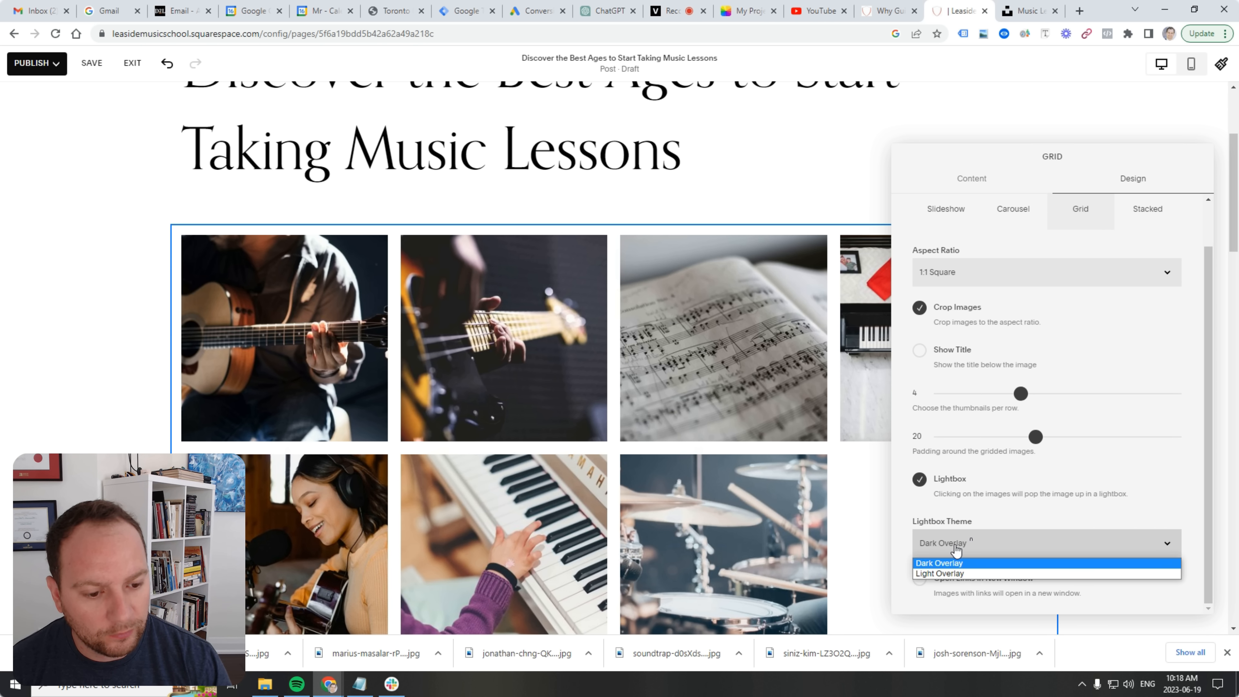
click(950, 572)
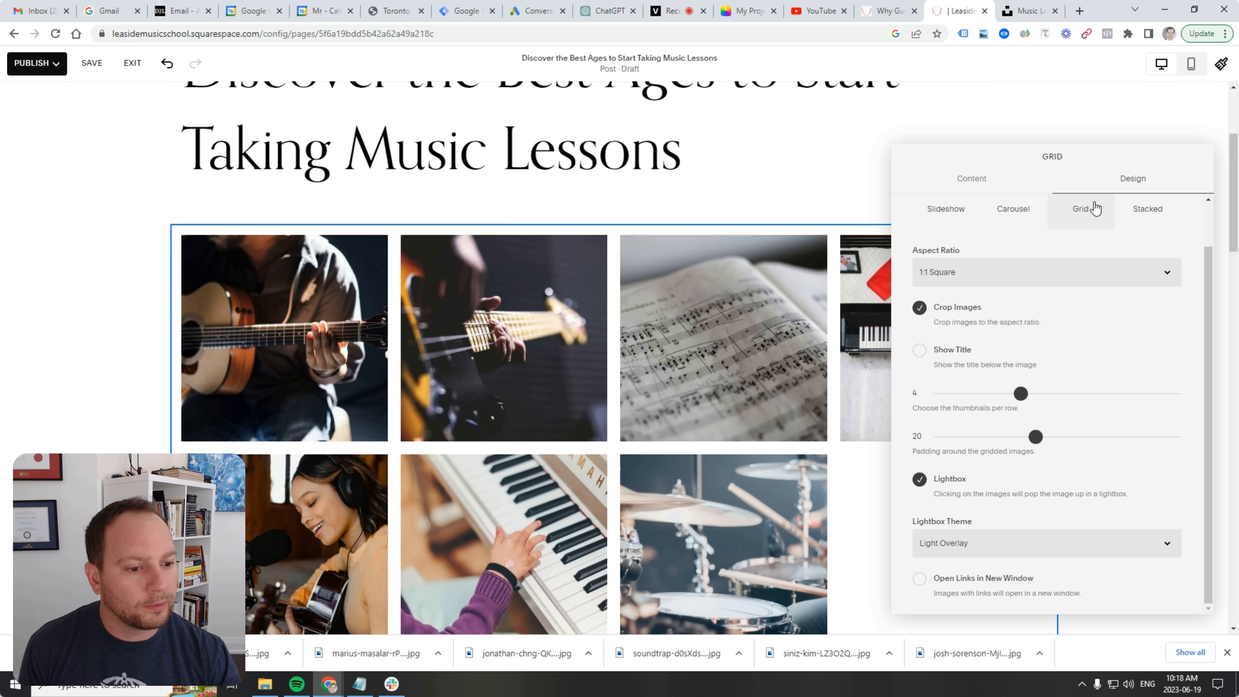
click(1115, 124)
Put the article body text into editing mode.
scroll(732, 429, down, 5)
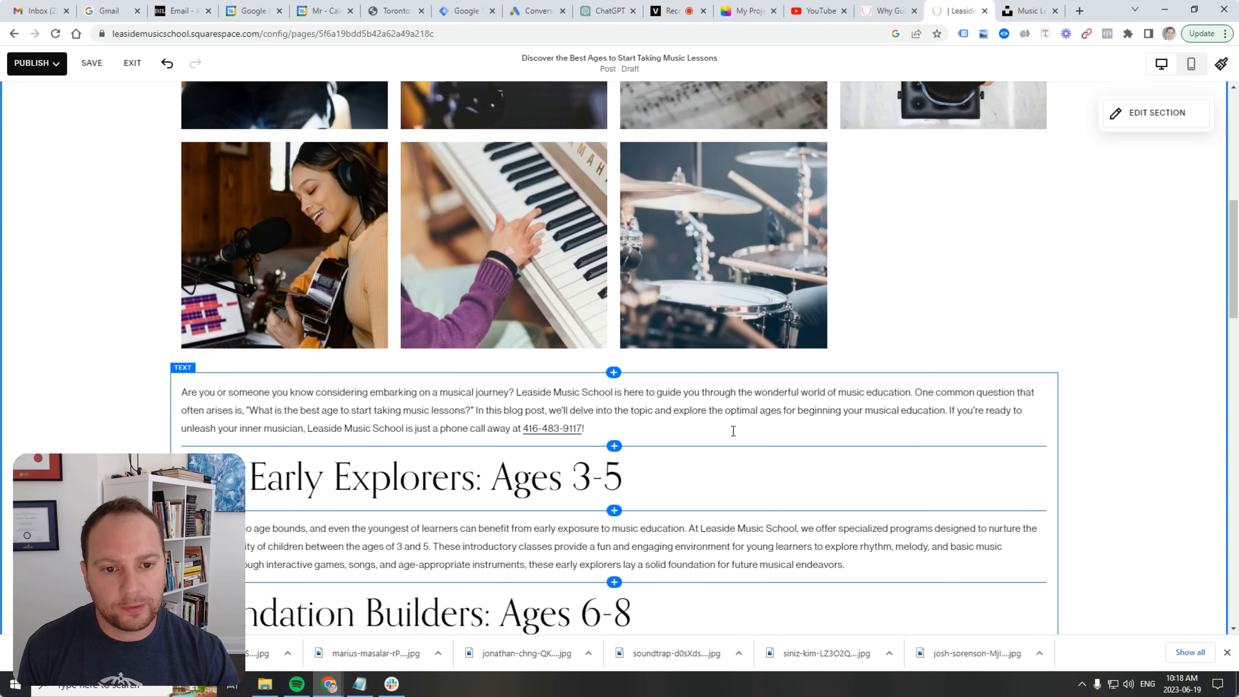
scroll(802, 352, up, 3)
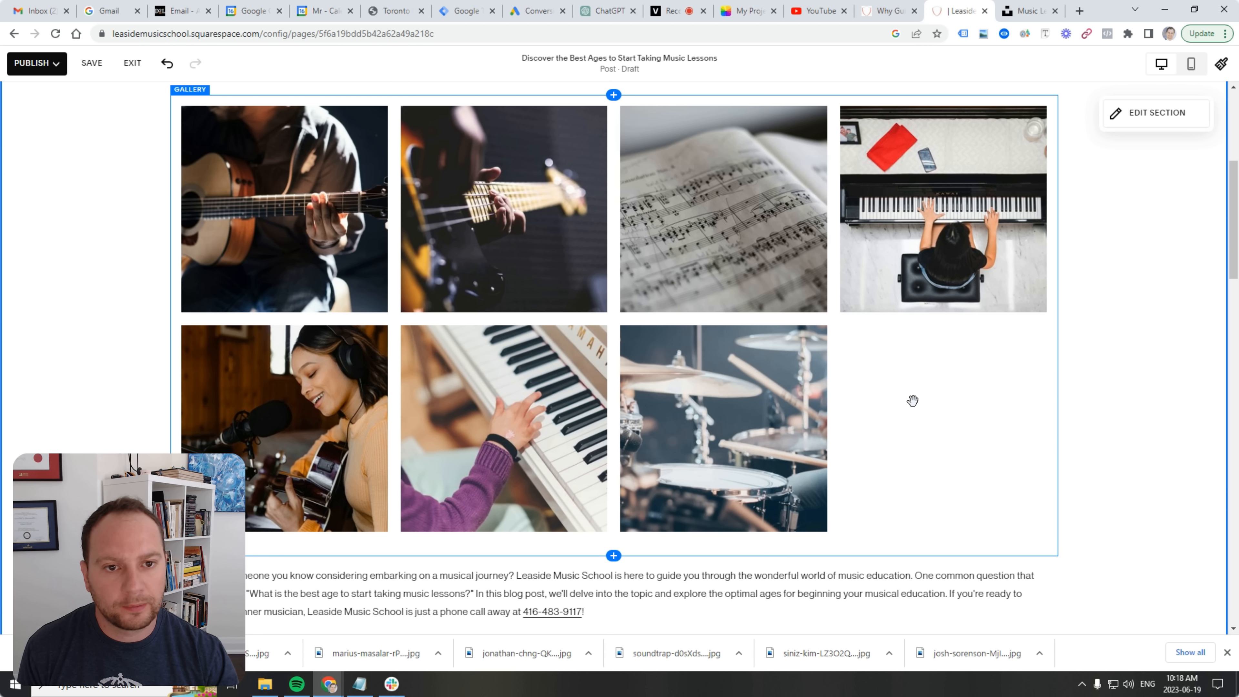
scroll(835, 443, down, 10)
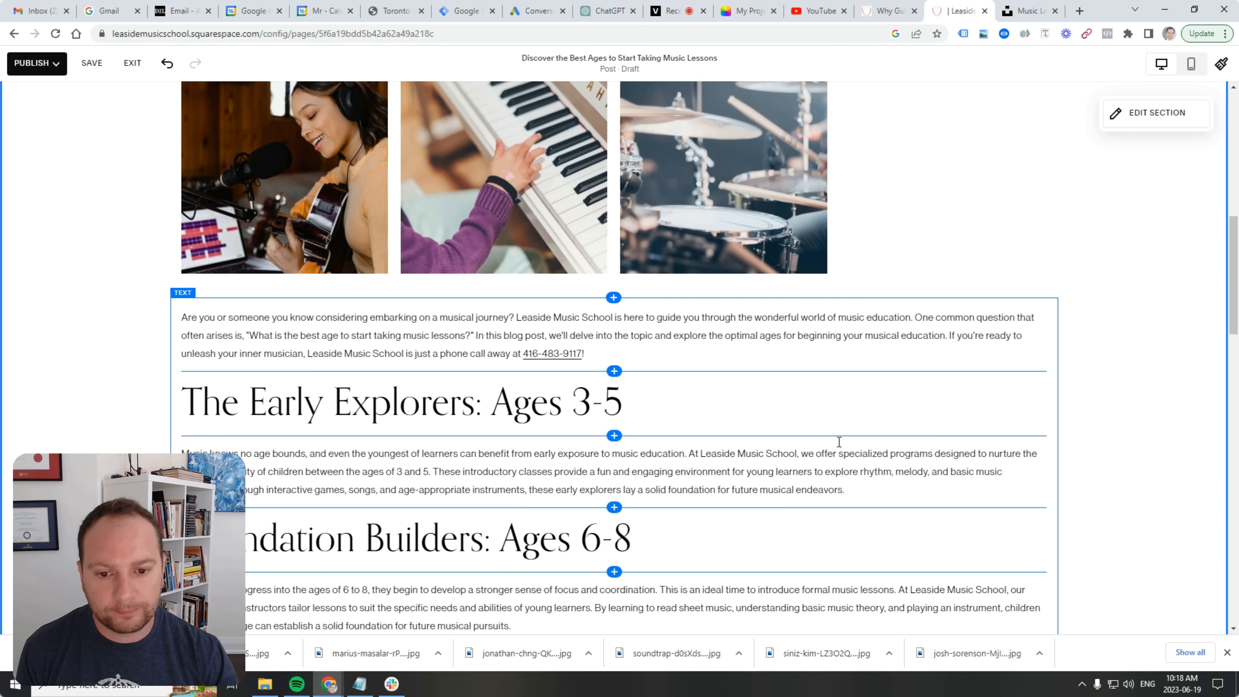
scroll(652, 427, down, 4)
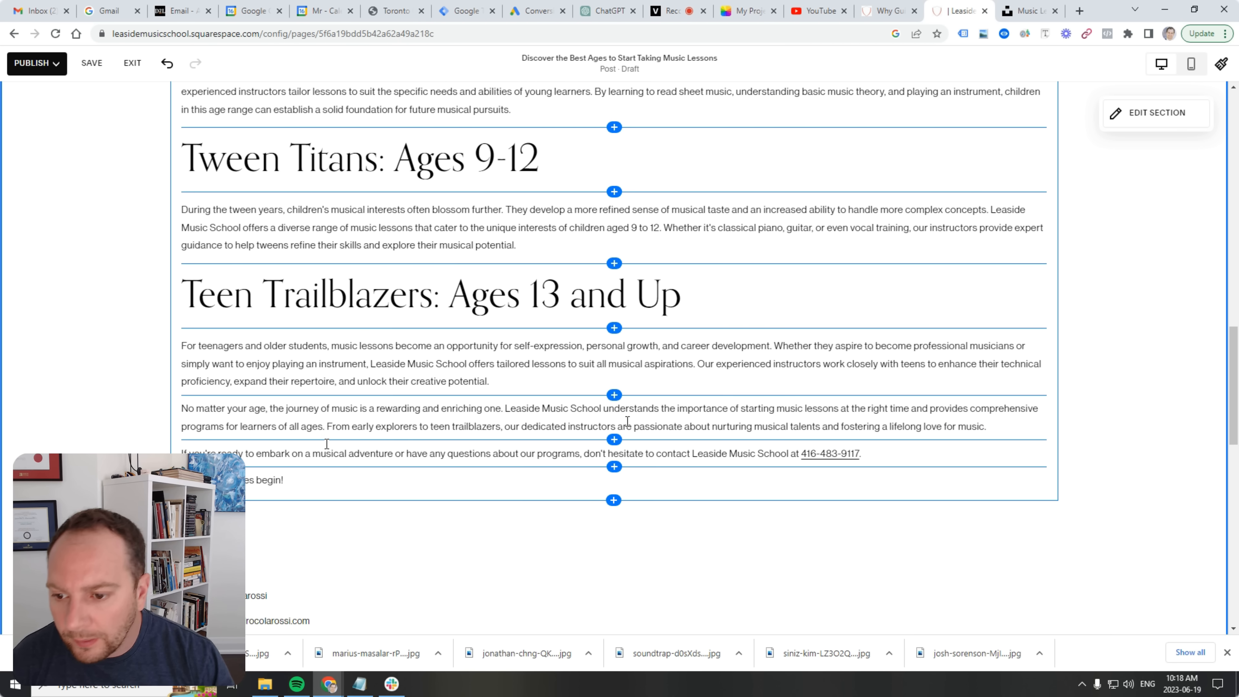
click(282, 483)
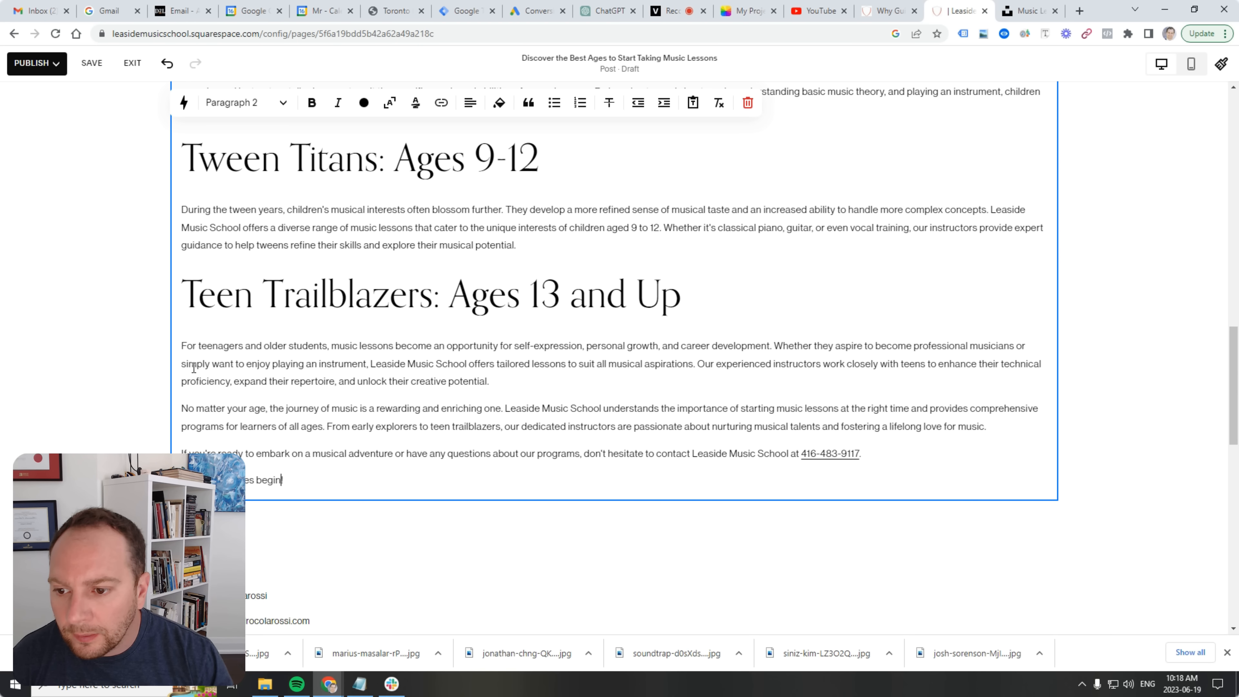
scroll(230, 385, up, 4)
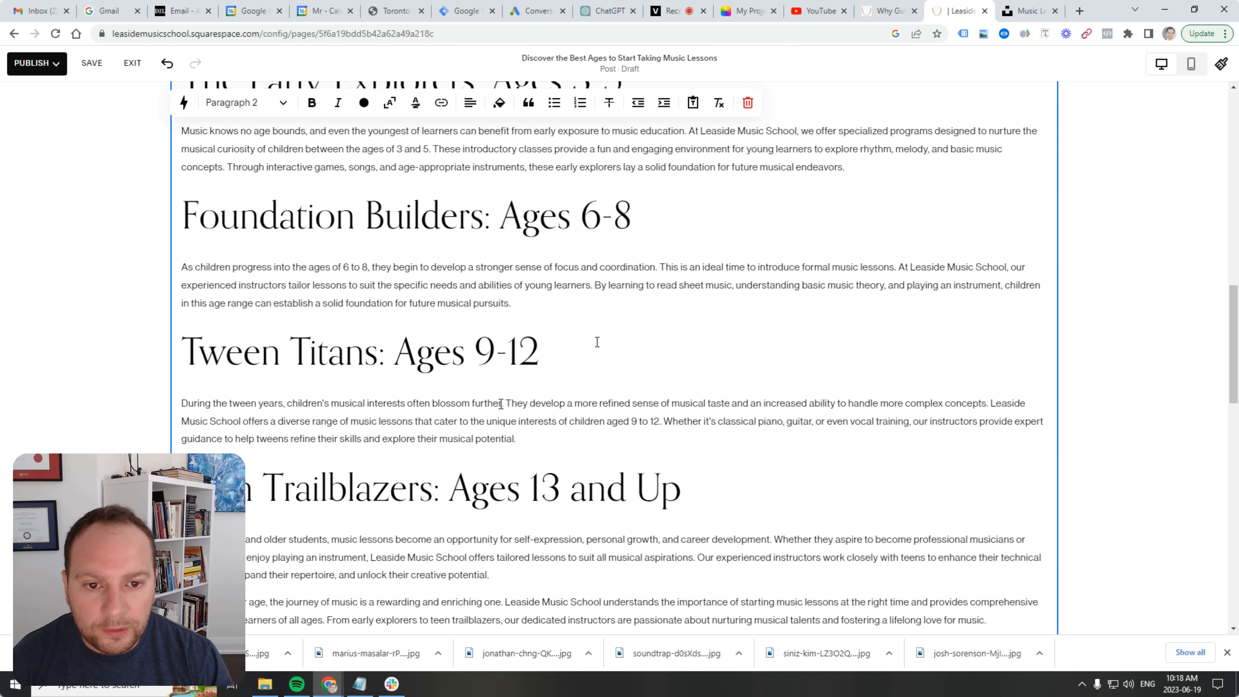
scroll(817, 311, up, 1)
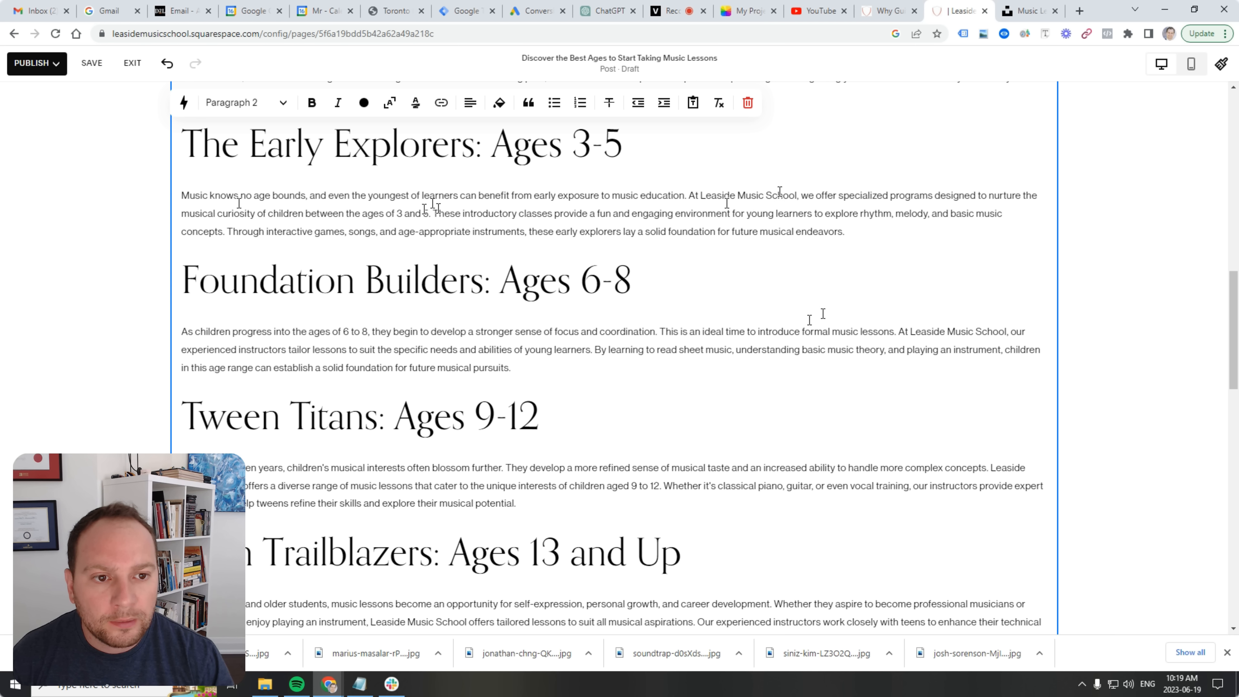
Link 'specialized programs' in the Early Explorers paragraph to the /lessons page.
drag(839, 195, 931, 178)
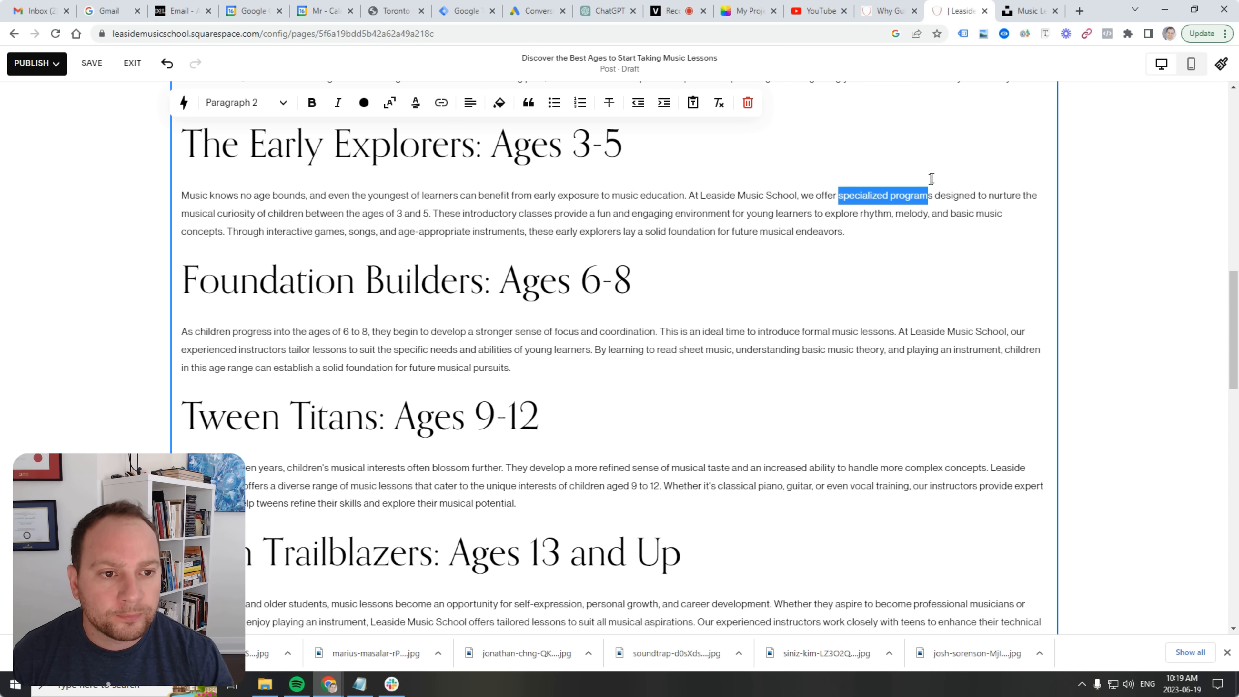
click(441, 103)
click(523, 163)
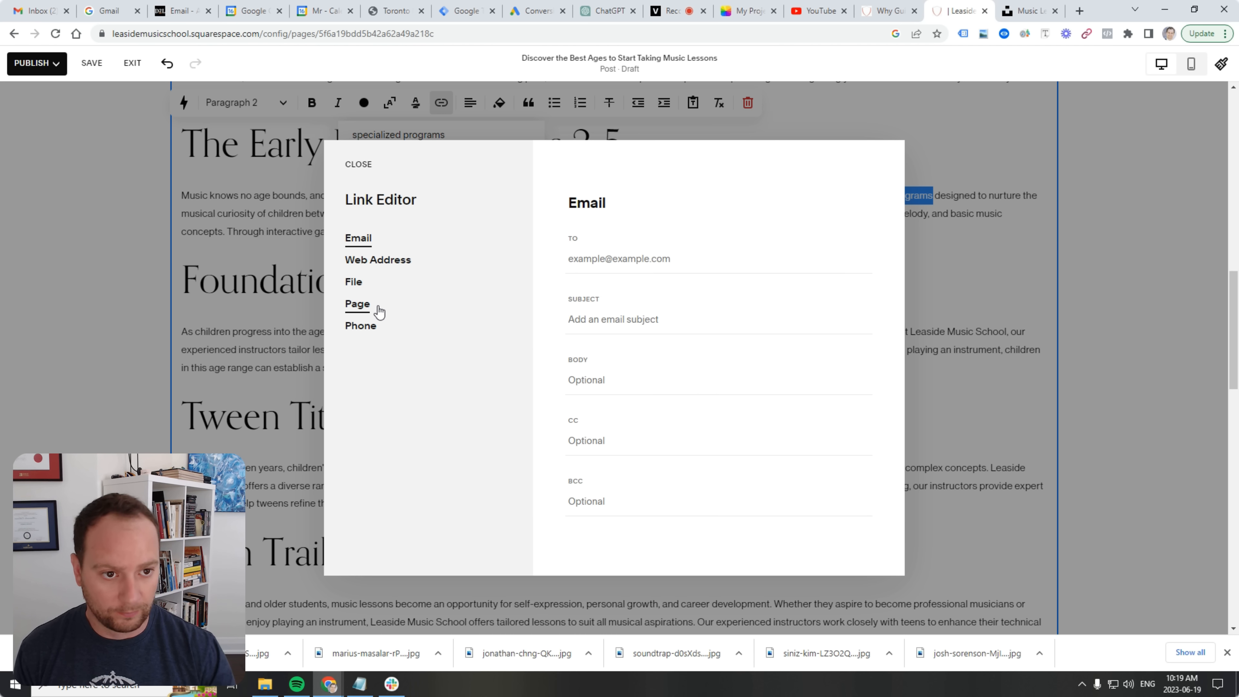
click(380, 313)
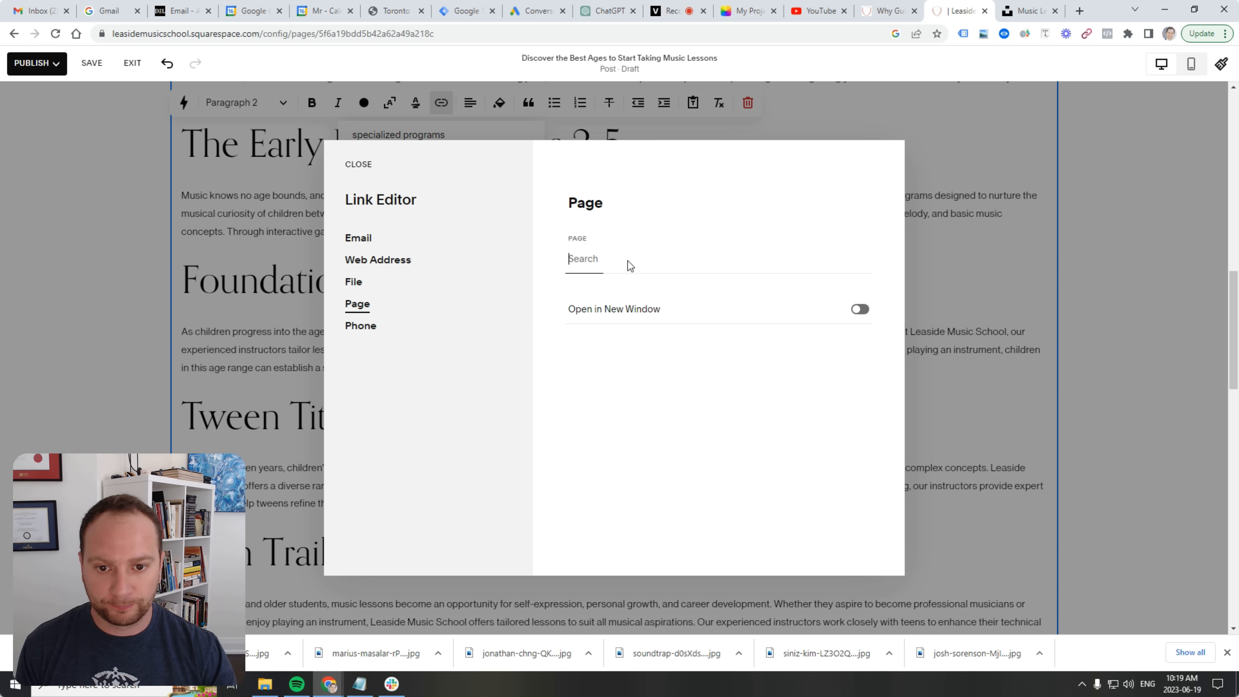
click(628, 260)
click(628, 292)
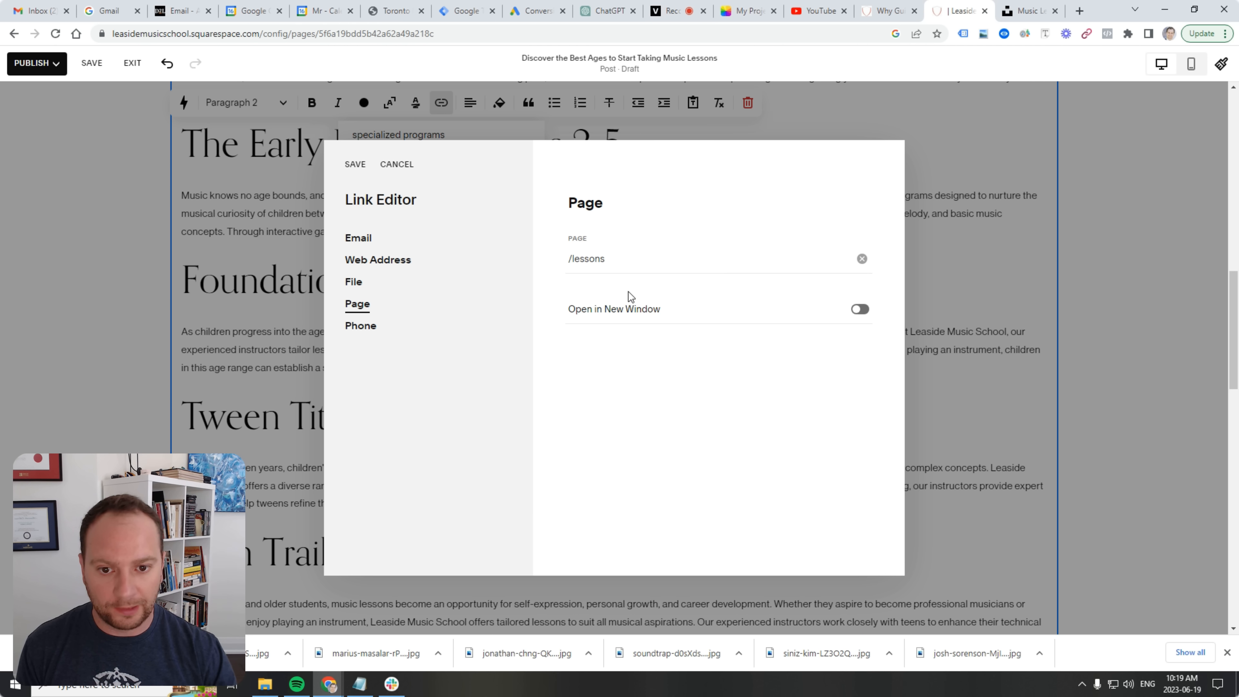
click(355, 166)
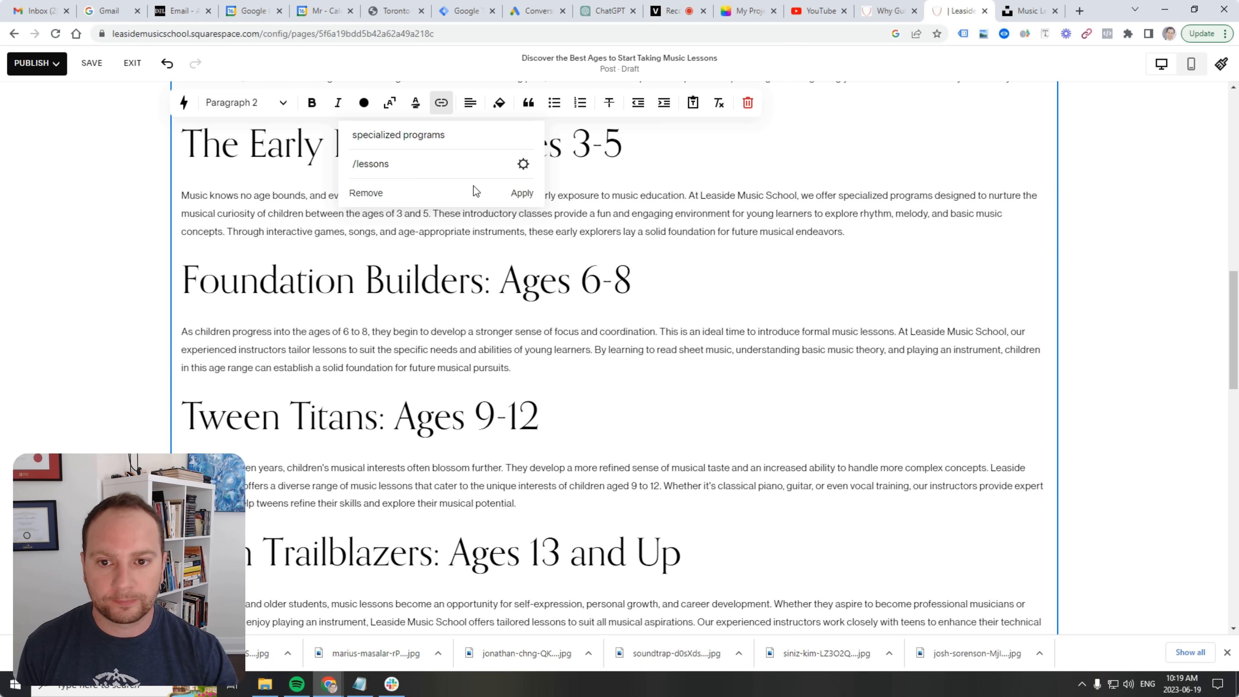
click(521, 193)
scroll(699, 435, down, 2)
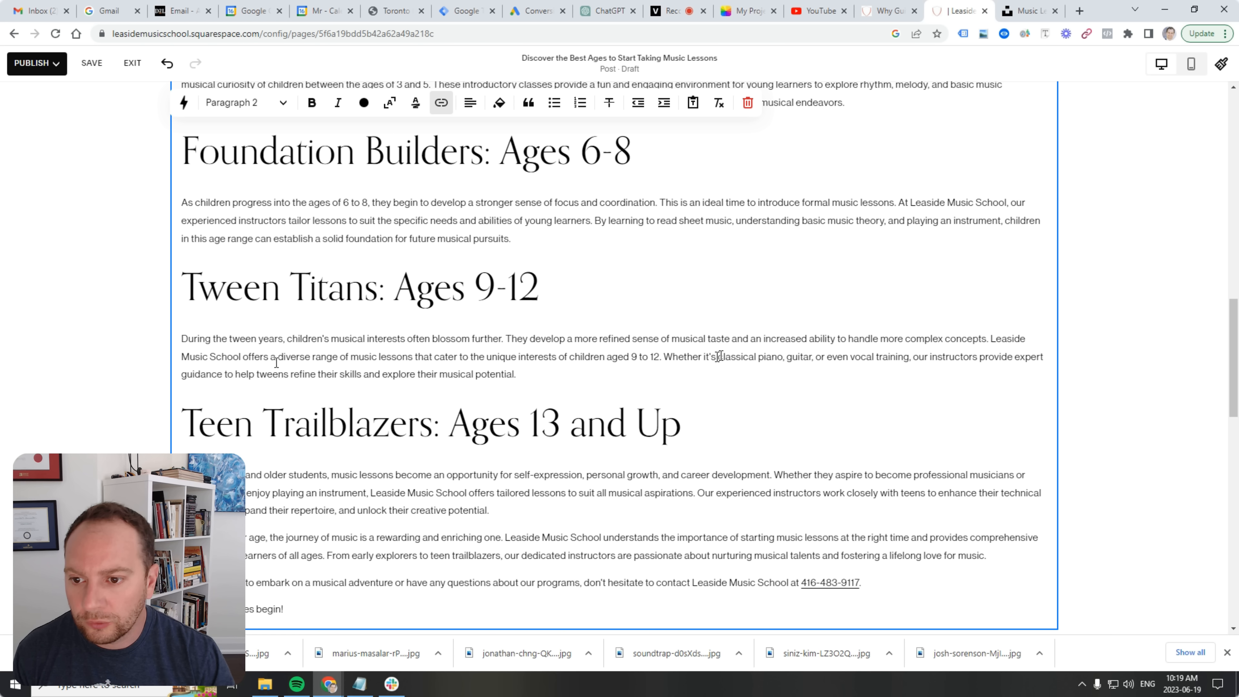
scroll(276, 362, up, 2)
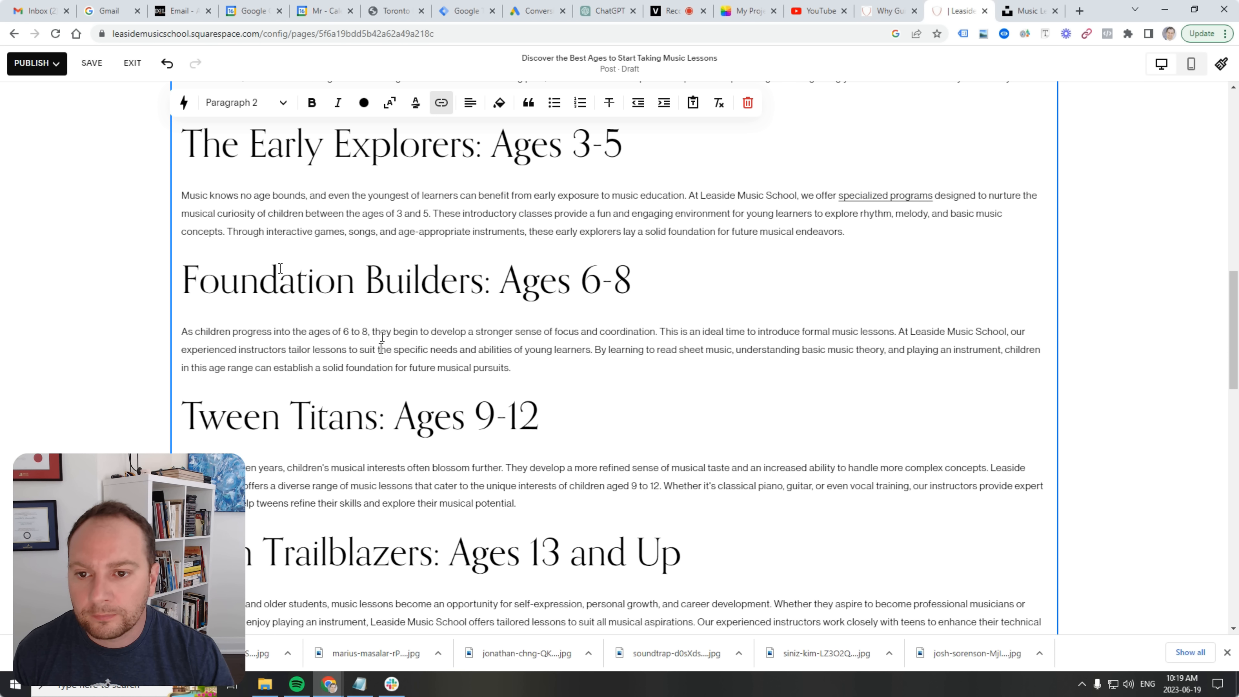
scroll(280, 269, up, 2)
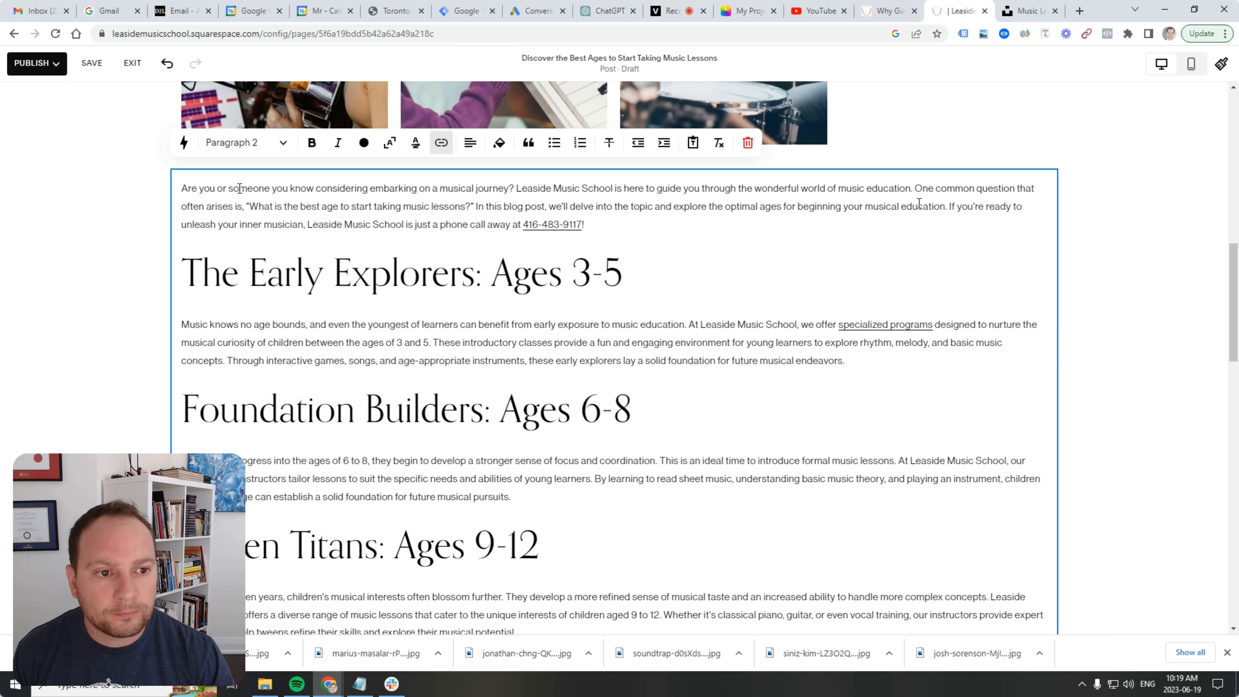
scroll(815, 390, down, 9)
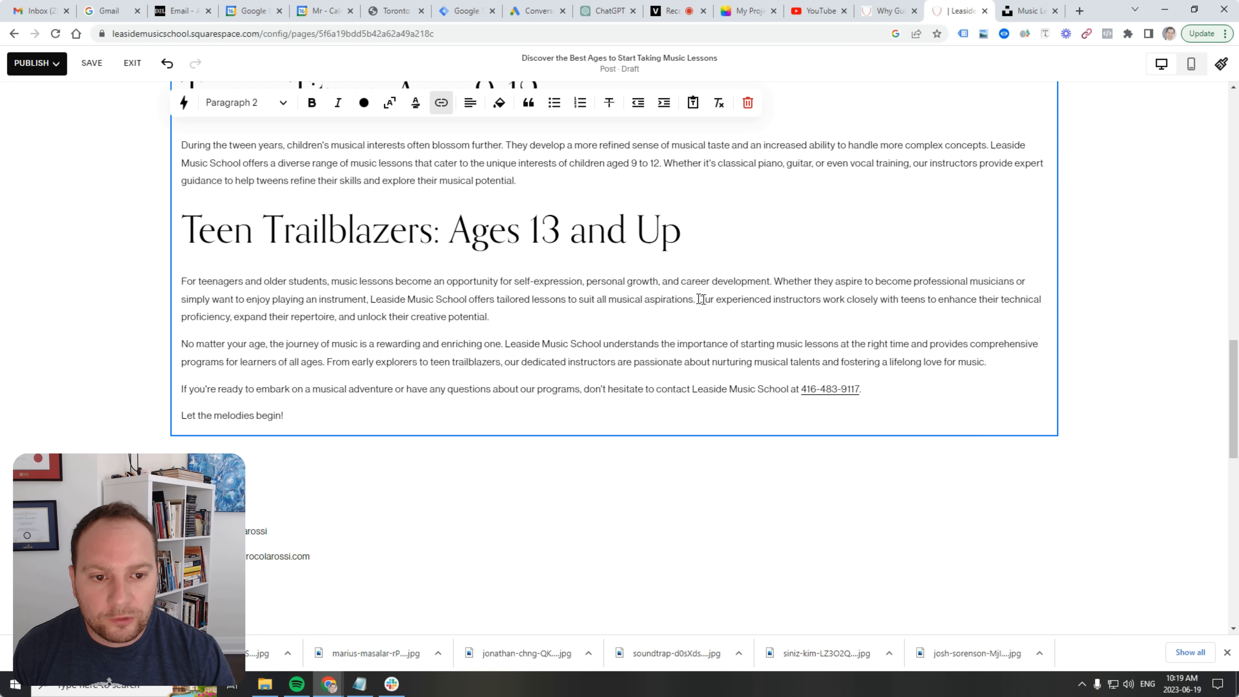
Link 'Our experienced instructors' in Teen Trailblazers to the /teachers page.
drag(697, 299, 744, 298)
click(823, 294)
click(761, 298)
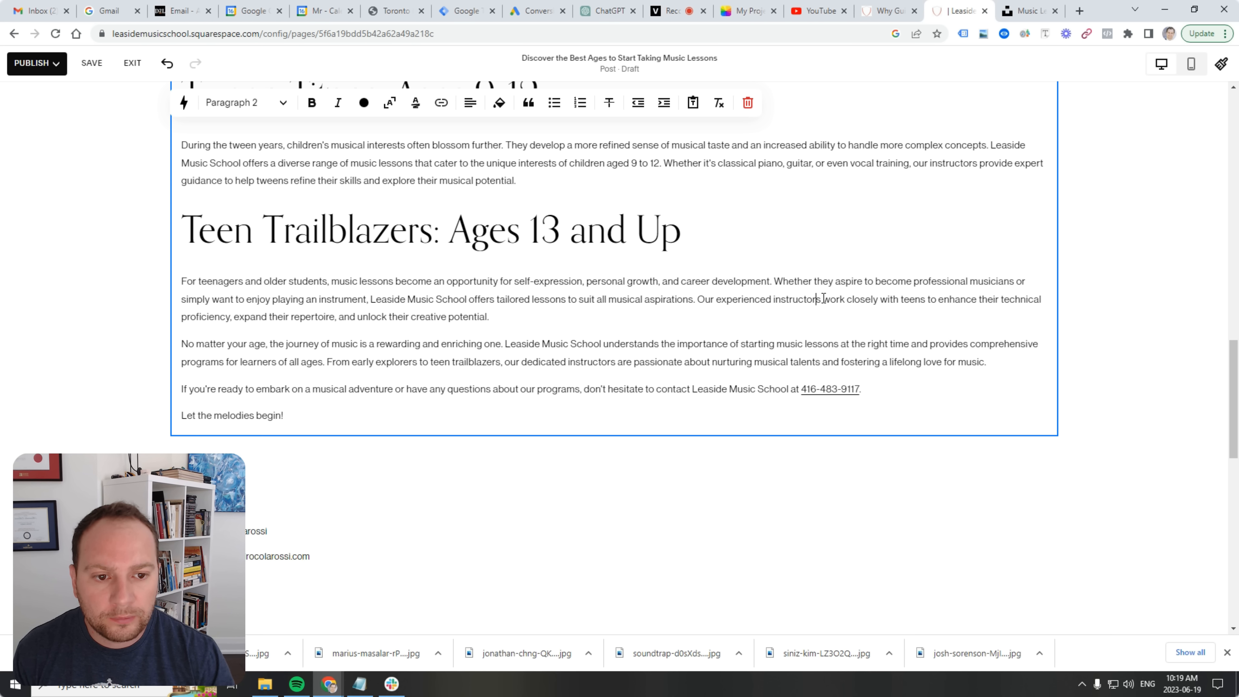
drag(820, 299, 698, 299)
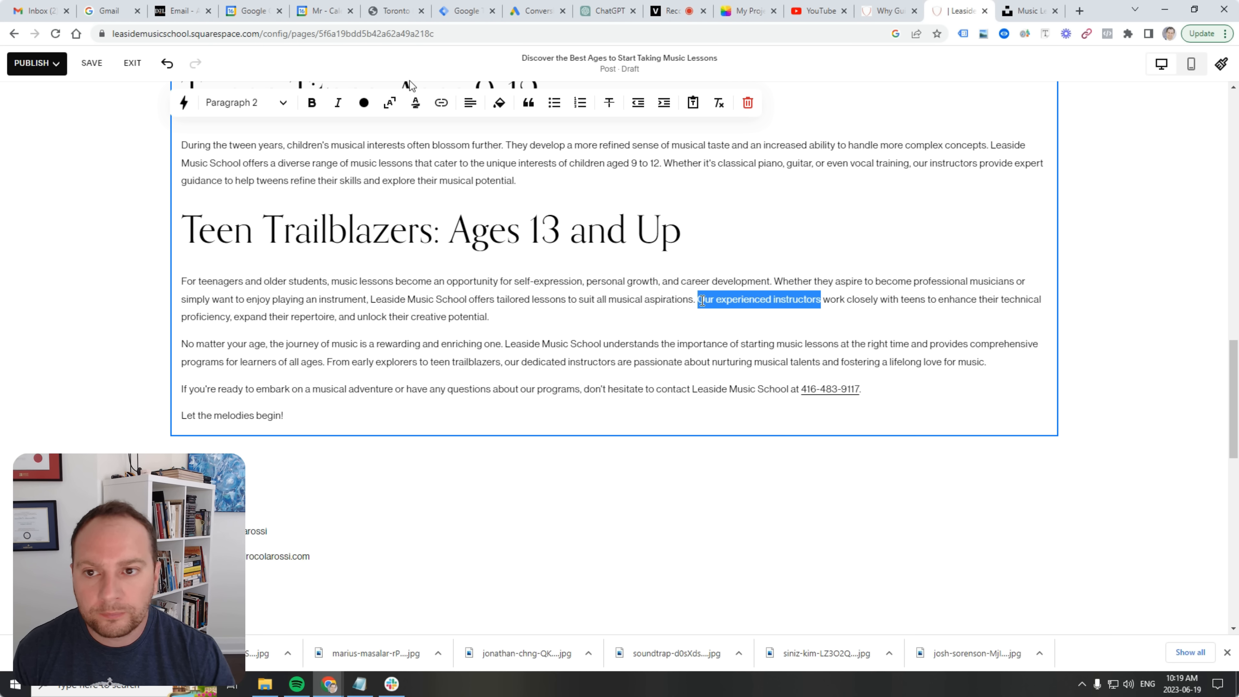
click(441, 103)
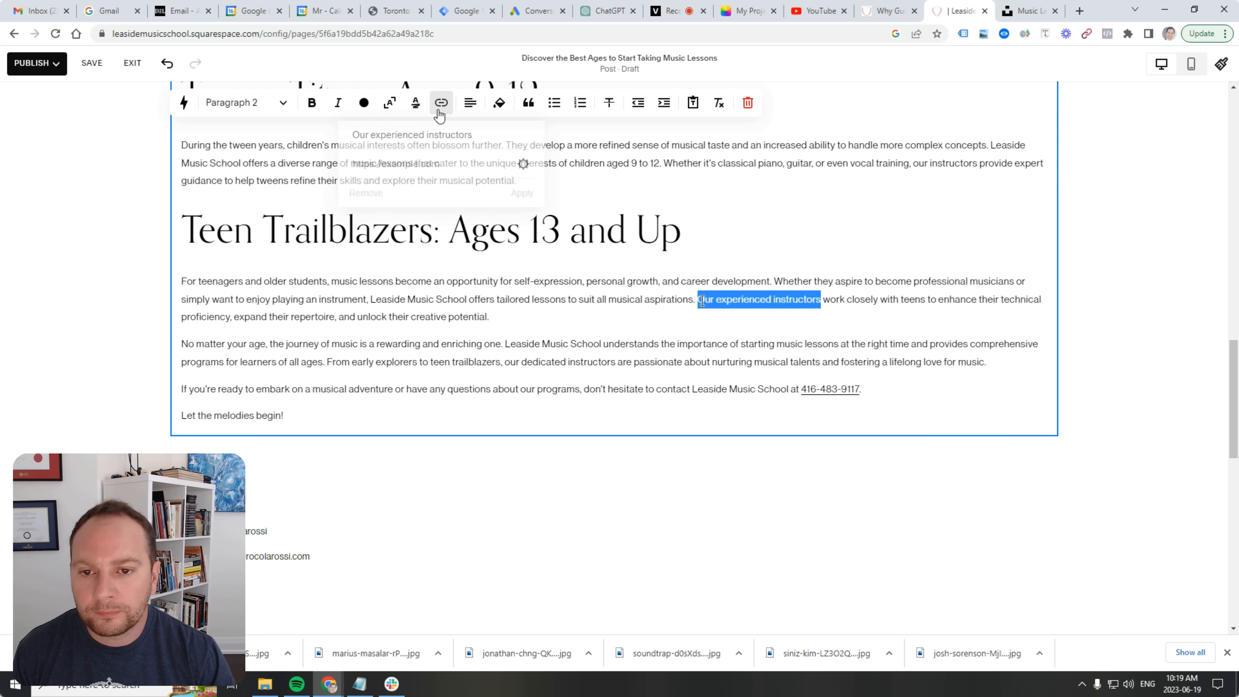
click(524, 165)
click(364, 305)
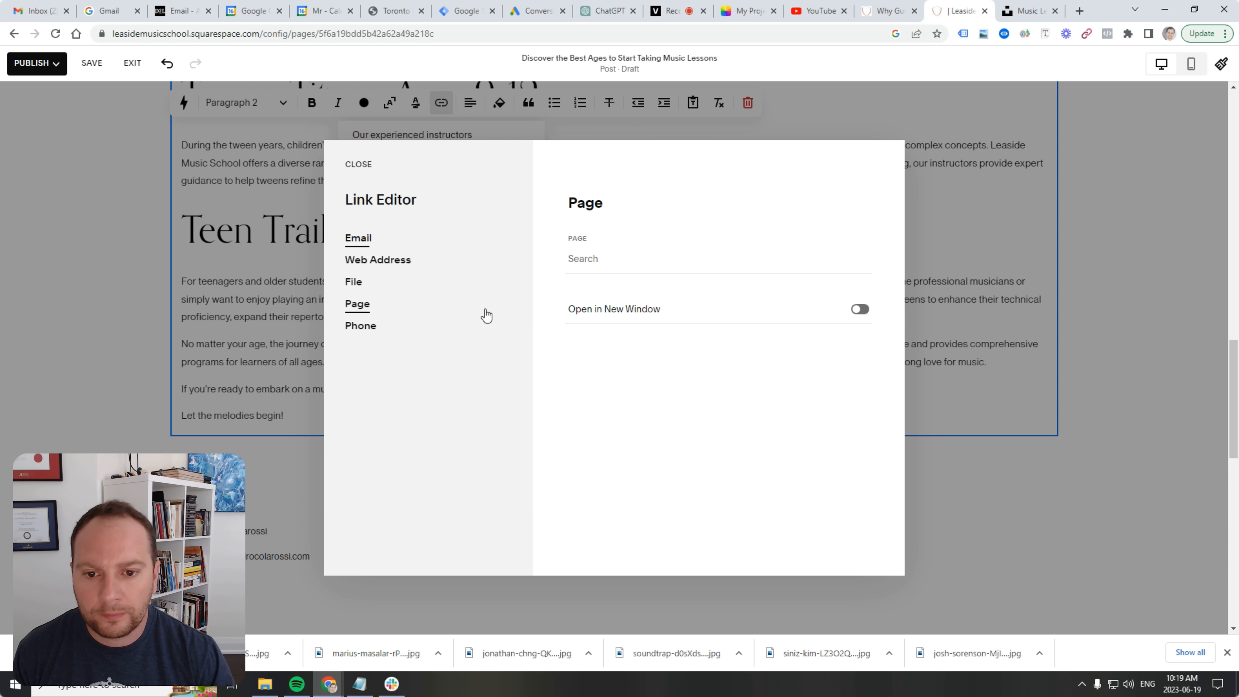
click(658, 263)
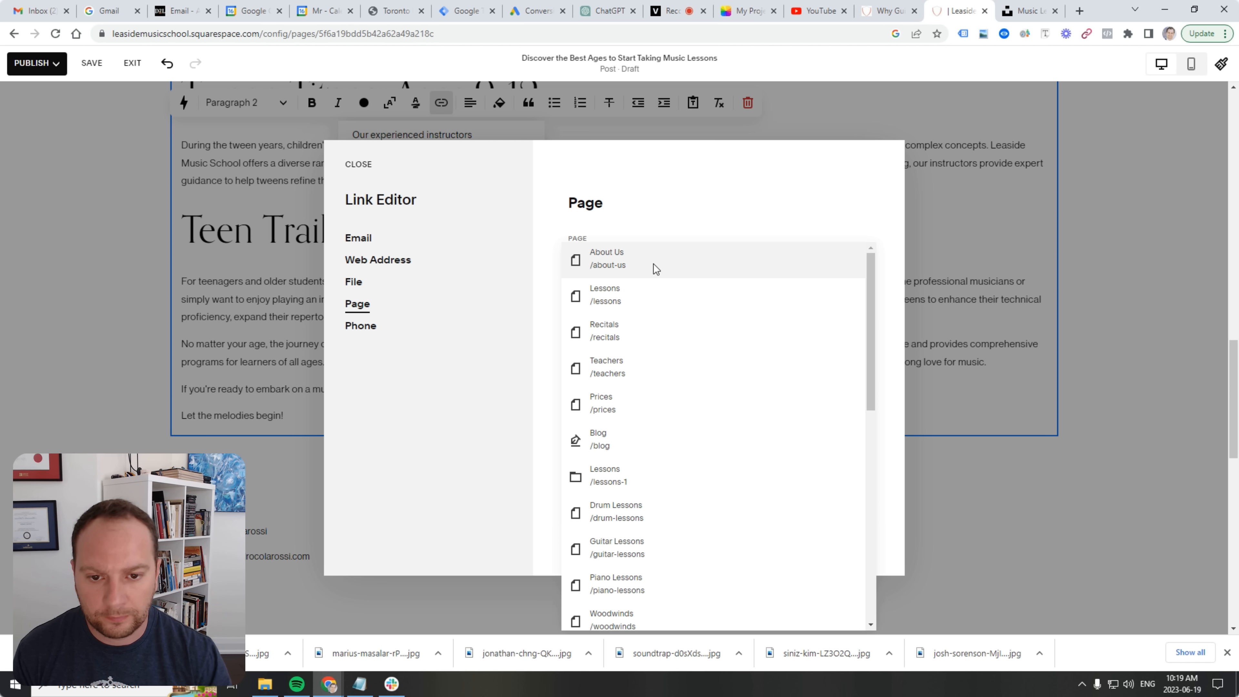
click(634, 385)
click(355, 165)
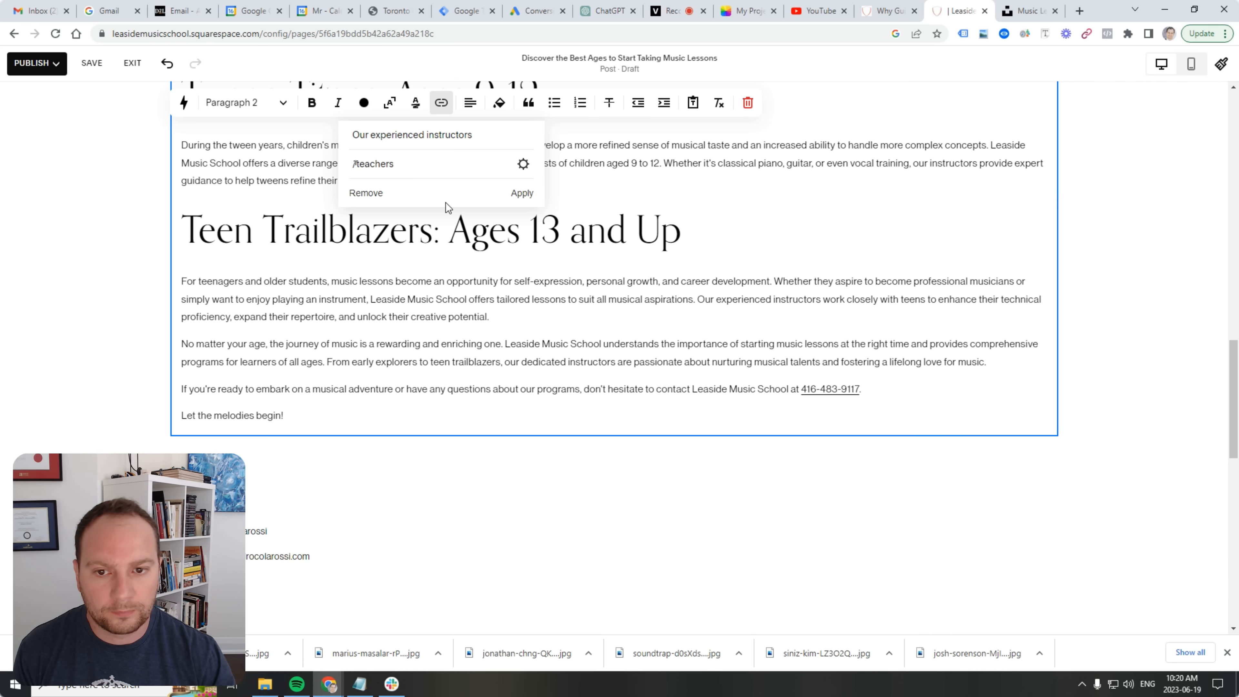
click(520, 193)
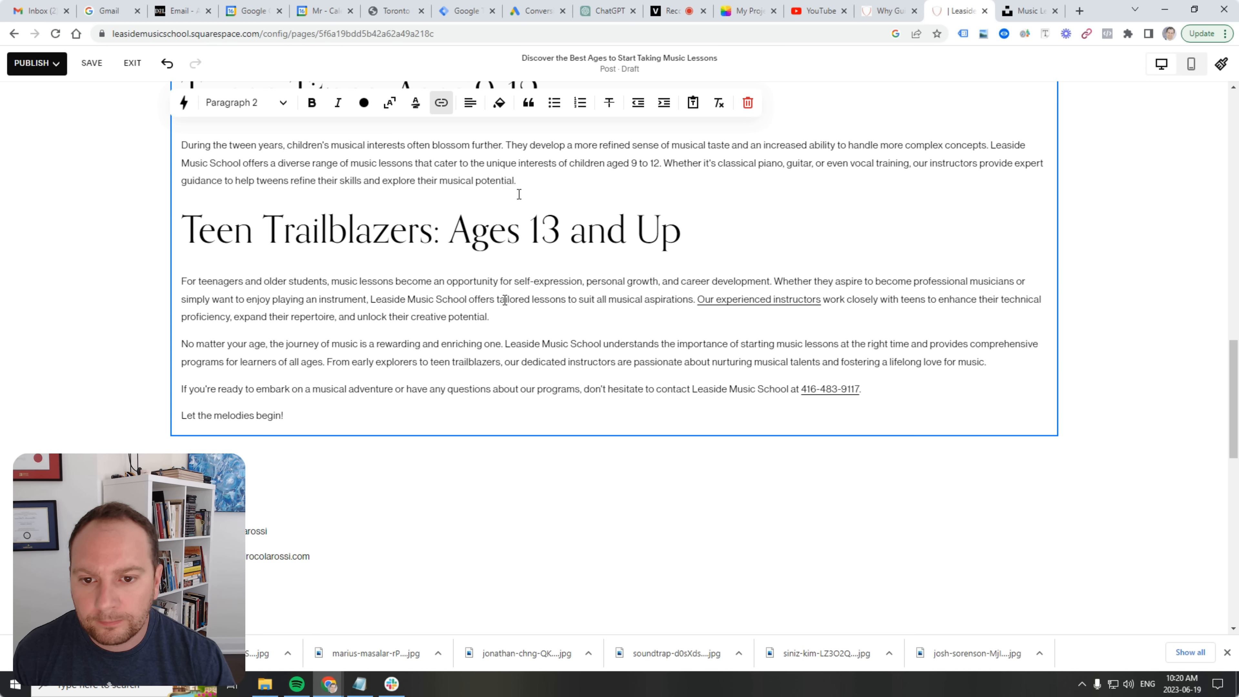
Select the first Foundation Builders sentence and run Search Google for it.
scroll(582, 314, up, 4)
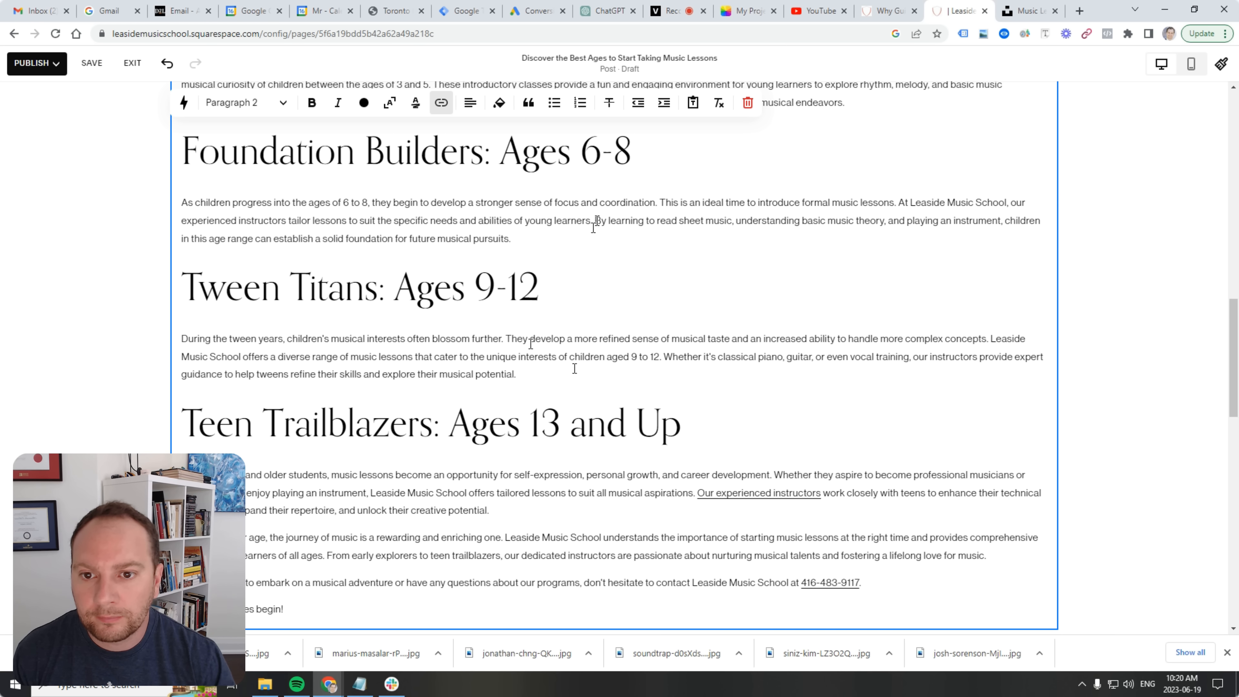
scroll(595, 285, up, 8)
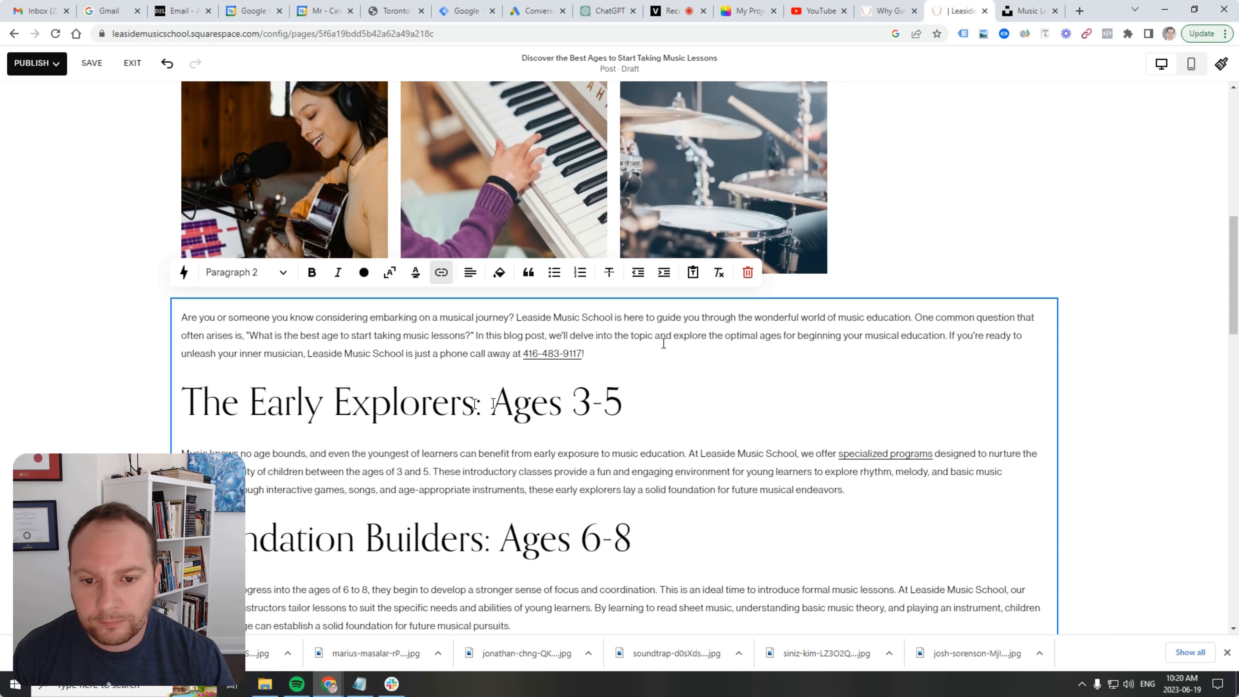
scroll(493, 409, up, 5)
scroll(492, 408, up, 5)
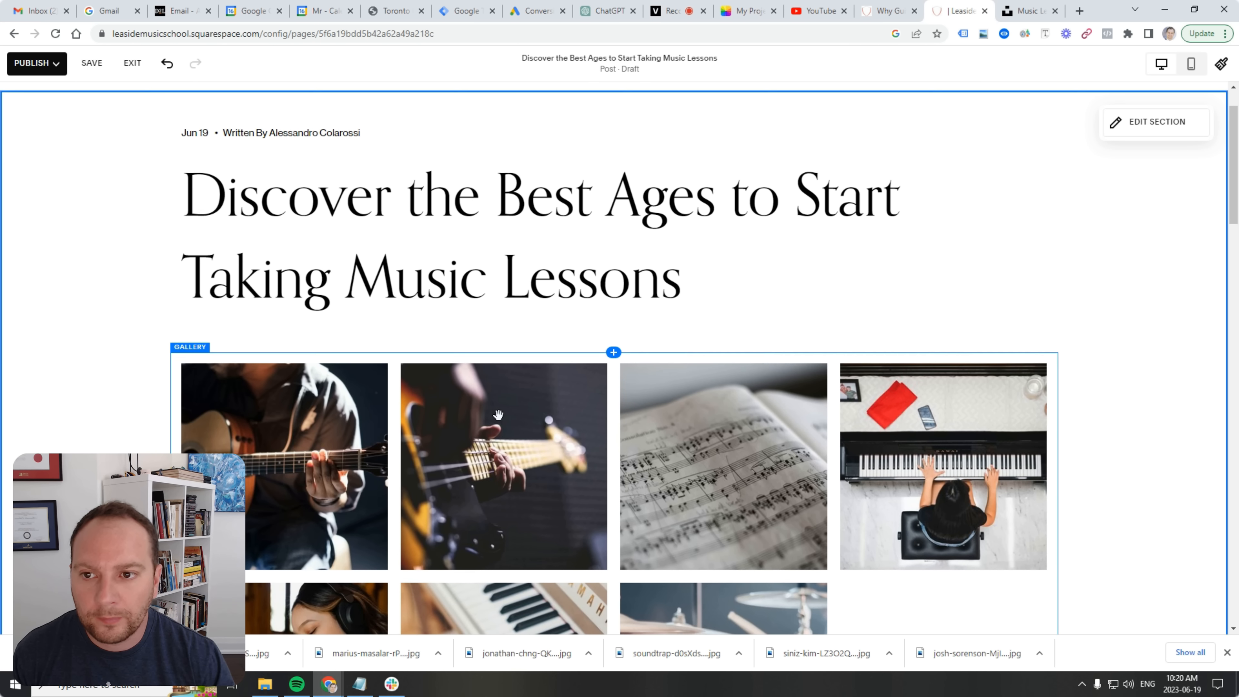
scroll(515, 426, down, 13)
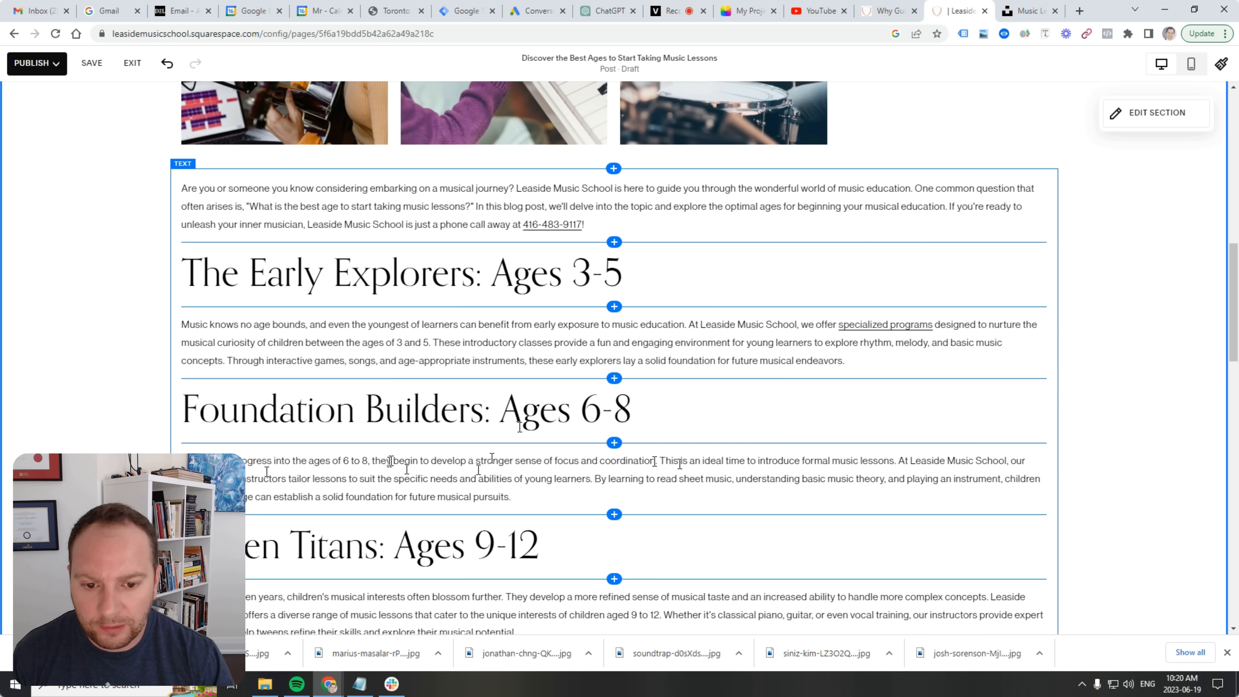
drag(655, 461, 185, 453)
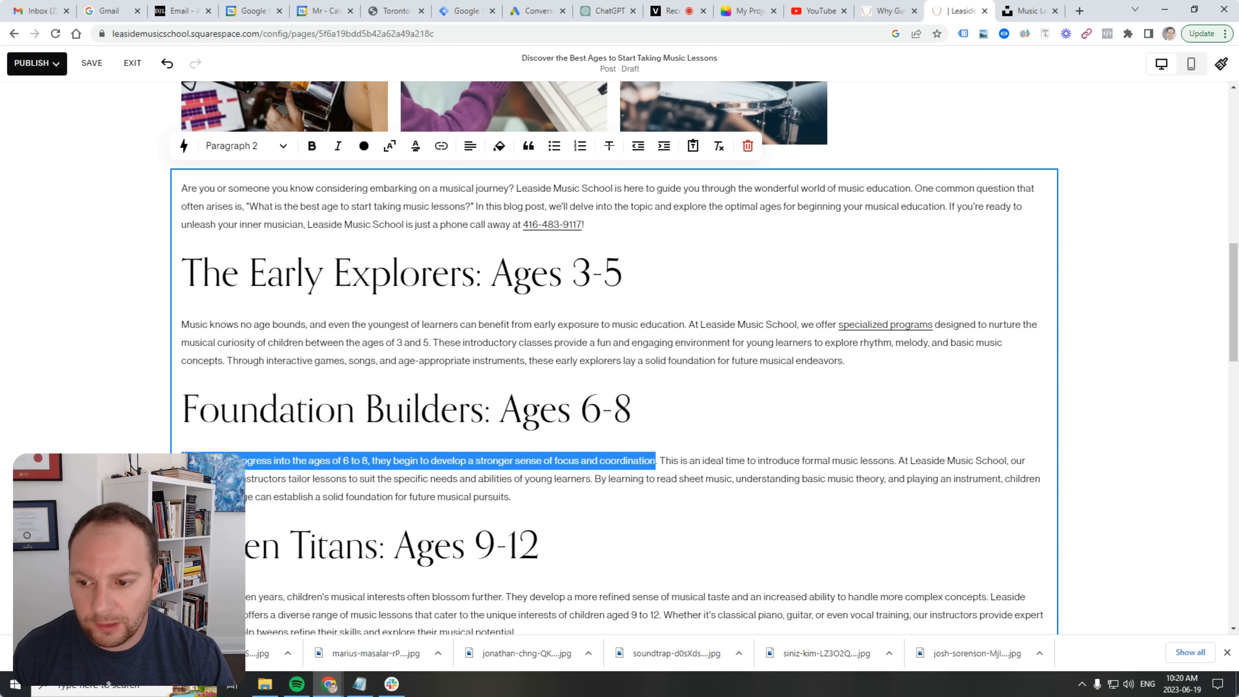
right_click(201, 460)
click(284, 339)
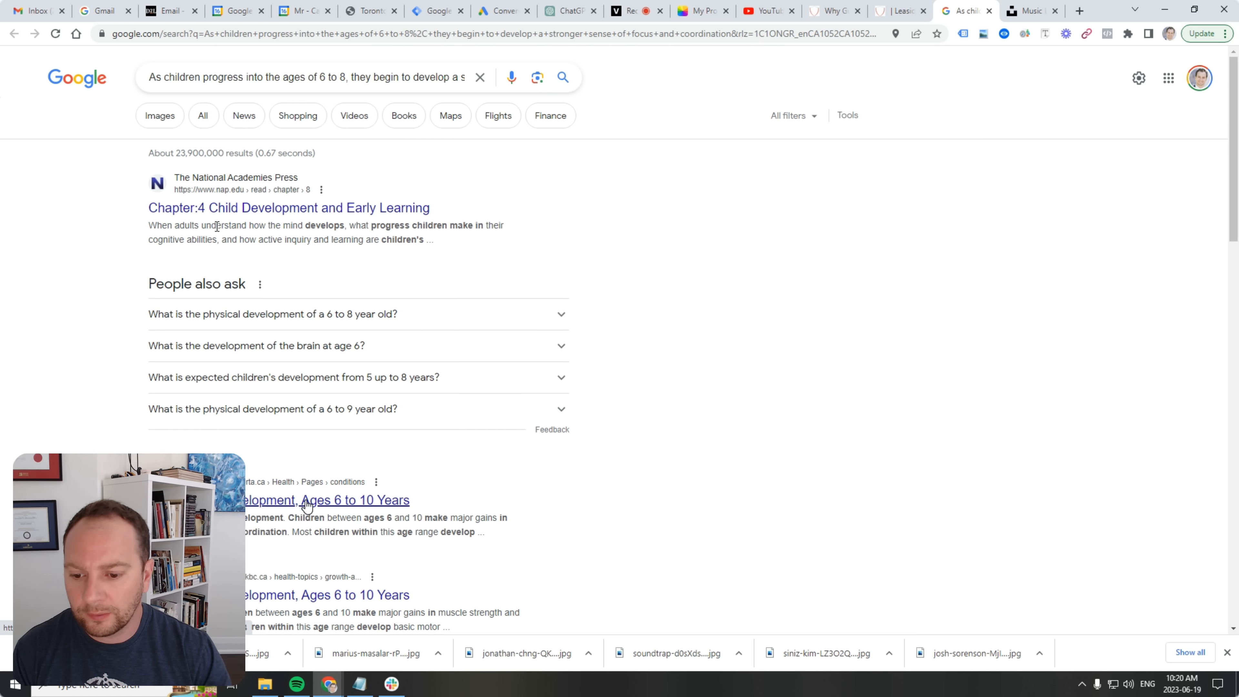
Browse the MyHealth Alberta ages 6-10 growth page, briefly trying a find-in-page search.
scroll(306, 505, down, 4)
scroll(322, 488, down, 5)
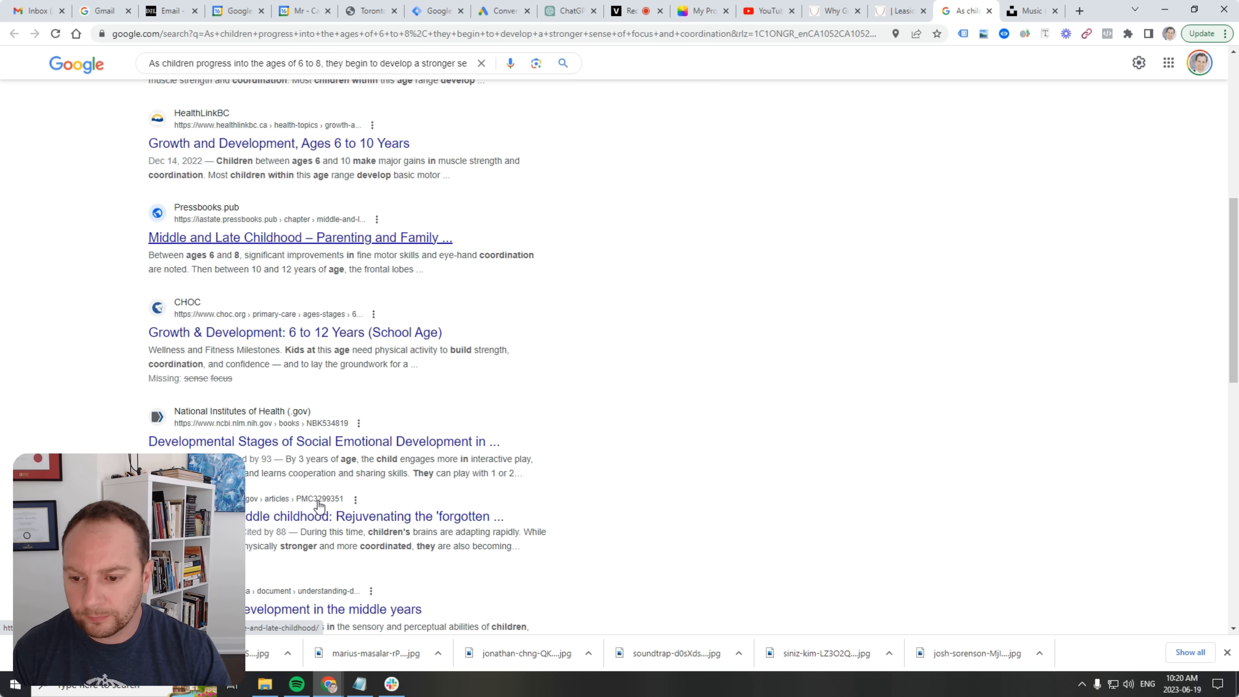
scroll(327, 488, up, 7)
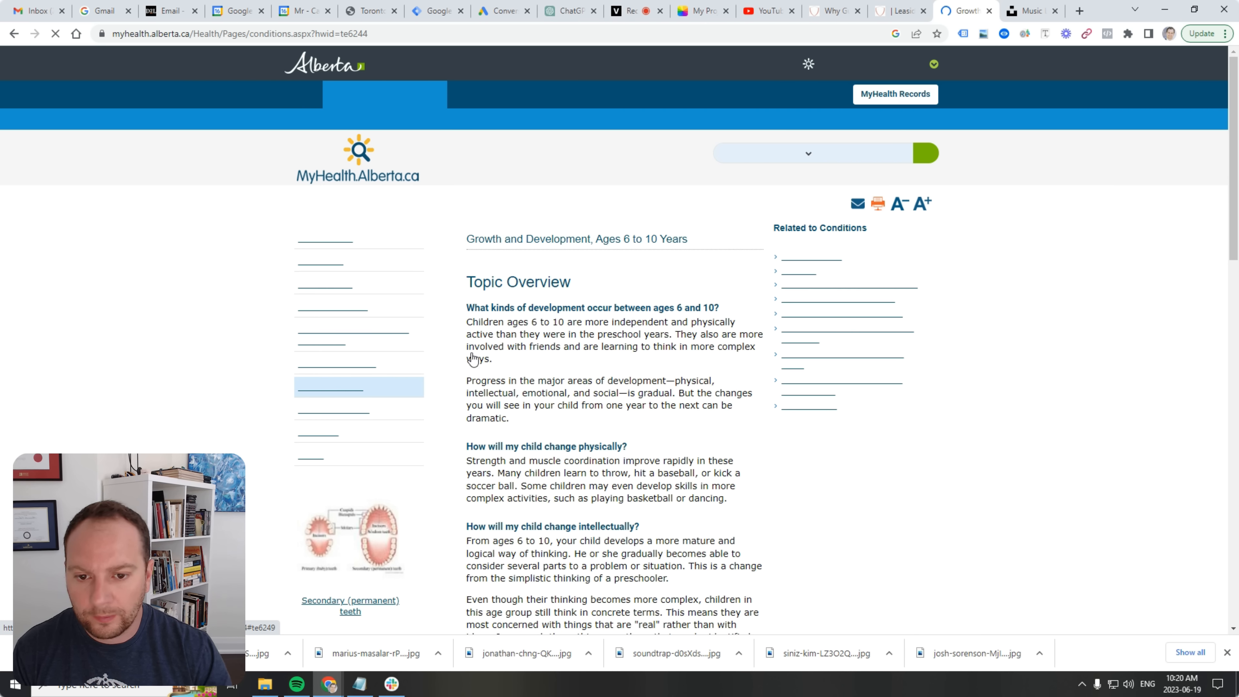
scroll(632, 349, down, 4)
key(ctrl+f)
text(f)
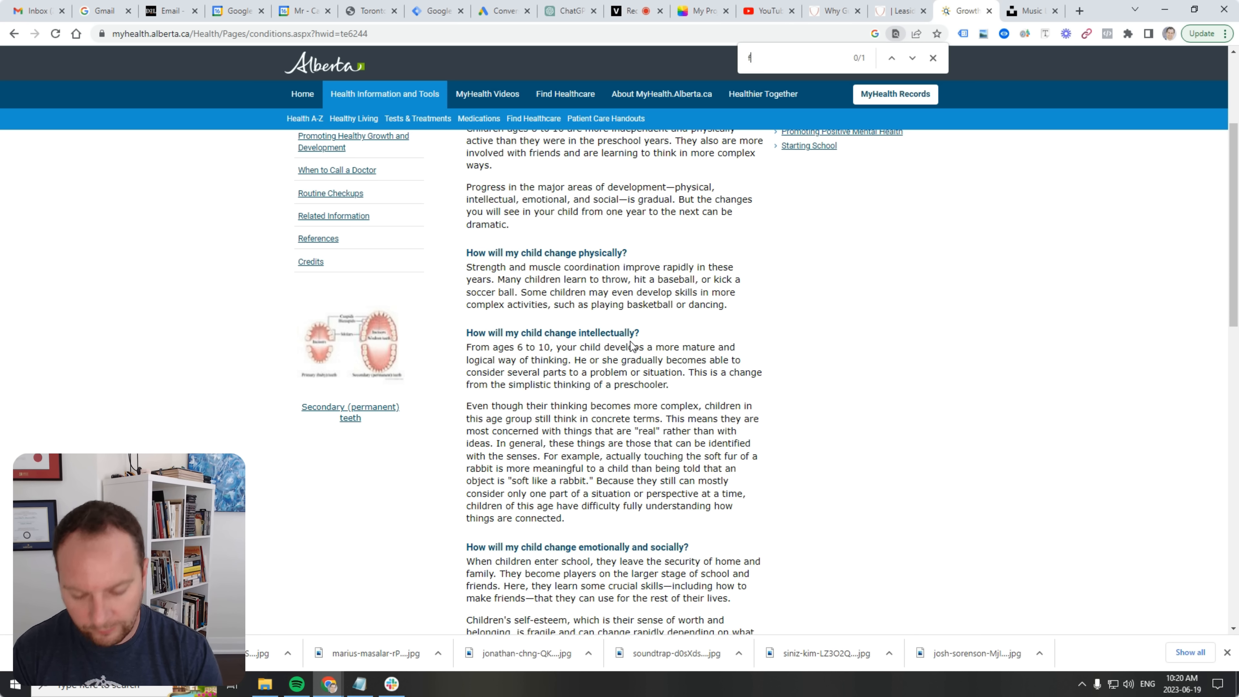
key(BackSpace)
key(BackSpace)
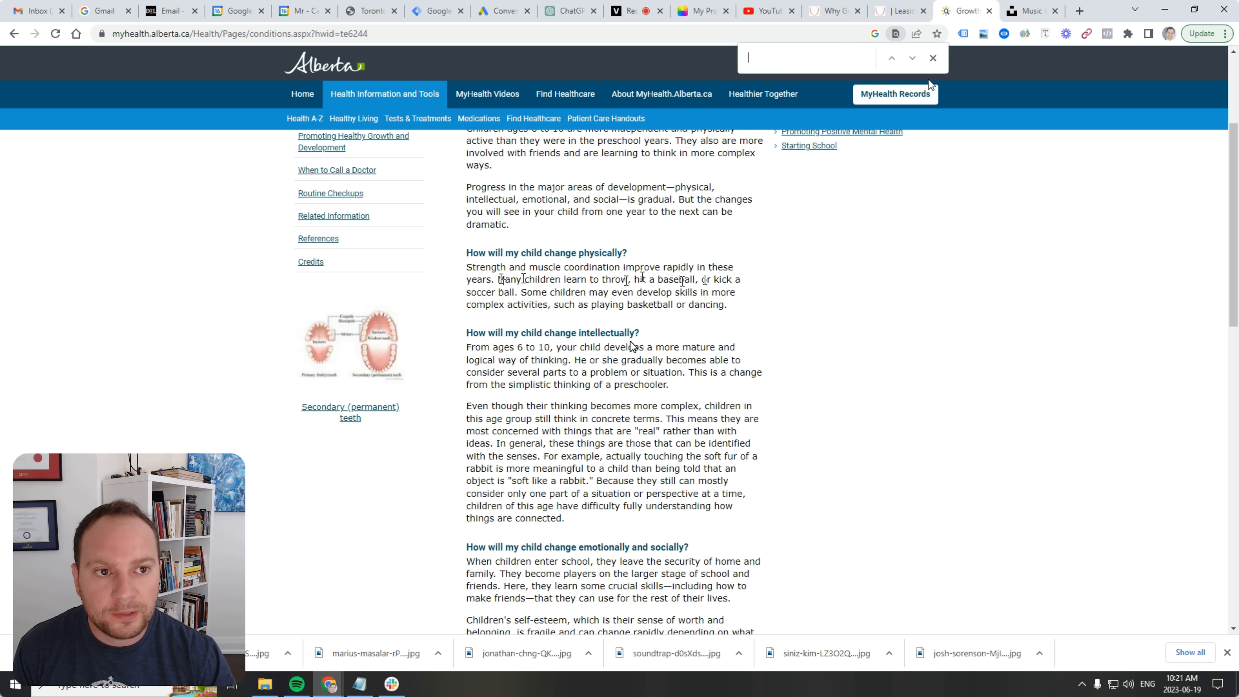
click(933, 58)
Copy the MyHealth Alberta page's web address and close its tab.
key(ctrl+l)
right_click(201, 34)
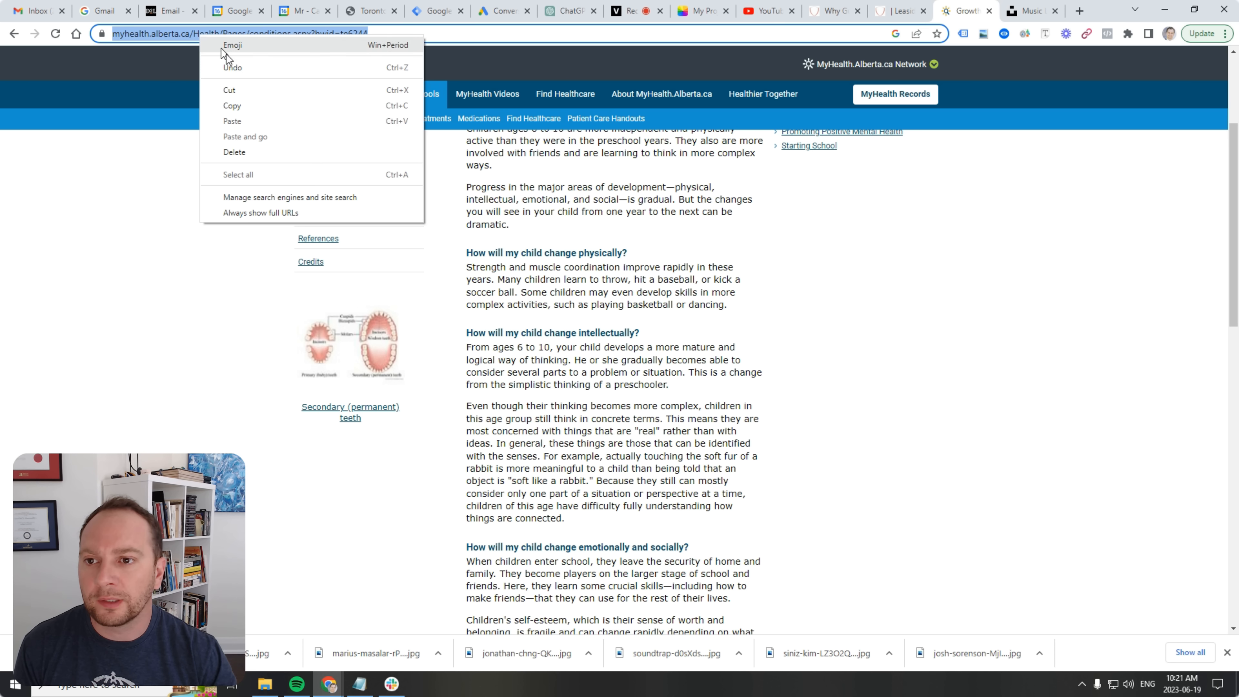
click(251, 103)
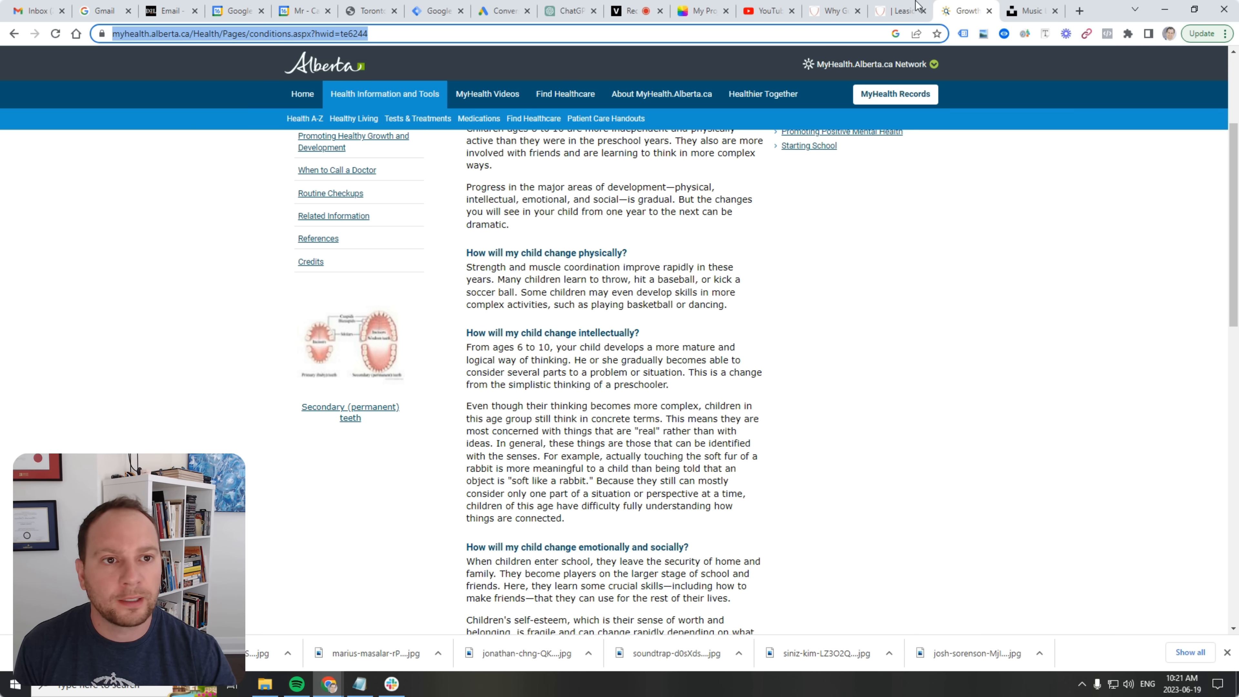
click(989, 11)
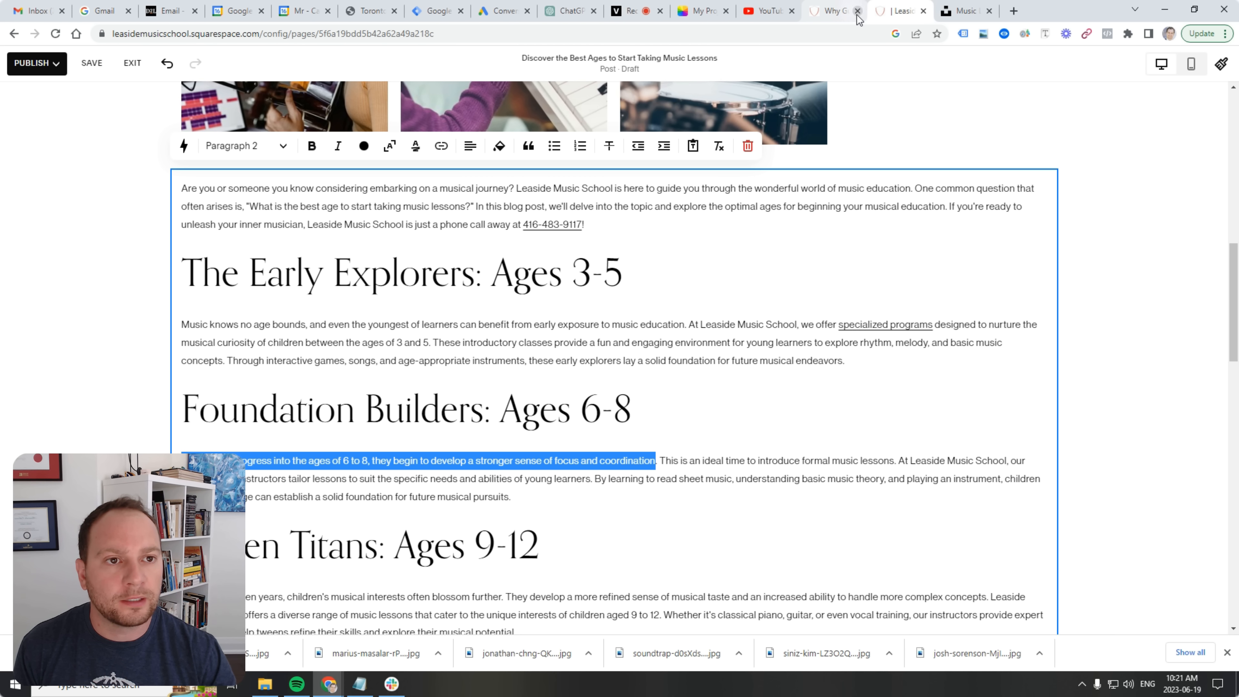
Link 'develop a stronger sense of focus and coordination' to the pasted MyHealth URL, opening in a new window.
click(702, 462)
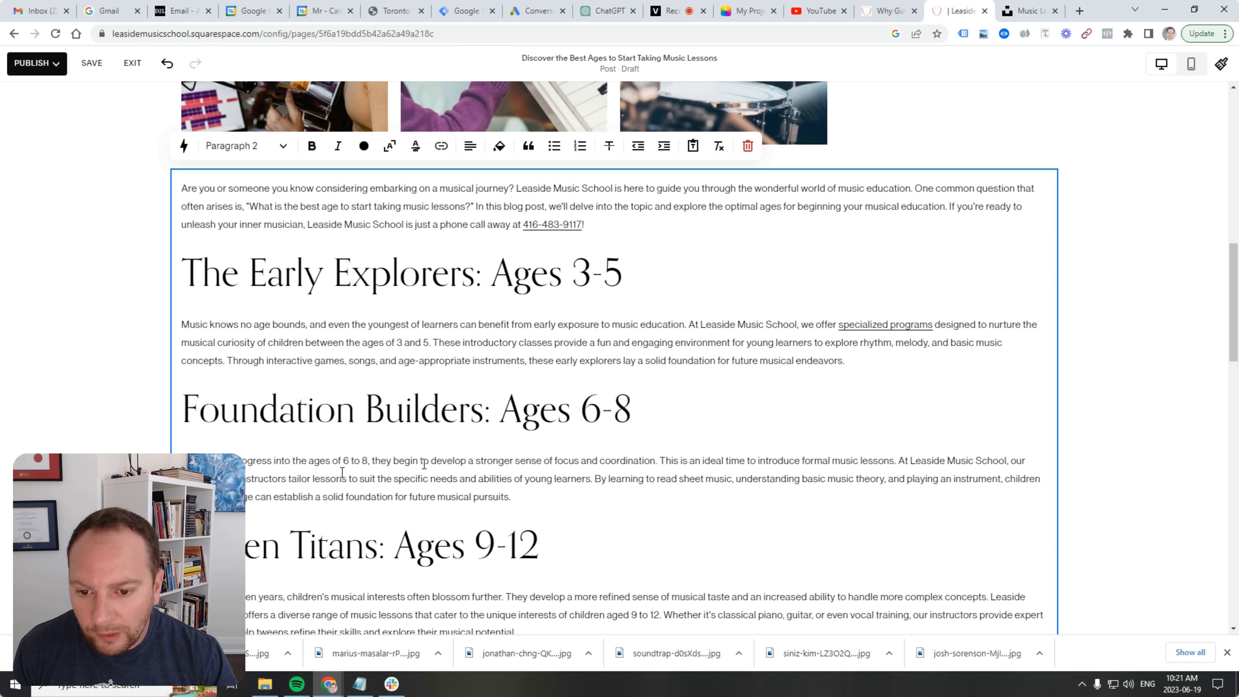
drag(431, 461, 654, 462)
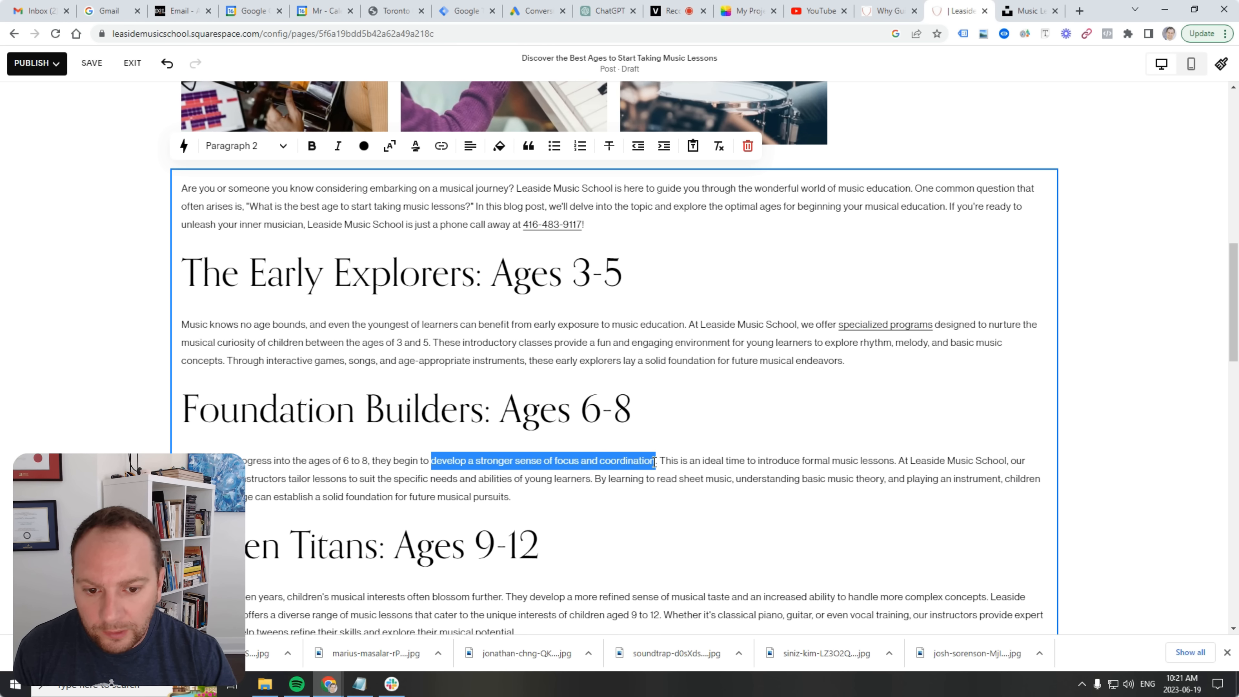
click(441, 146)
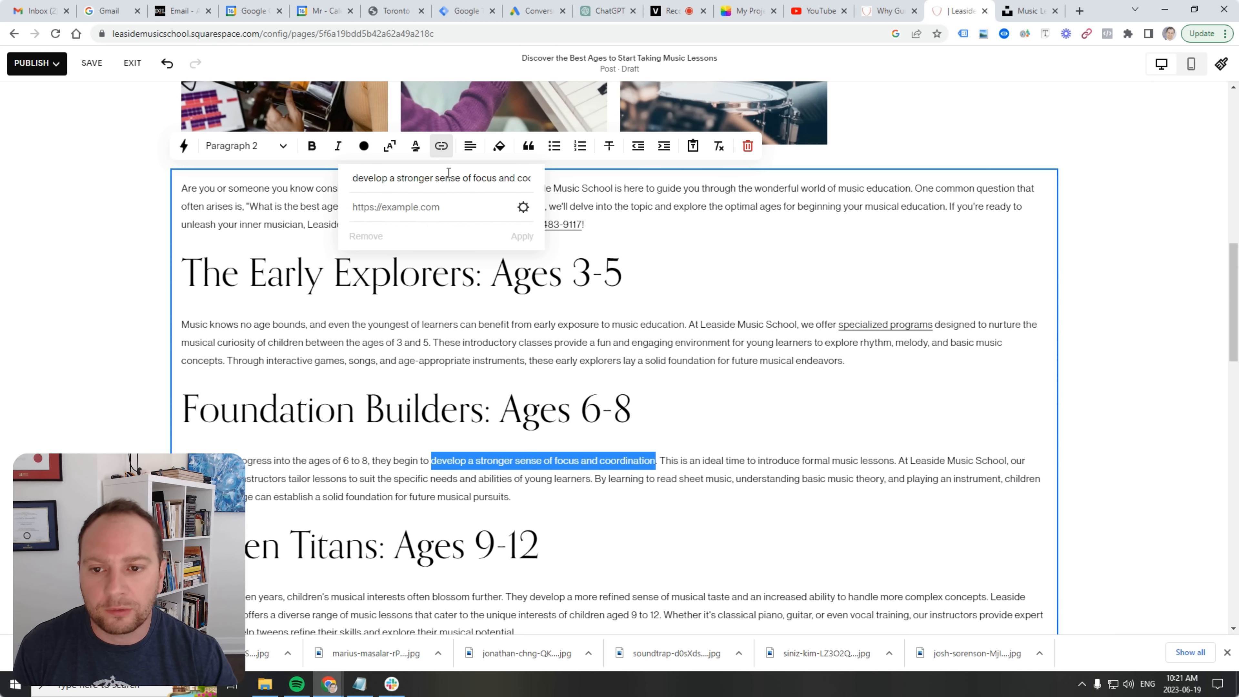
click(451, 210)
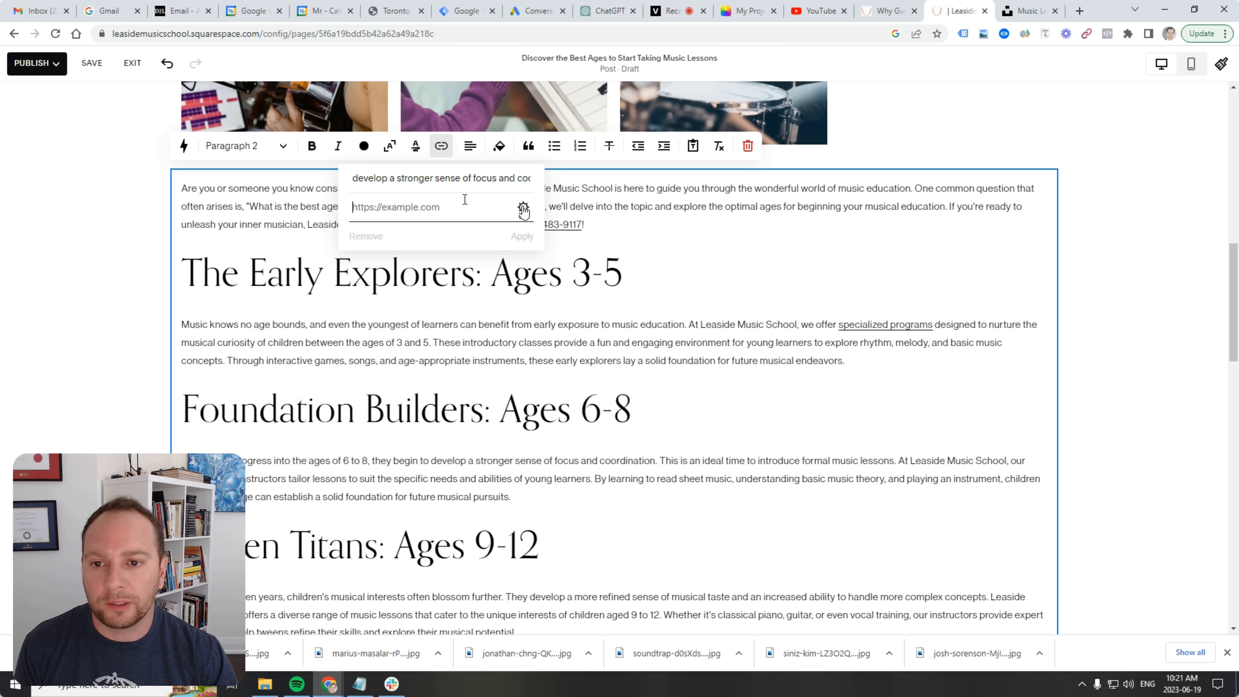
key(ctrl+v)
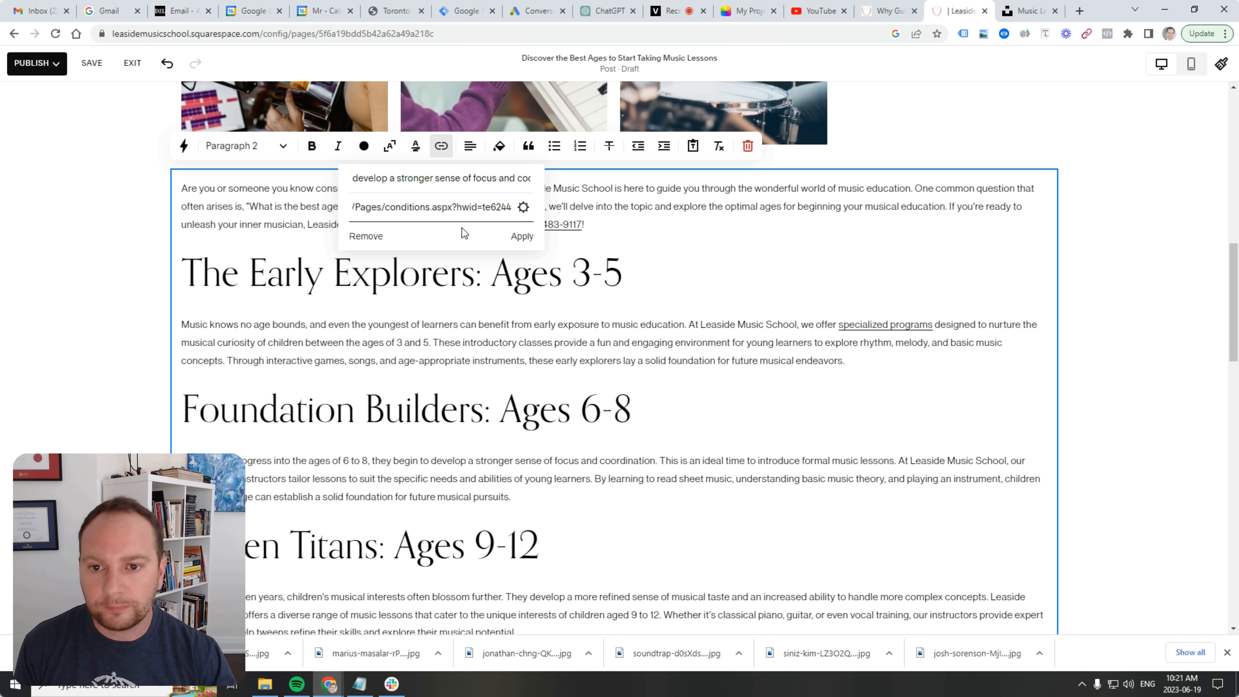
click(523, 207)
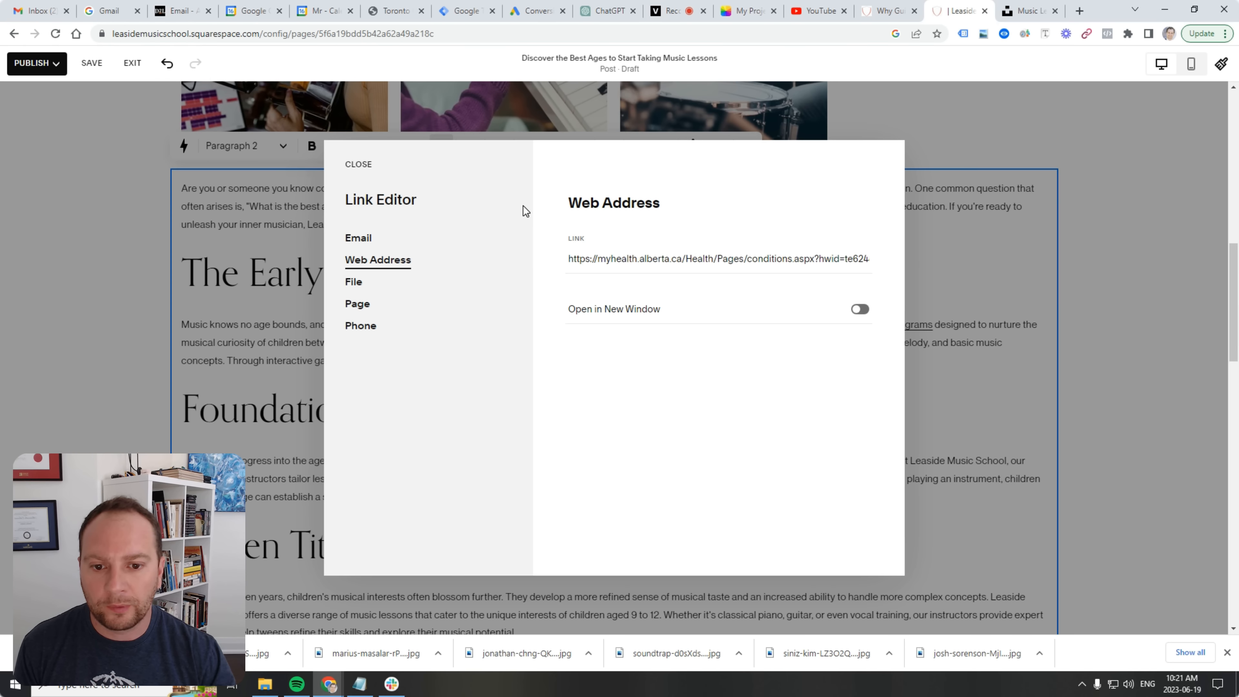
click(854, 312)
click(353, 166)
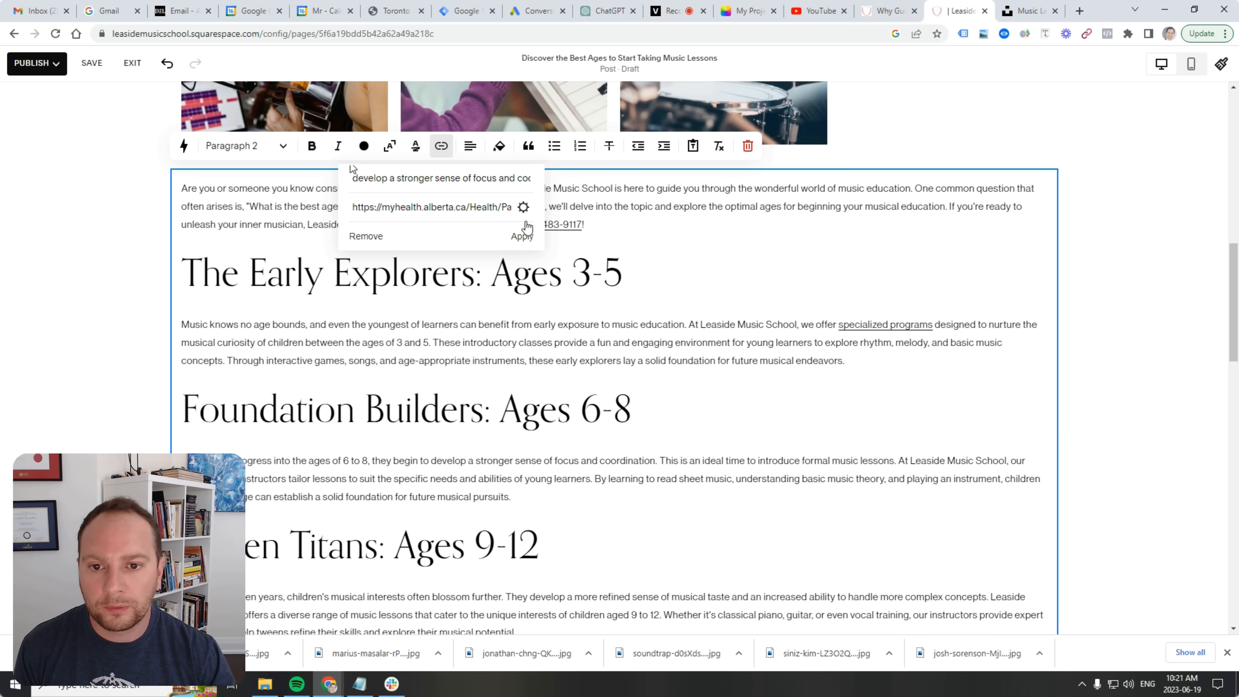
click(522, 236)
scroll(647, 495, down, 15)
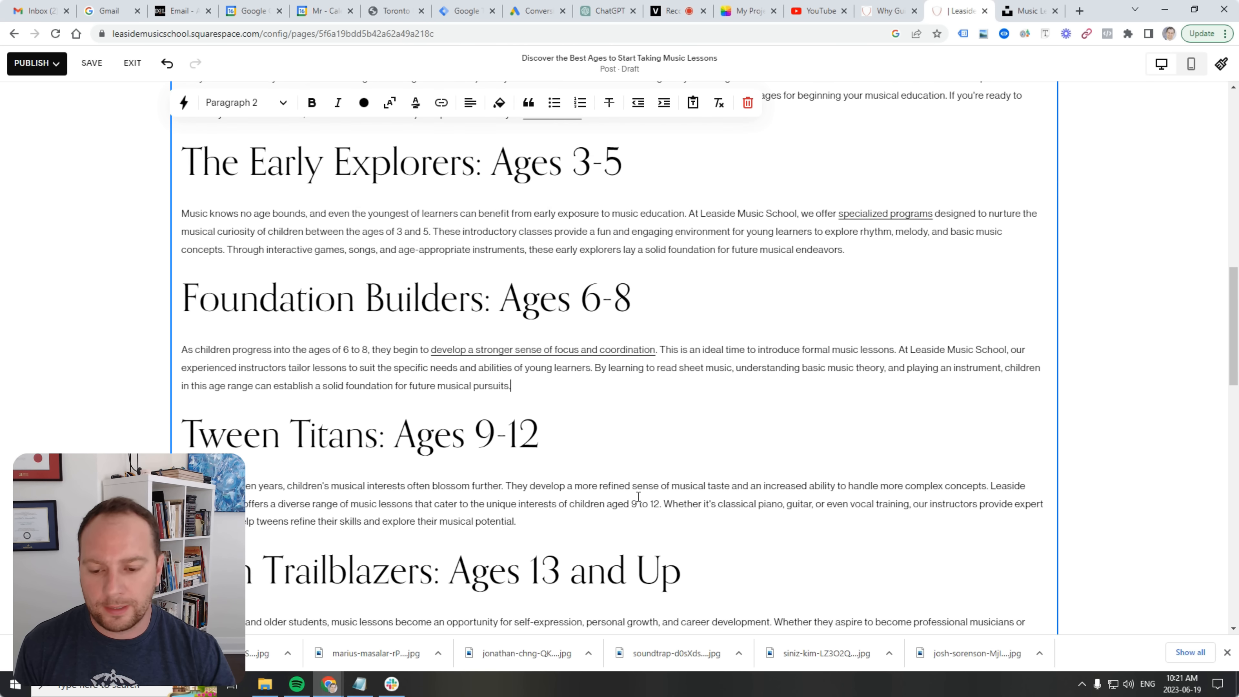
scroll(586, 462, up, 17)
scroll(619, 342, up, 5)
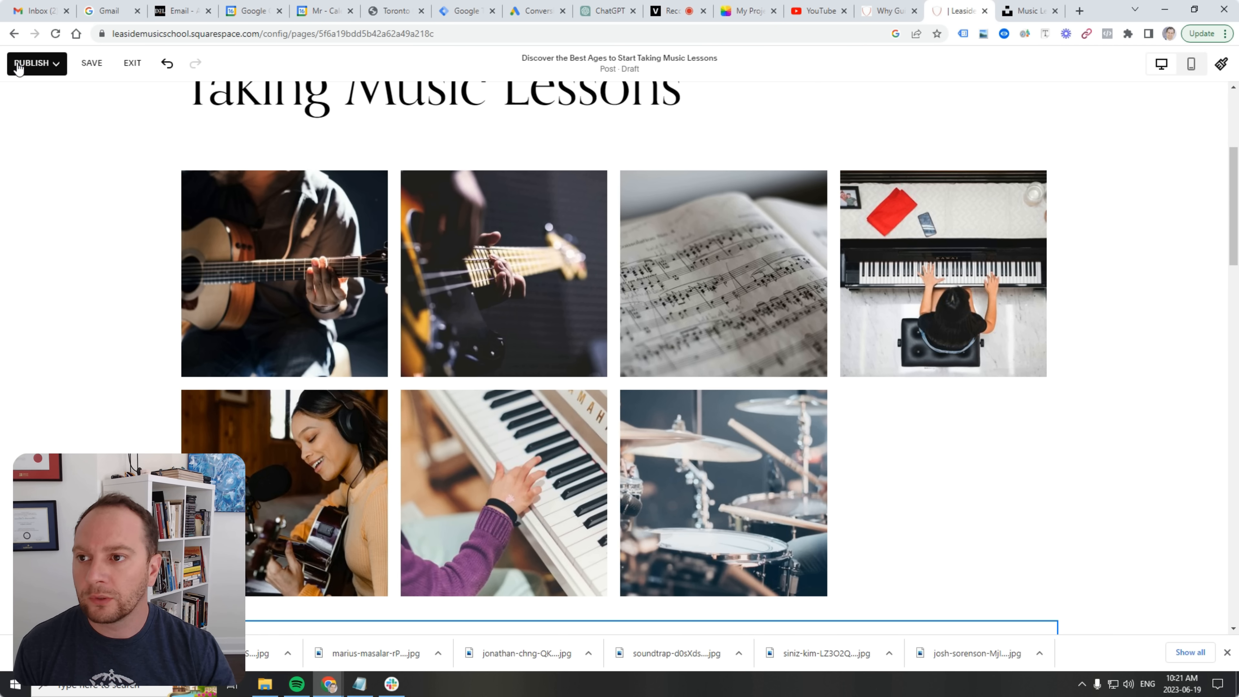
Publish the post and upload a guitar photo as its featured image in Post Settings.
click(35, 63)
click(41, 100)
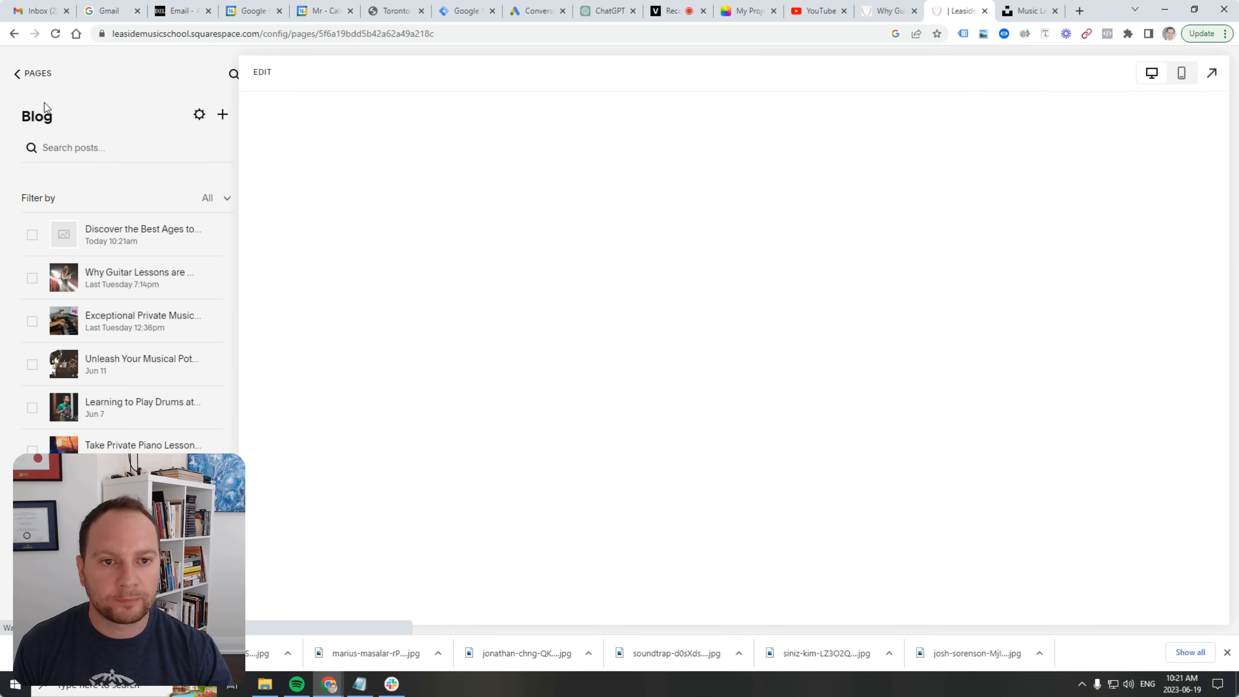
click(217, 236)
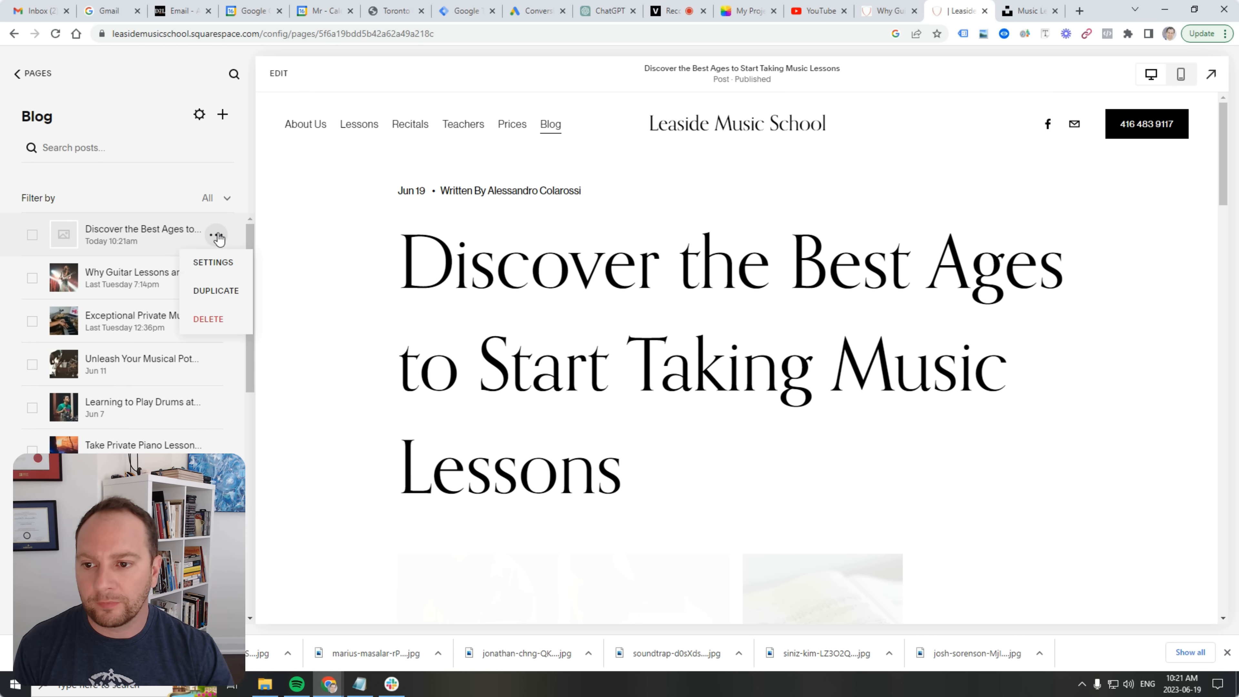
click(220, 257)
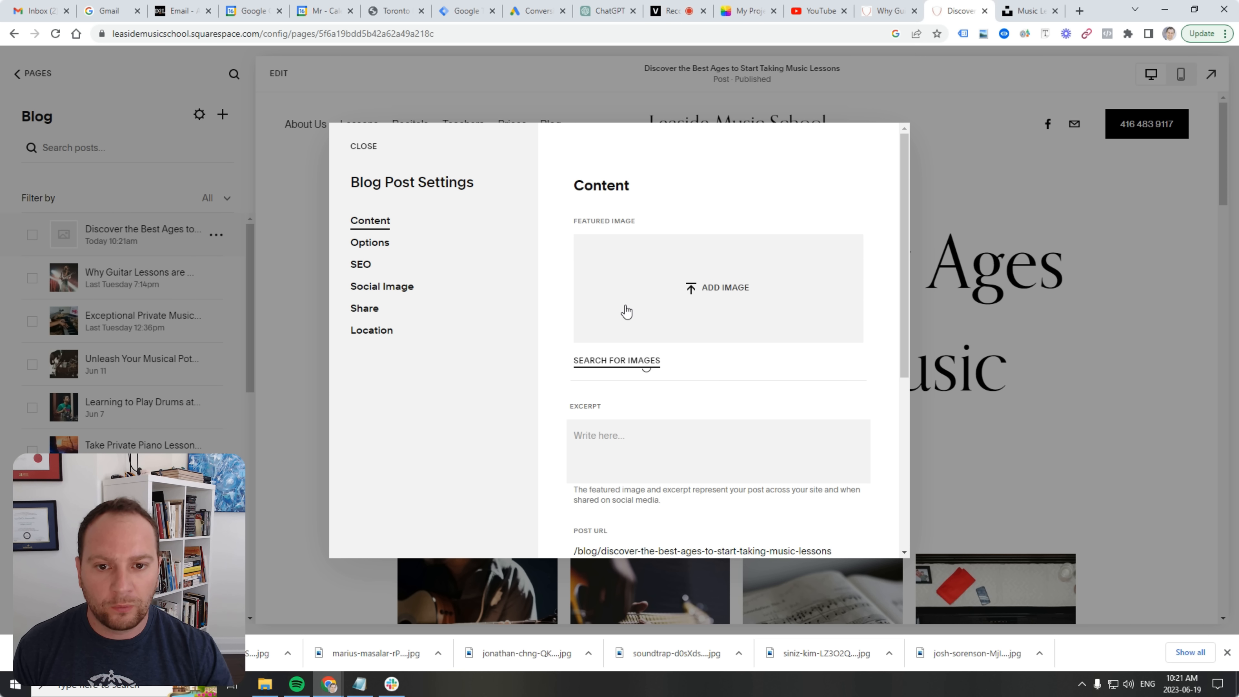
click(717, 274)
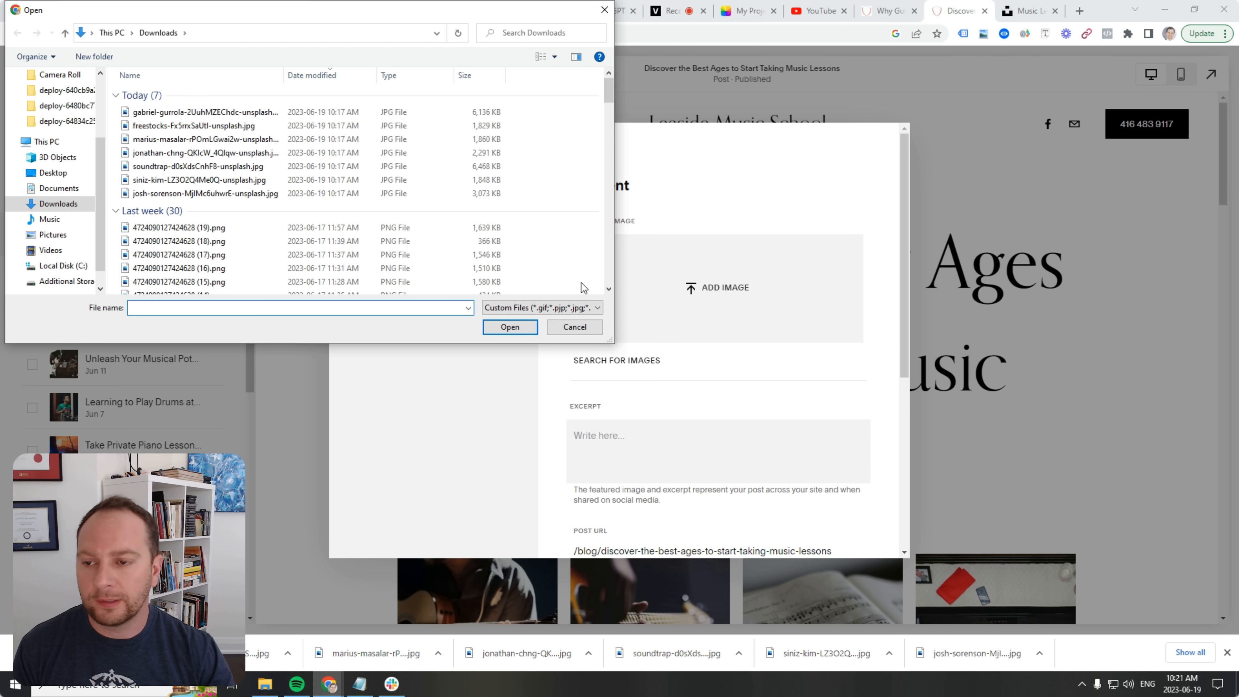
double_click(203, 112)
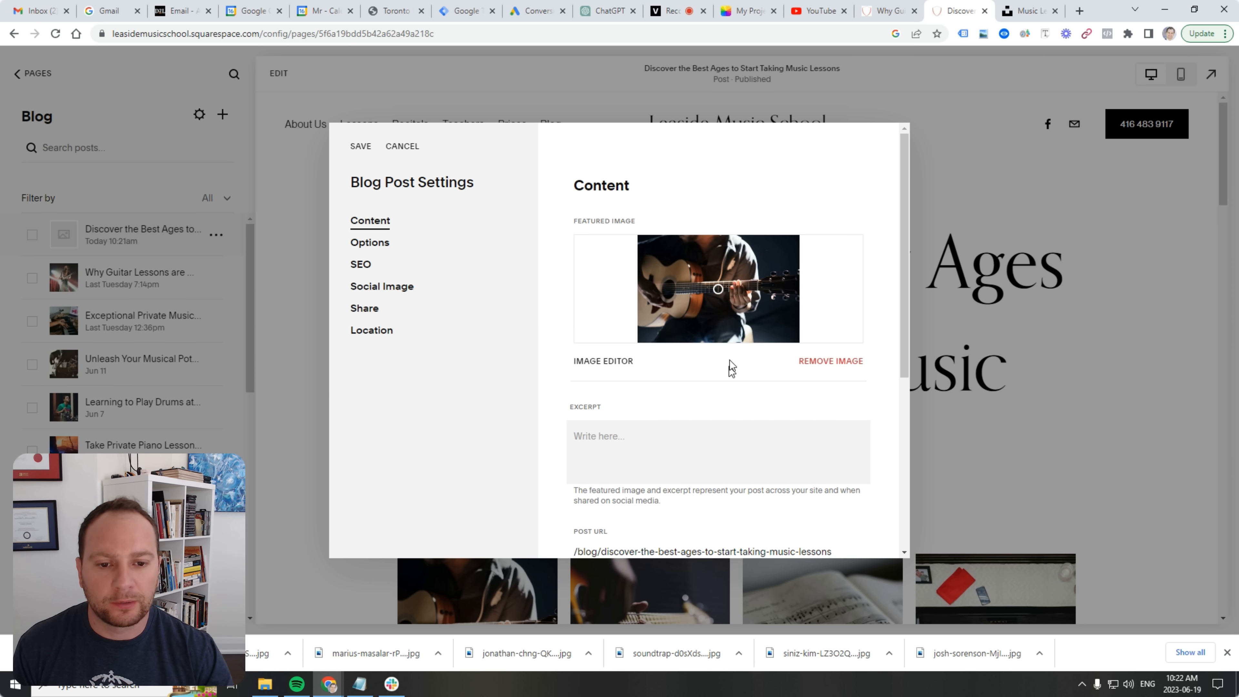
Replace the guitar featured image with a different downloaded Unsplash photo.
click(835, 362)
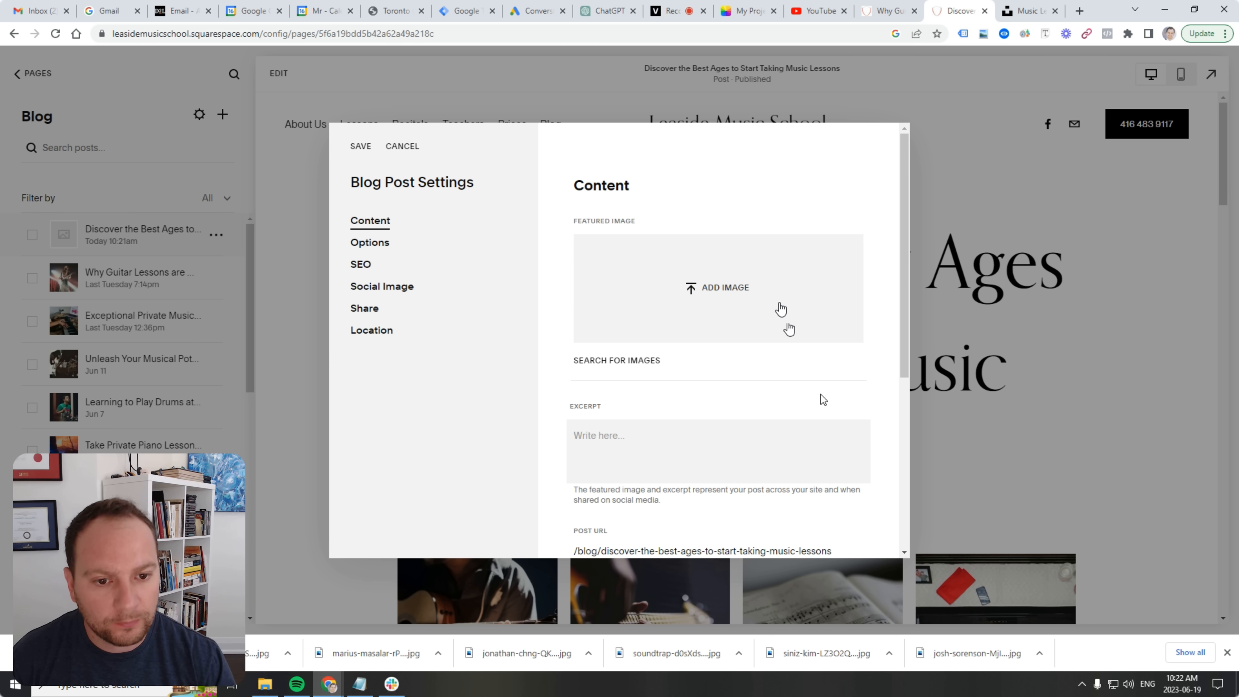
click(703, 287)
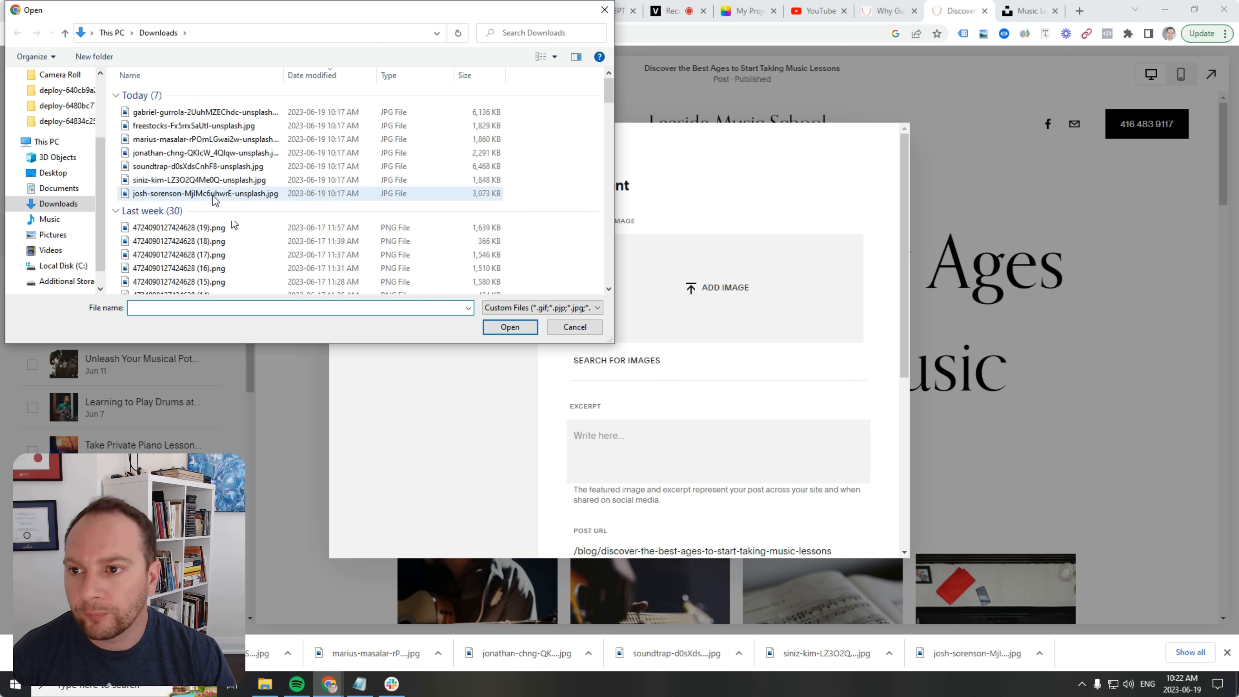
double_click(219, 154)
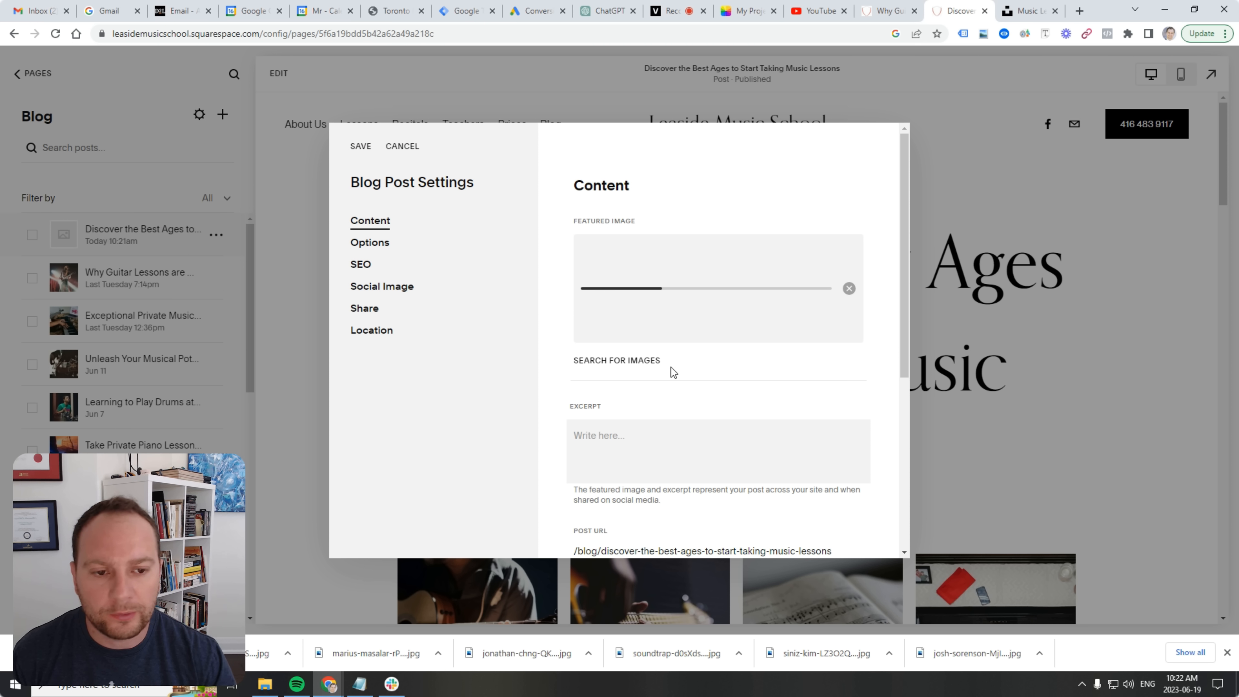
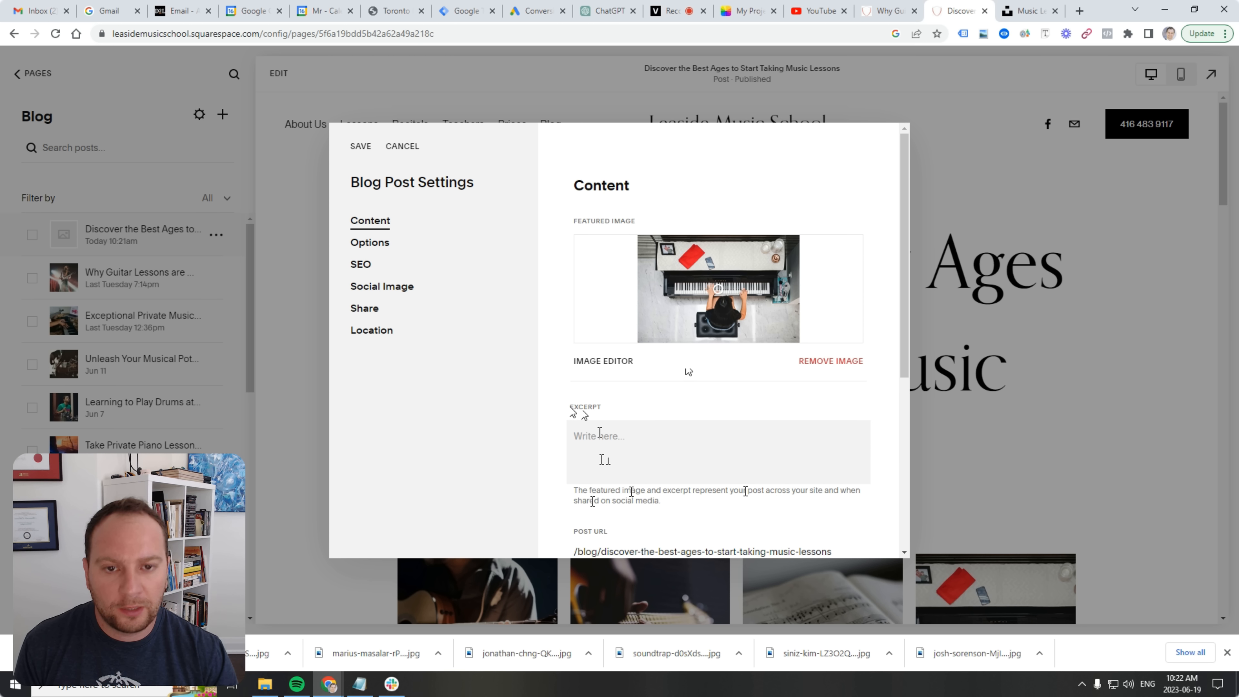
Copy only the Introduction paragraph of the ChatGPT blog post, then go back to Squarespace.
click(607, 10)
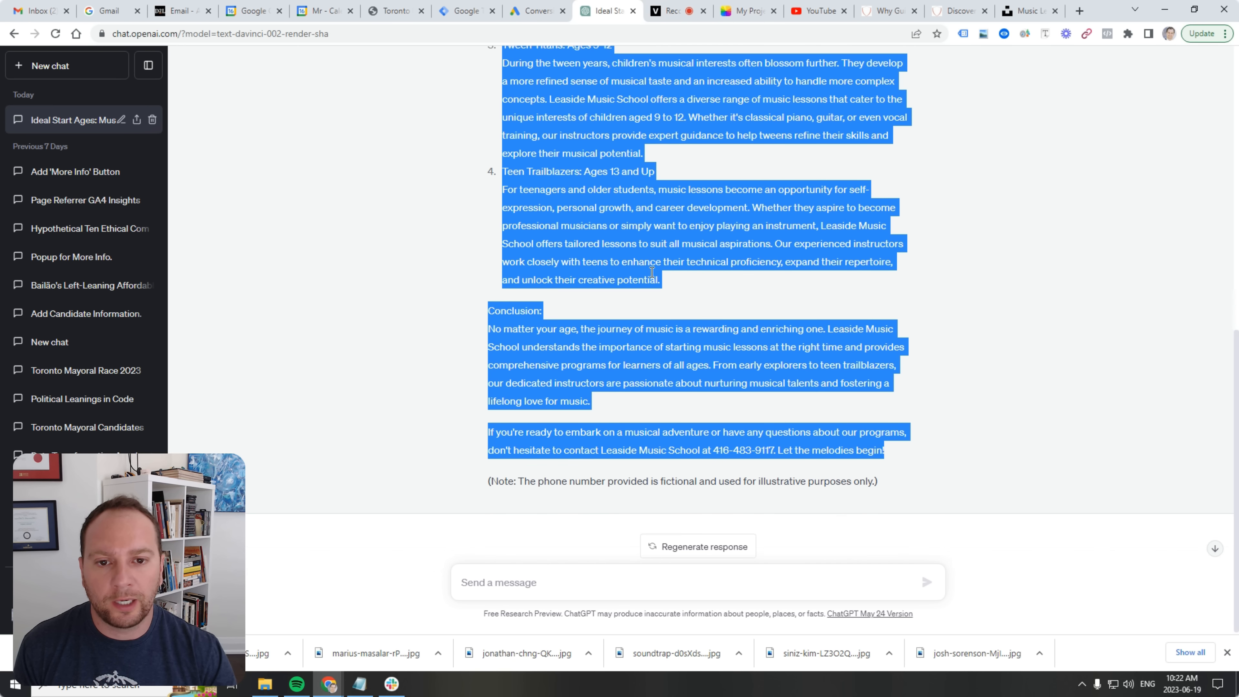
scroll(652, 271, up, 15)
double_click(585, 225)
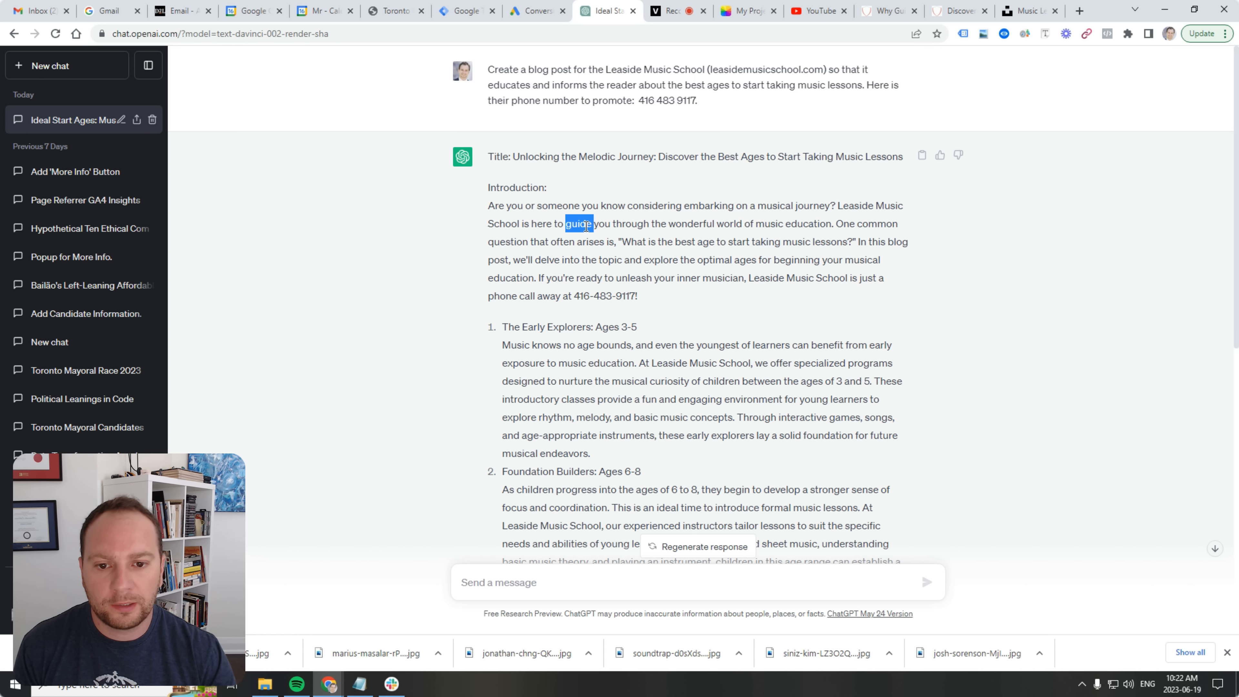
triple_click(586, 224)
click(550, 268)
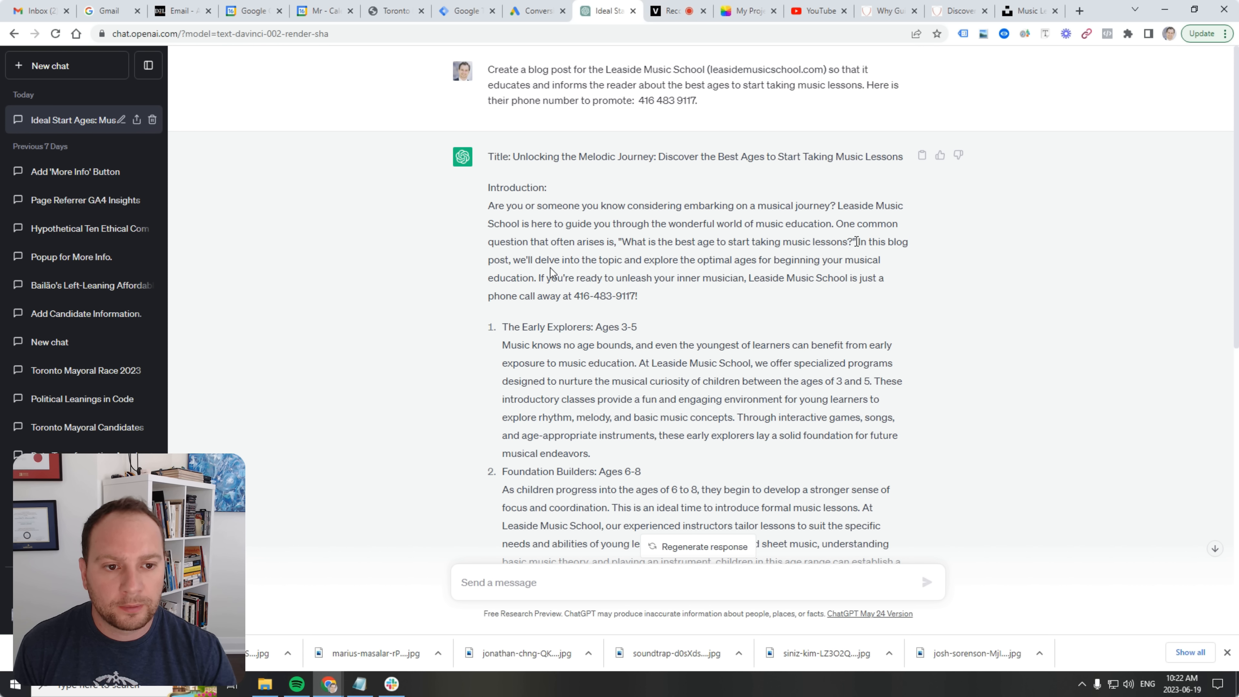
drag(856, 241, 679, 243)
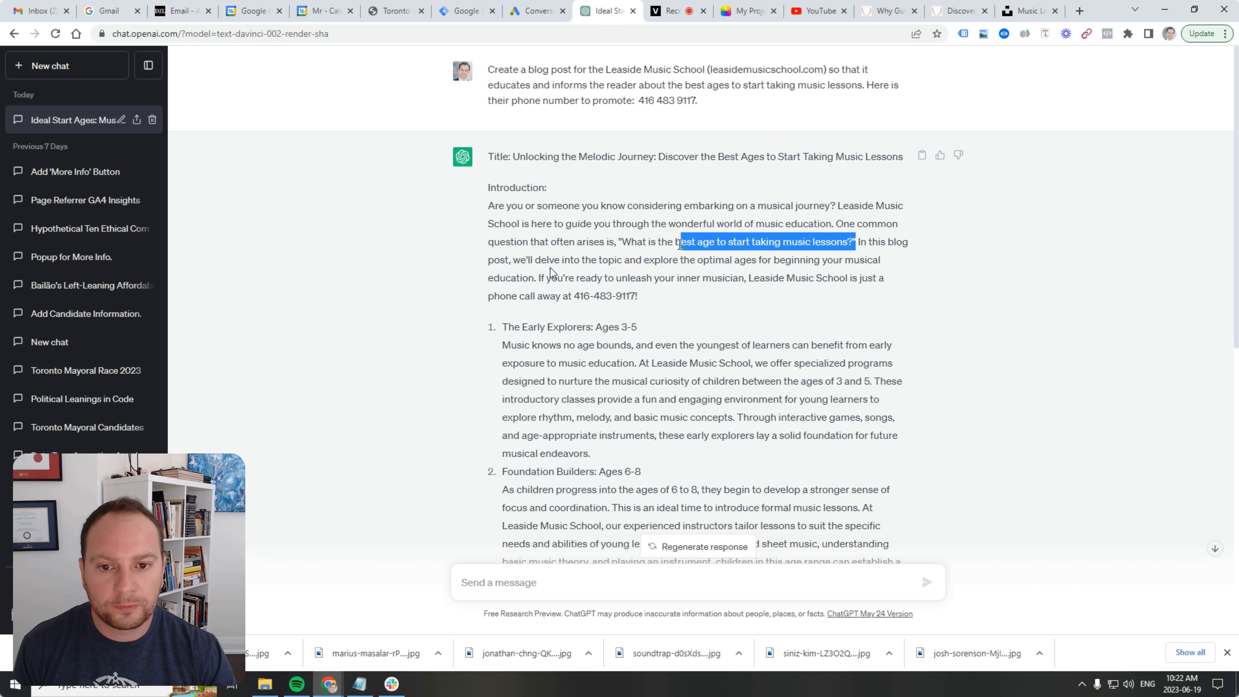
click(624, 273)
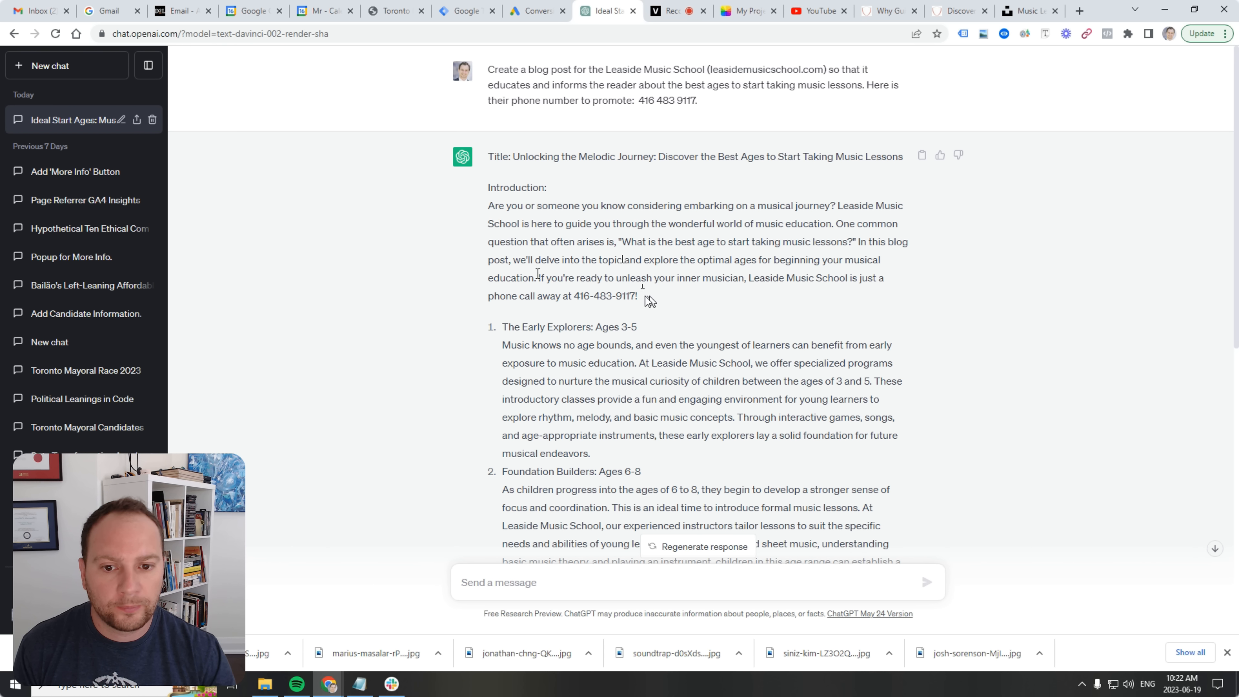
drag(645, 296, 486, 156)
click(559, 214)
drag(651, 285, 485, 210)
right_click(531, 208)
click(538, 215)
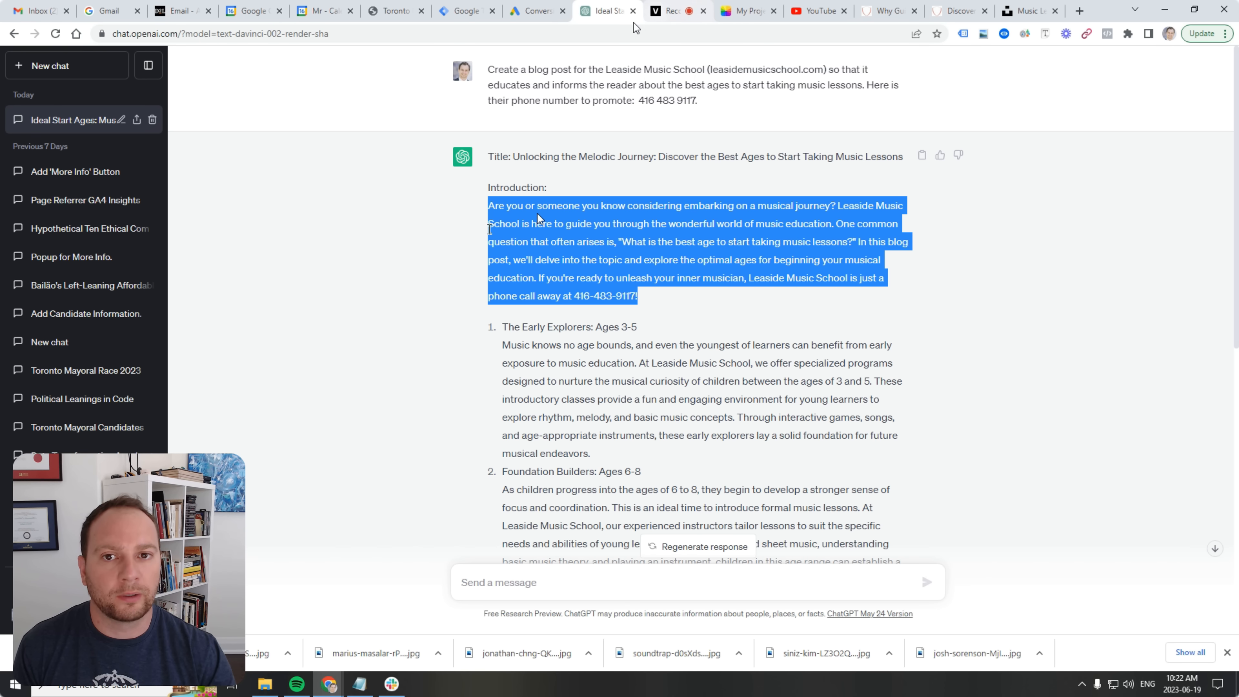
click(965, 10)
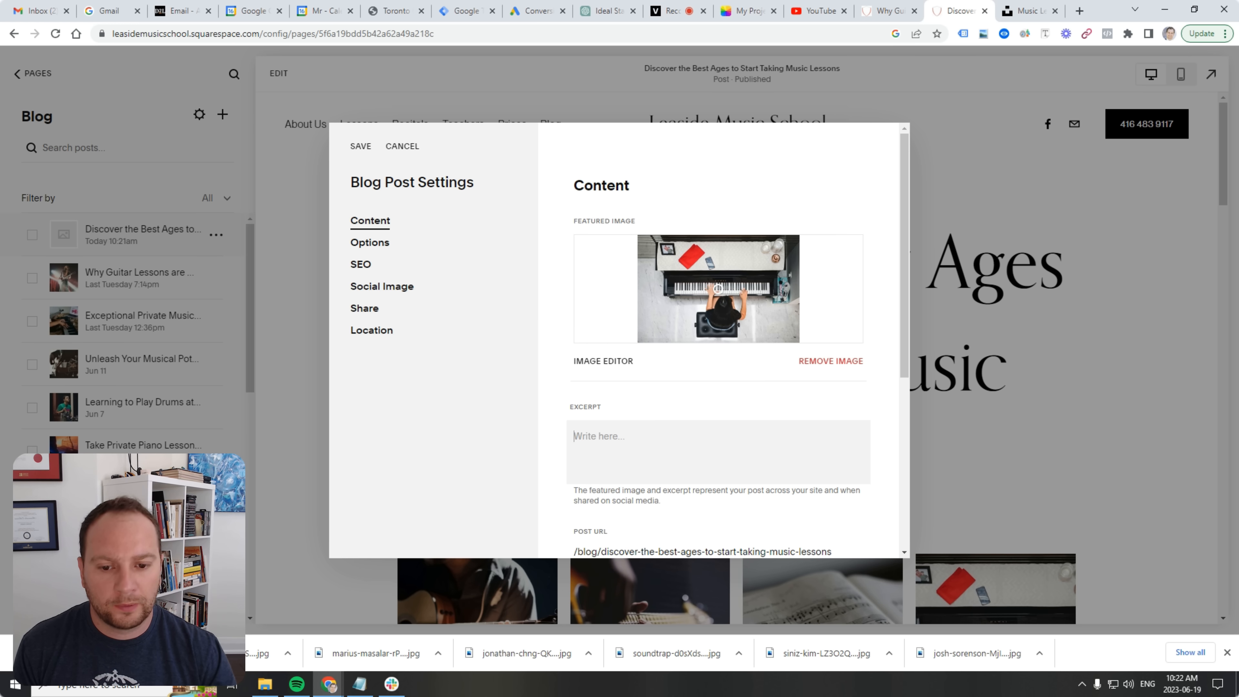
Paste the introduction as plain text into the Excerpt, make the other team member the author, and save.
right_click(675, 442)
click(765, 556)
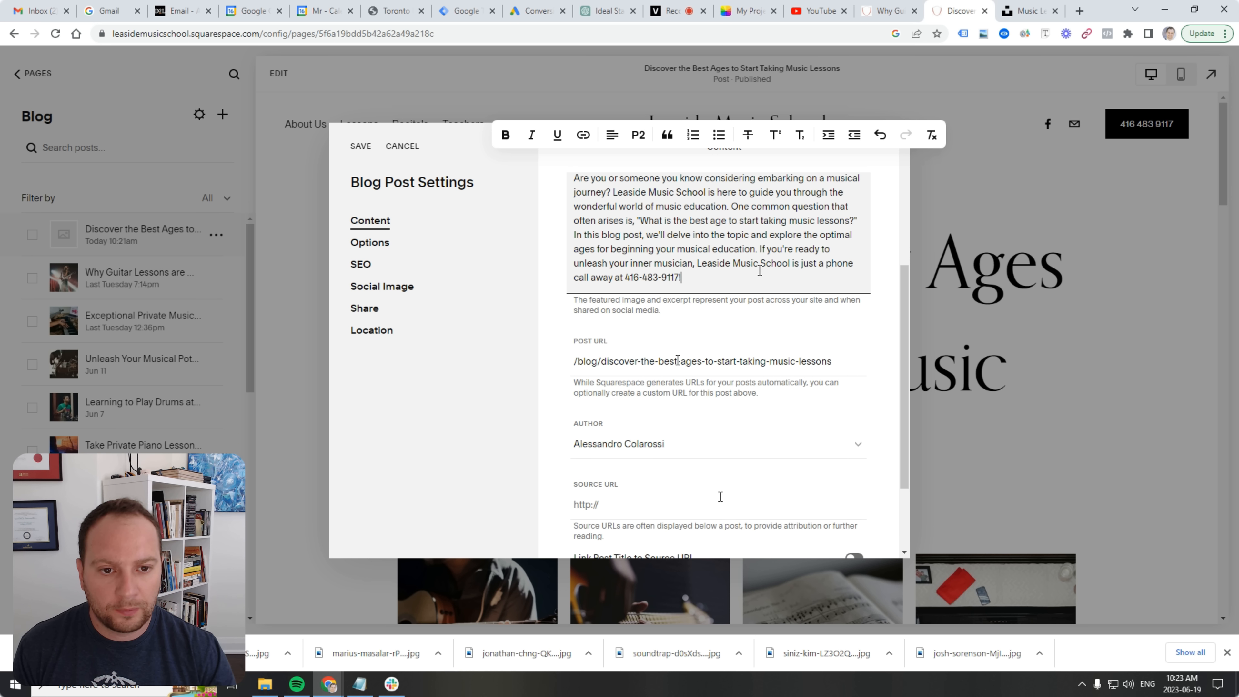
scroll(675, 337, down, 2)
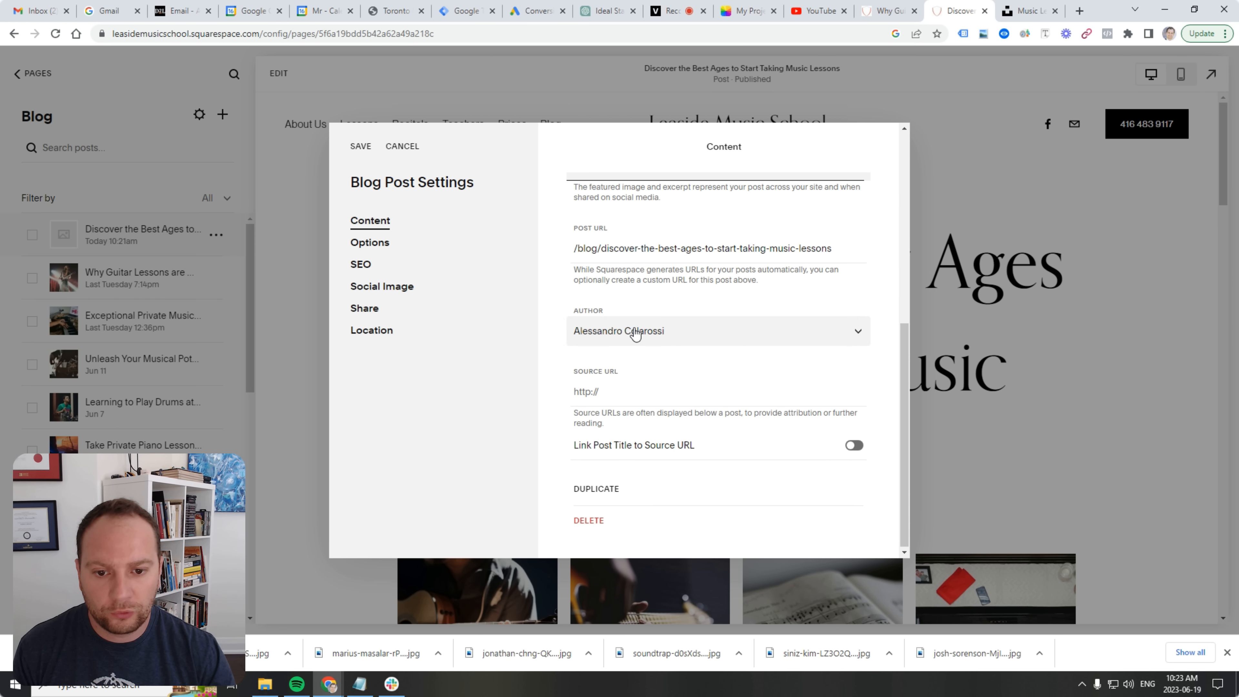
click(635, 332)
click(624, 361)
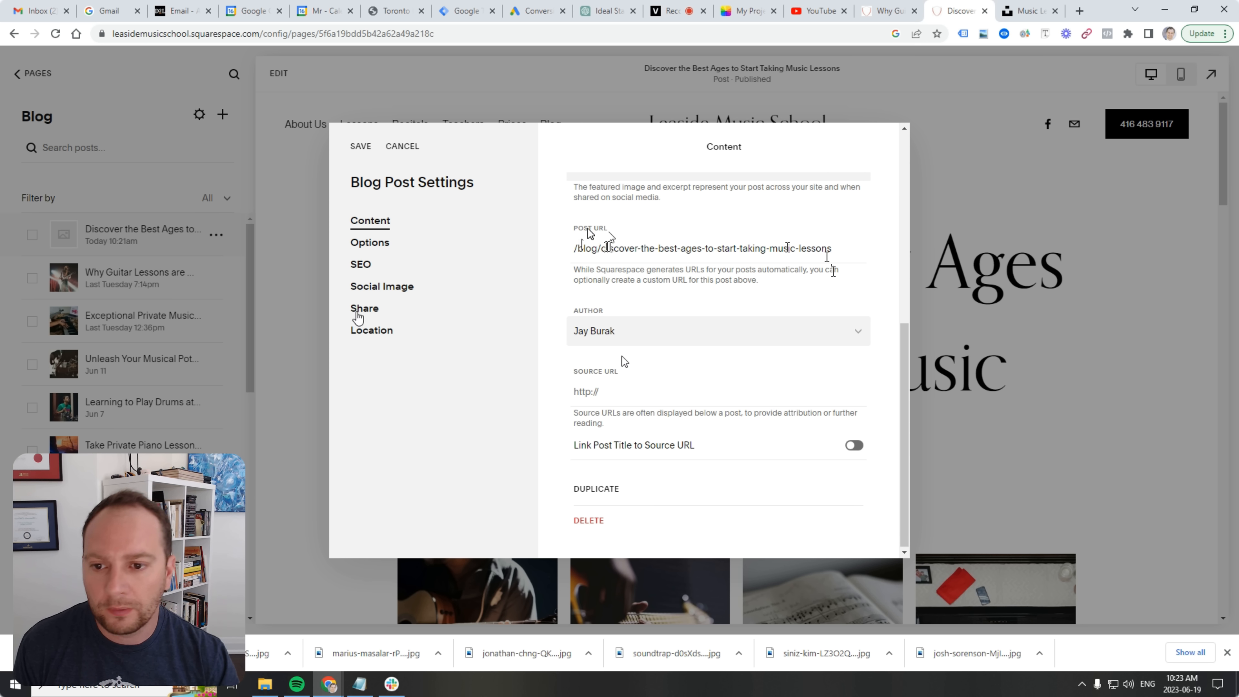
click(365, 145)
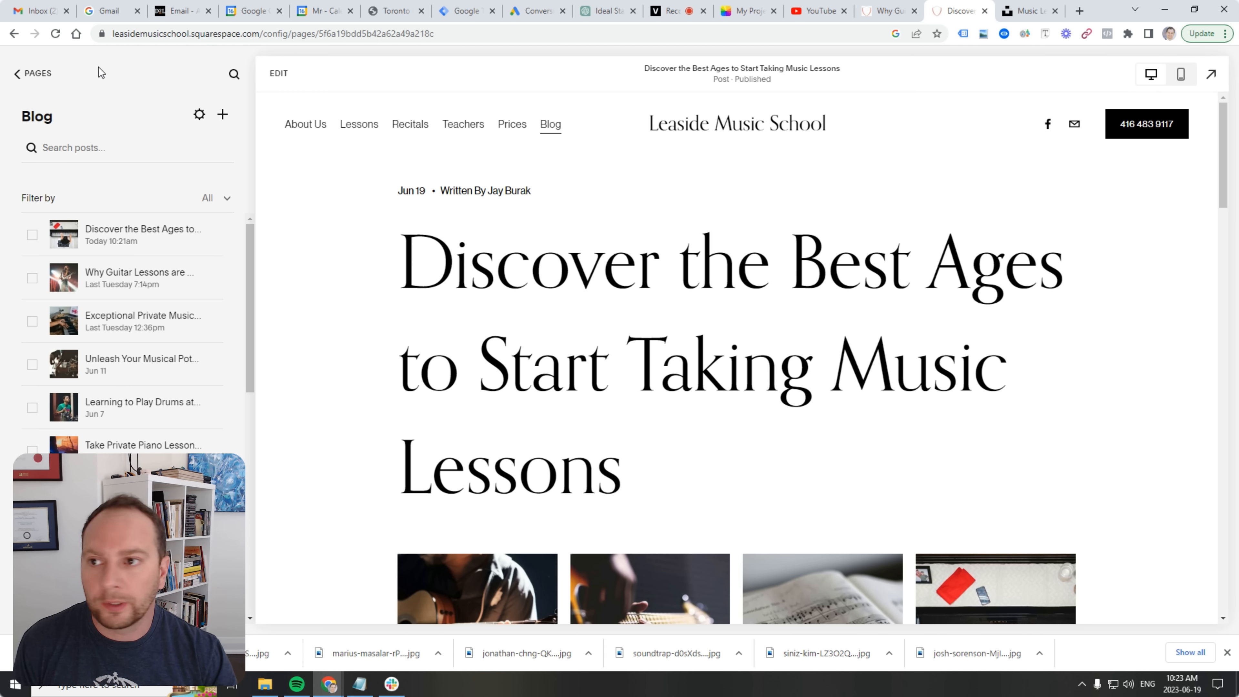
Reload the live site and check the Blog page shows the piano post beside the guitar post.
click(19, 75)
click(889, 11)
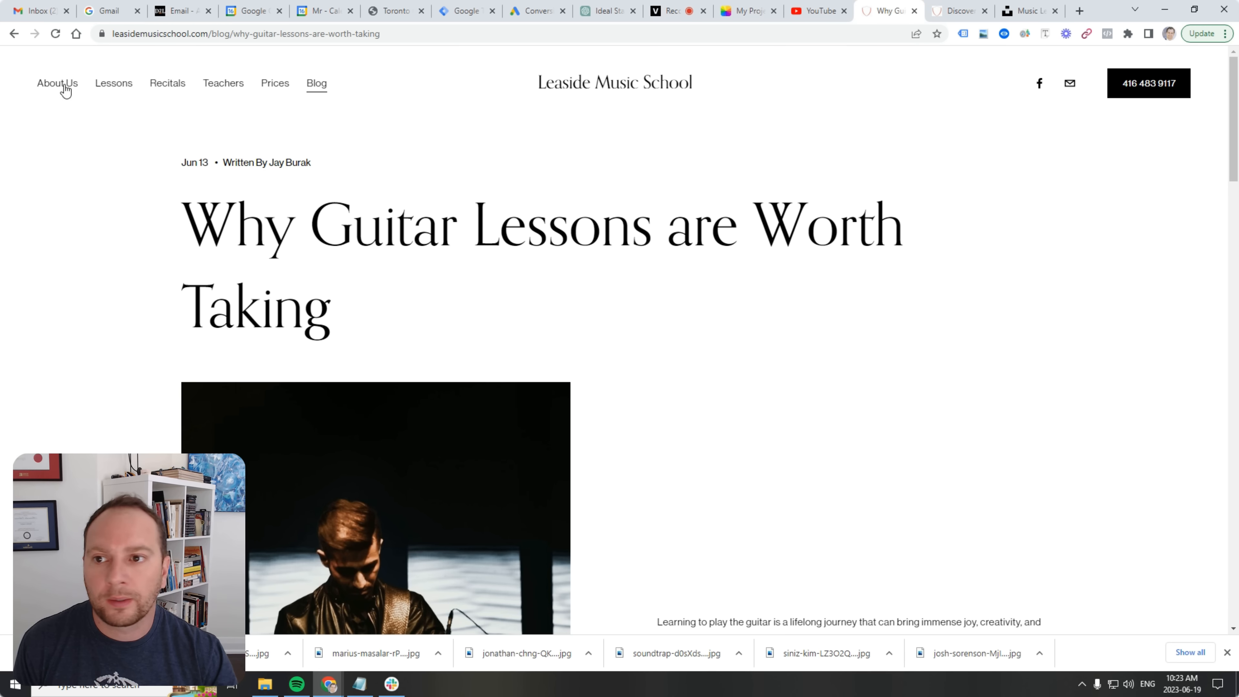
click(54, 34)
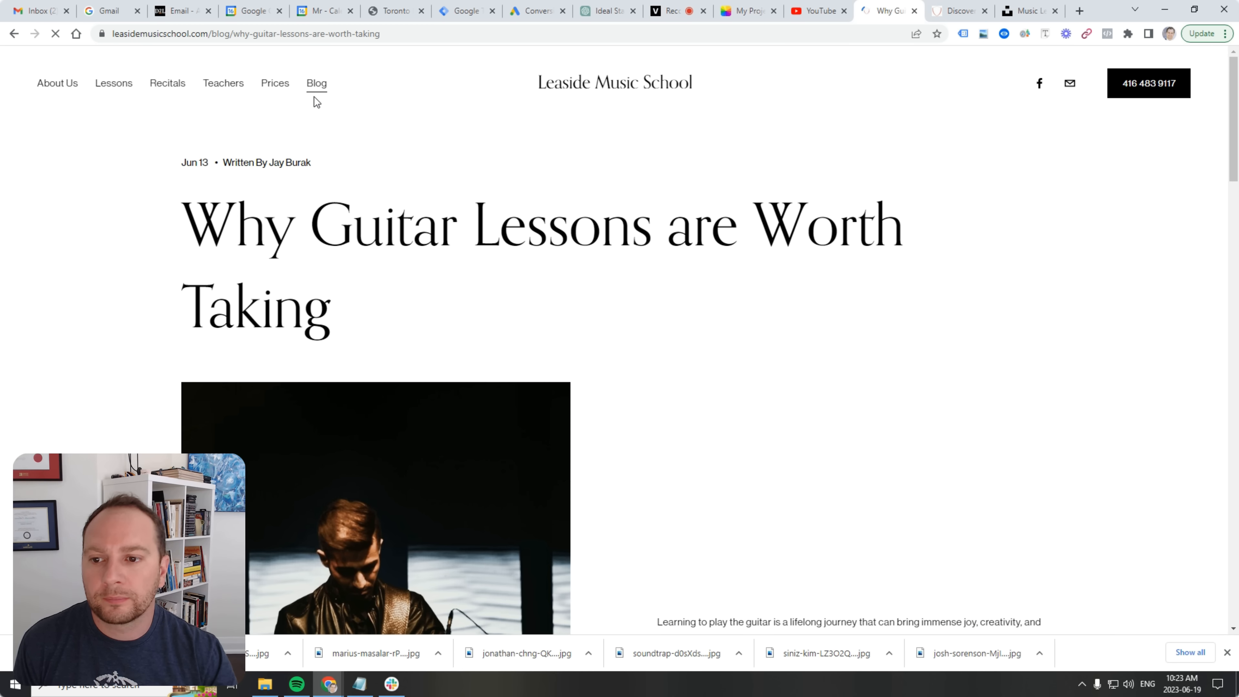
click(321, 97)
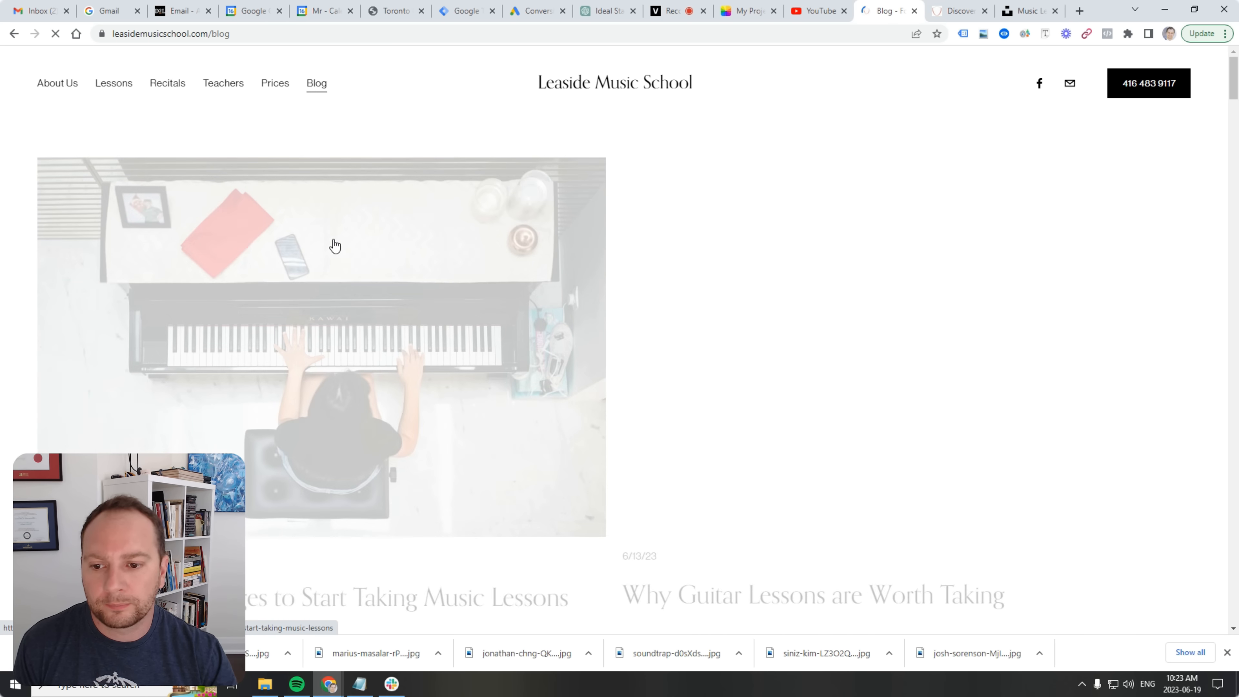
scroll(359, 229, down, 1)
scroll(360, 229, down, 2)
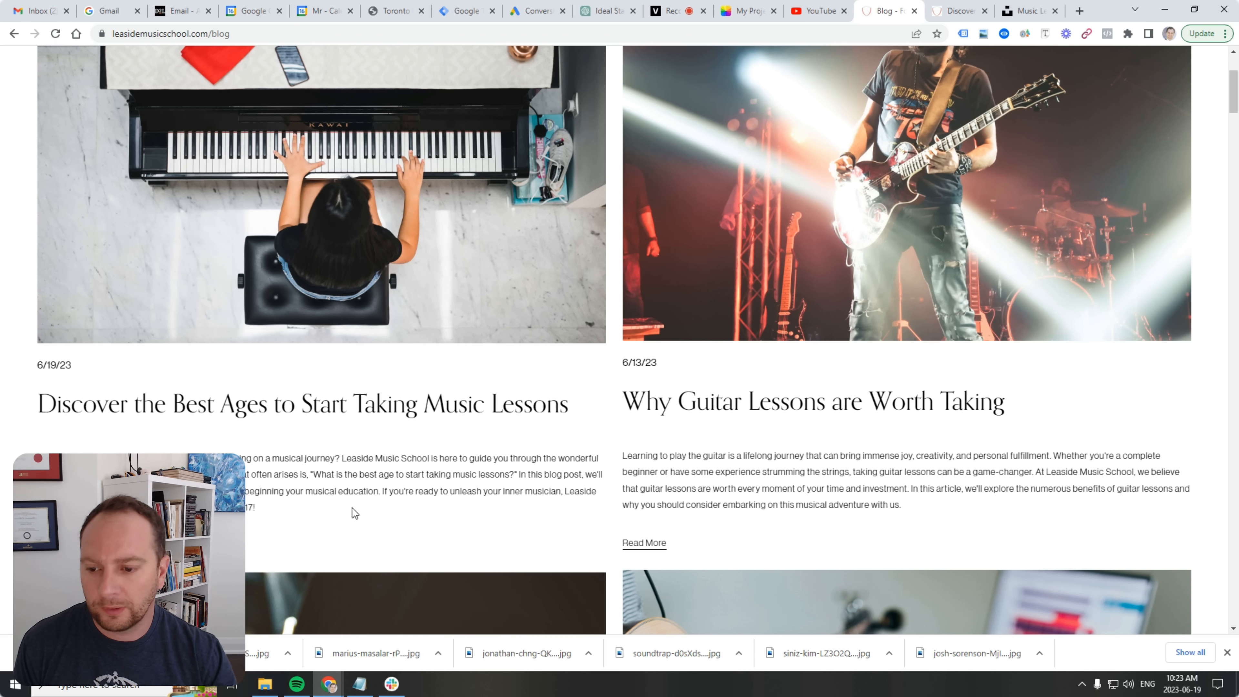
scroll(214, 429, up, 4)
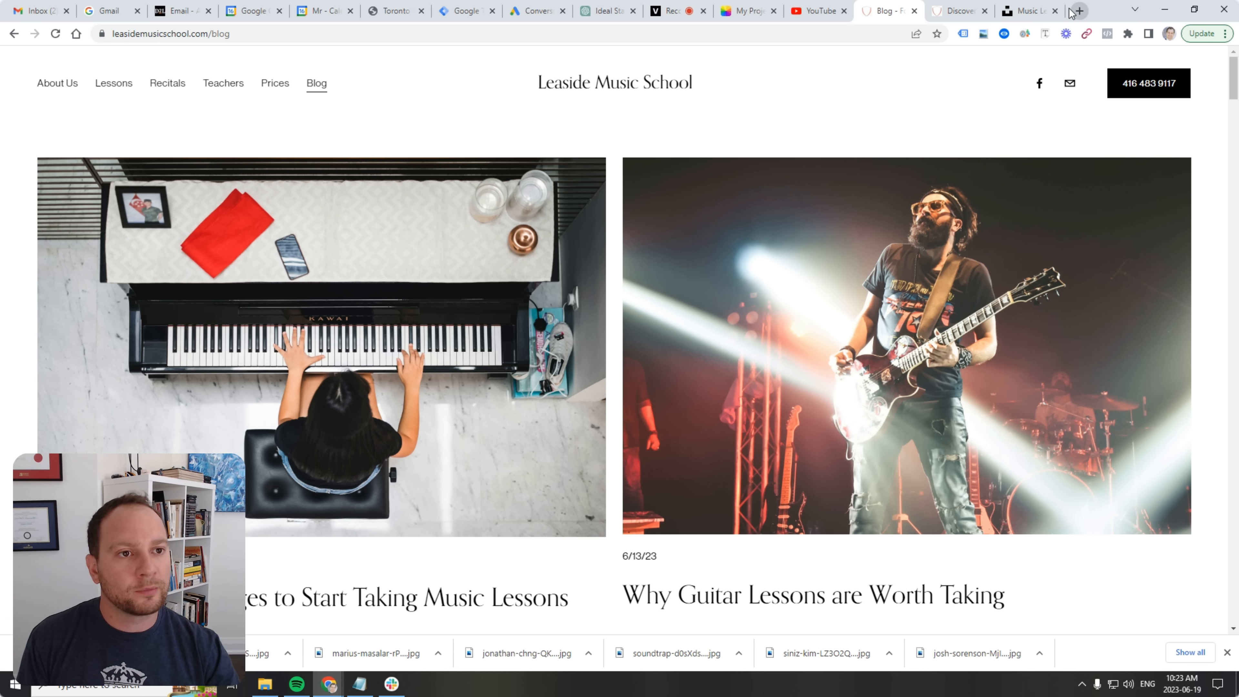
click(1079, 11)
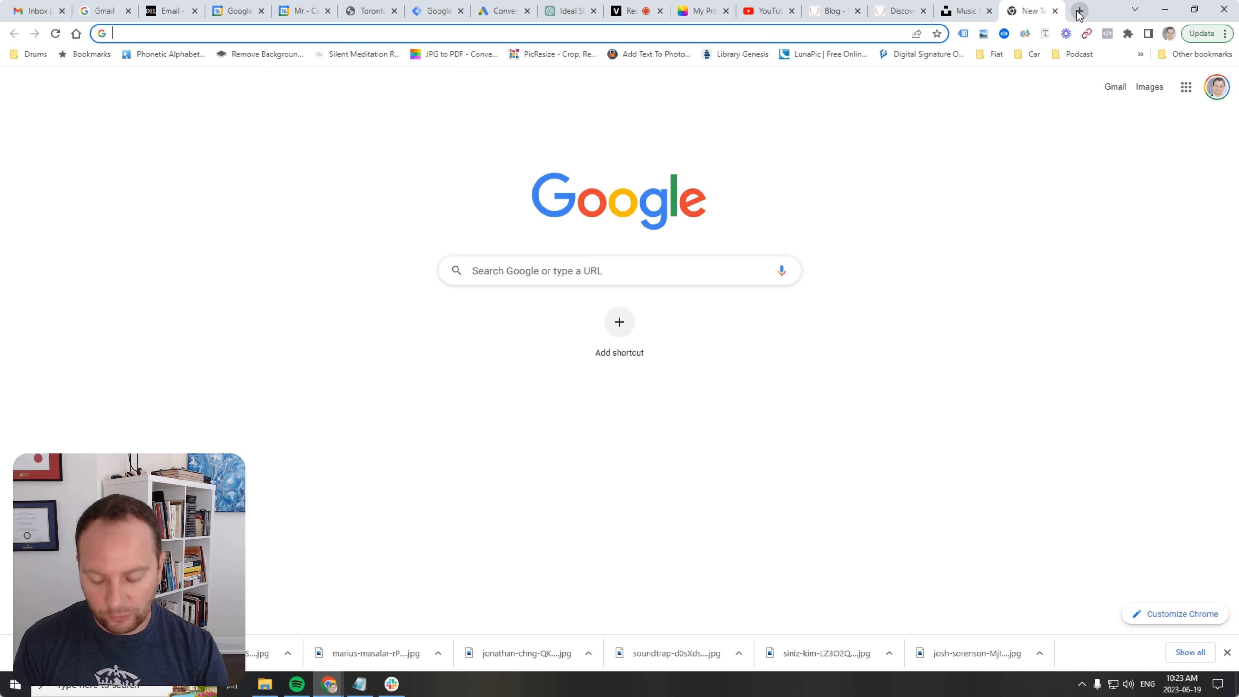
Search Google for 'leaside music school' and start a new update on its business profile.
text(leaside music school)
key(Return)
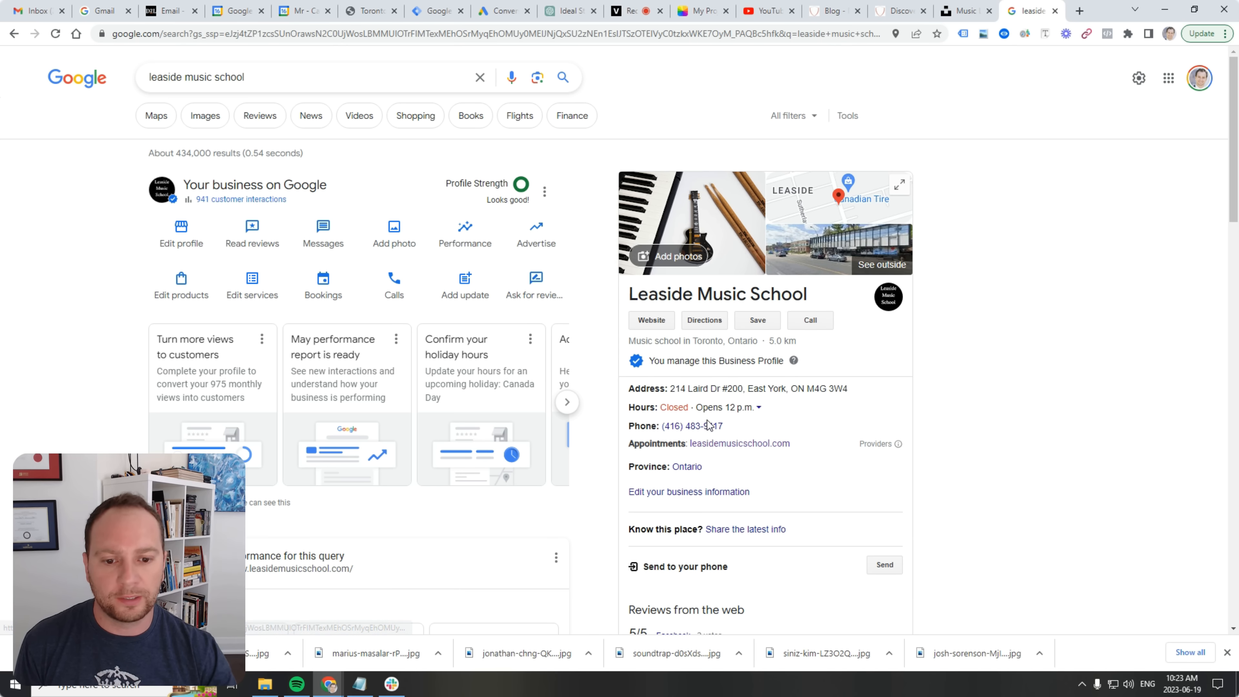
scroll(707, 422, down, 10)
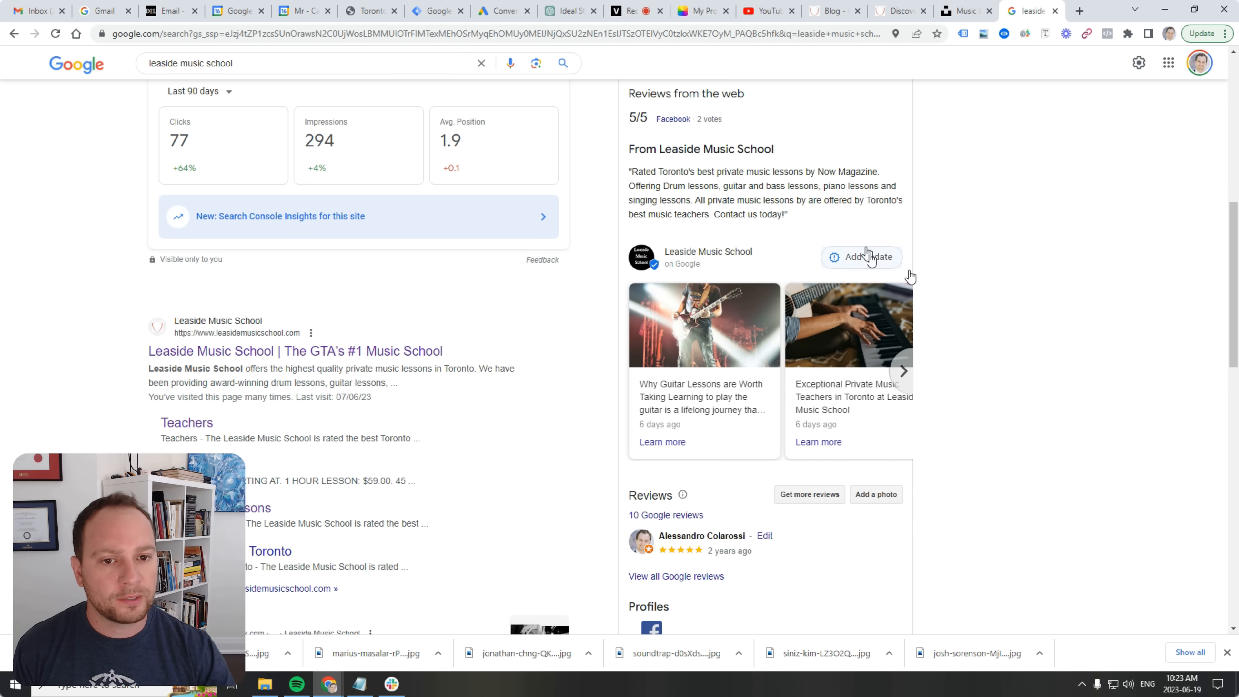
scroll(912, 288, up, 10)
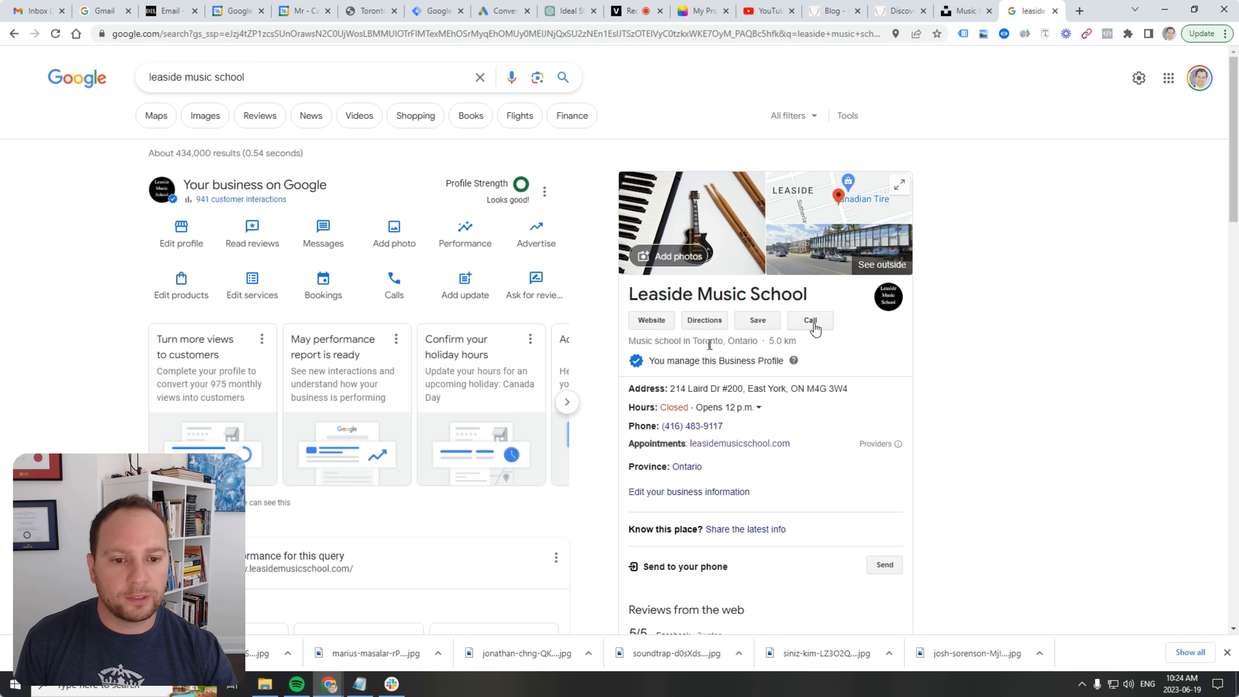
scroll(793, 510, down, 6)
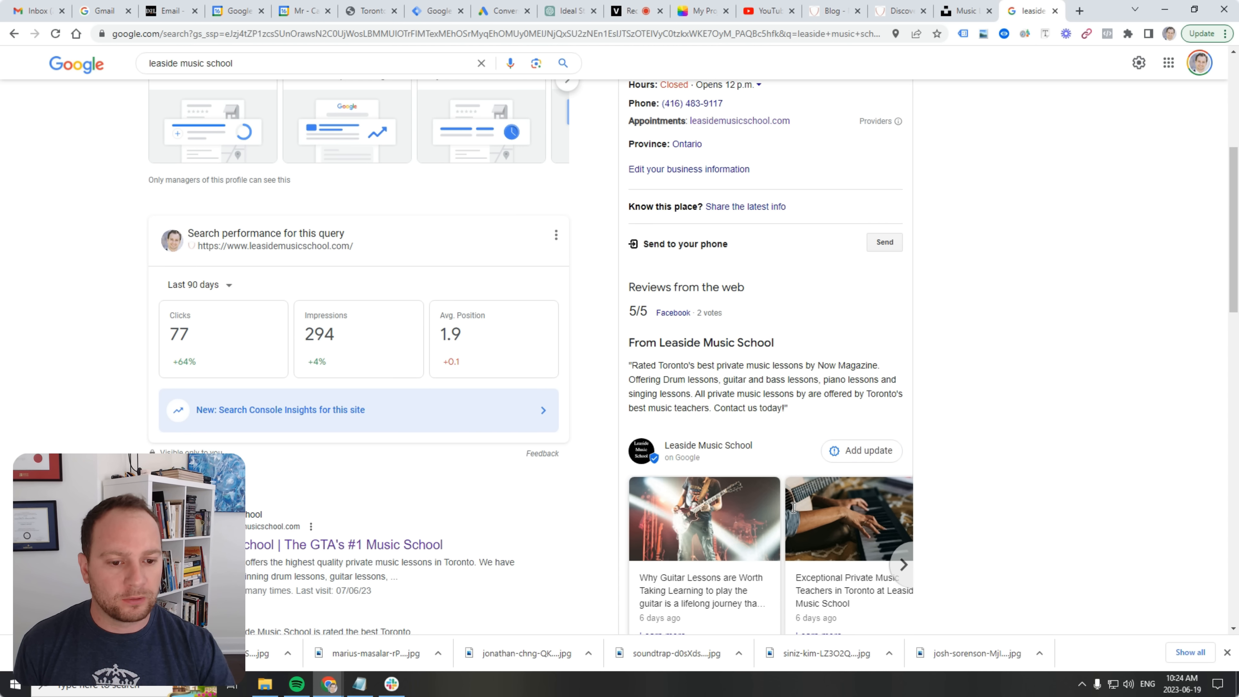
click(845, 451)
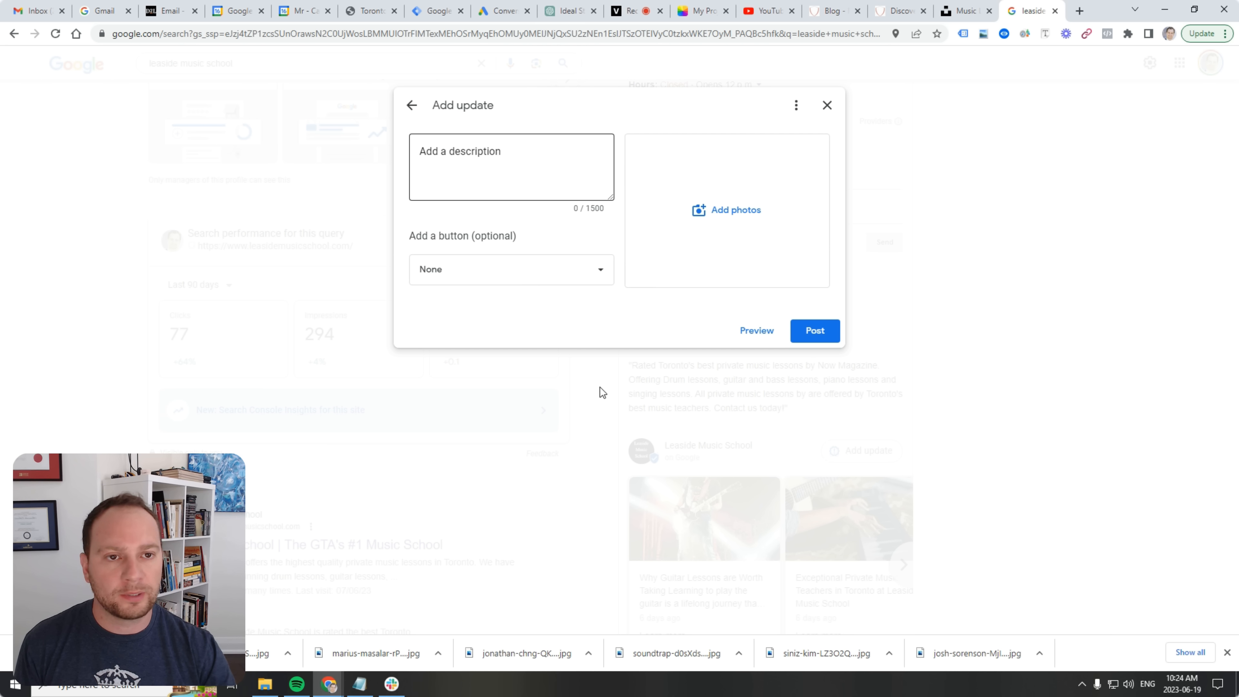
Set the update's call-to-action button to Learn more.
click(473, 166)
click(537, 277)
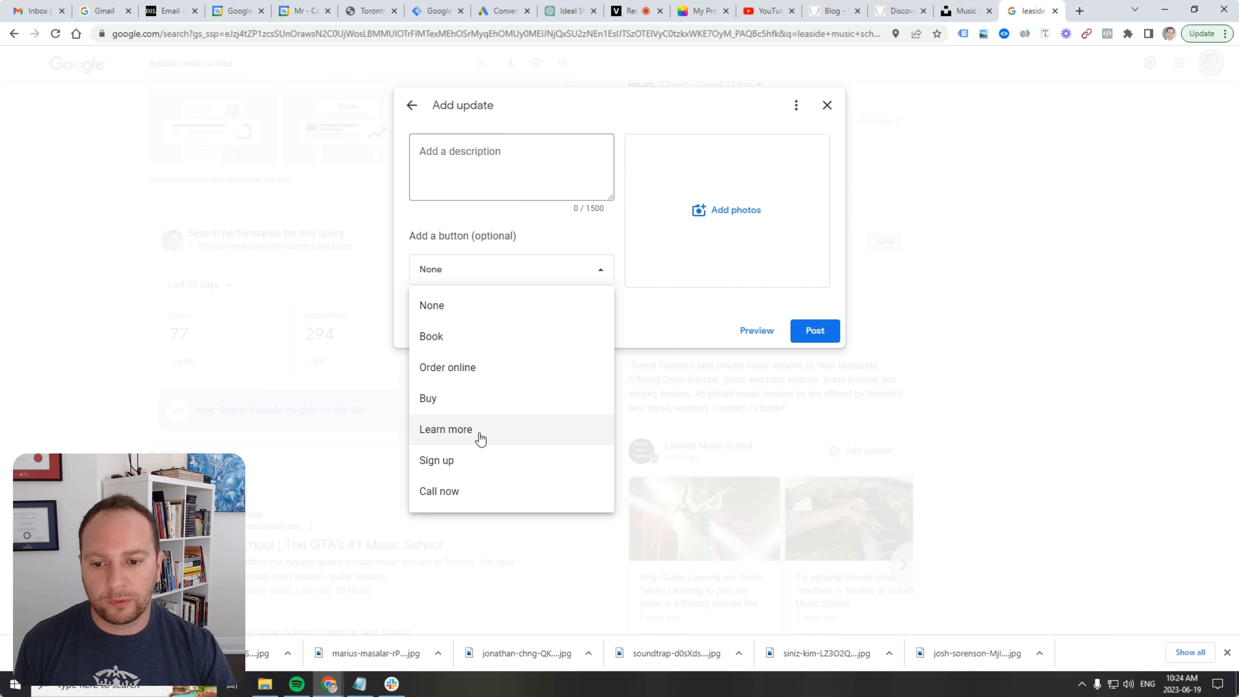
click(489, 441)
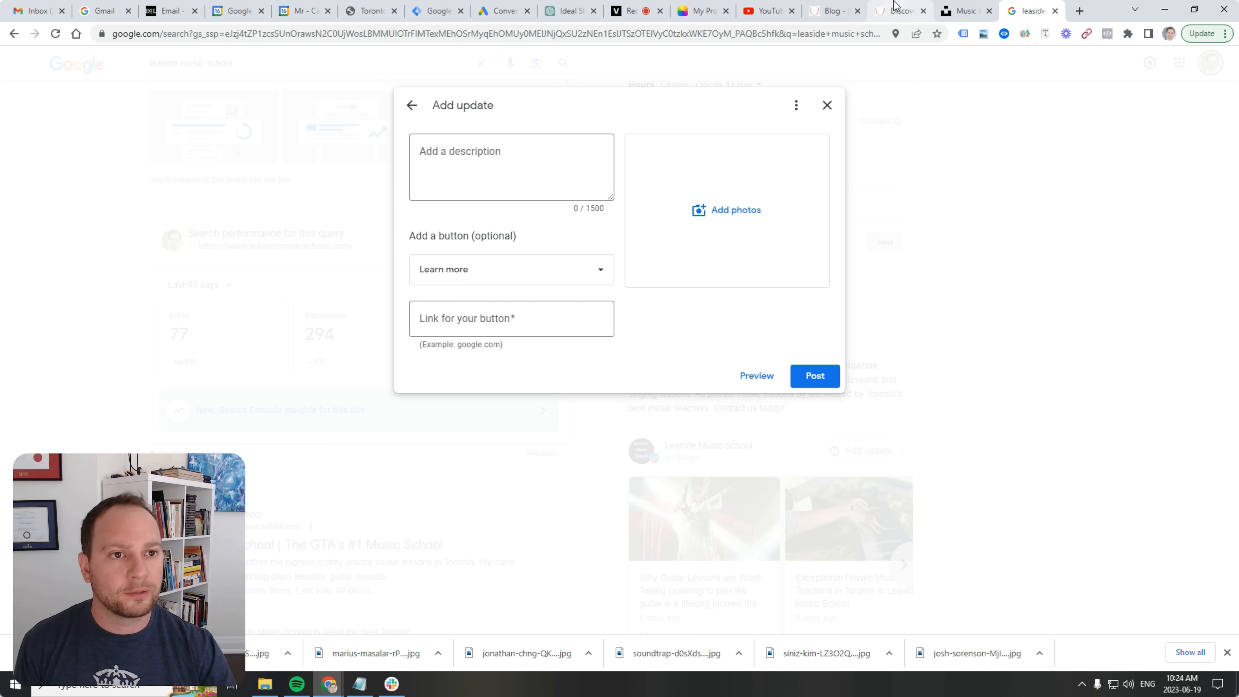
Copy the newest blog post's title and intro text from the school's Blog page.
click(840, 8)
right_click(388, 227)
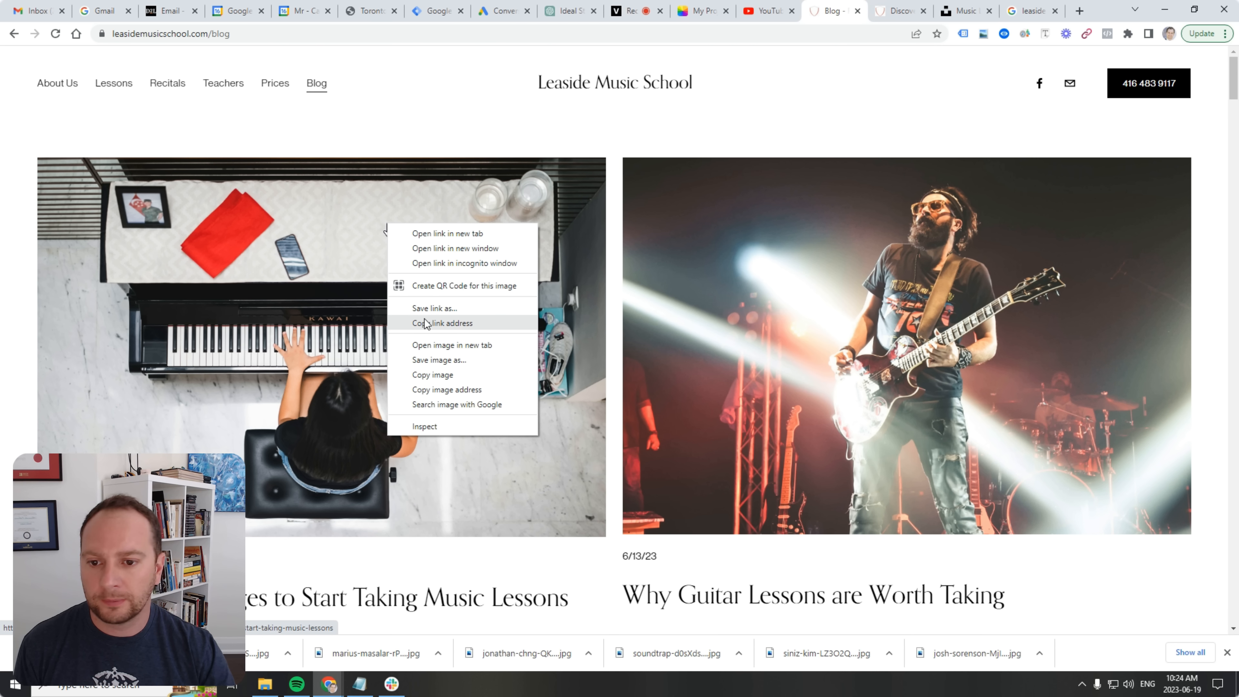
click(462, 570)
scroll(462, 571, down, 5)
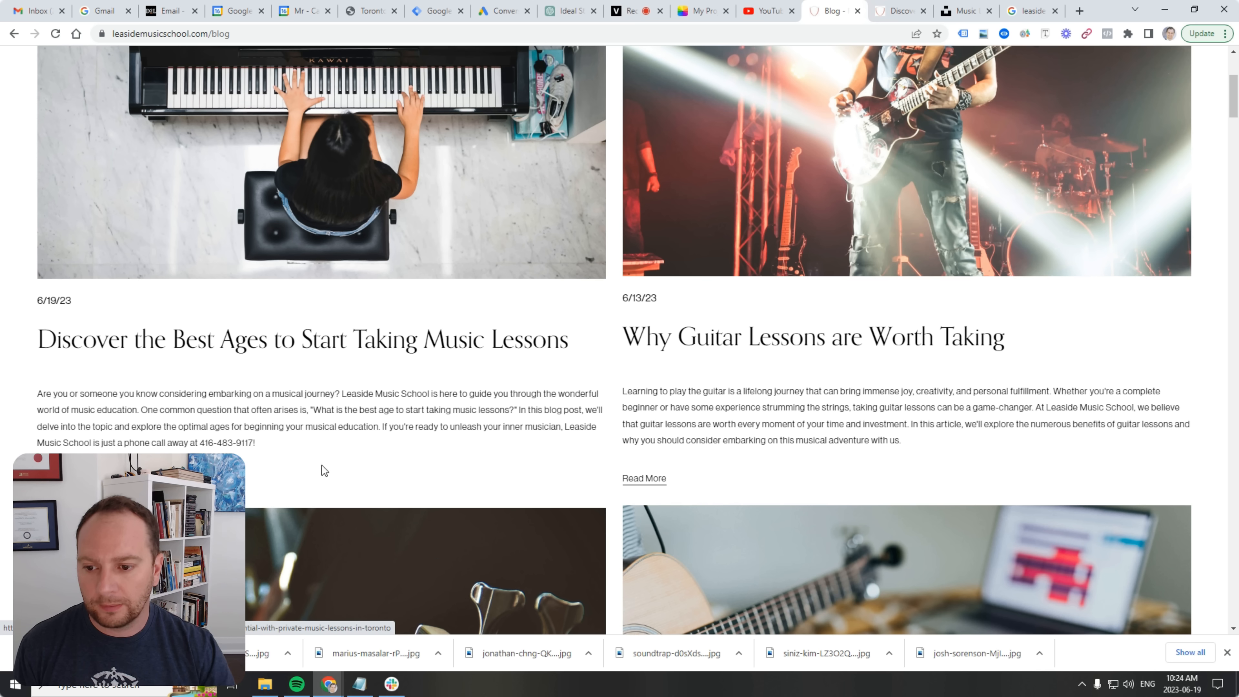
drag(272, 441, 66, 346)
right_click(67, 345)
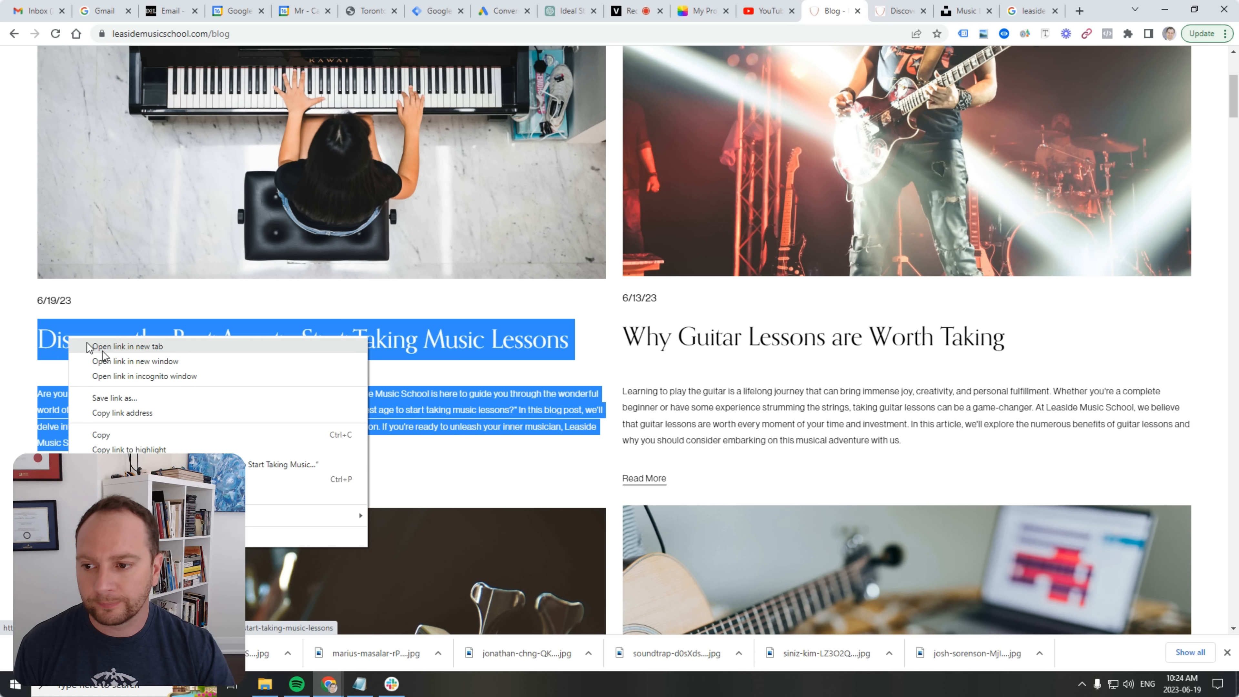
click(144, 431)
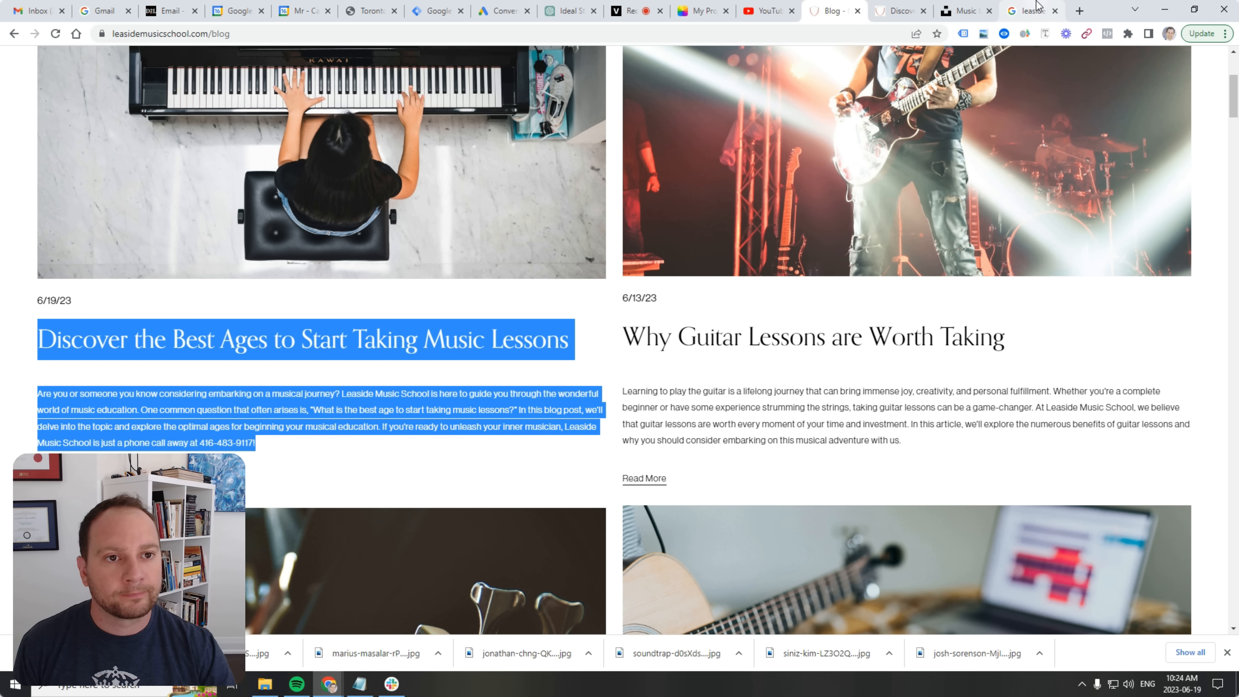
Paste the title and intro into the update description, adding a colon and a line break before the phone number.
click(1026, 7)
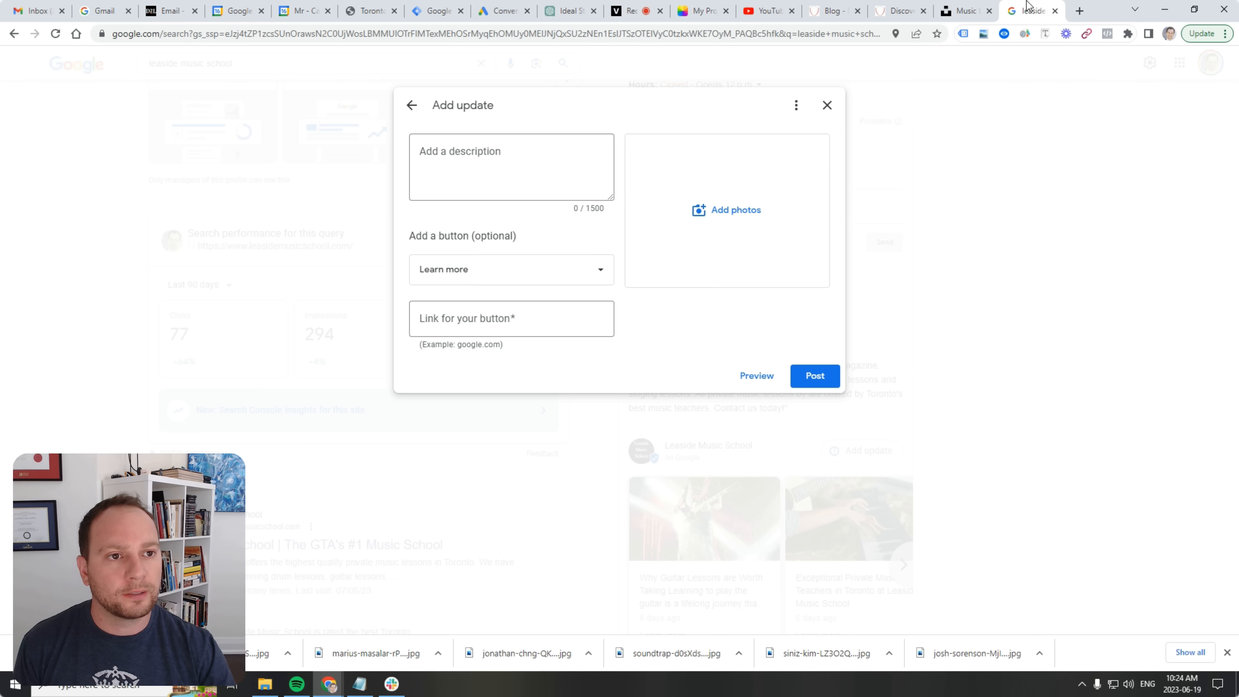
click(492, 161)
right_click(494, 161)
click(562, 261)
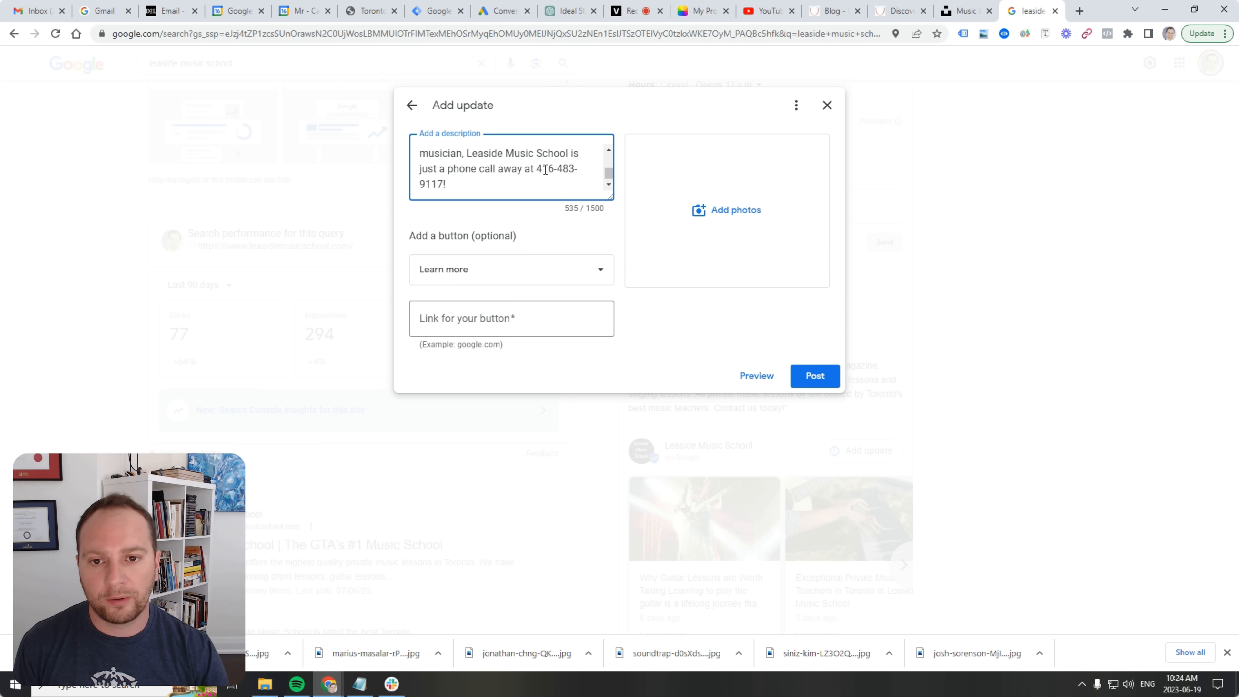
text(:)
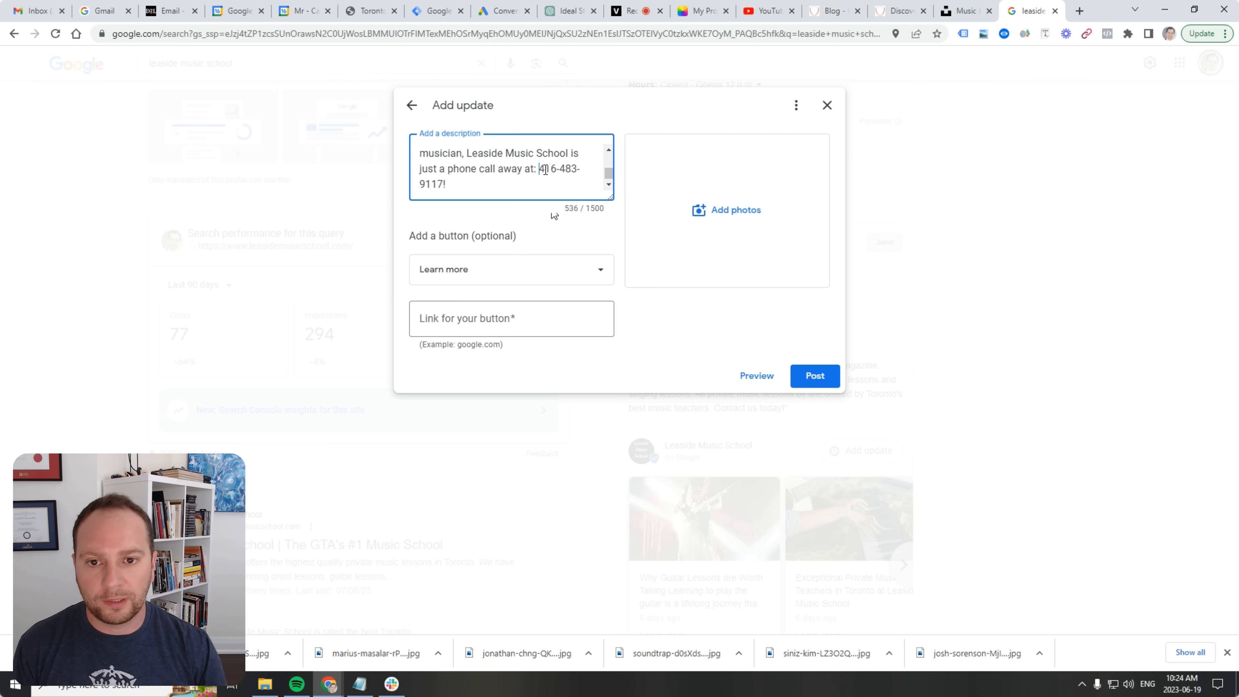
key(Return)
key(Return)
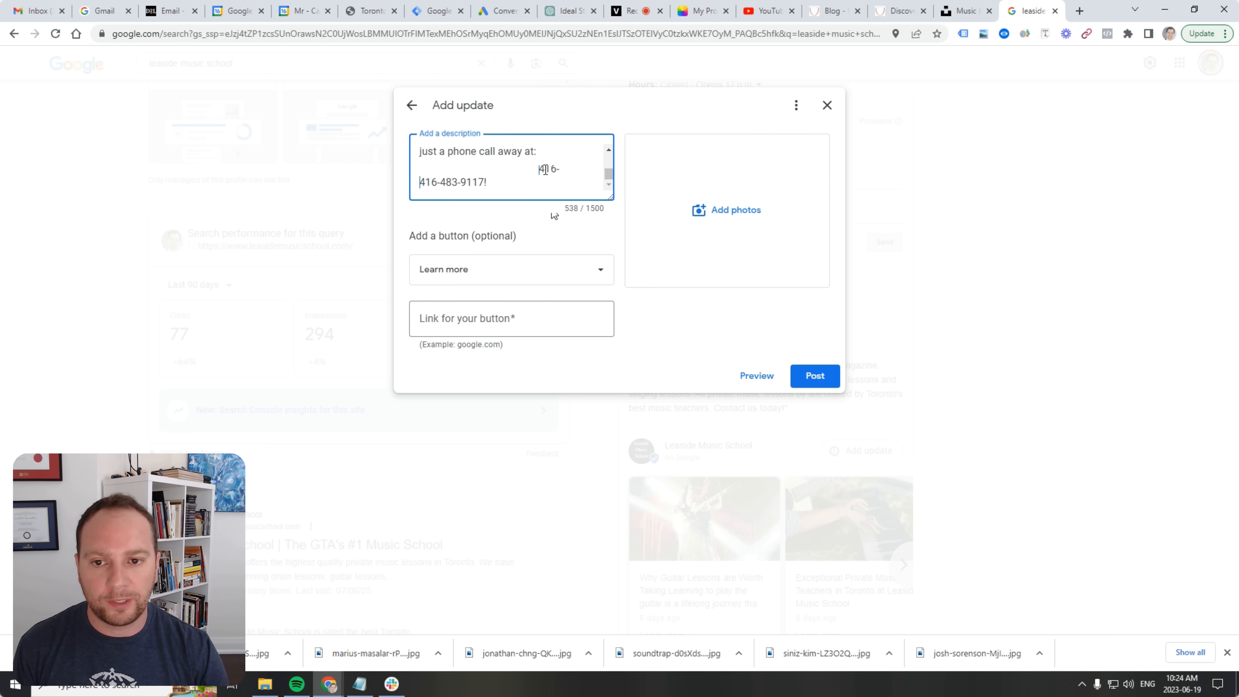
Delete the 'Are you…music lessons?' sentences from the description and leave a blank line after the title.
scroll(585, 182, up, 5)
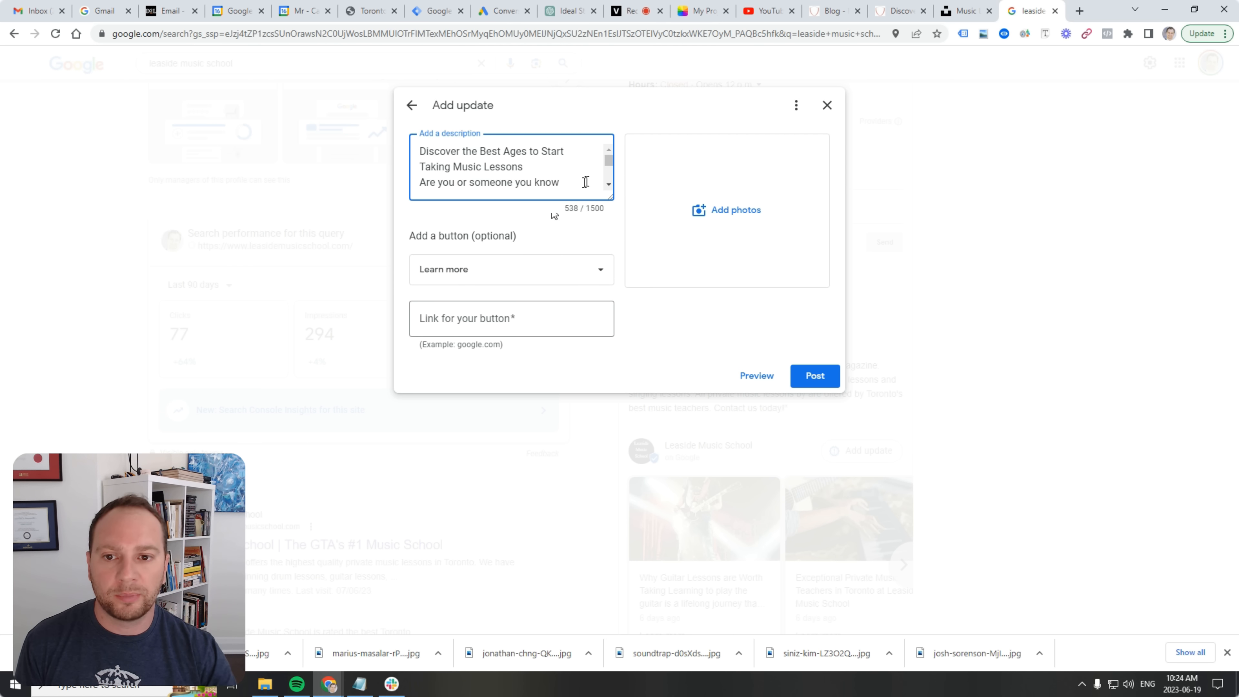
scroll(585, 182, down, 5)
scroll(577, 179, up, 5)
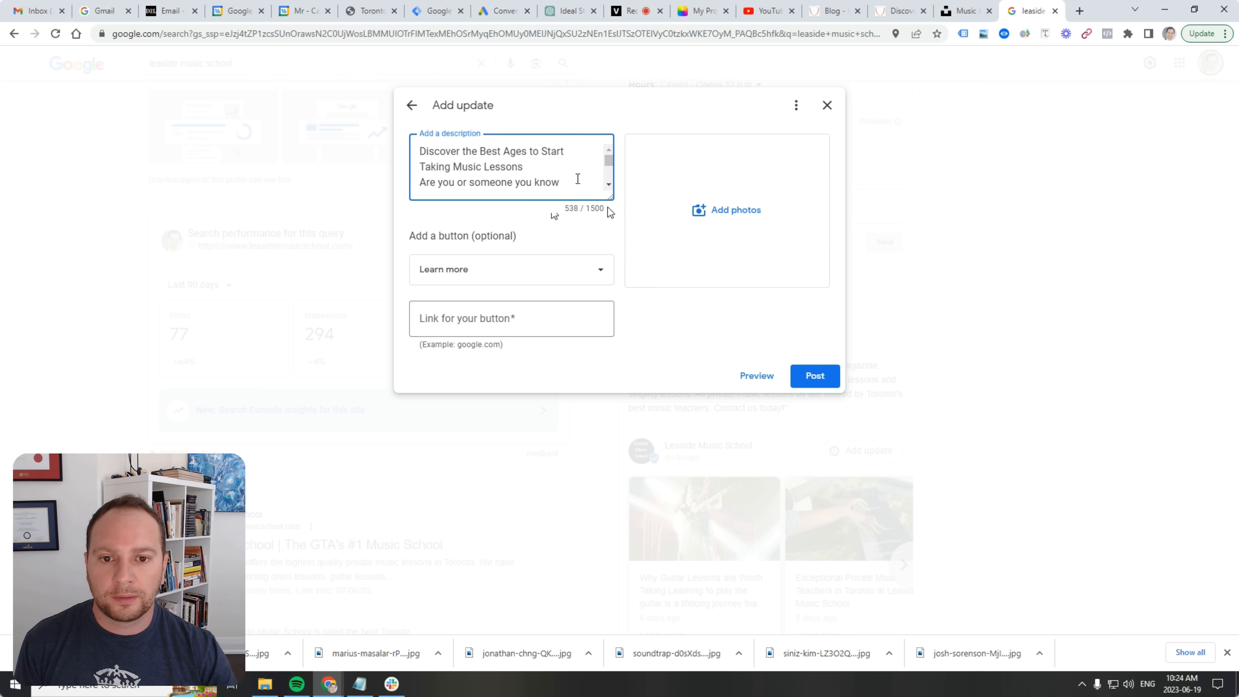
drag(609, 198, 618, 427)
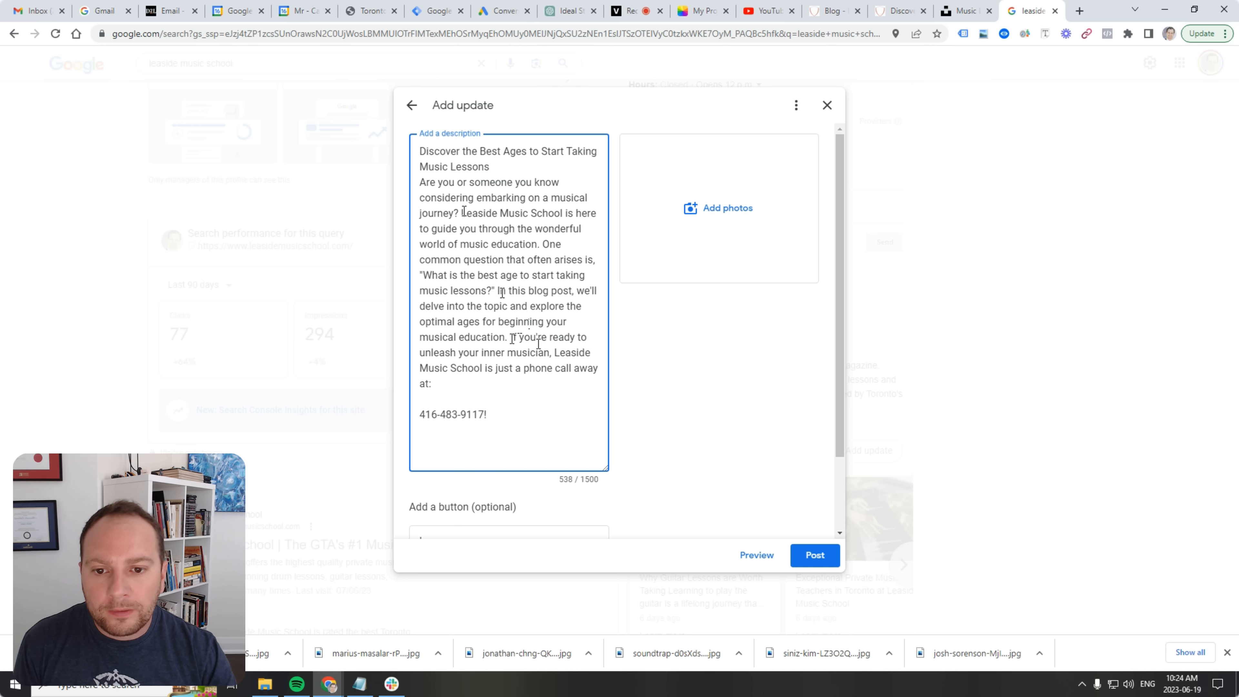
drag(495, 290, 395, 187)
key(BackSpace)
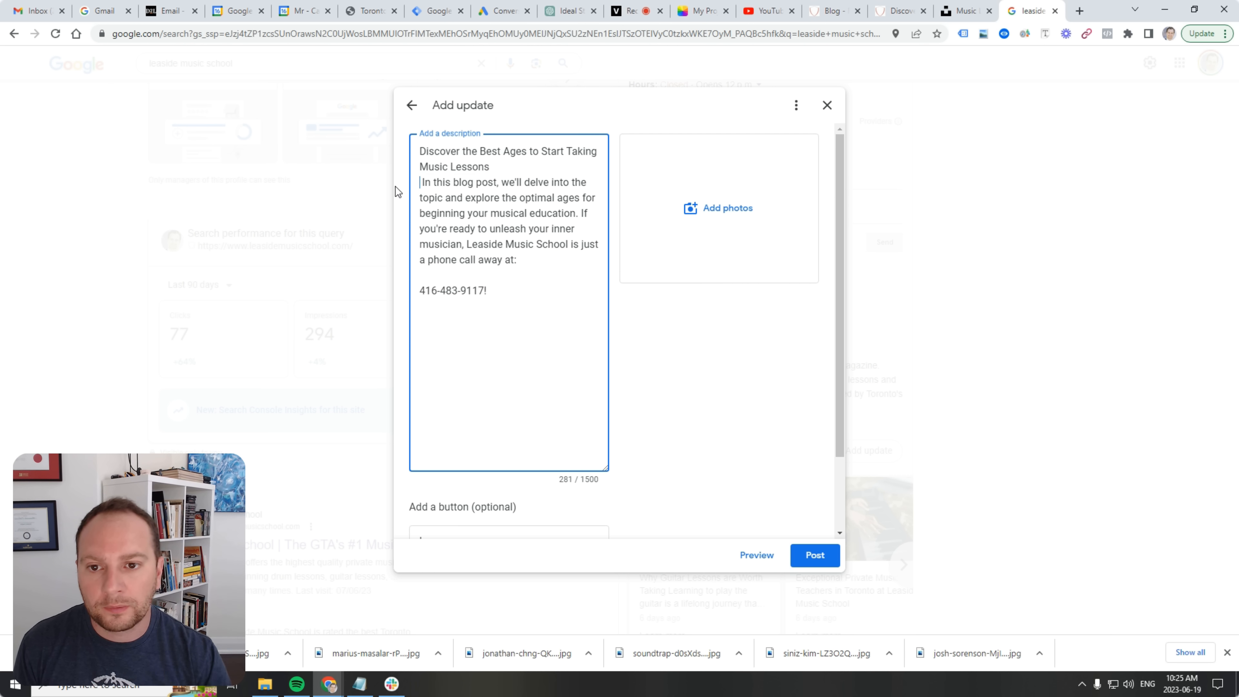
key(BackSpace)
key(Return)
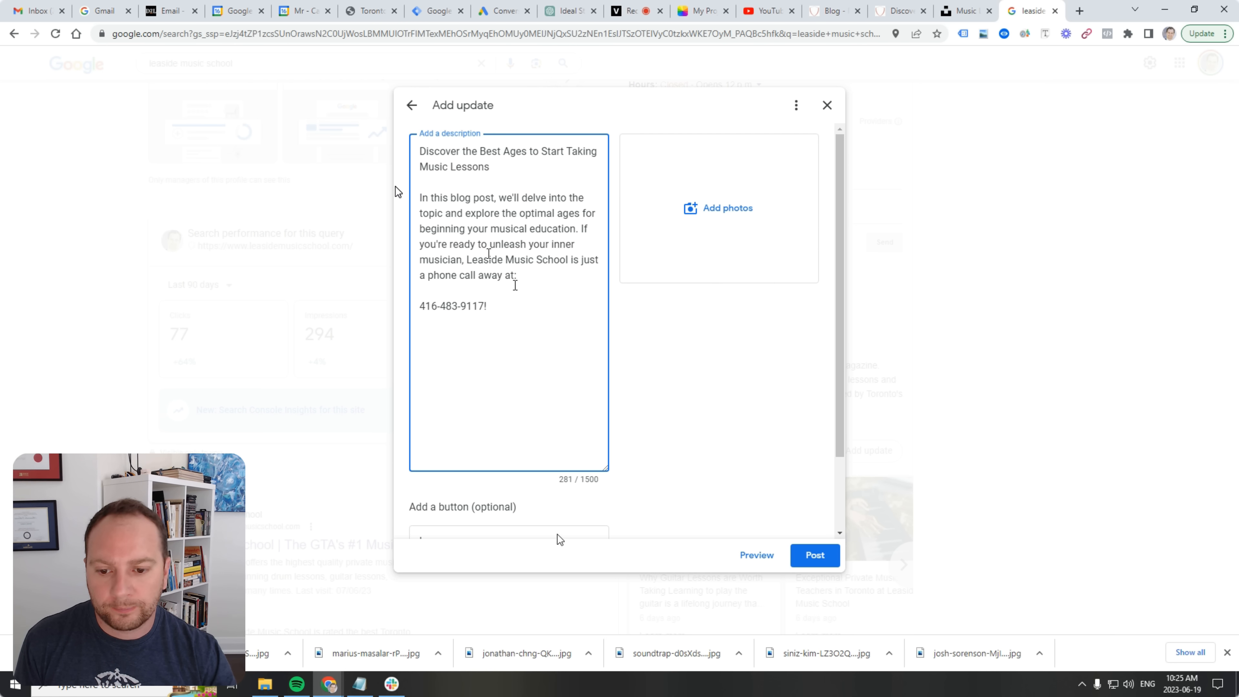
Attach all seven of today's downloaded JPG photos from Downloads to the update.
click(724, 200)
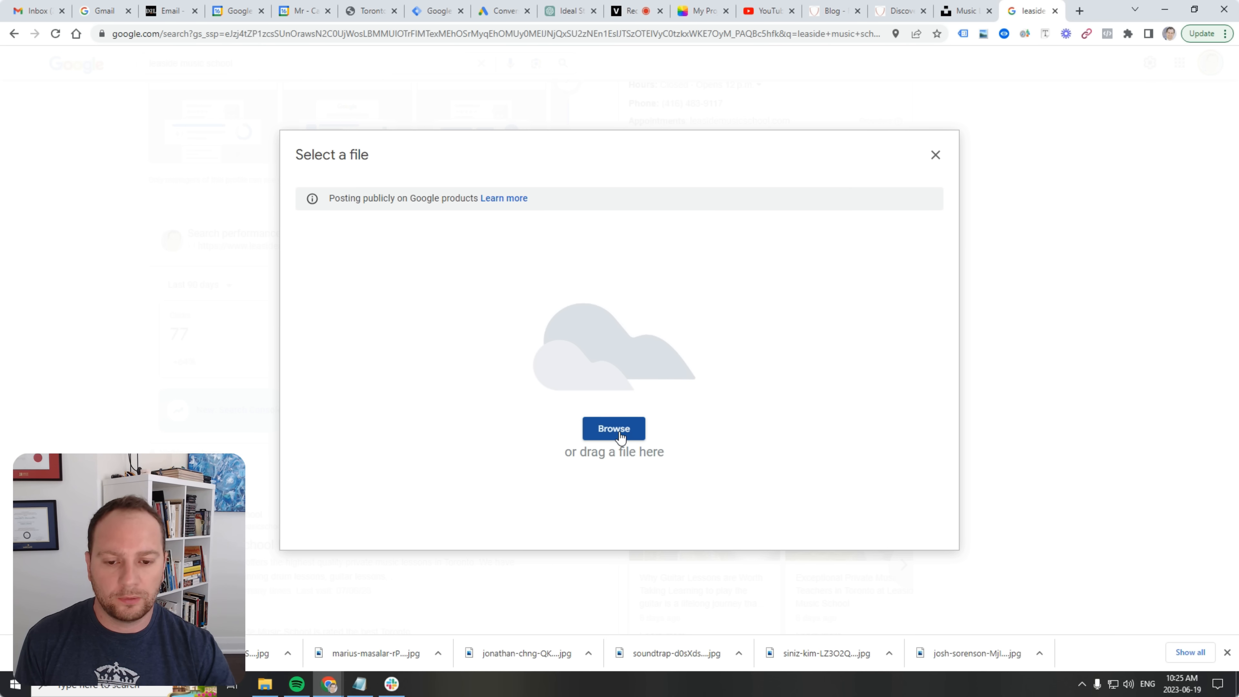
click(614, 429)
click(180, 113)
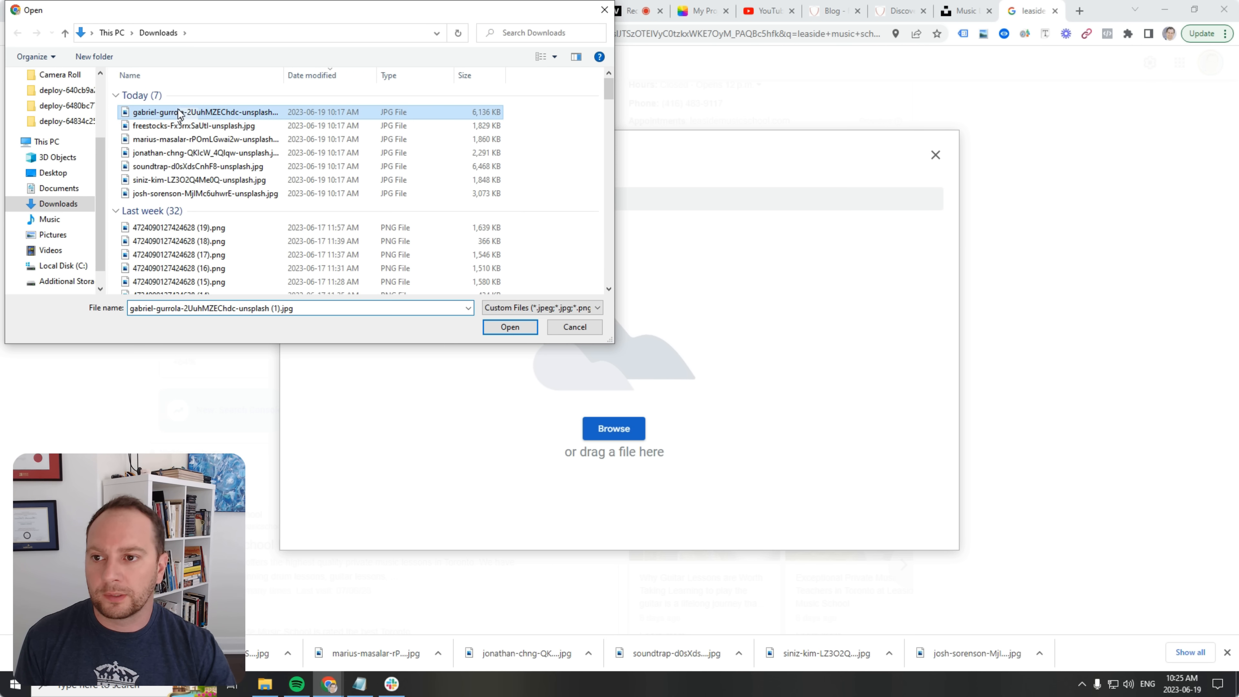
shift+click(190, 193)
click(510, 327)
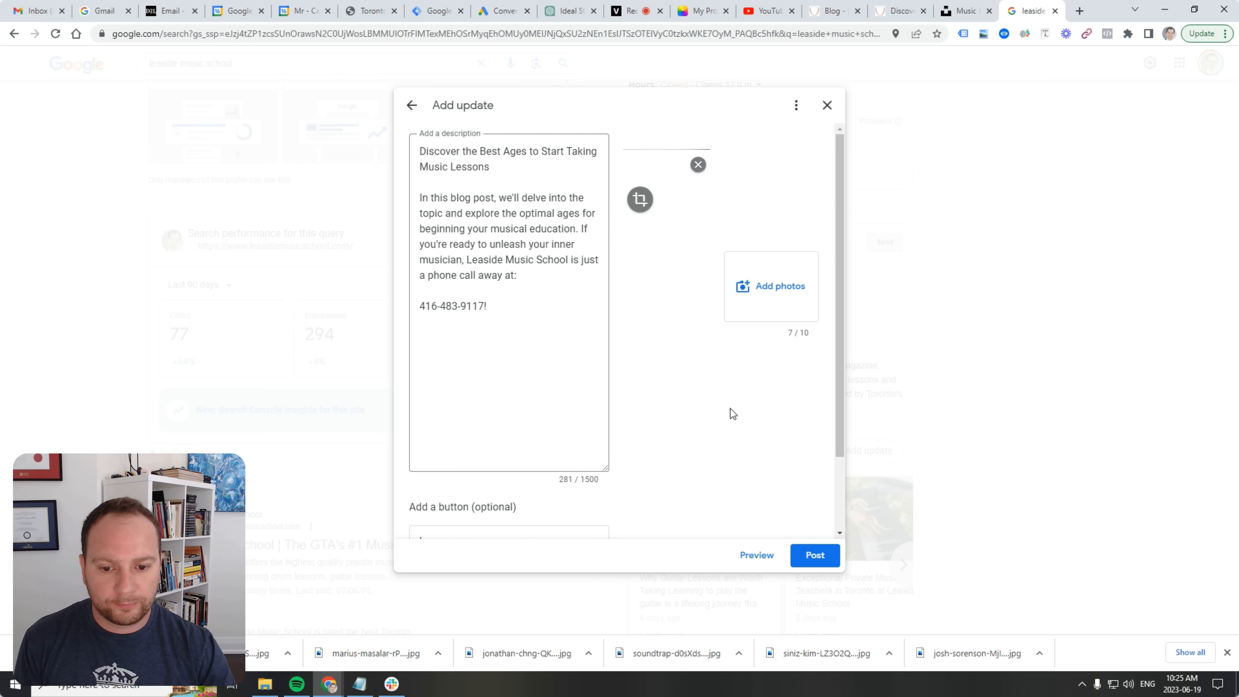
click(893, 11)
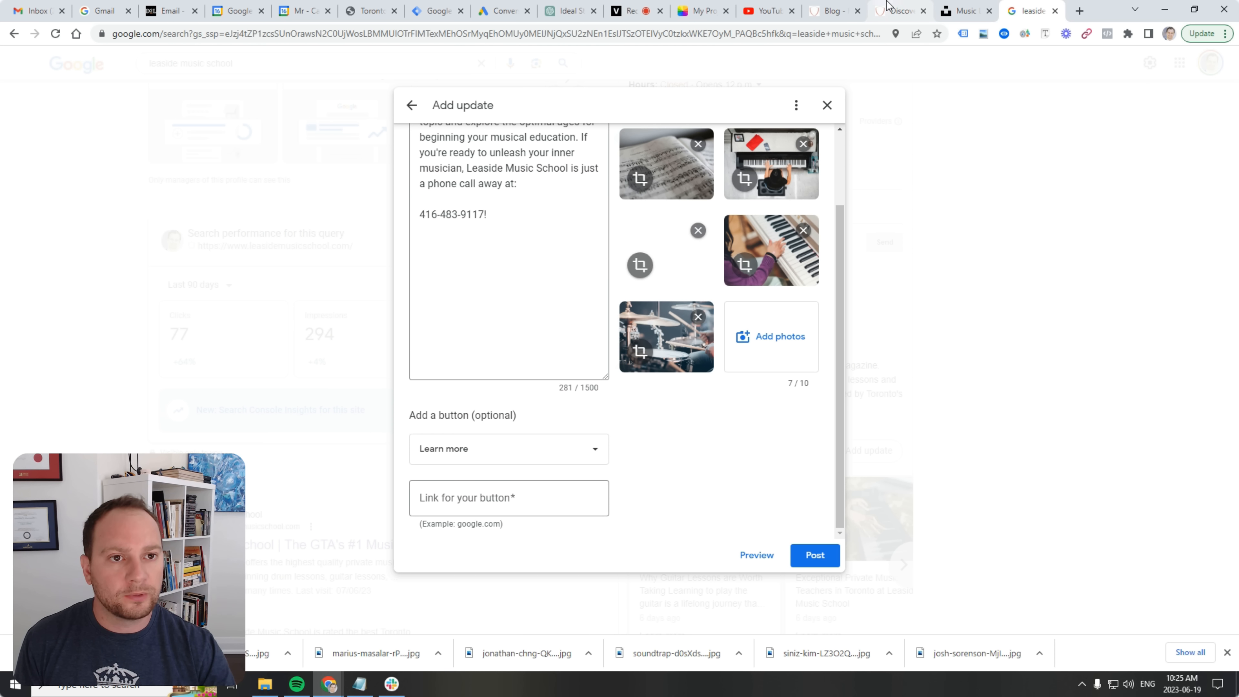
click(832, 6)
Open the live 'Discover the Best Ages' post, copy its URL, and return to the Google update draft.
click(393, 313)
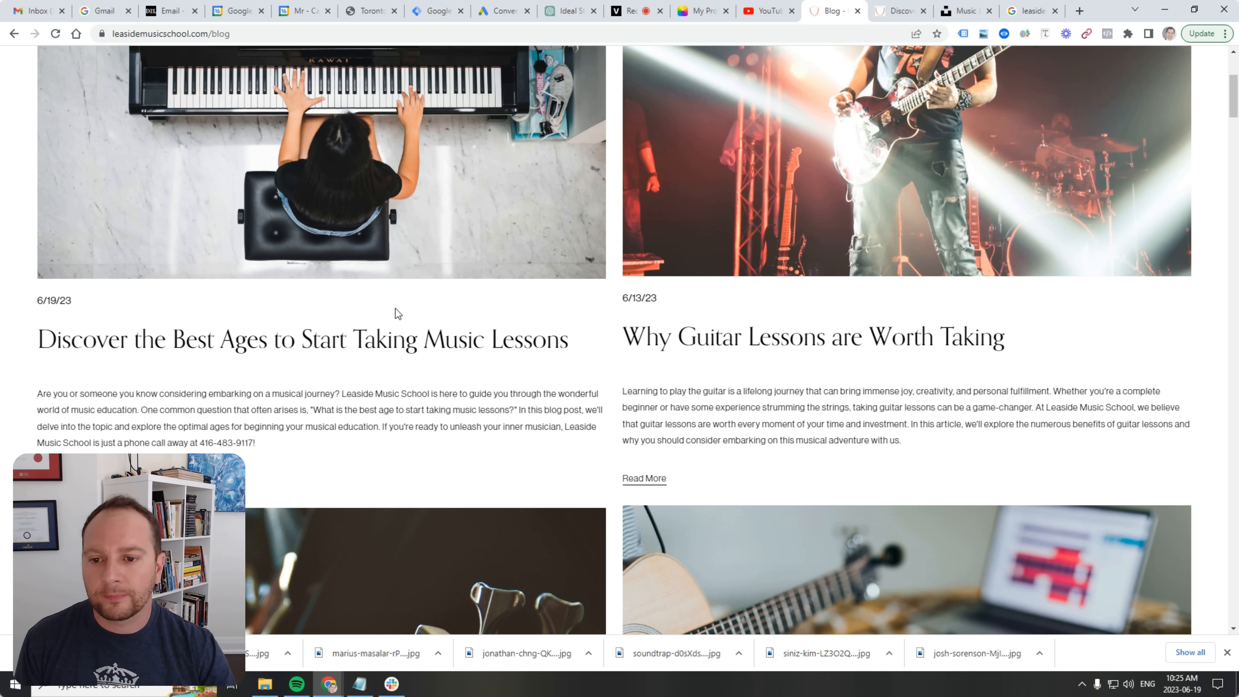
click(373, 344)
click(261, 33)
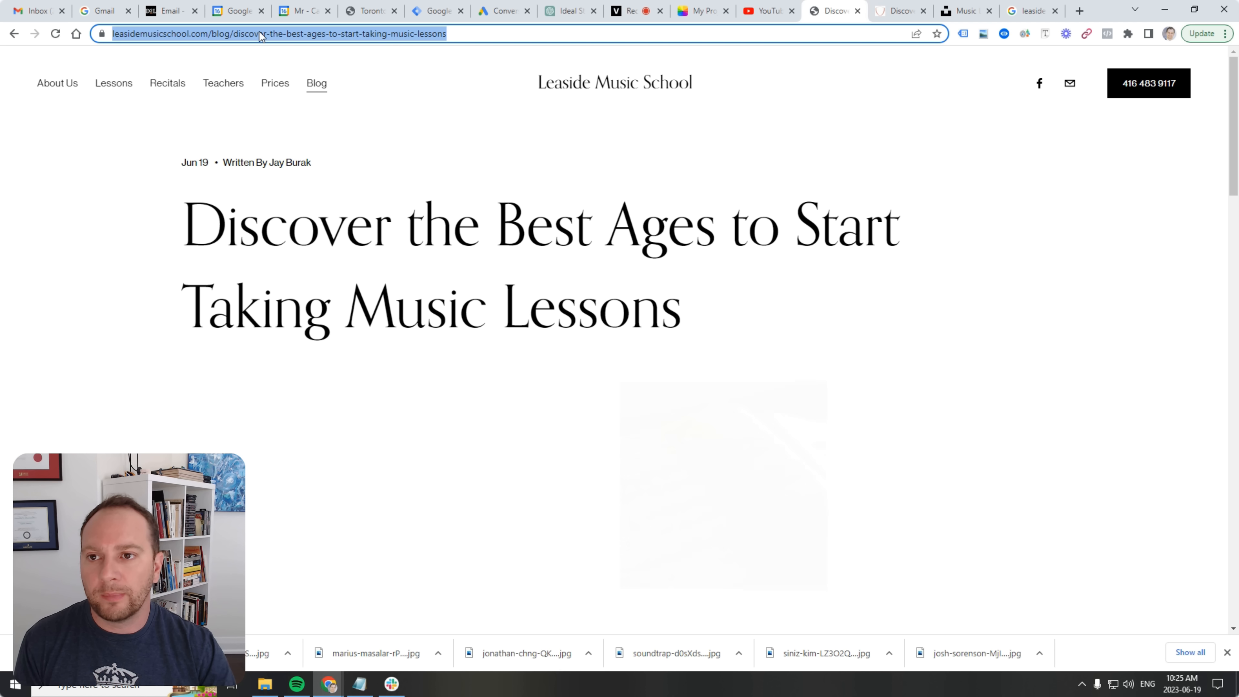
right_click(261, 36)
click(298, 100)
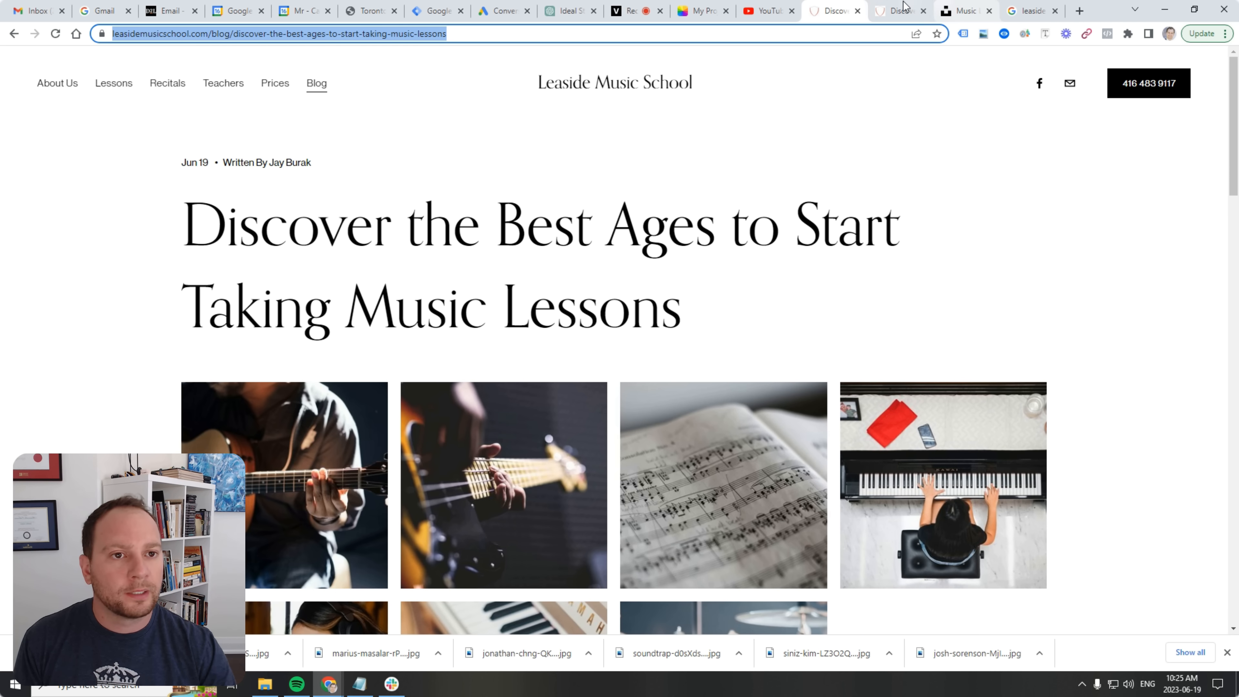
click(897, 12)
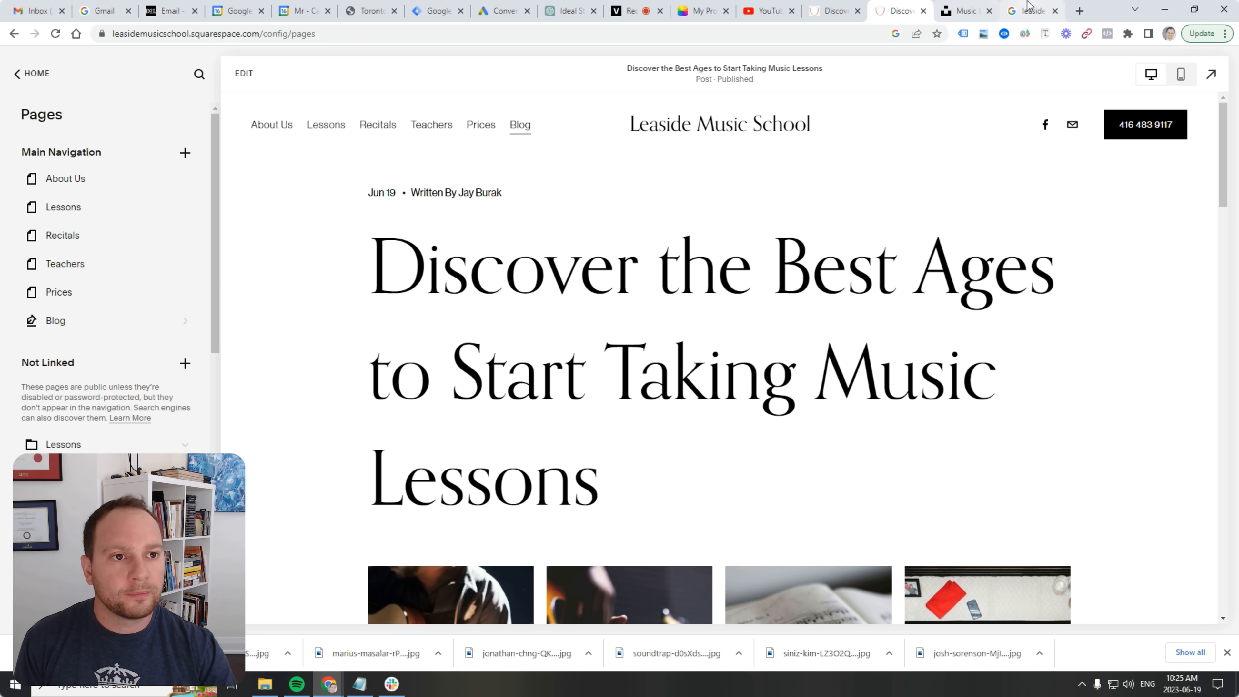
click(1029, 11)
click(518, 501)
right_click(518, 501)
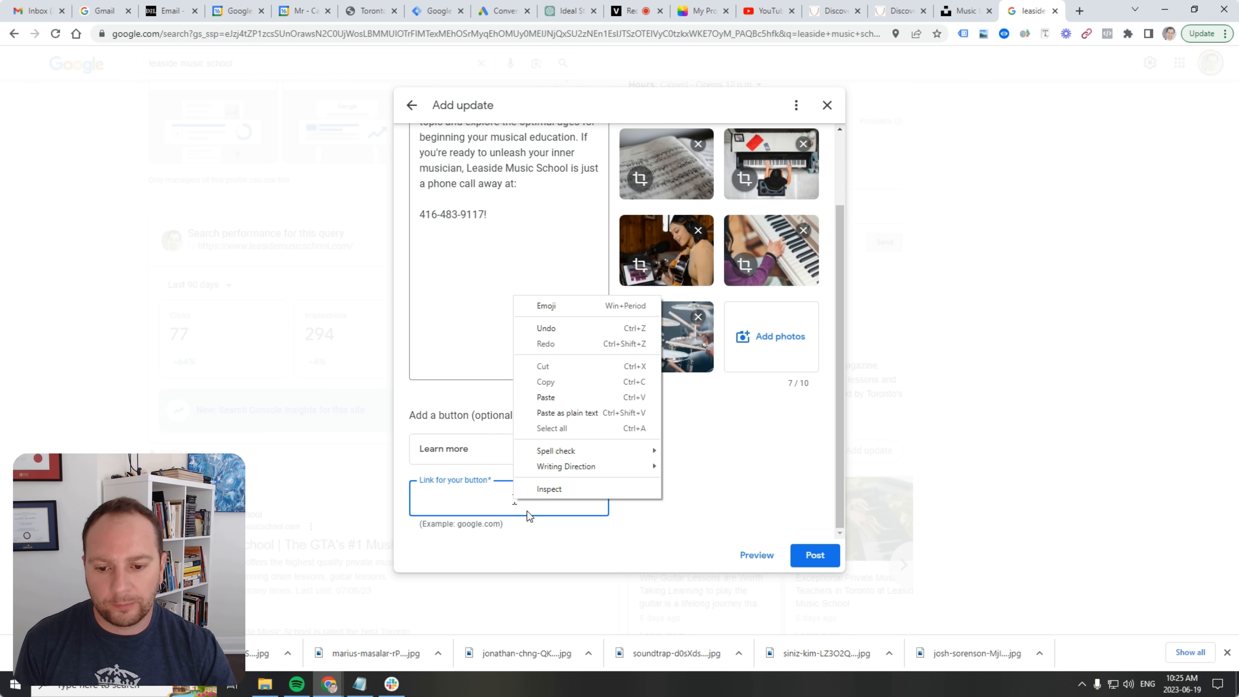
Paste the post's URL as the Learn more button link, review the update, and post it.
click(571, 414)
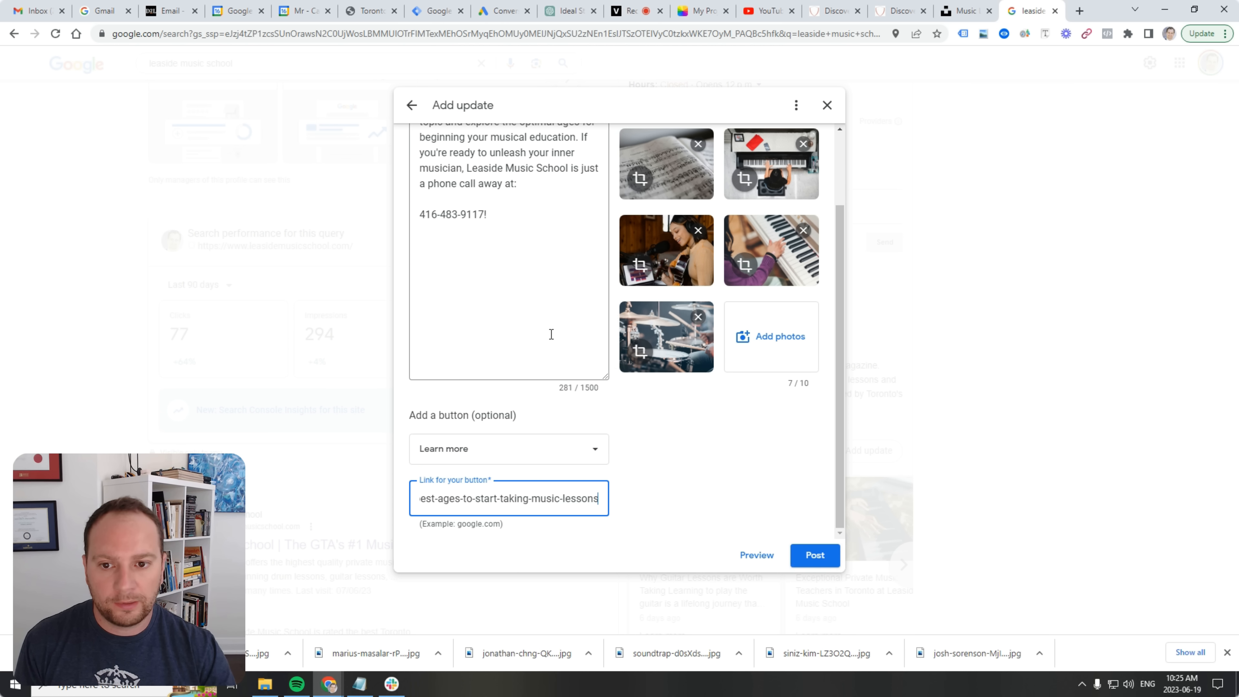
scroll(511, 279, up, 2)
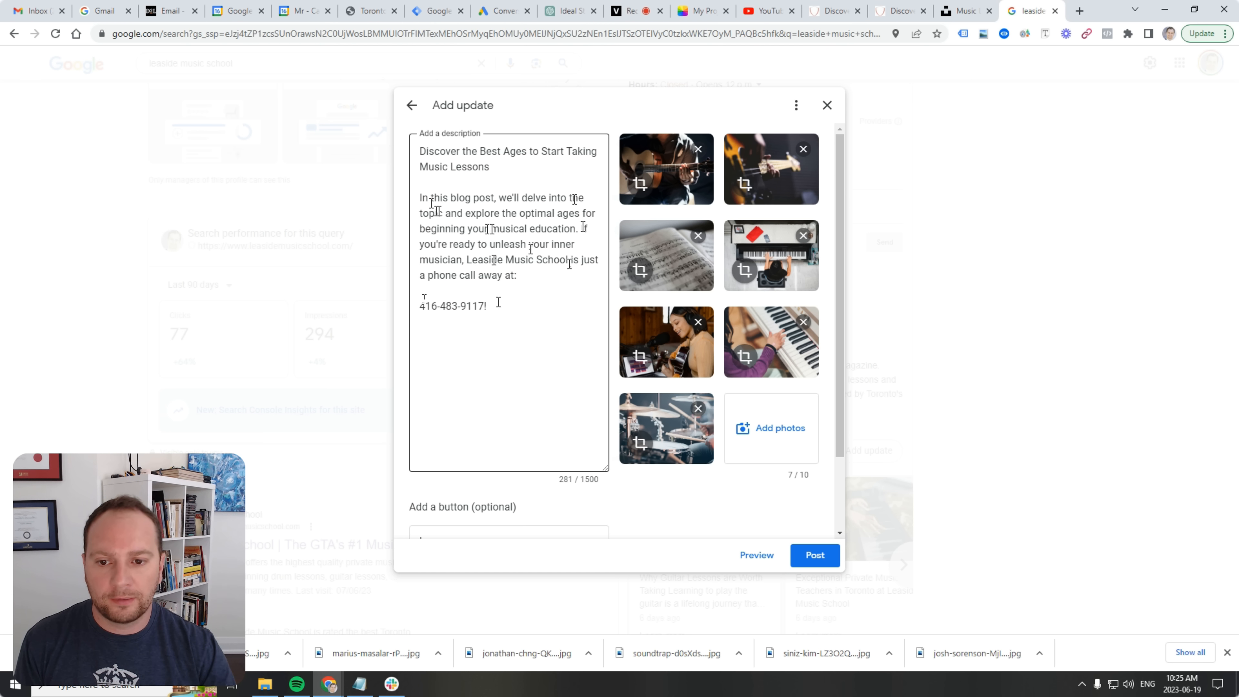
scroll(513, 366, down, 2)
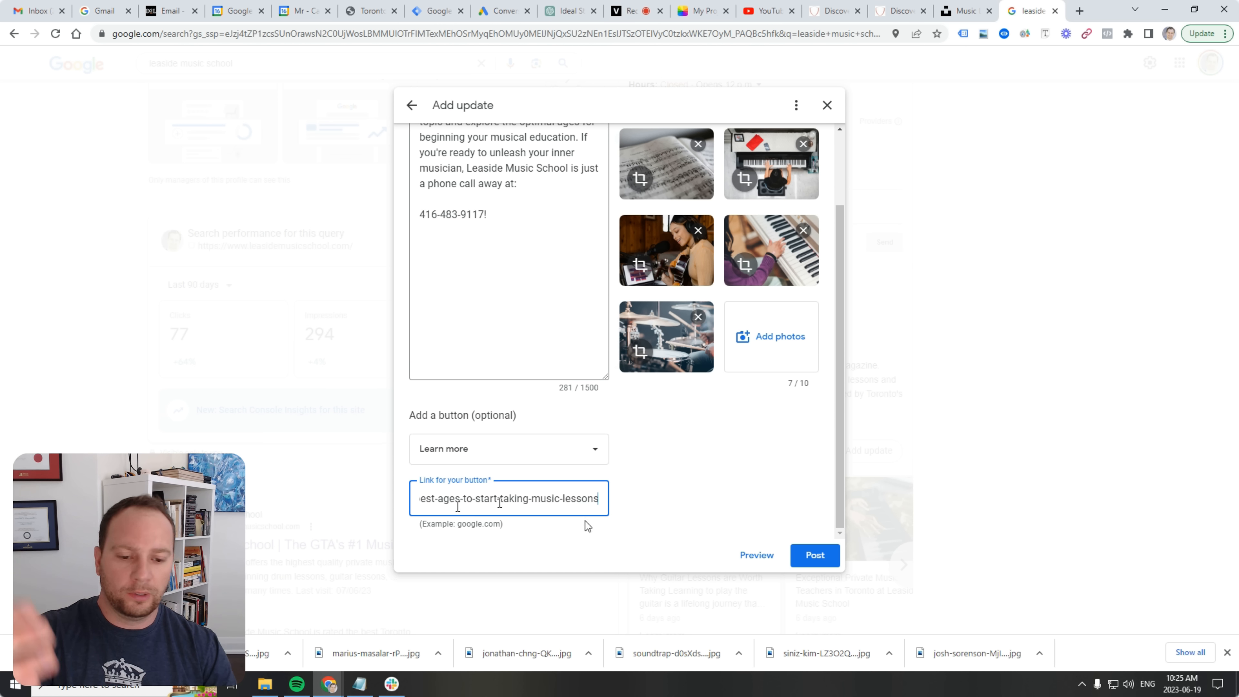
click(823, 562)
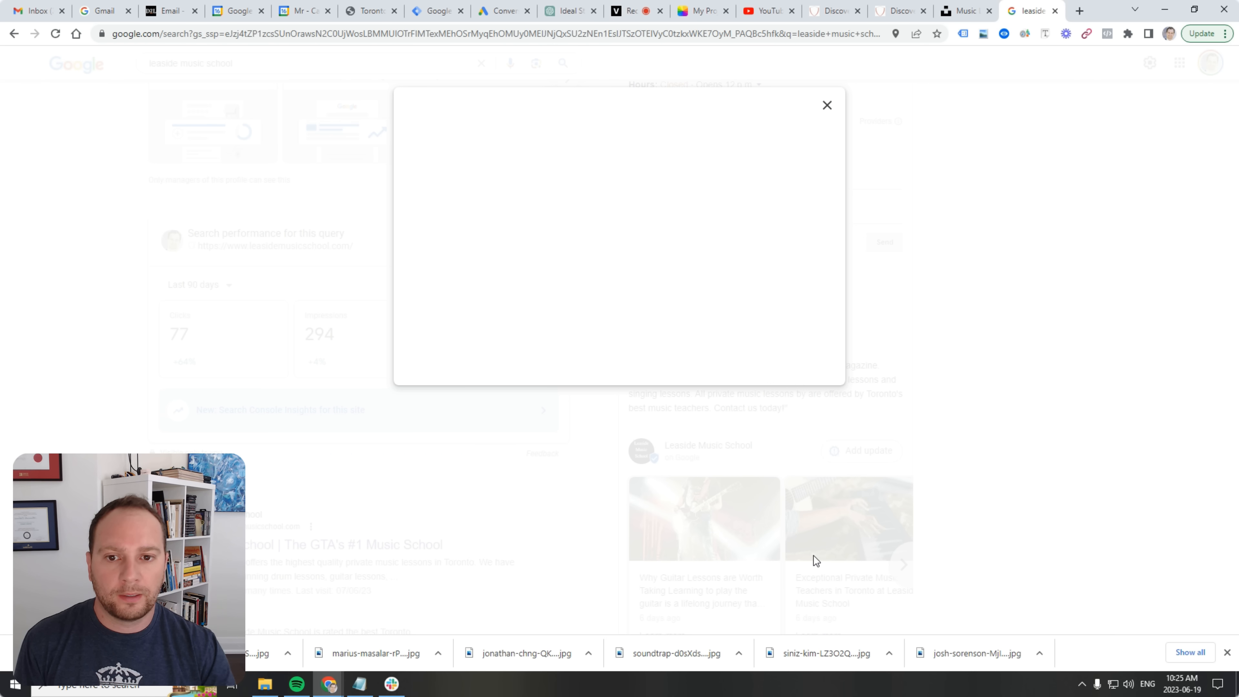
Confirm the update was posted and close the recent Updates list.
click(617, 347)
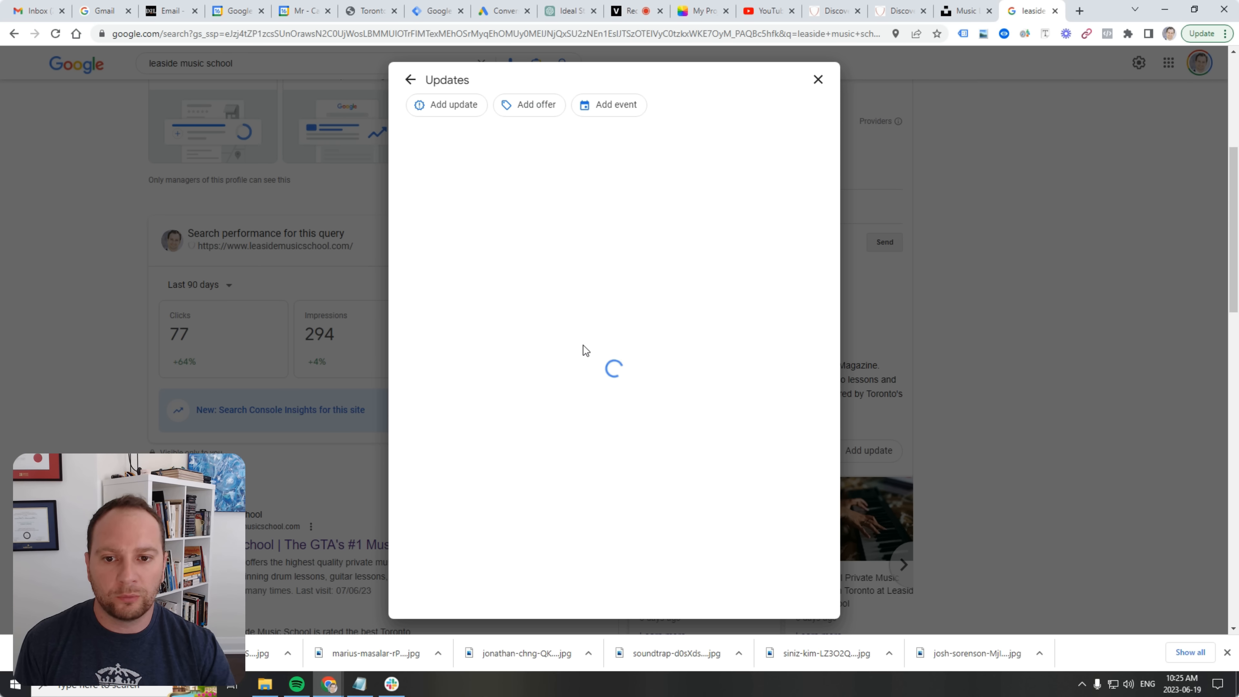
click(818, 80)
scroll(761, 327, down, 5)
Page back through older profile updates and follow the Melodic Haven card's Learn more link.
click(904, 307)
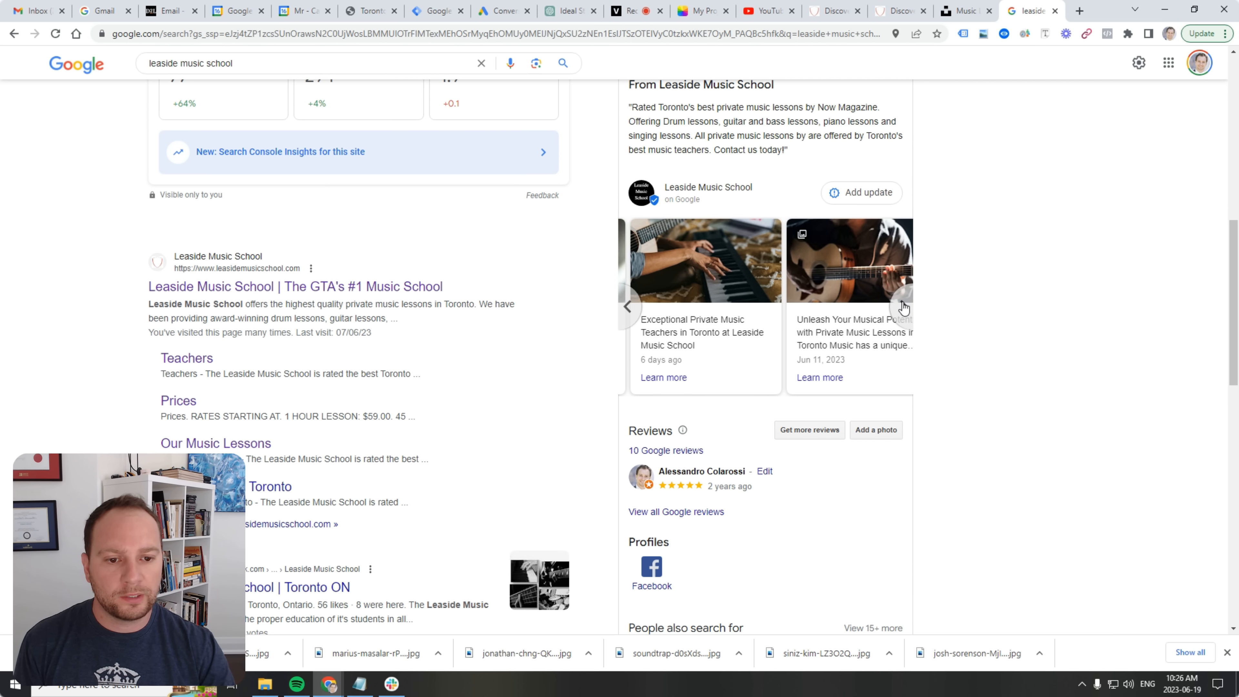
click(904, 308)
click(903, 307)
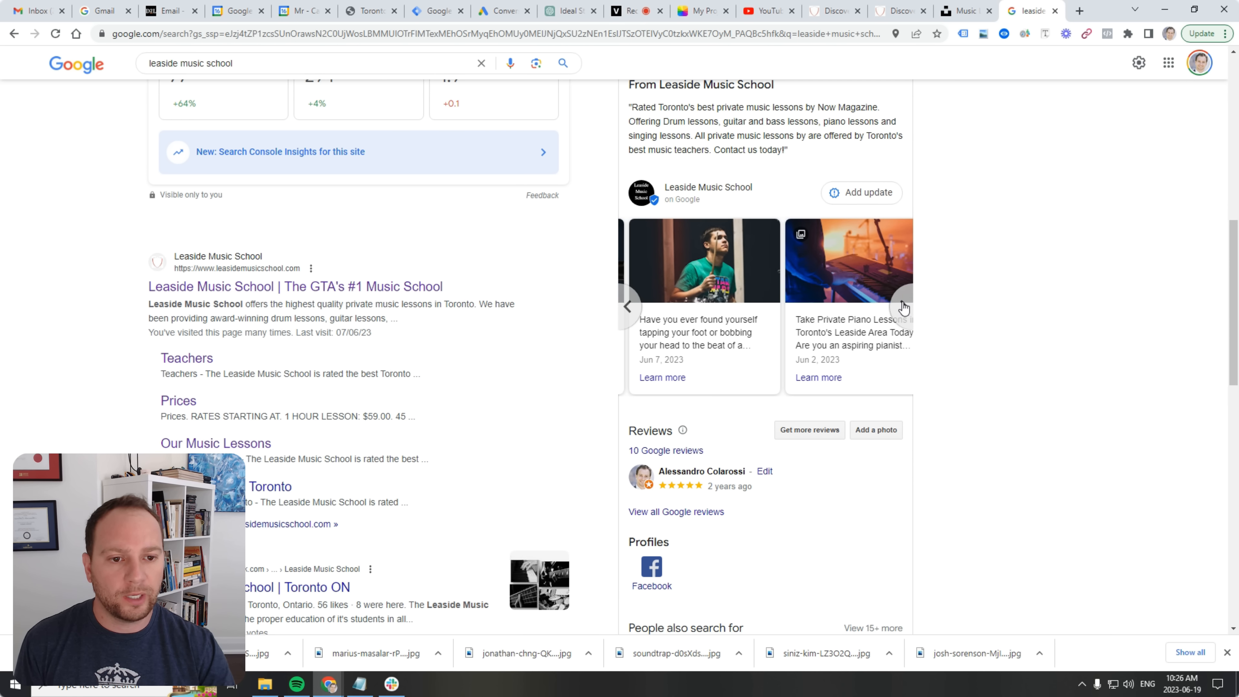
click(904, 308)
click(903, 308)
click(904, 308)
click(903, 307)
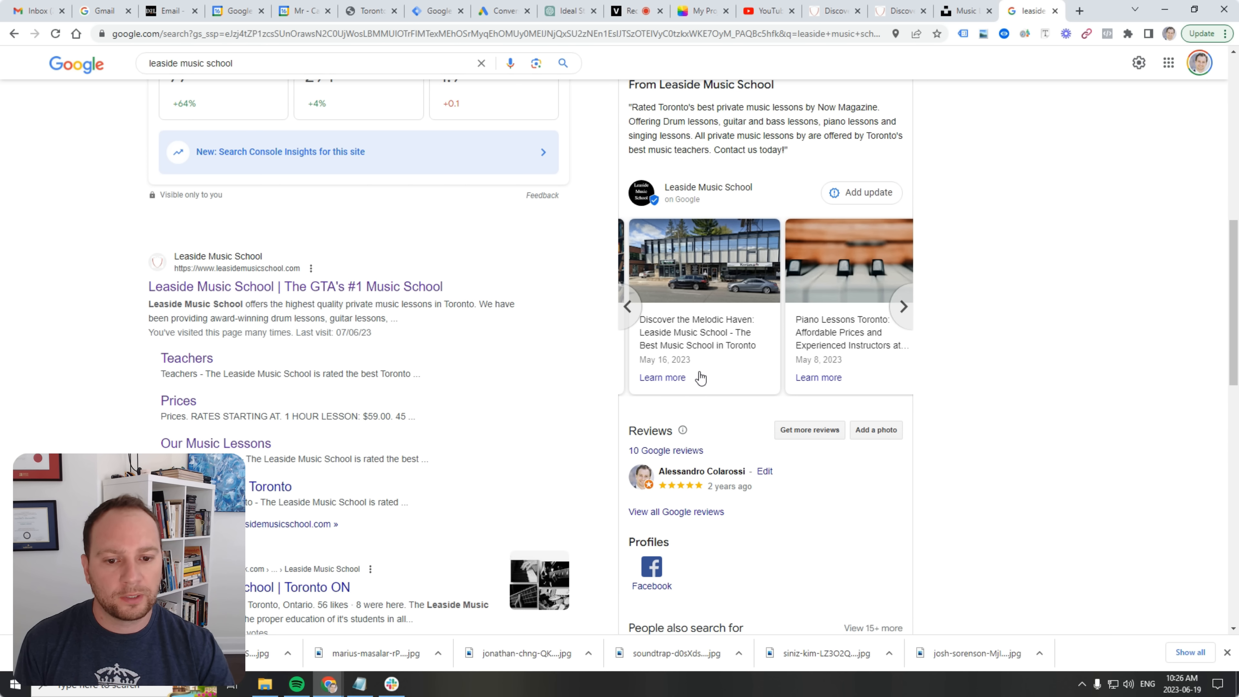
click(666, 377)
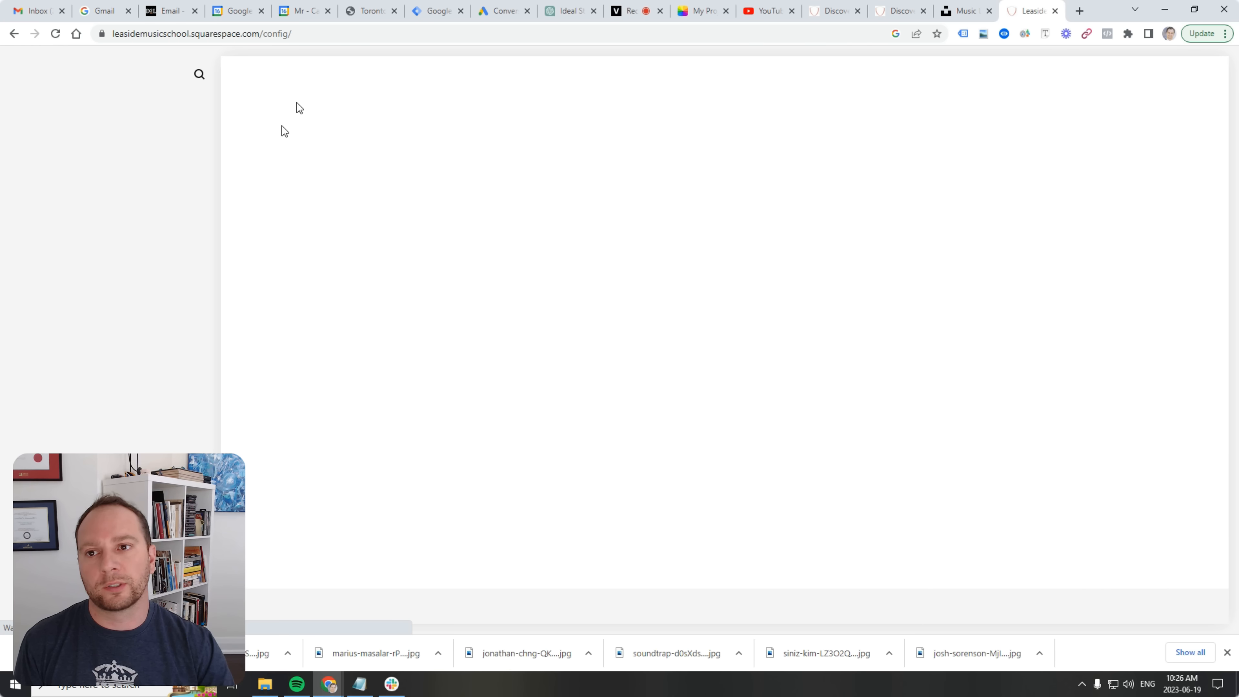
Close the Melodic Haven tab and scroll through the published 'Discover the Best Ages' post's gallery and text.
click(1054, 10)
click(946, 9)
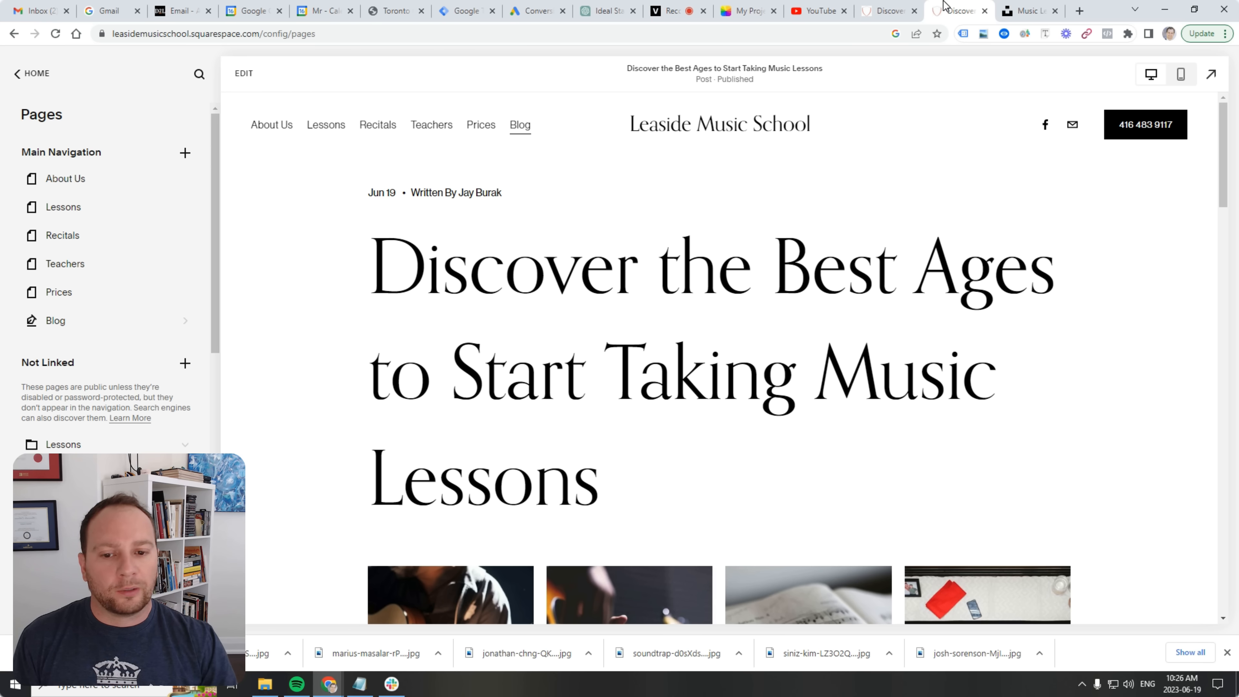
scroll(570, 273, down, 5)
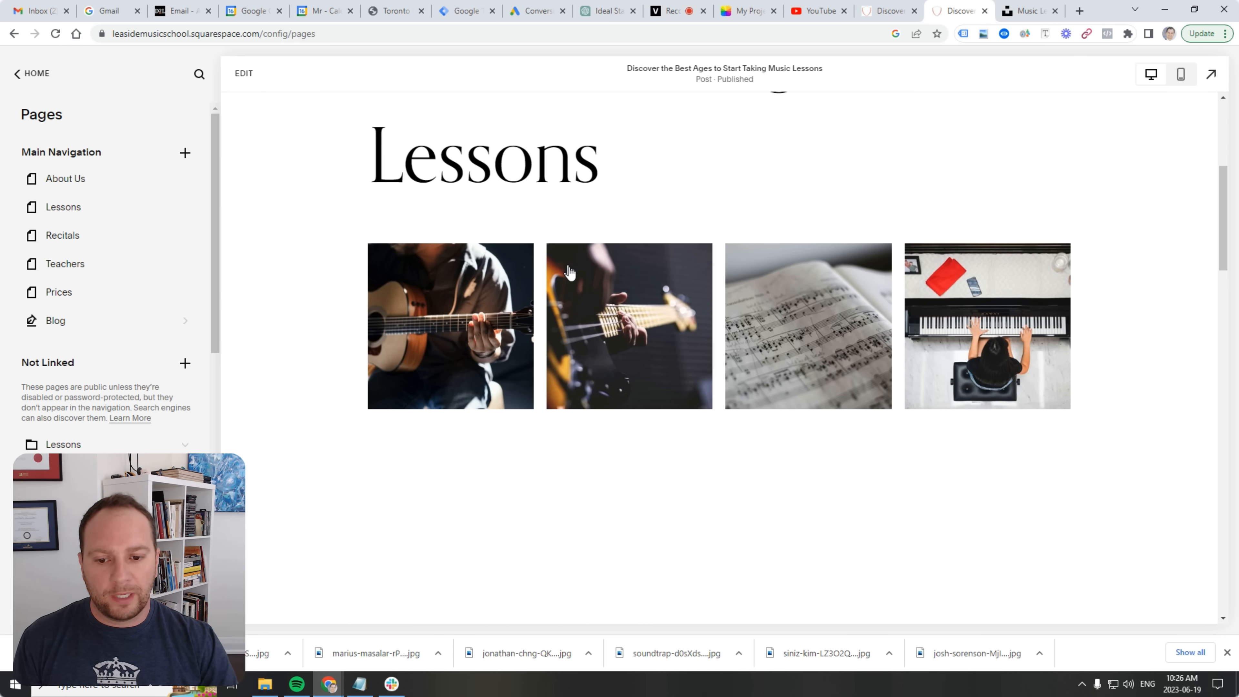
scroll(570, 273, down, 13)
scroll(609, 302, up, 9)
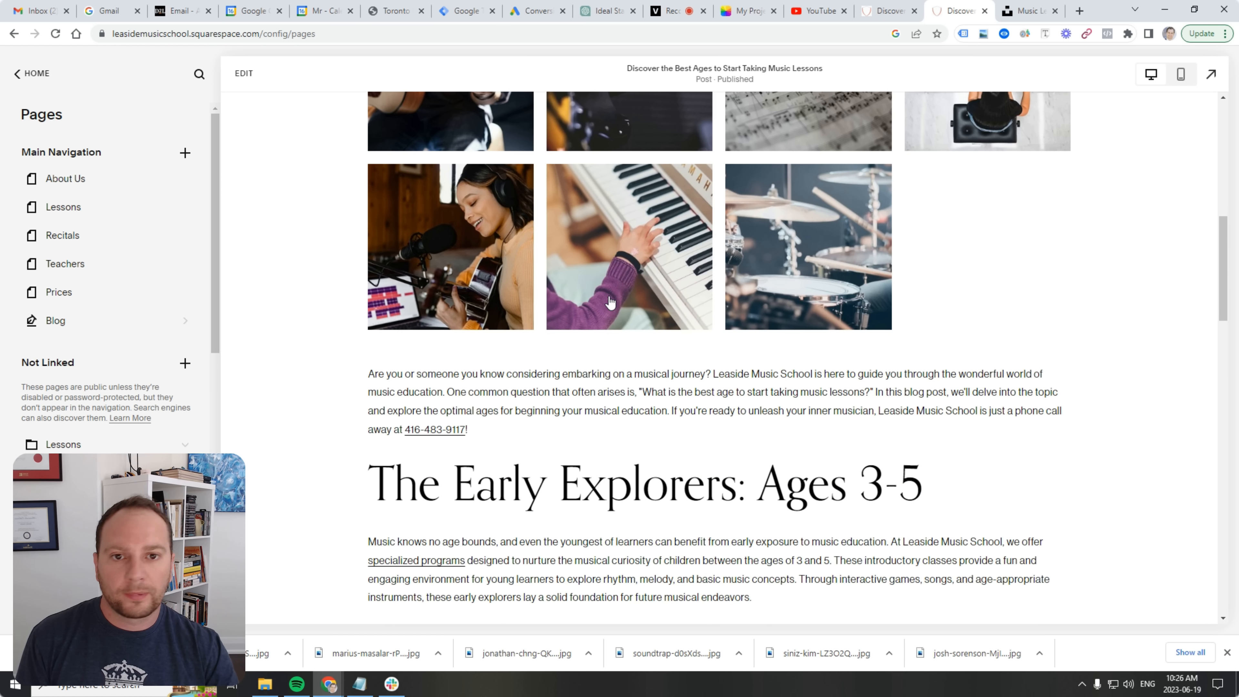
scroll(609, 302, up, 8)
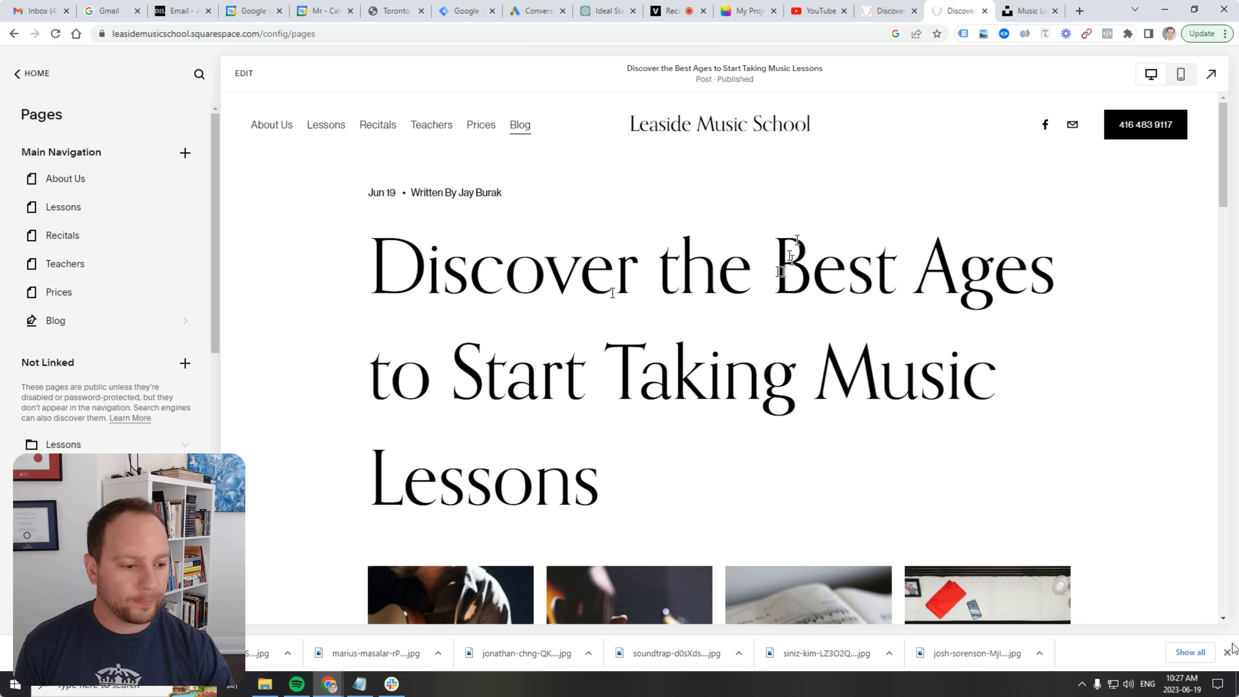
Clear the downloads bar, review the Best Ages post top to bottom, then go to the veed.io recorder.
click(1226, 652)
scroll(632, 410, down, 20)
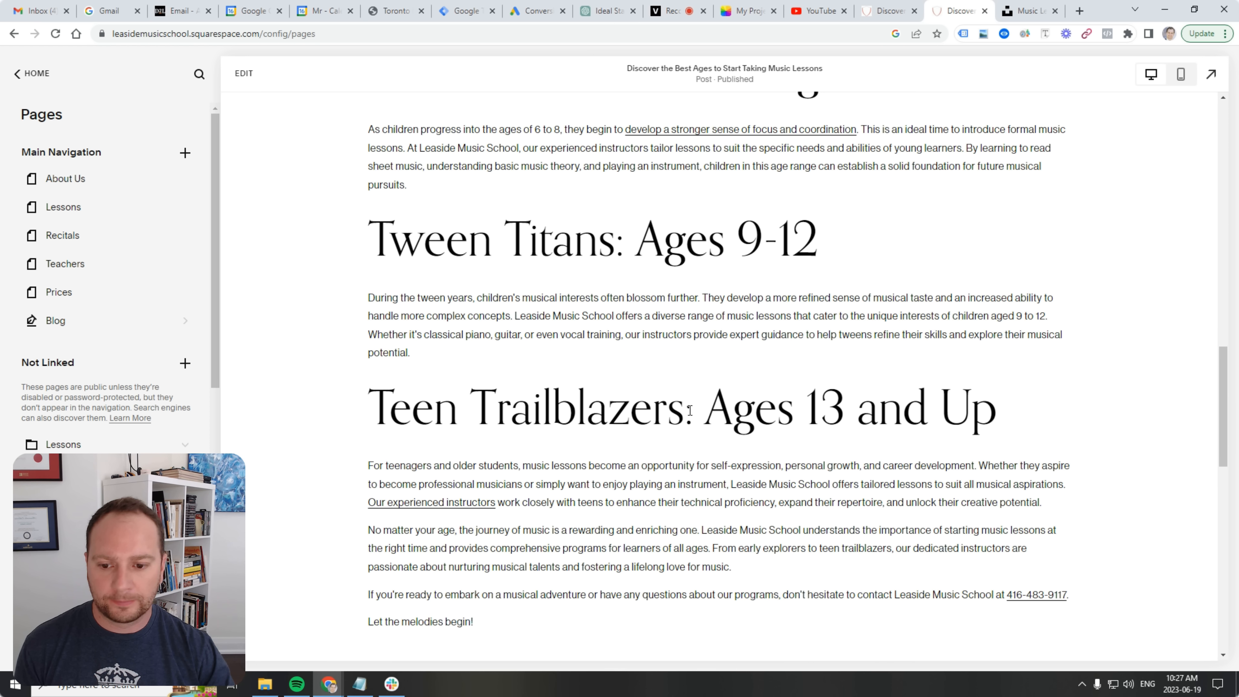
scroll(588, 447, down, 1)
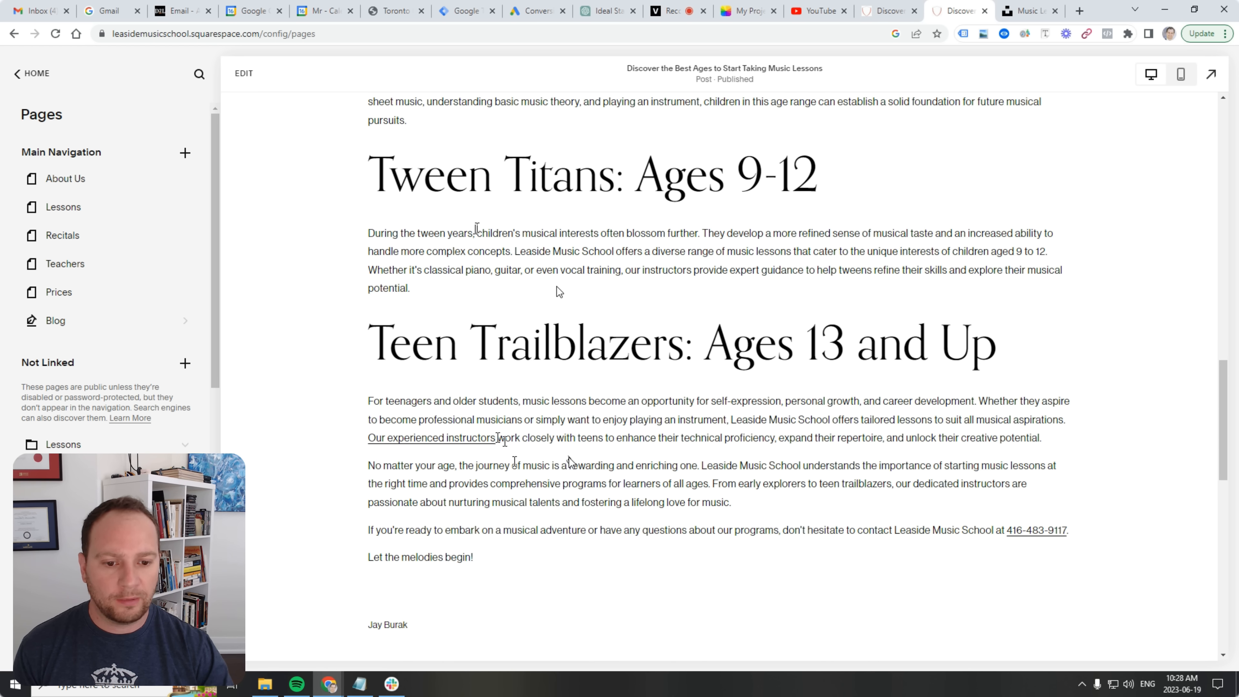
scroll(571, 458, up, 9)
scroll(576, 461, up, 7)
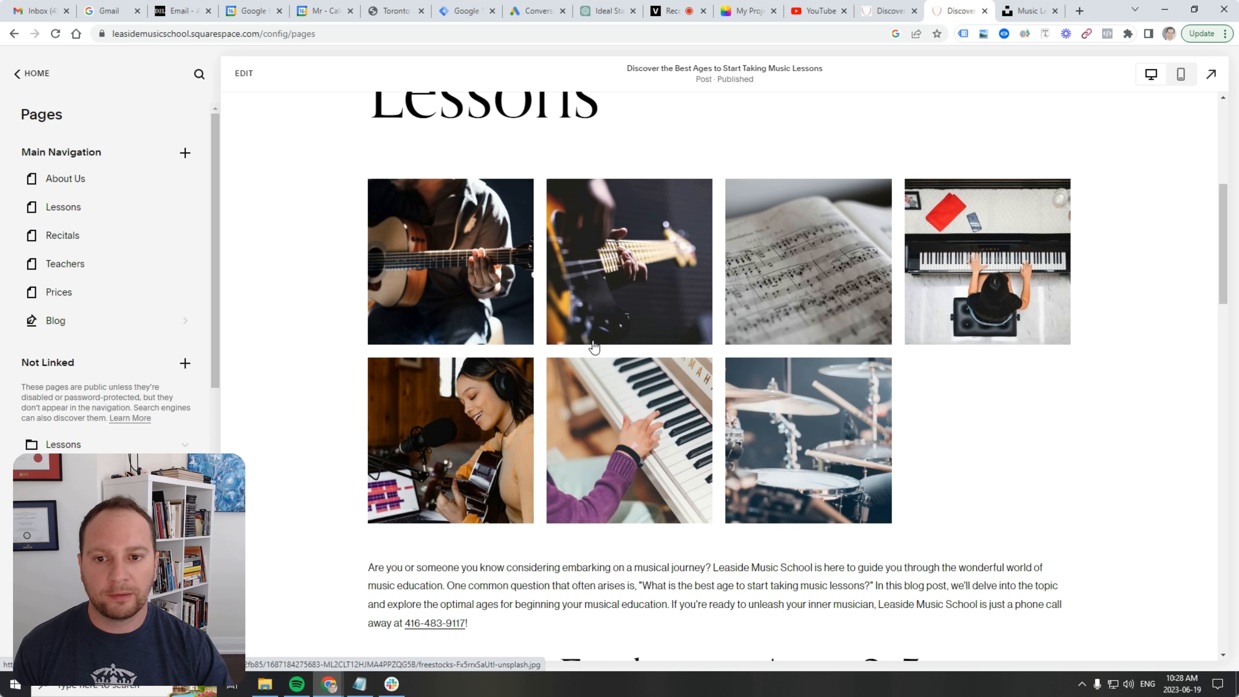
scroll(606, 353, up, 6)
scroll(608, 320, up, 2)
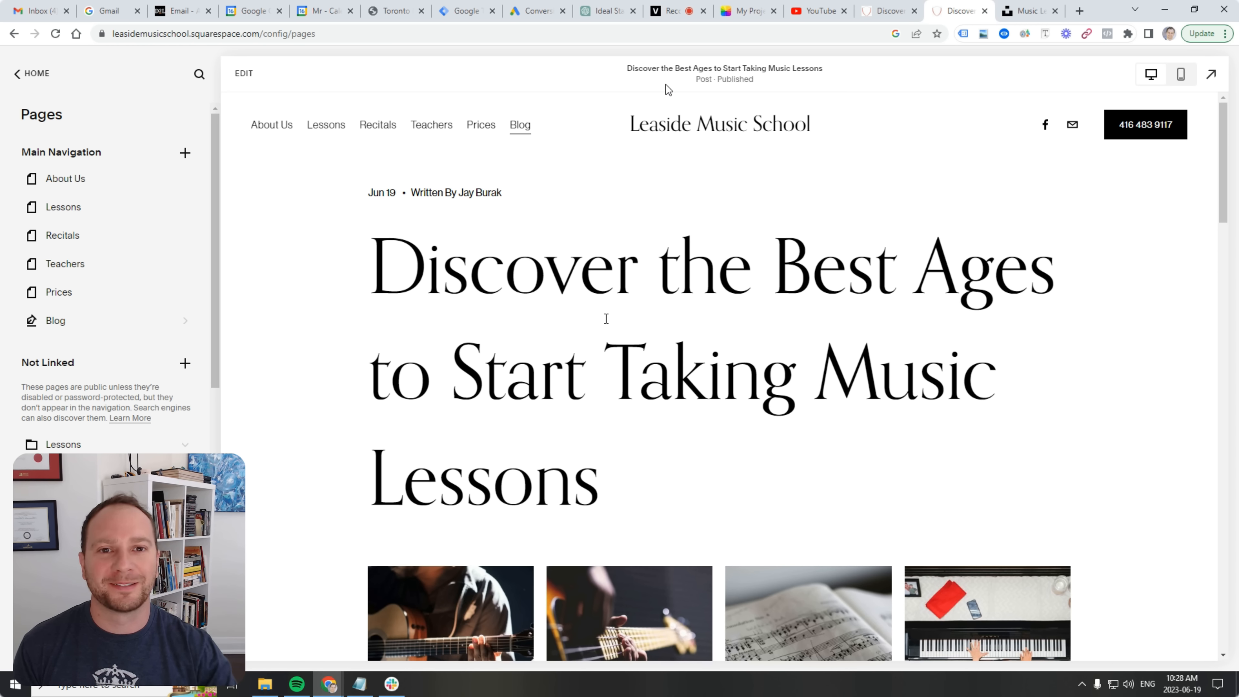
click(682, 14)
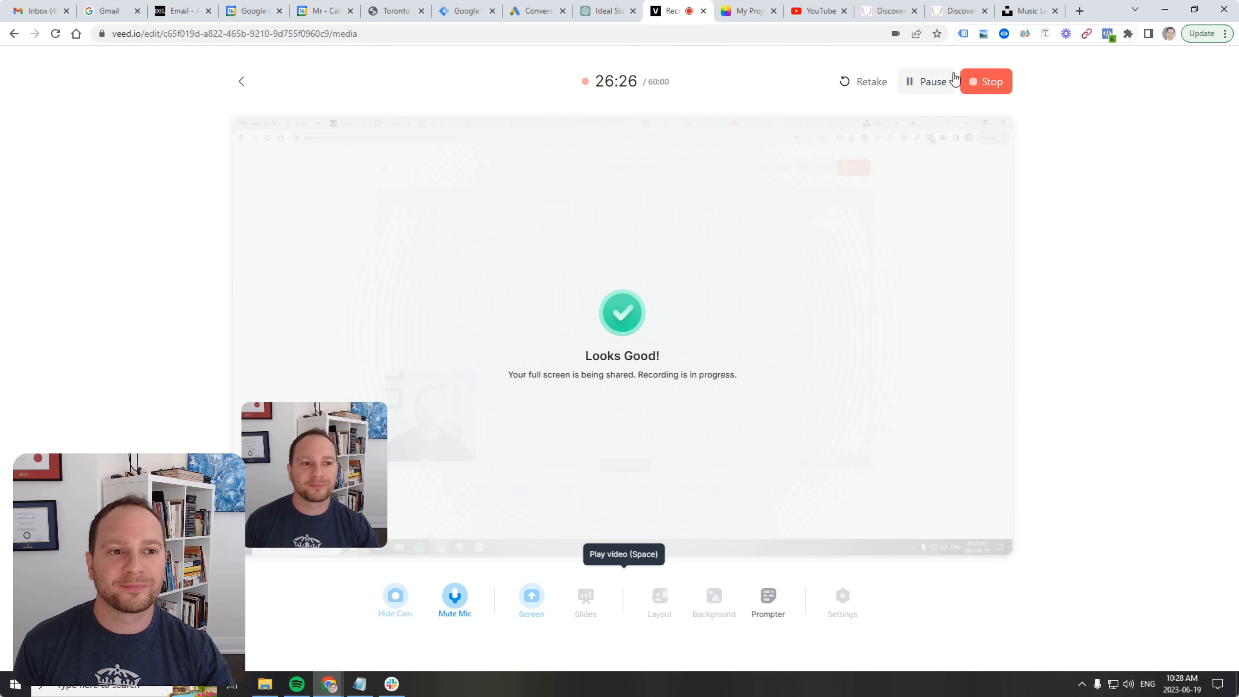